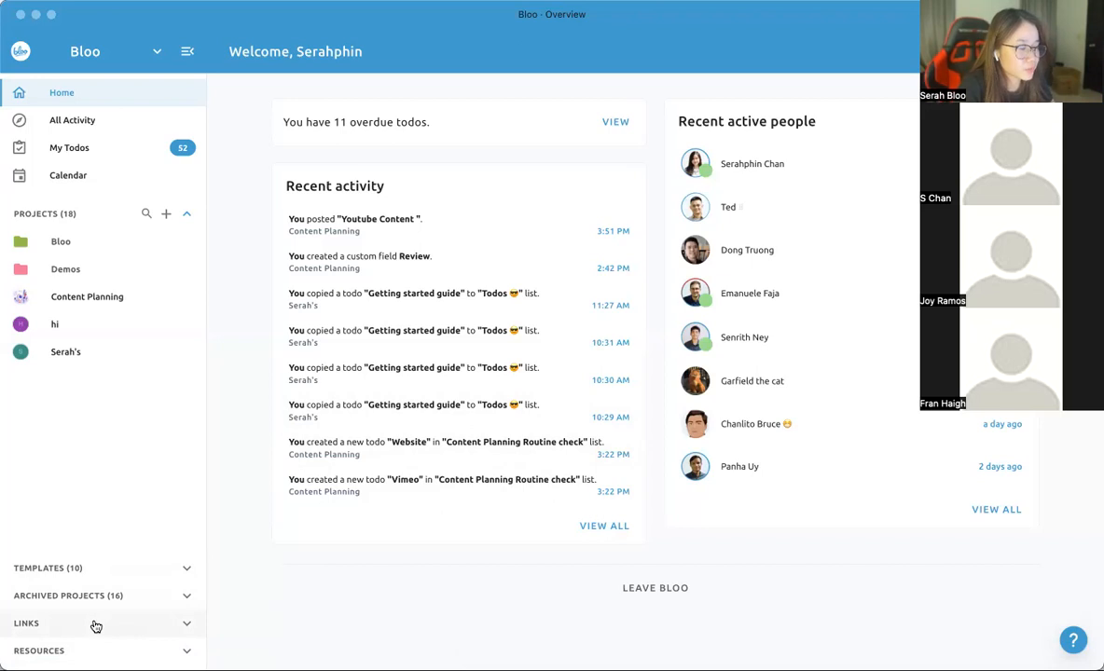
# - Look into the company's Links section and its project Templates section, and collapse each one again
pyautogui.click(96, 625)
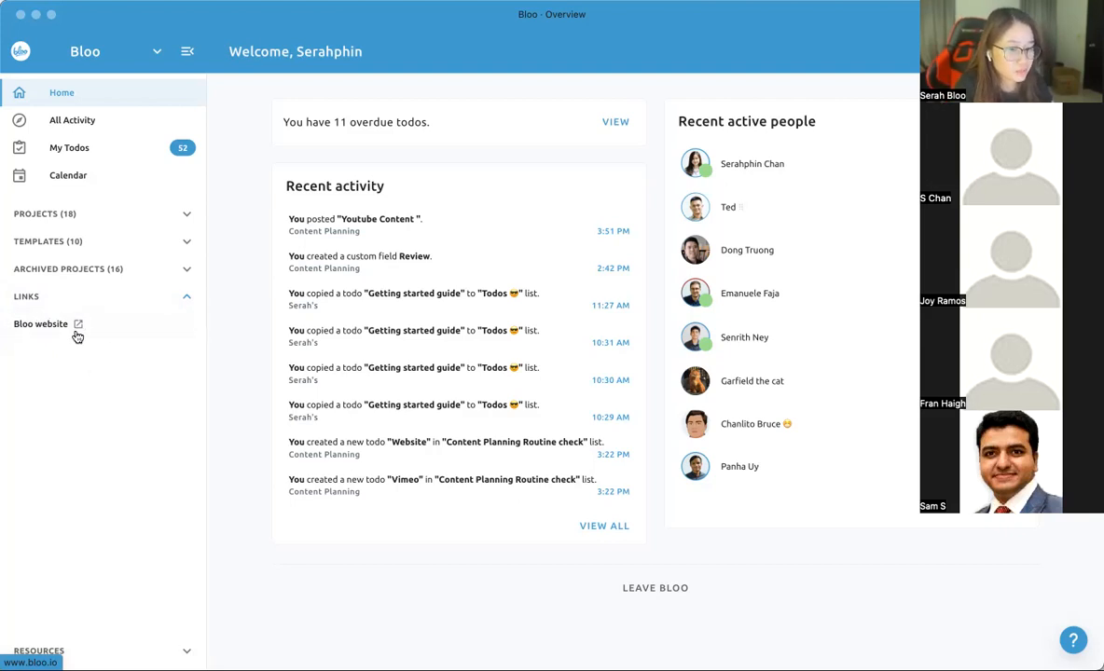
pyautogui.click(57, 293)
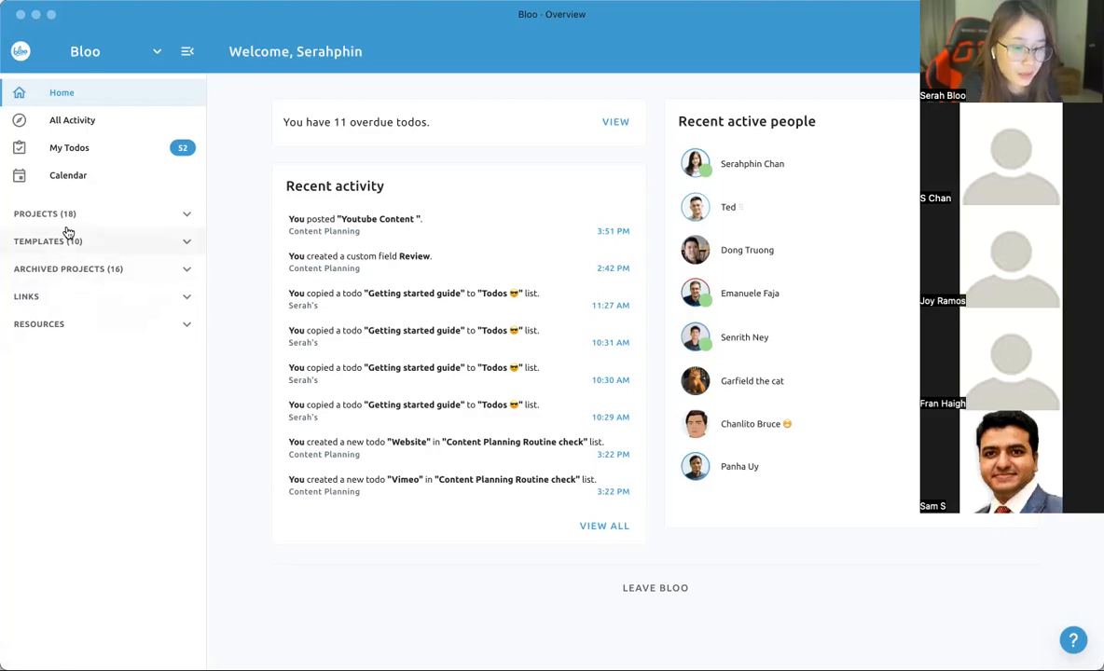
pyautogui.click(43, 250)
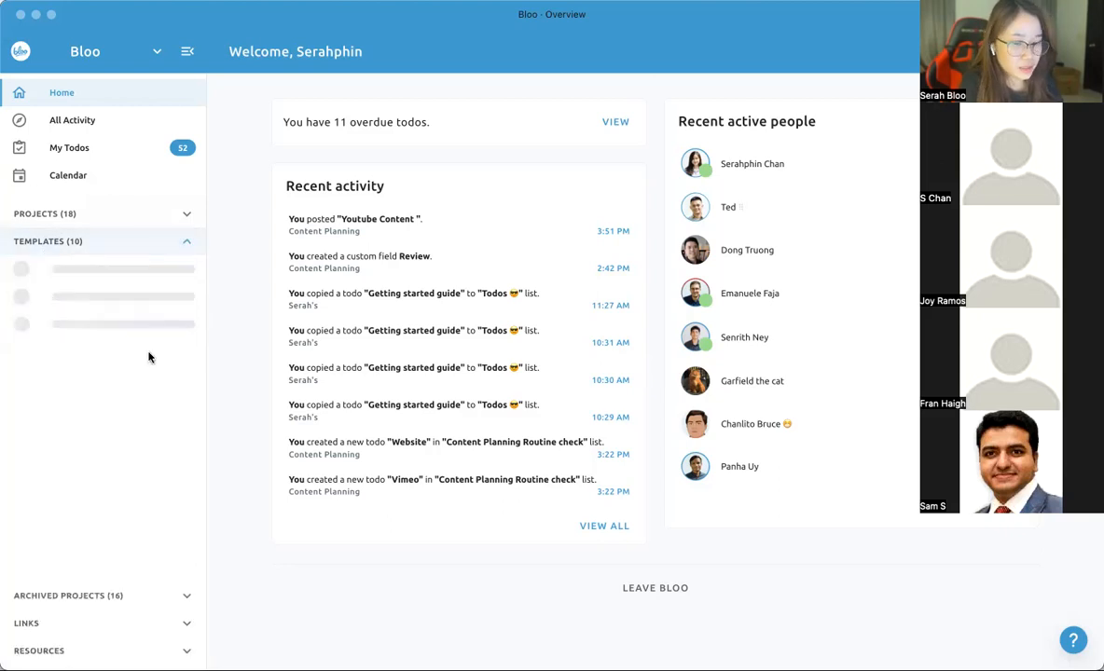
pyautogui.click(93, 241)
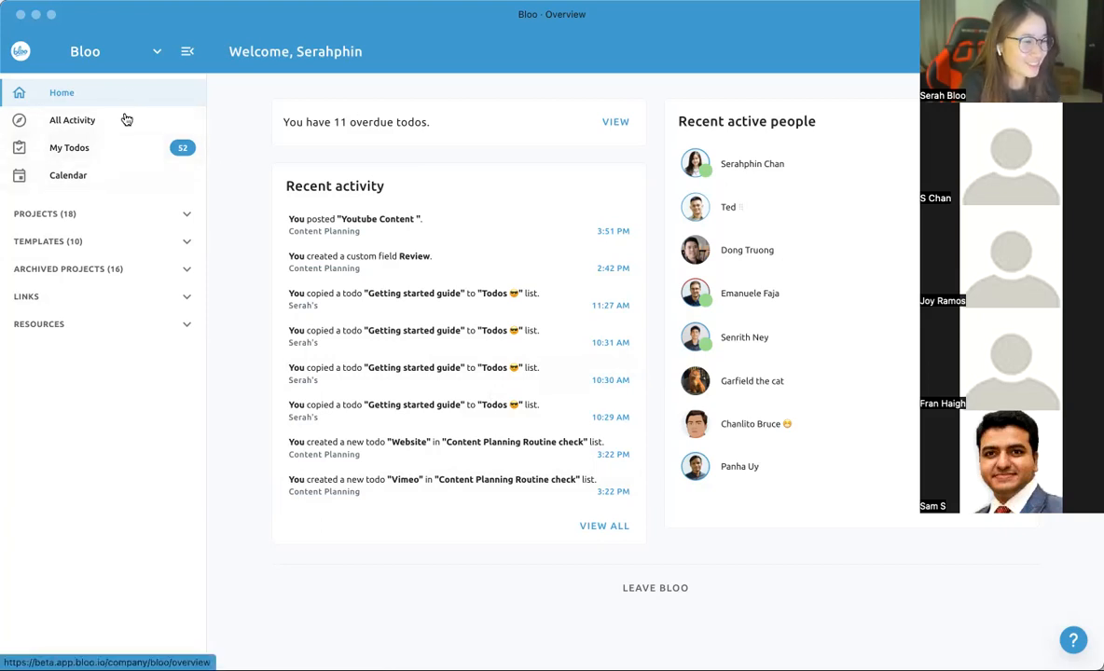
# - Go to the all-companies home page and open the recent project Content Planning
pyautogui.click(109, 65)
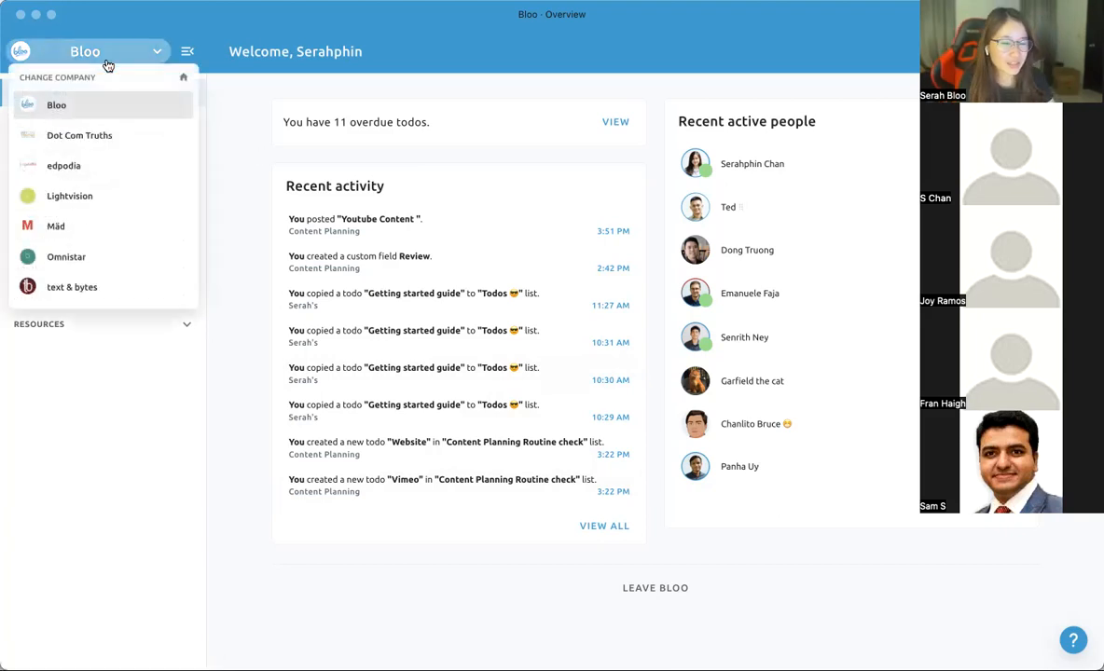
pyautogui.click(184, 82)
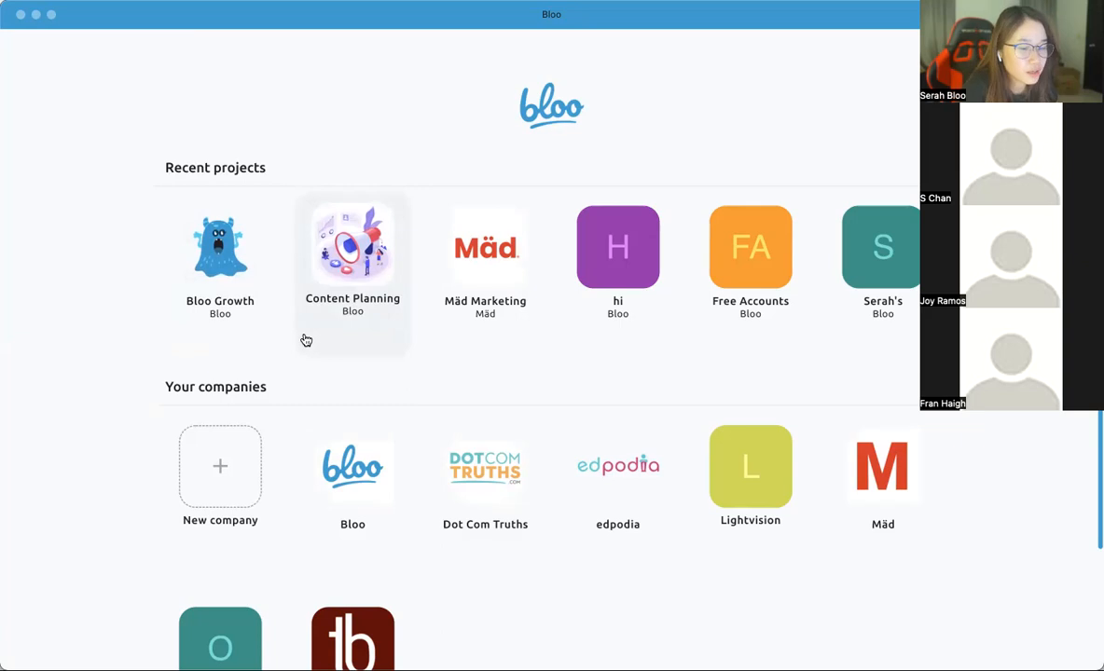
pyautogui.click(331, 264)
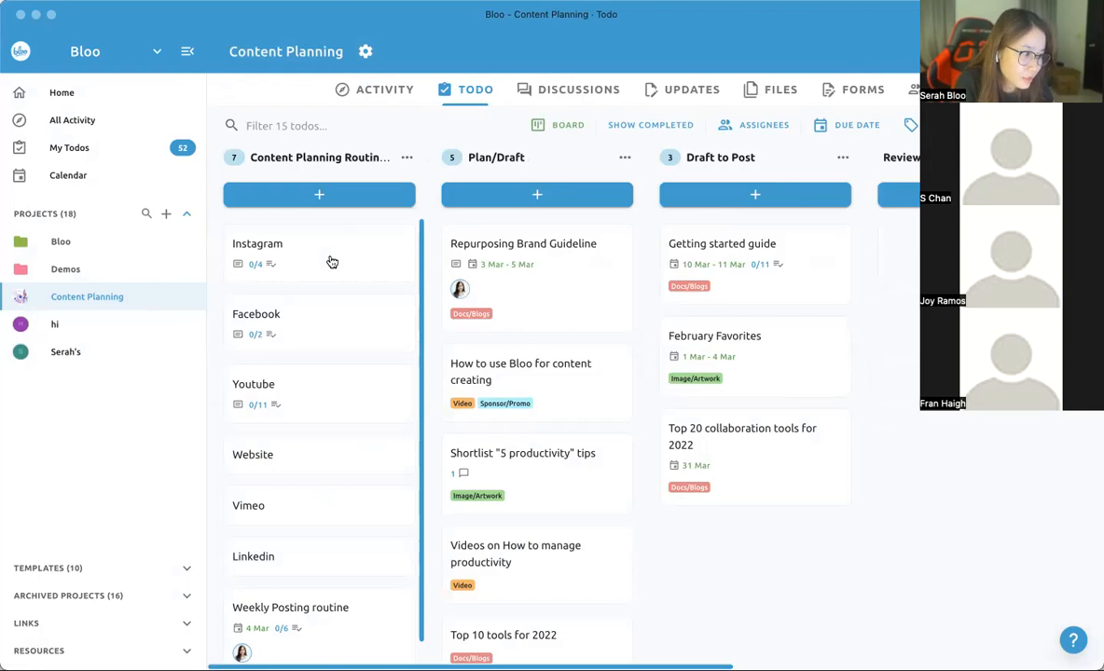
# - Hide the sidebar and look through the board's lists from Plan/Draft to Done!
pyautogui.hscroll(5, 331, 262)
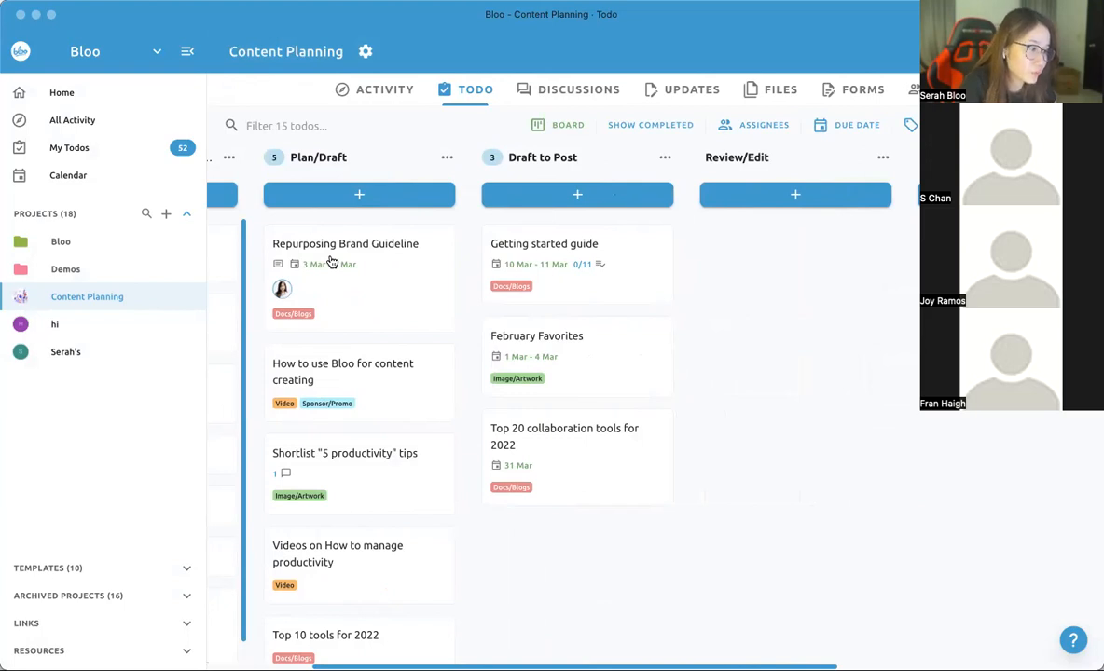
pyautogui.hscroll(3, 327, 257)
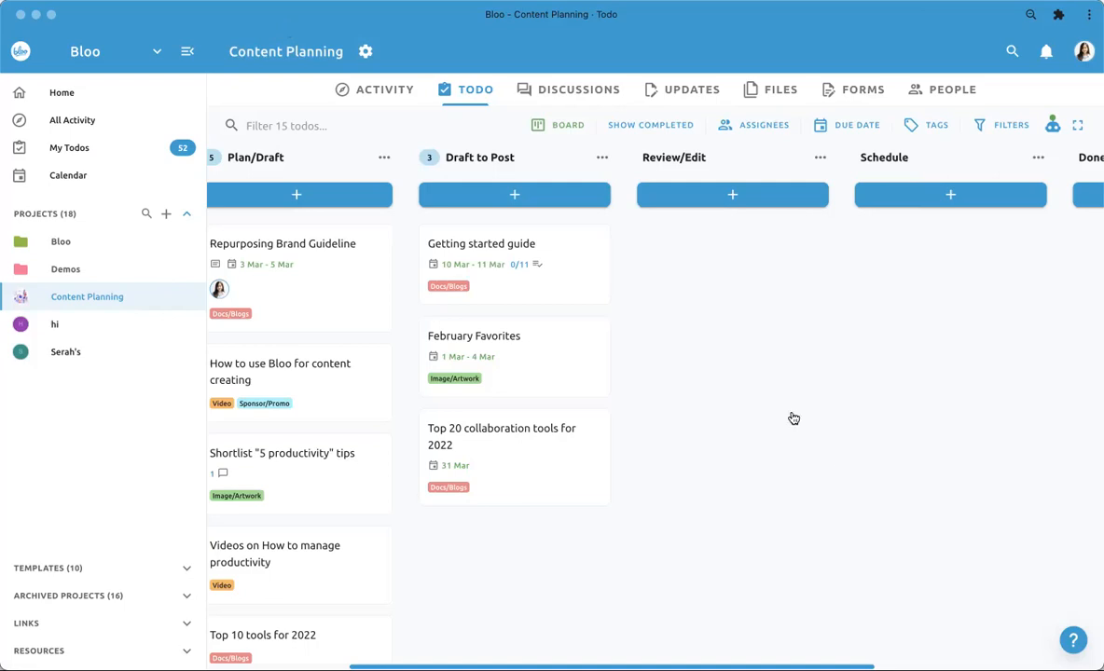
pyautogui.hscroll(2, 793, 418)
pyautogui.hscroll(-5, 794, 419)
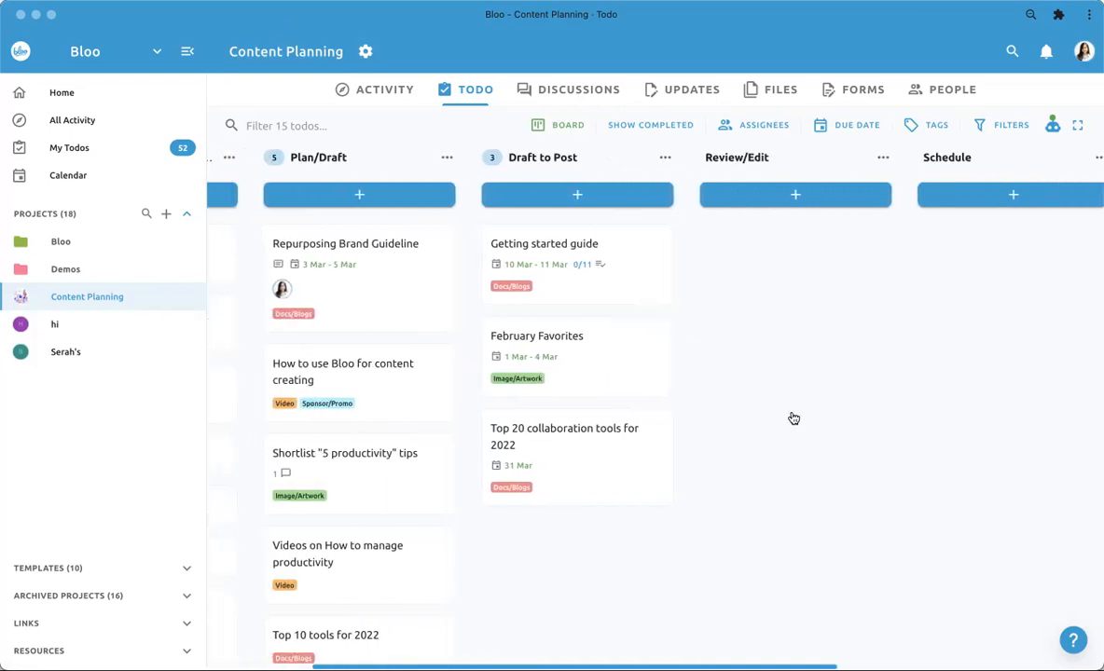
pyautogui.hscroll(3, 793, 419)
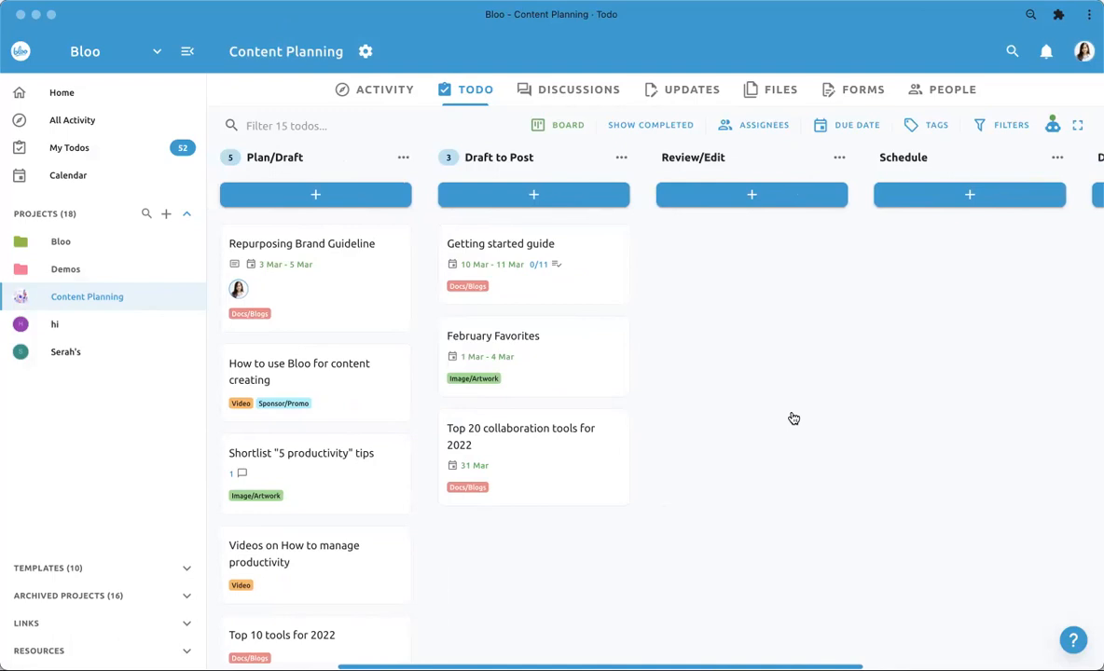
pyautogui.click(187, 51)
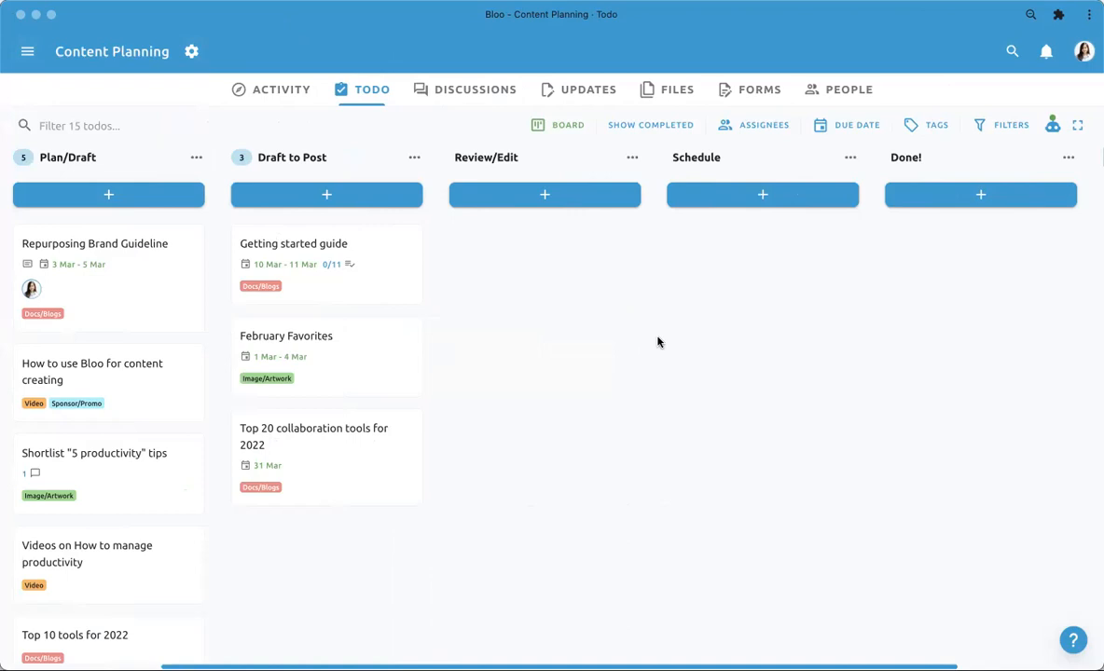
pyautogui.hscroll(-1, 657, 342)
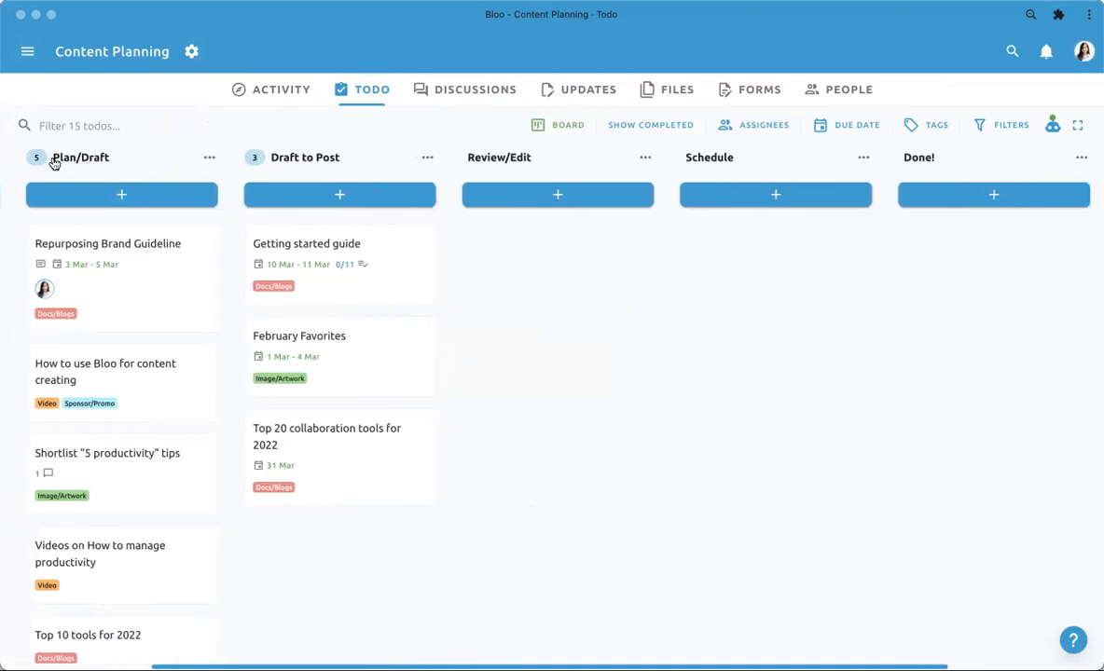
pyautogui.hscroll(-2, 97, 174)
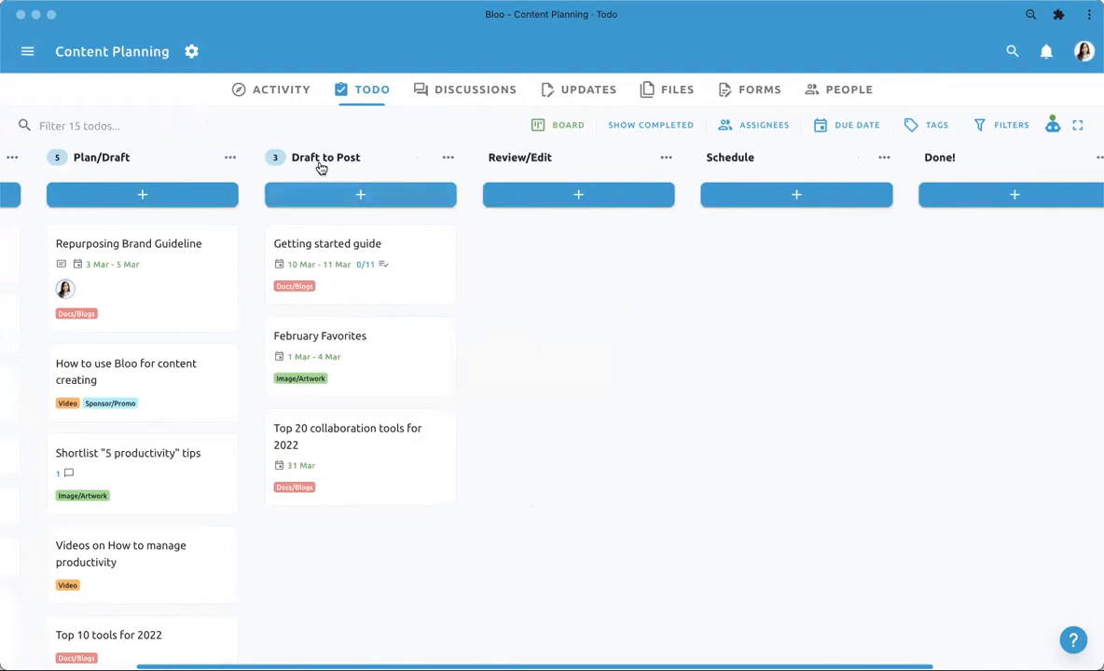
pyautogui.hscroll(-1, 857, 172)
pyautogui.hscroll(-3, 857, 172)
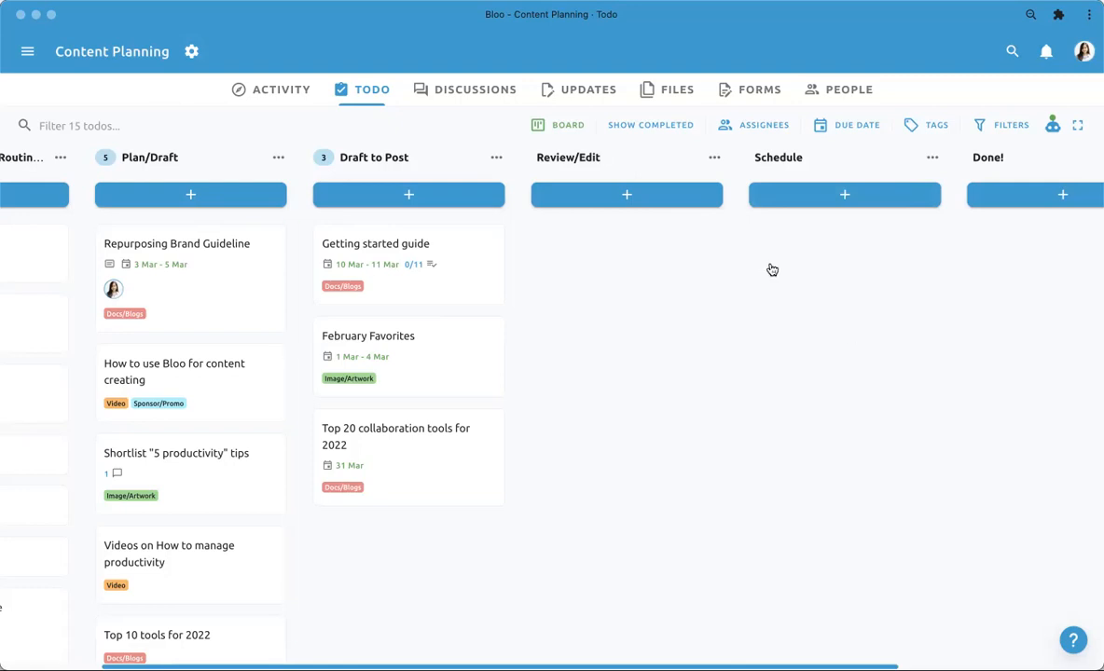
# - Start a copy of the Content Planning project with chosen contents, excluding the todos' Activity, Assignees, Comments and Due Dates
pyautogui.click(189, 61)
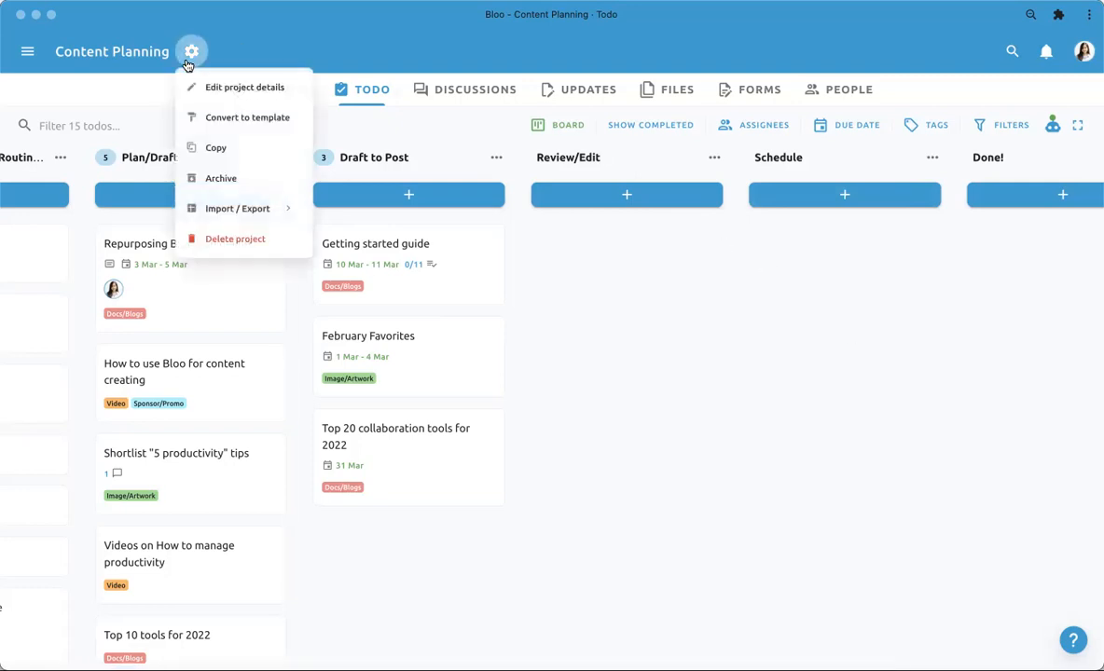
pyautogui.click(221, 149)
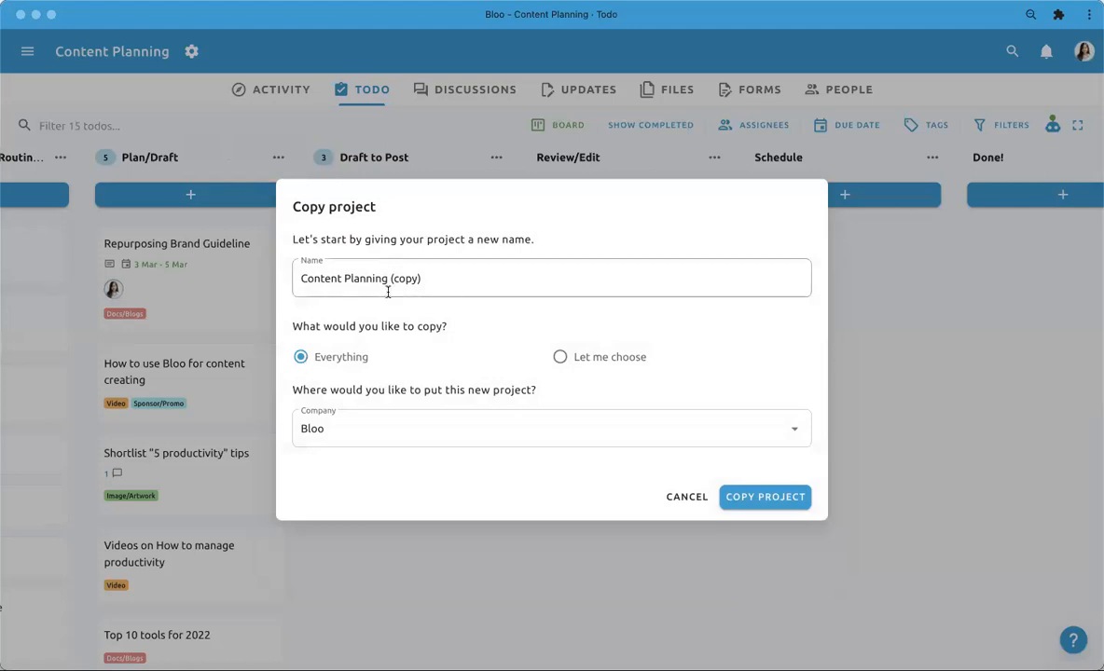
pyautogui.click(559, 357)
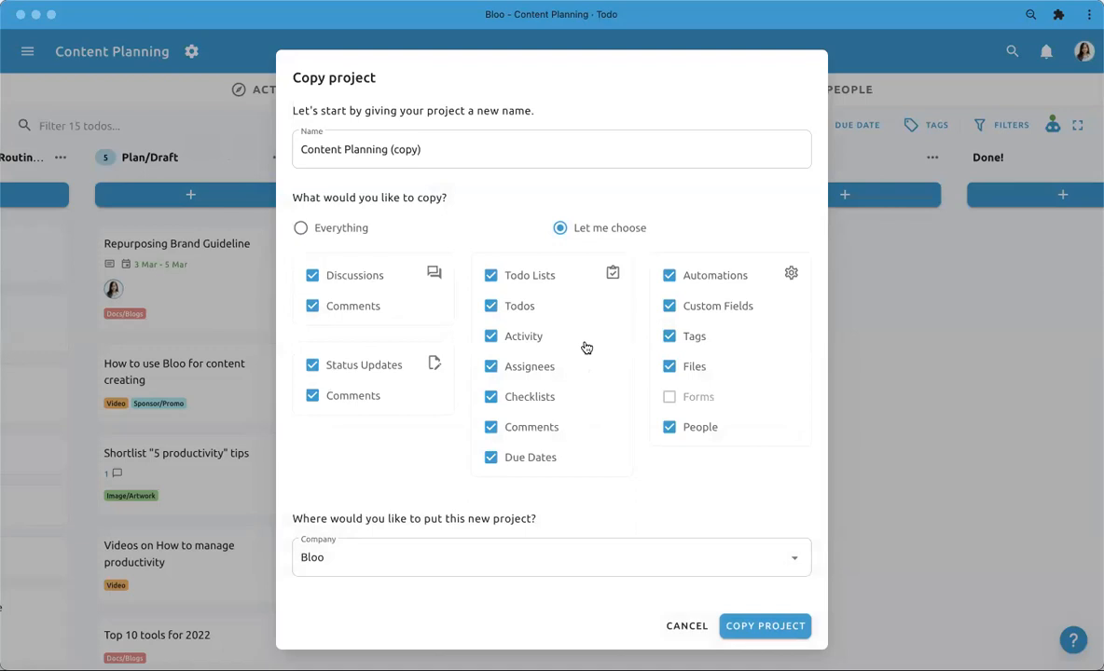
pyautogui.click(520, 336)
pyautogui.click(519, 373)
pyautogui.click(518, 399)
pyautogui.click(518, 426)
pyautogui.click(523, 396)
pyautogui.click(532, 461)
# - Exclude Files, Discussions and Status Updates too, keep Tags included, and create the project copy
pyautogui.click(692, 335)
pyautogui.click(687, 365)
pyautogui.click(694, 337)
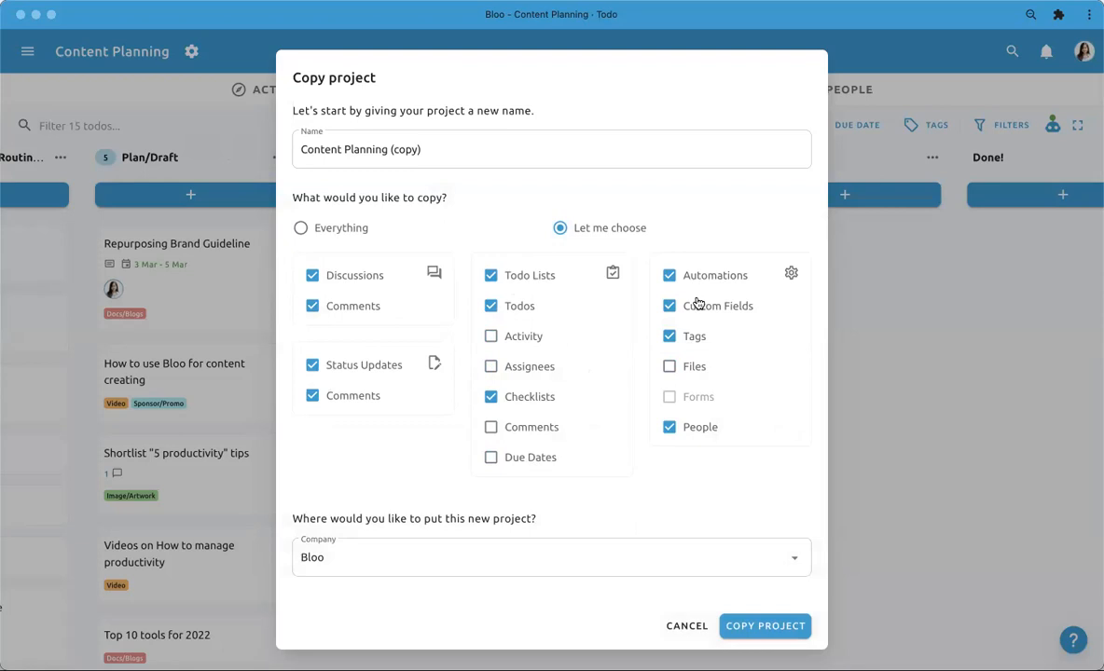
pyautogui.click(343, 305)
pyautogui.click(317, 275)
pyautogui.click(340, 364)
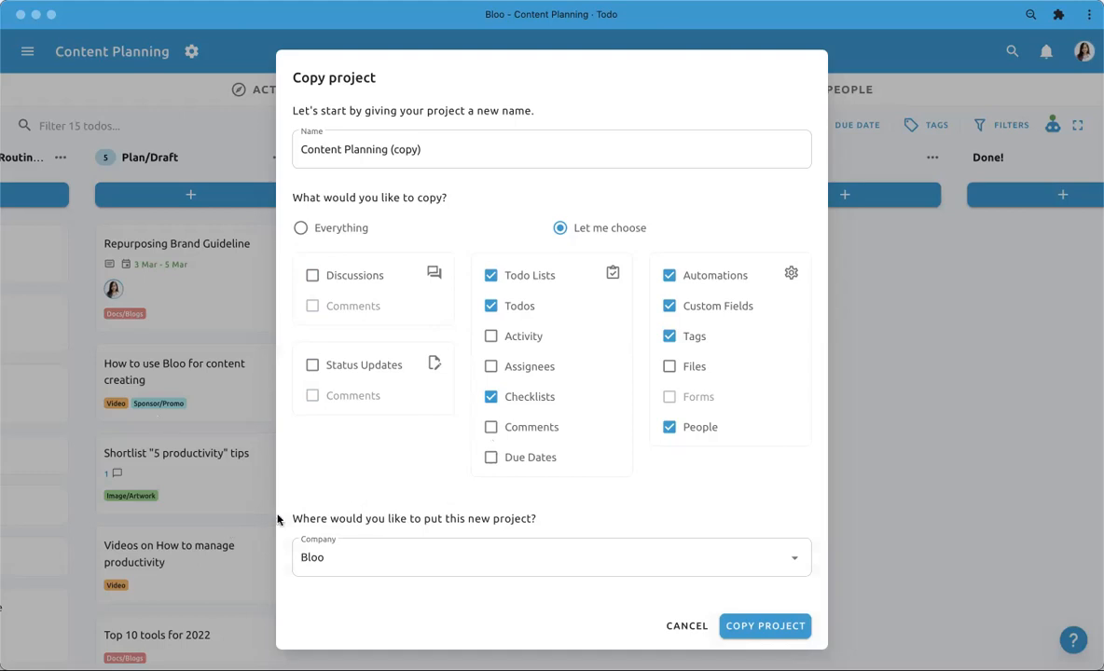
pyautogui.click(763, 626)
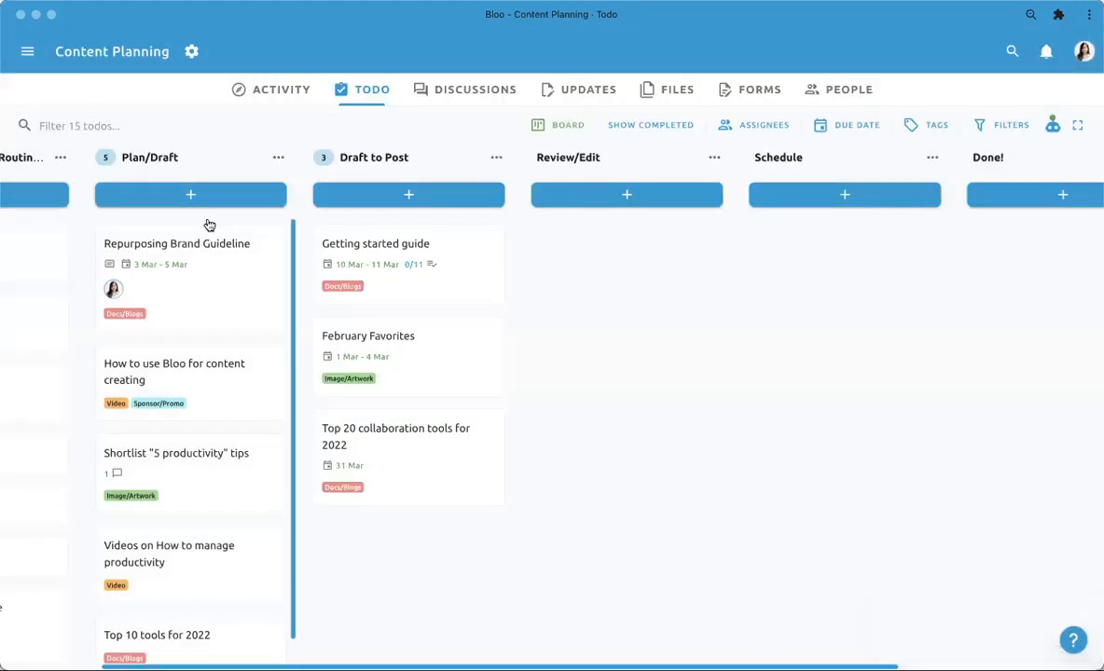
# - Open the Content Planning (copy) project and hide the sidebar to show its full board
pyautogui.click(24, 53)
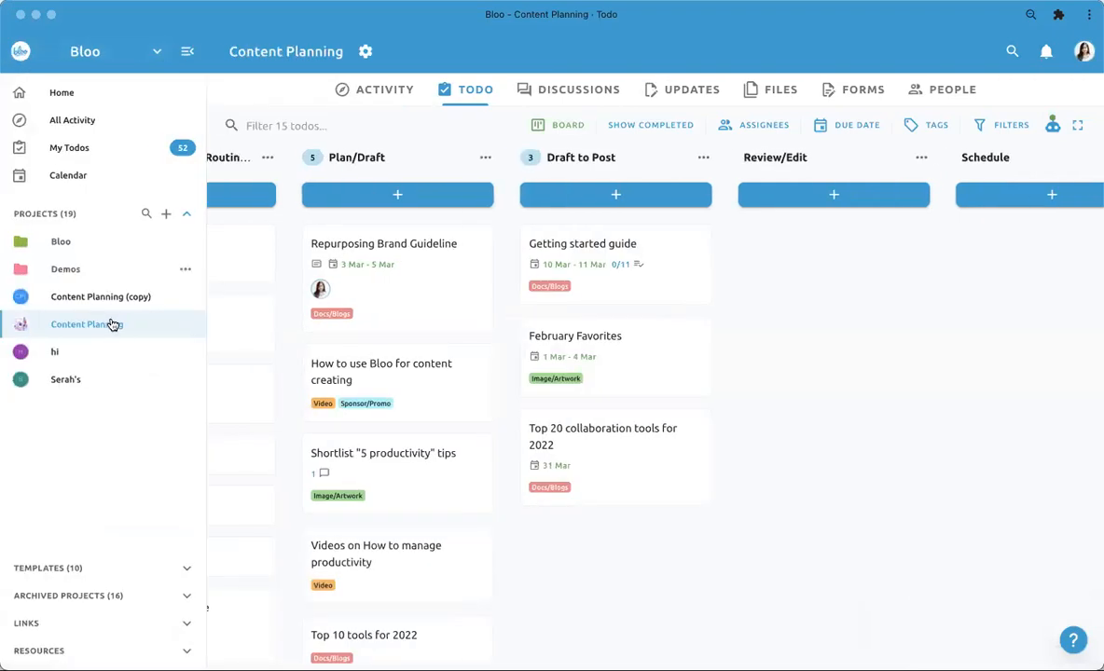
pyautogui.click(148, 300)
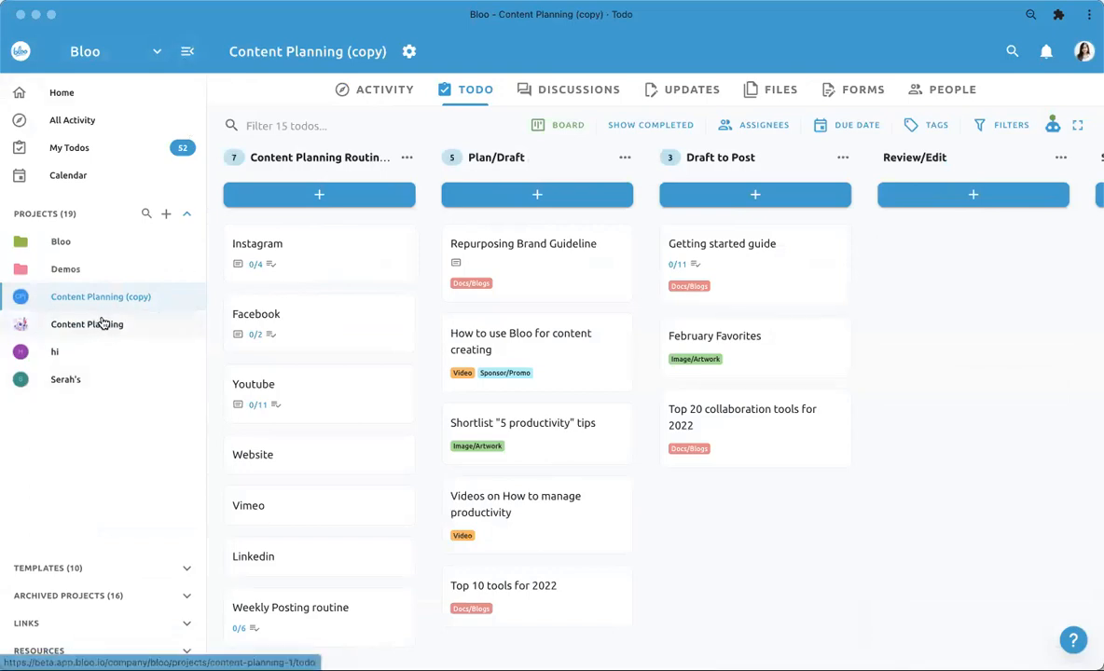
pyautogui.click(186, 54)
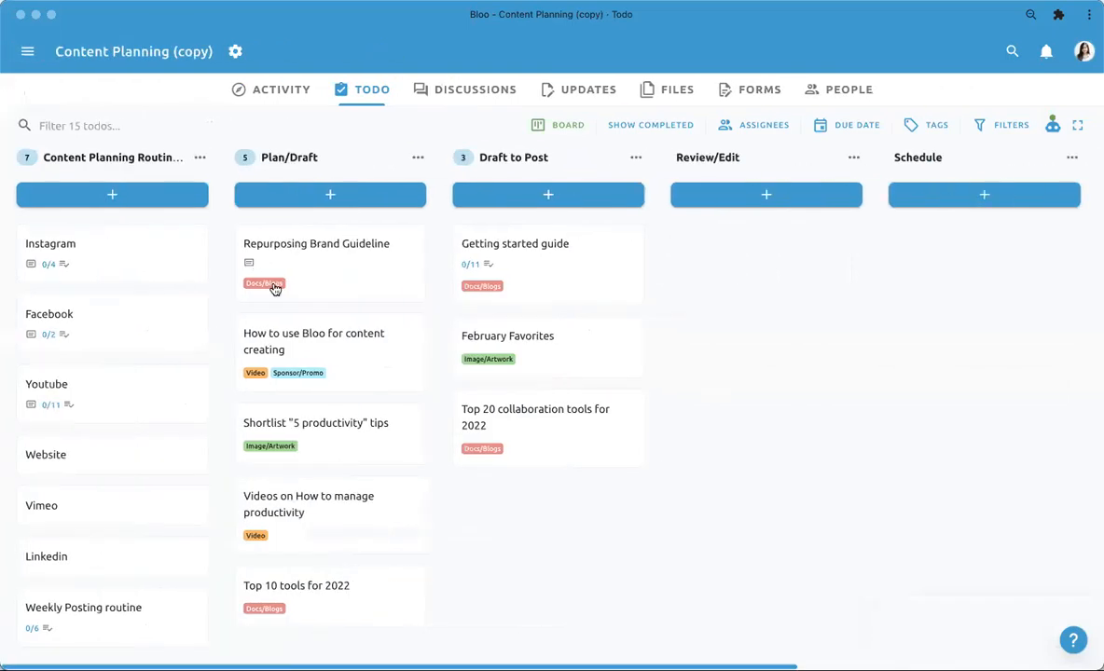
# - Check the fields and comments of the copied todo Repurposing Brand Guideline, and close it
pyautogui.click(325, 273)
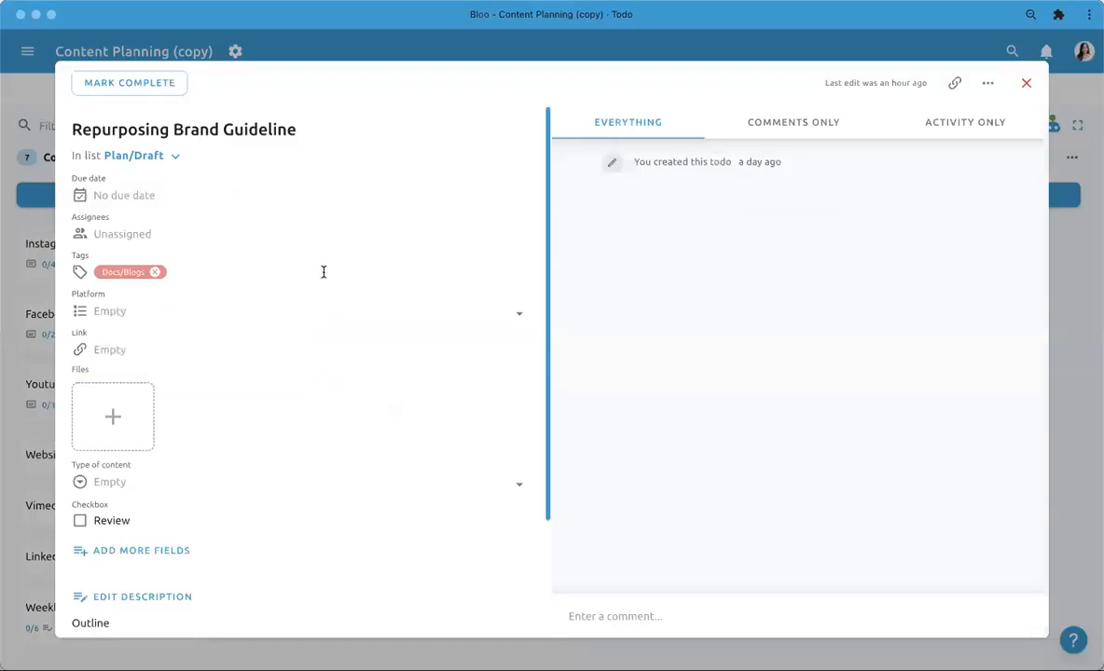
pyautogui.click(800, 122)
pyautogui.click(627, 121)
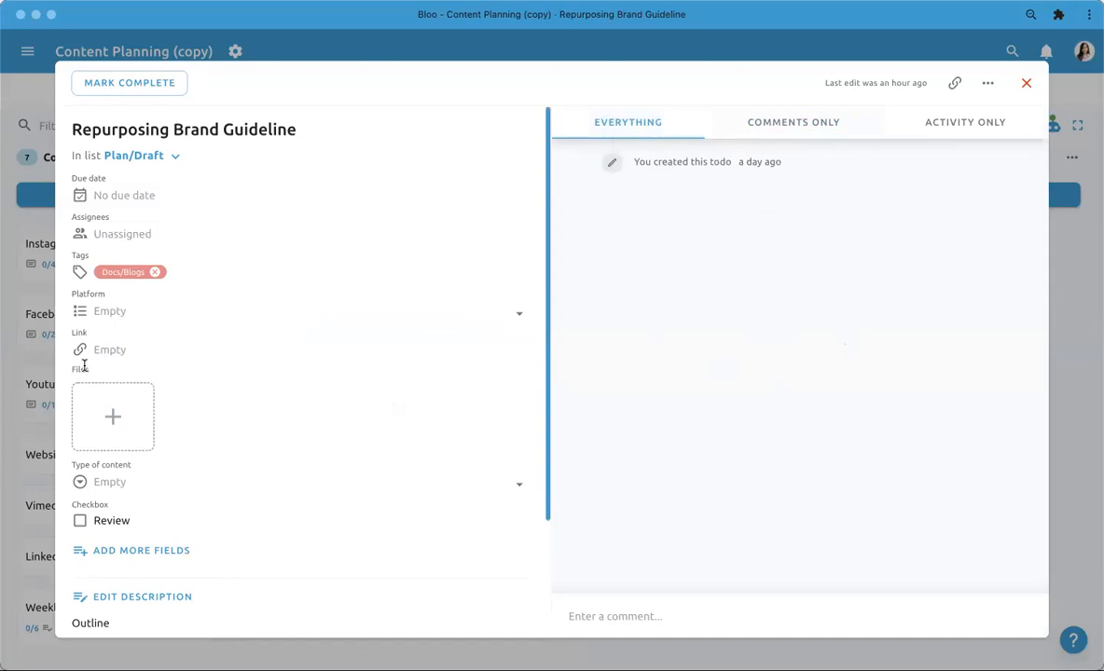
pyautogui.click(14, 363)
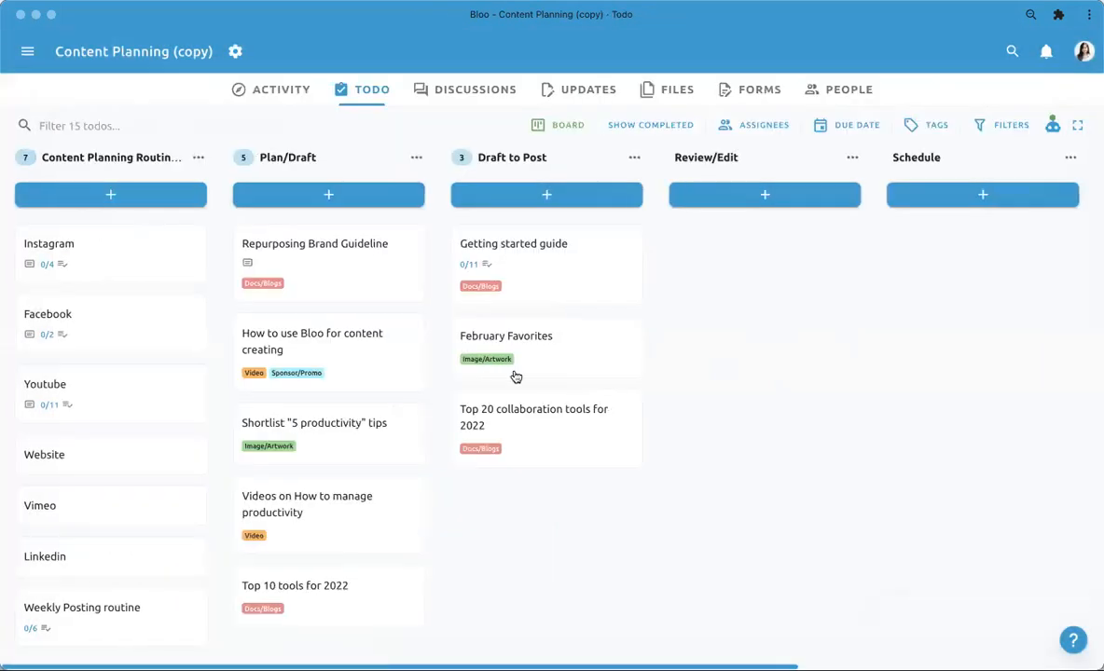
# - Check the available tags in the copied todo Top 20 collaboration tools for 2022, and close it
pyautogui.click(529, 427)
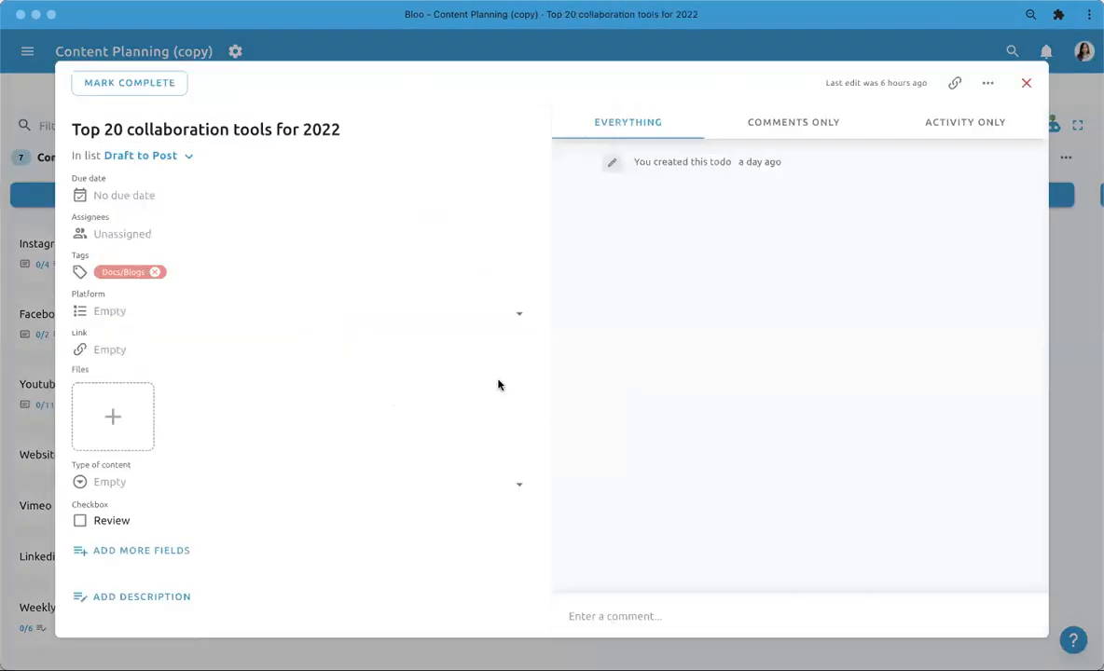
pyautogui.click(241, 271)
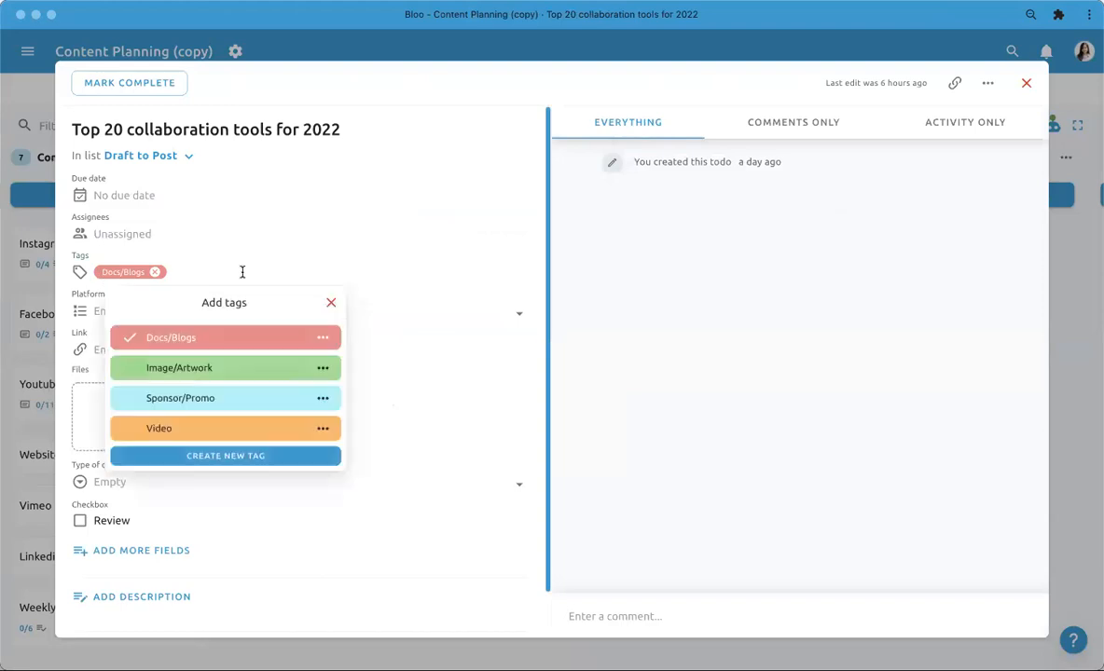
pyautogui.click(34, 434)
# - Review the custom fields of the copied todo February Favorites, and close it
pyautogui.click(577, 341)
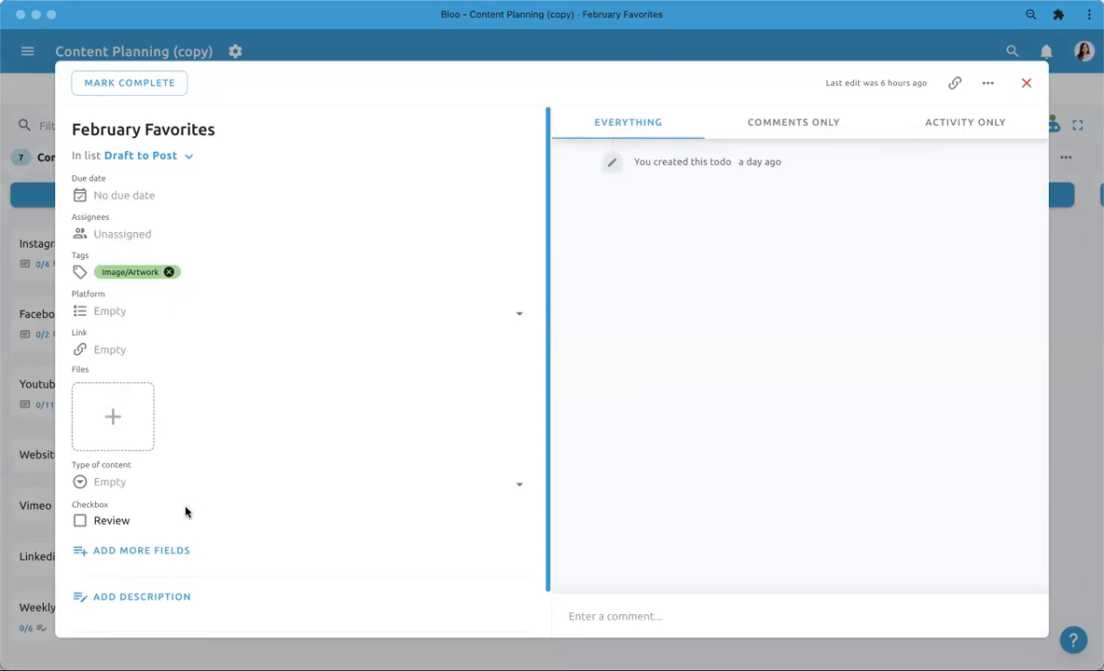
pyautogui.scroll(-2, 185, 512)
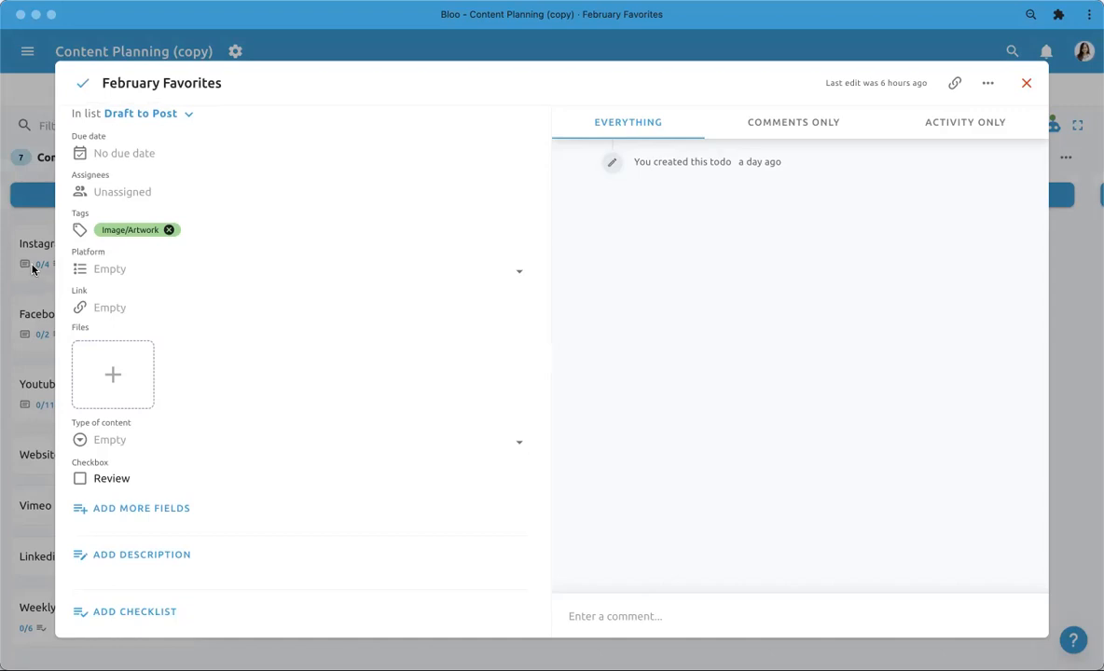
pyautogui.scroll(3, 158, 298)
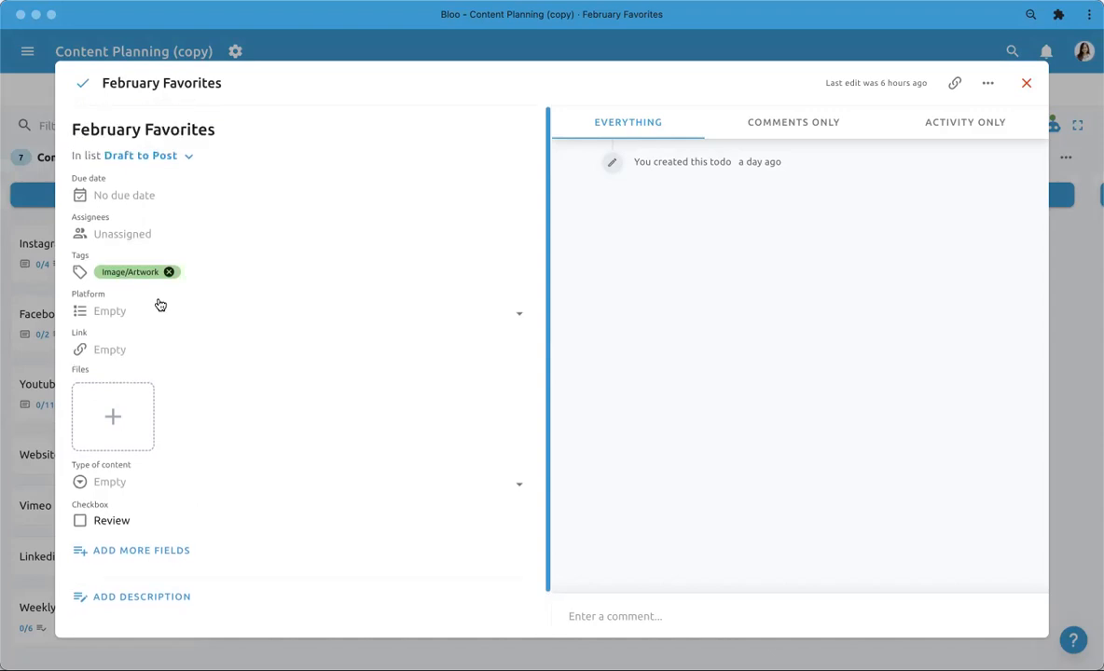
pyautogui.click(40, 284)
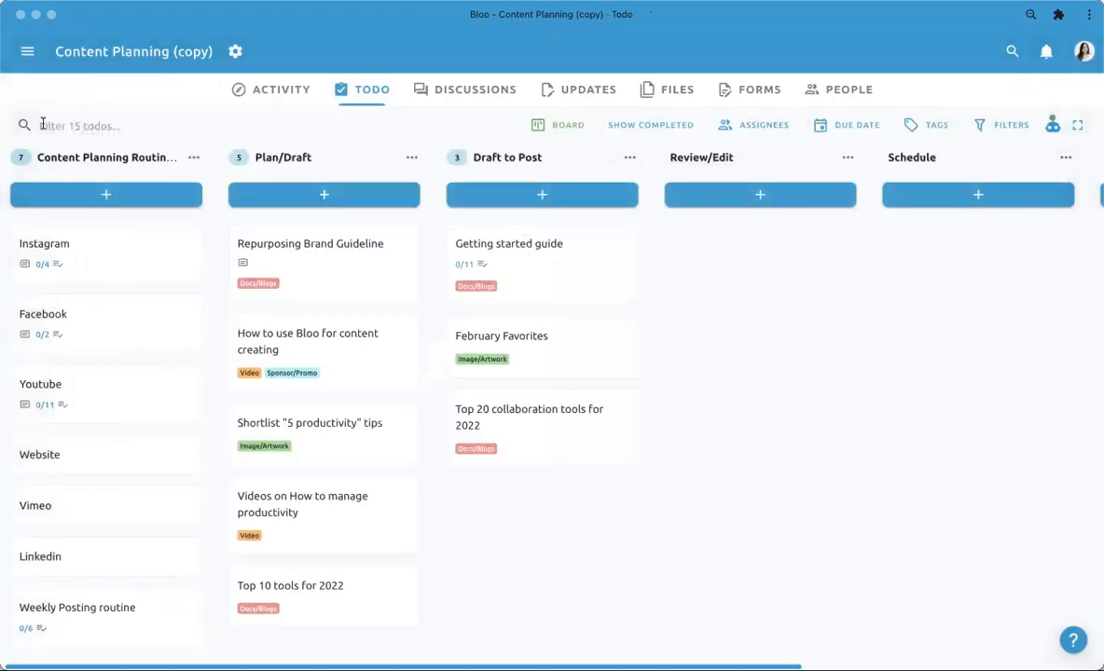
# - Switch back to the original Content Planning project and hide the sidebar
pyautogui.click(27, 51)
pyautogui.click(98, 323)
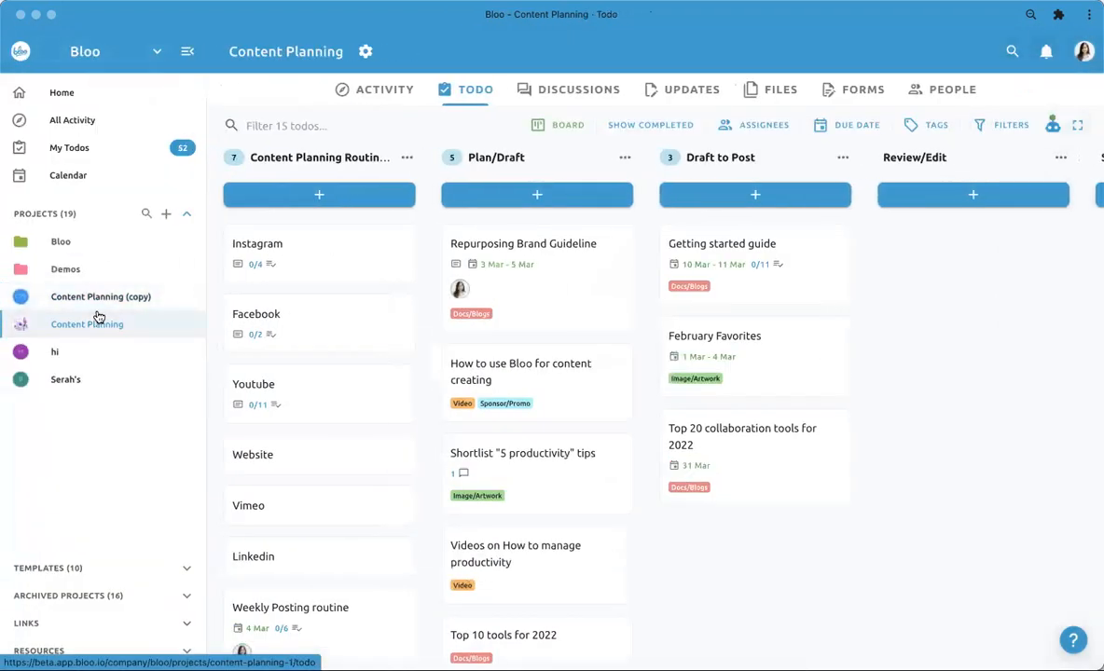
pyautogui.click(188, 52)
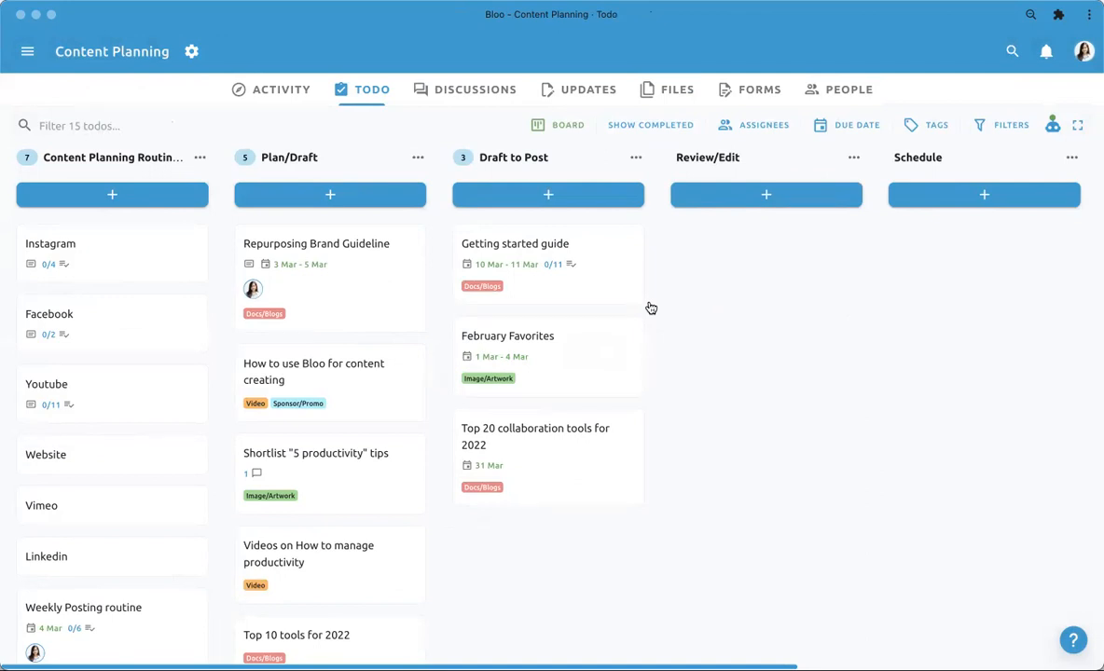
# - Show the todos in the Calendar view, check the calendar sync settings, and browse back to February 2022 before returning to March
pyautogui.click(562, 126)
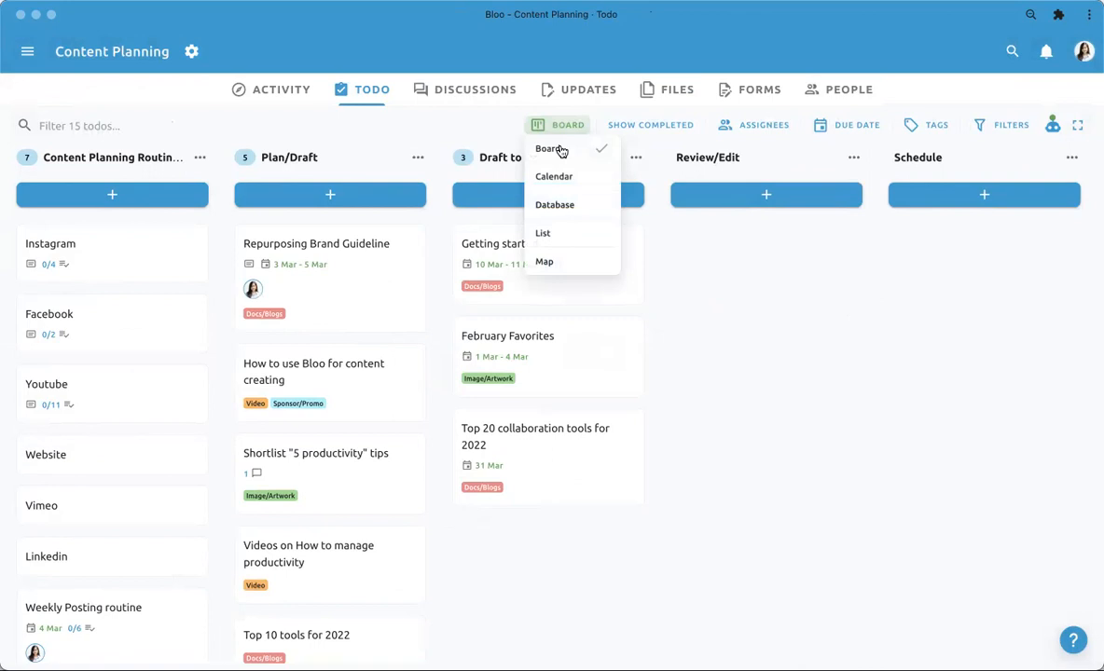
pyautogui.click(556, 177)
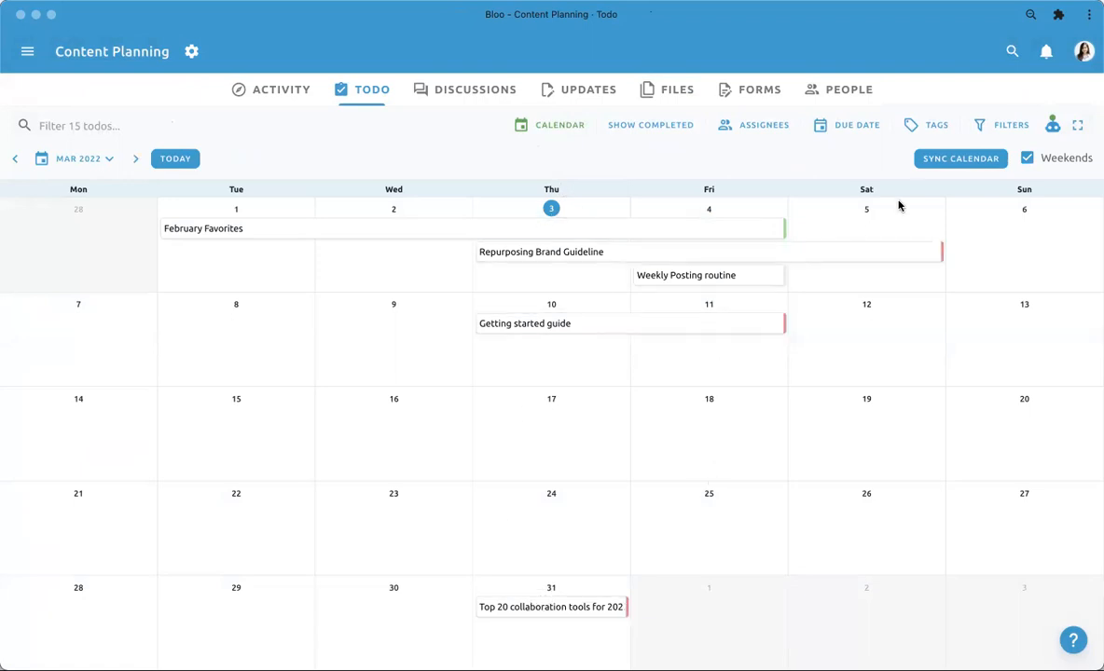
pyautogui.click(963, 165)
pyautogui.click(821, 164)
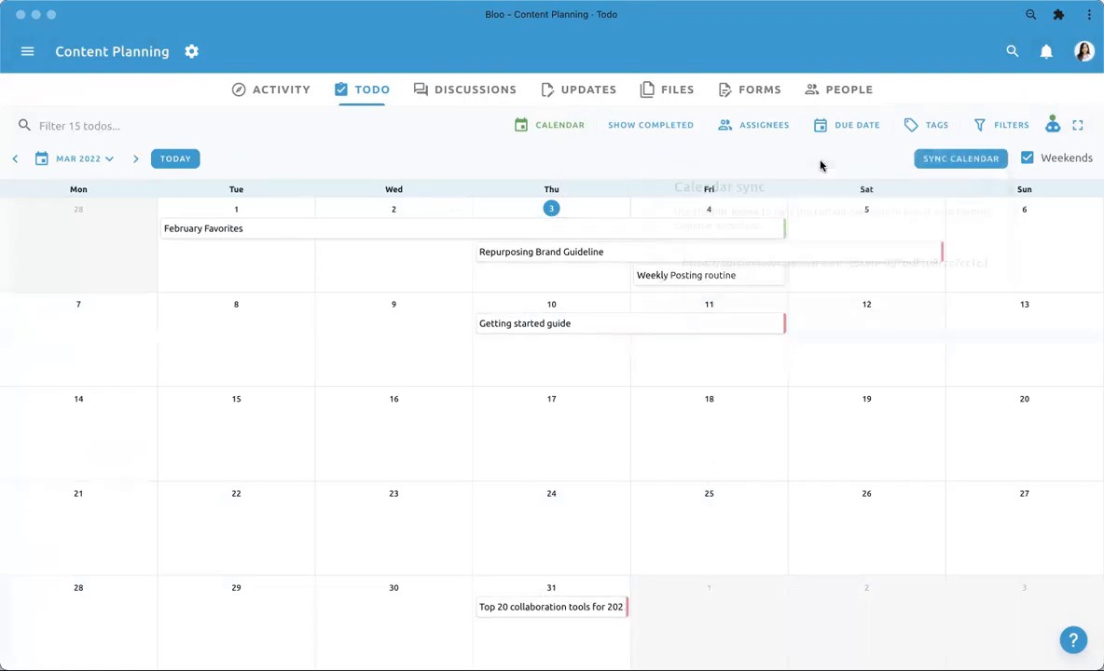
pyautogui.click(15, 163)
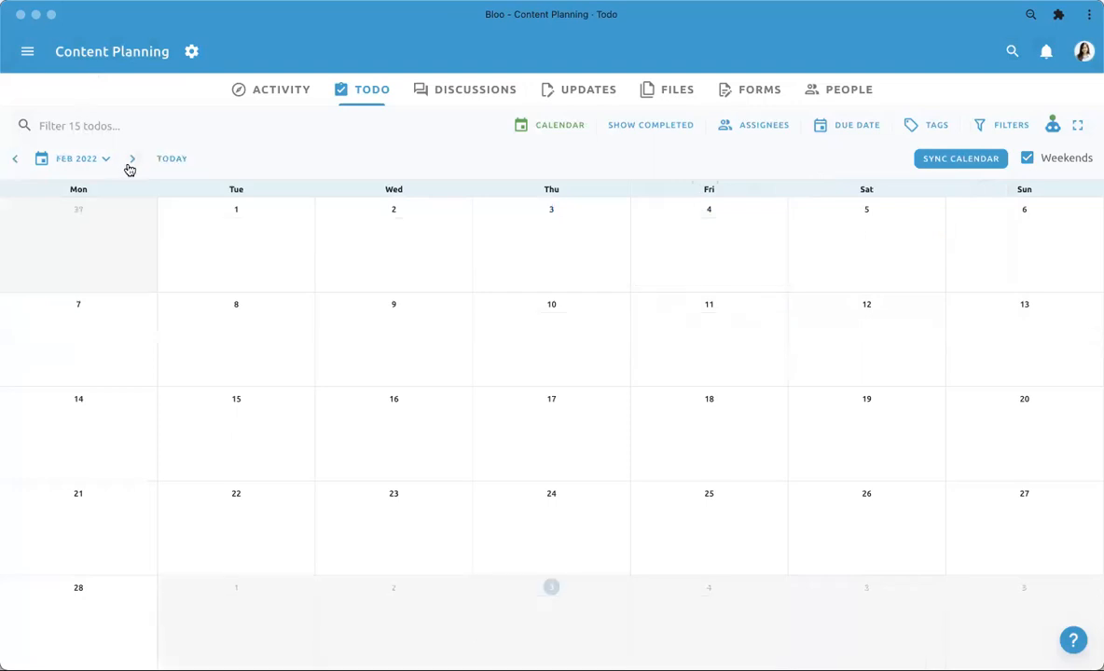
pyautogui.click(131, 164)
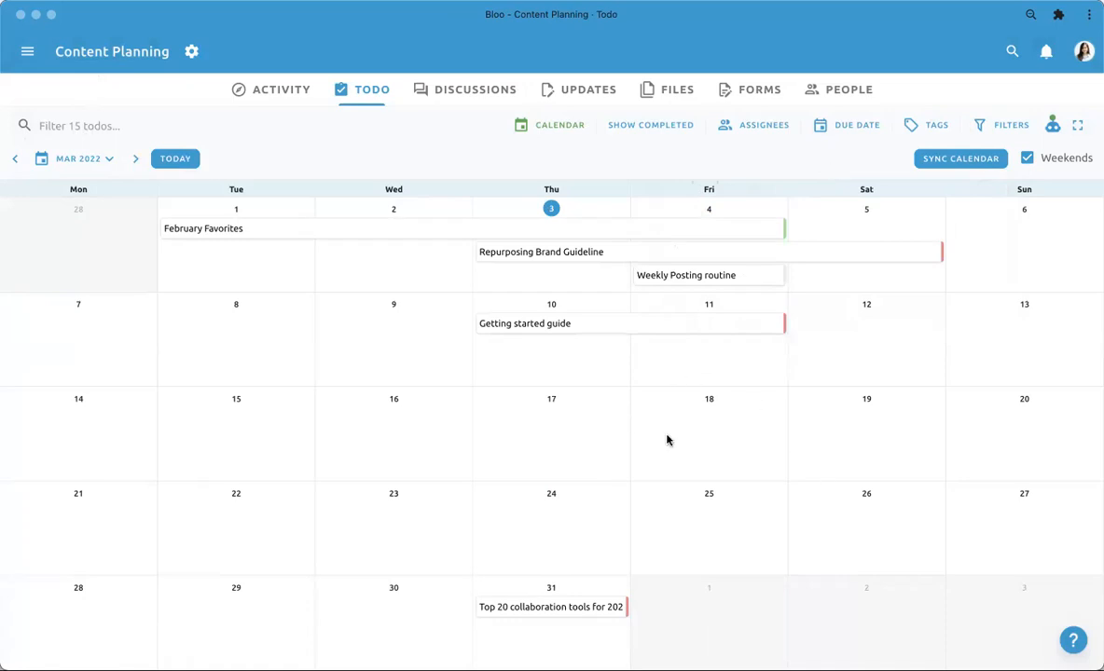
# - Switch the todos to the Database view and look across its columns
pyautogui.click(531, 125)
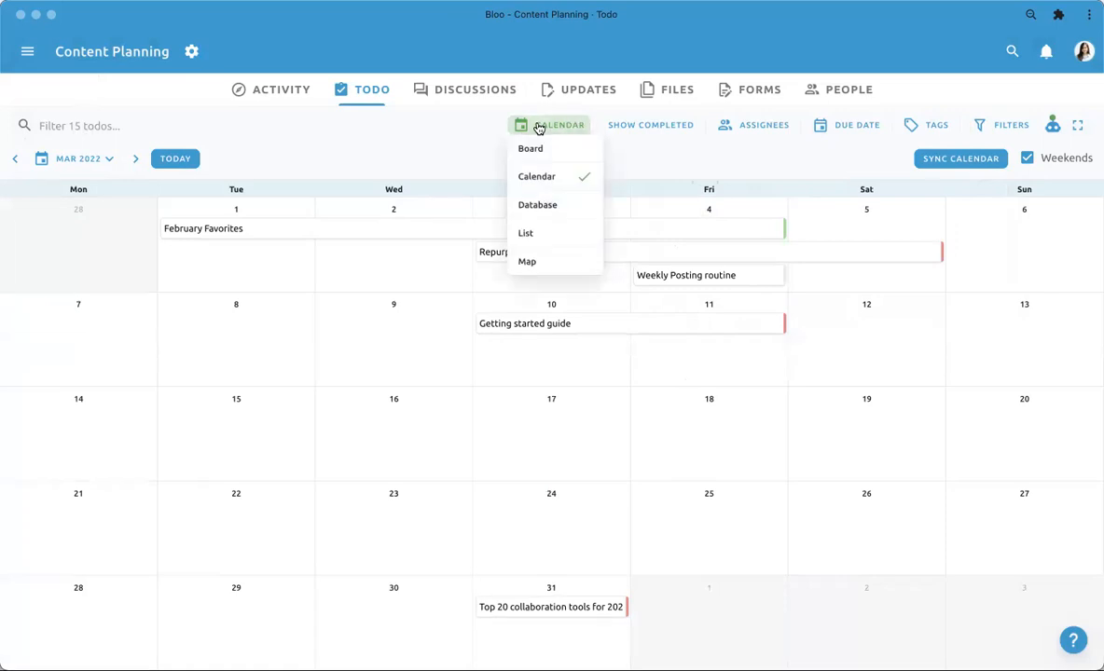
pyautogui.click(538, 215)
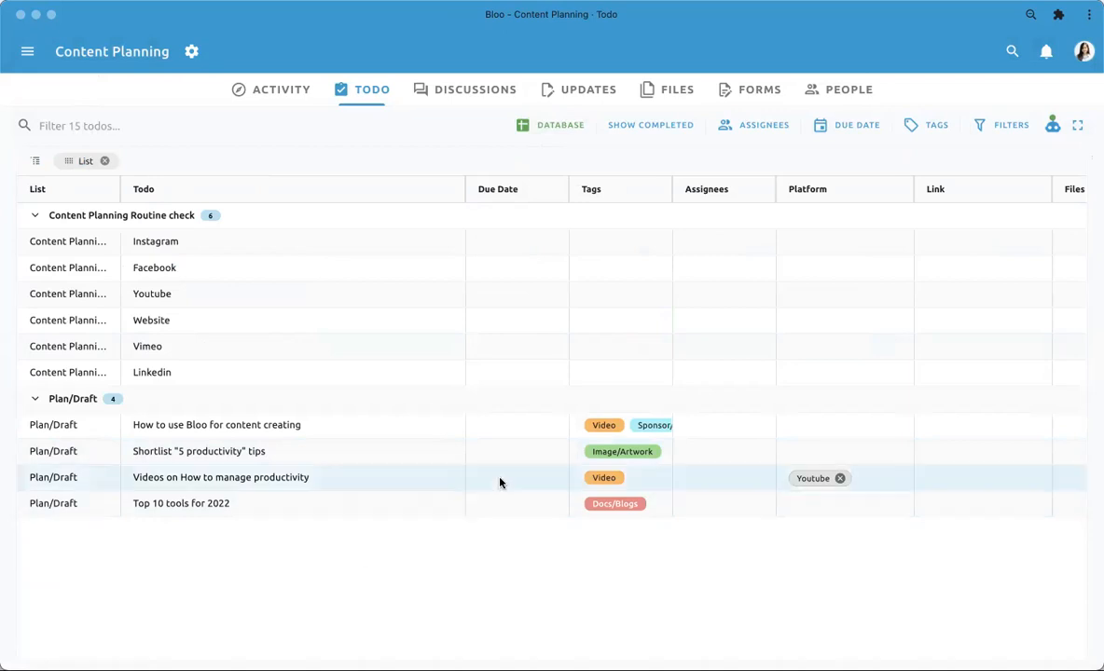
pyautogui.hscroll(5, 499, 481)
pyautogui.hscroll(-5, 499, 481)
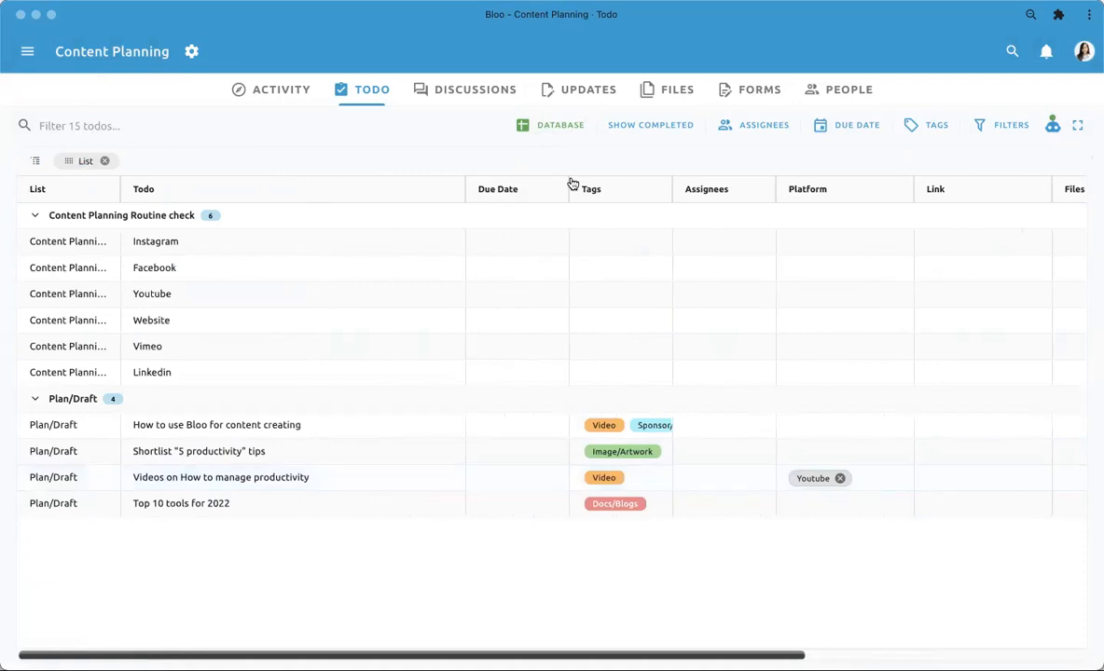
# - Switch the todos to the List view and look through all the rows
pyautogui.click(553, 128)
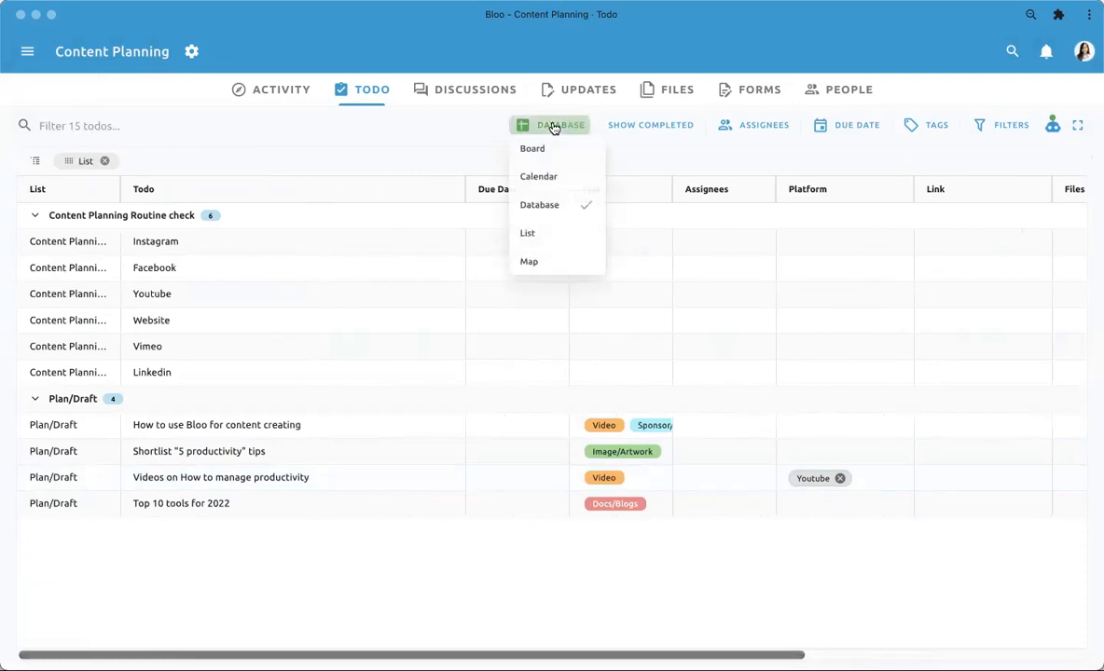
pyautogui.click(542, 234)
pyautogui.scroll(-2, 493, 347)
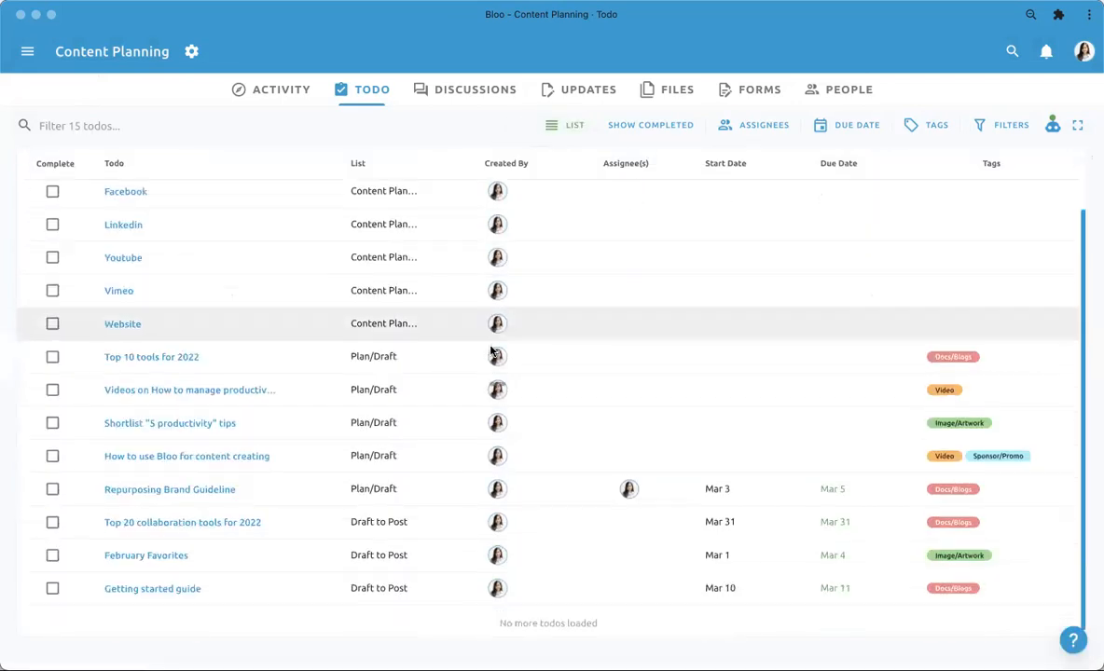
pyautogui.scroll(2, 420, 336)
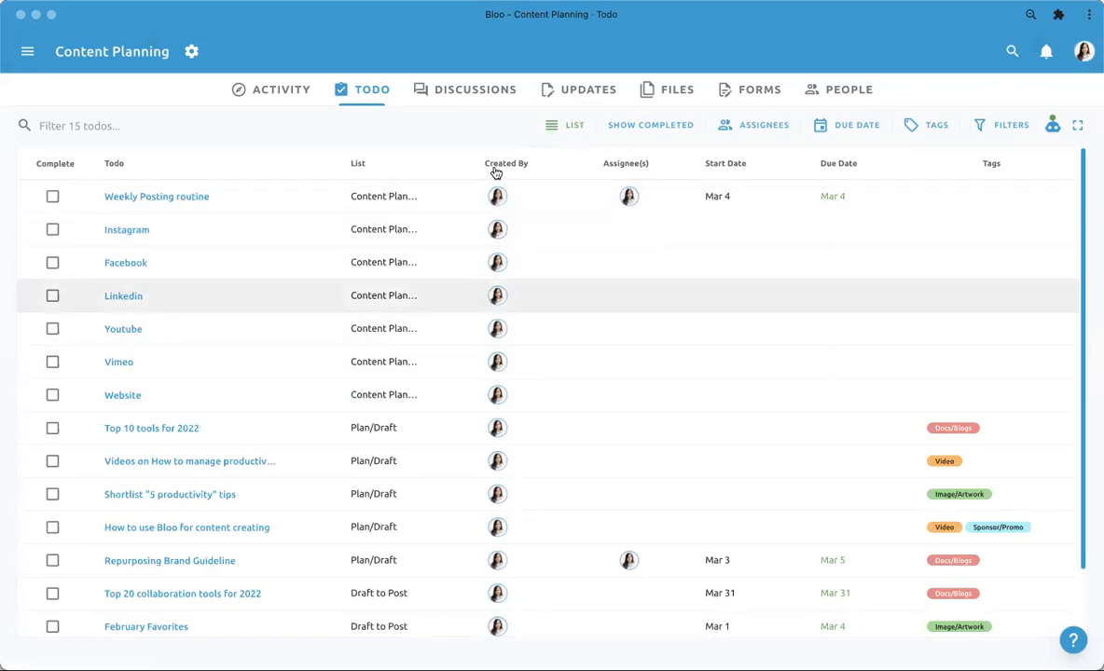
# - Switch the todos to the Map view and inspect the map around Phnom Penh
pyautogui.click(570, 124)
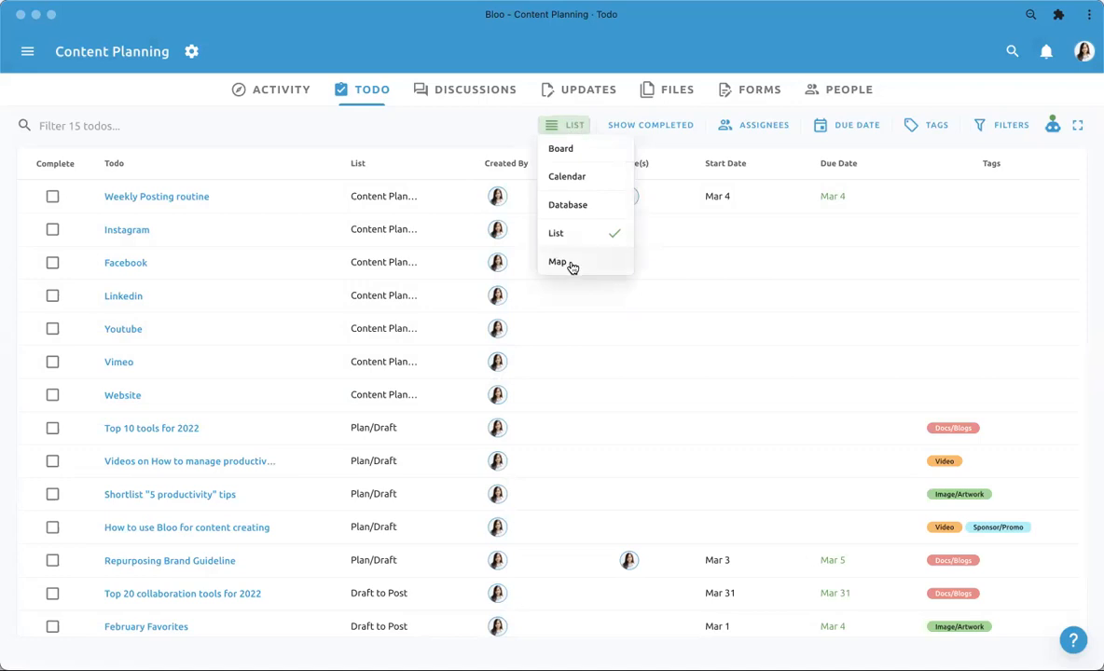
pyautogui.click(572, 262)
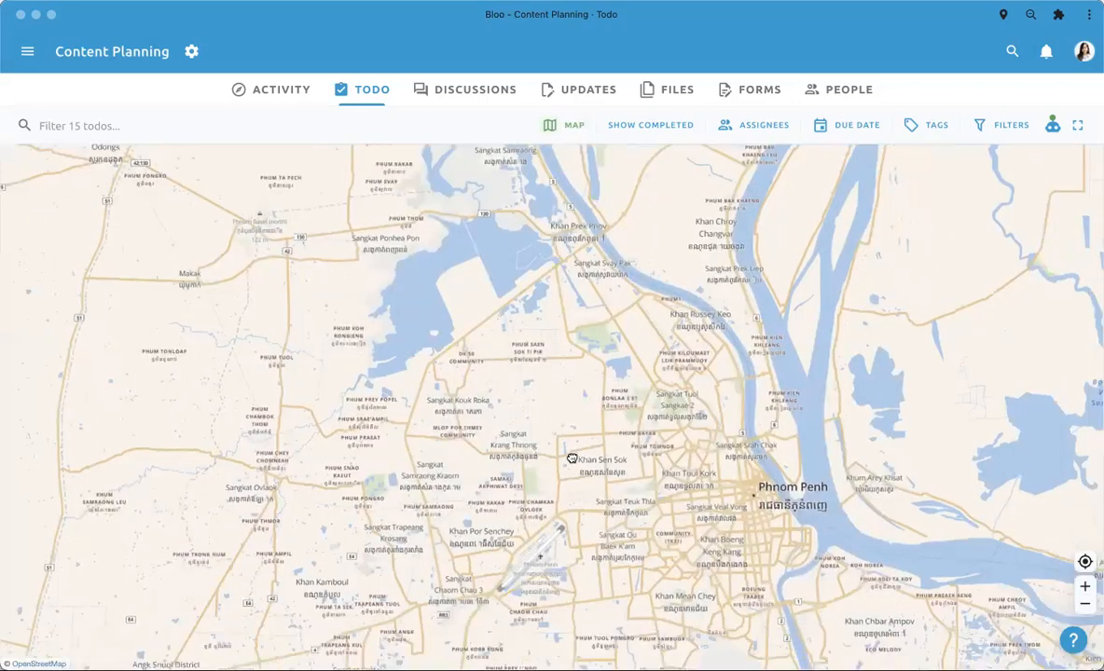
pyautogui.scroll(4, 571, 453)
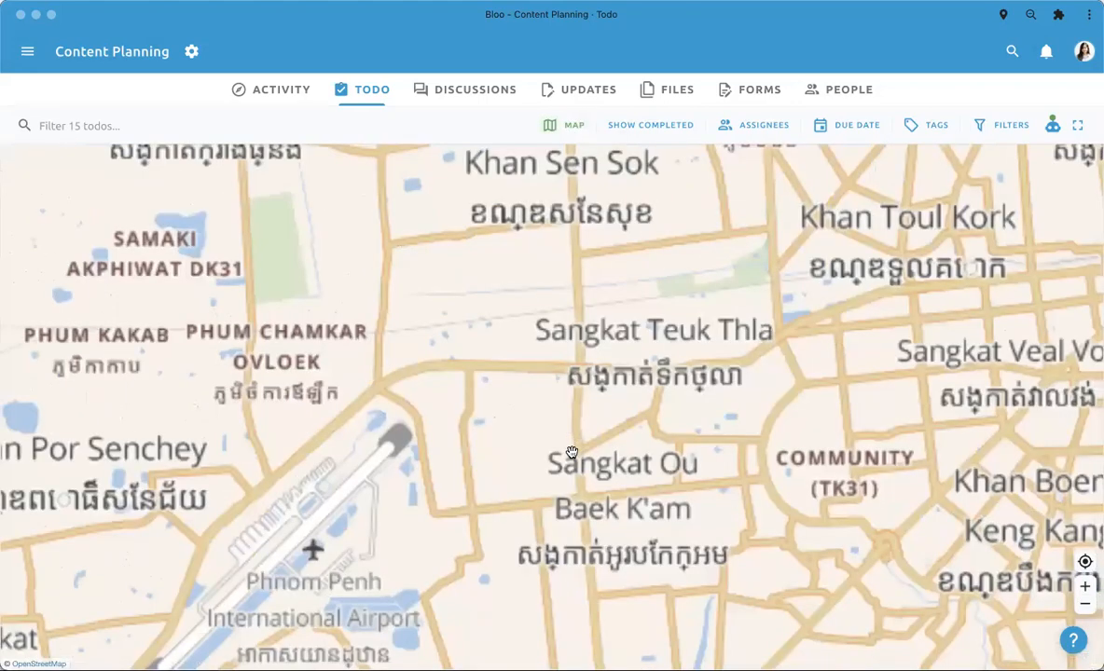
pyautogui.scroll(-3, 571, 452)
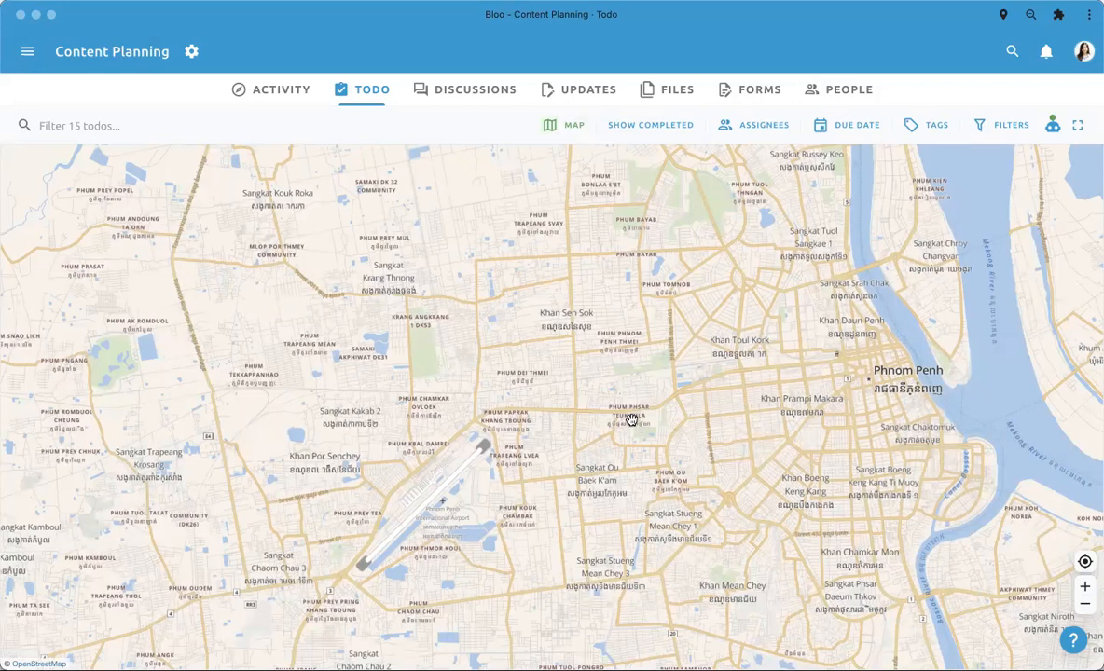
# - Return the todos to the Board view and look across the lists from Plan/Draft to Done!
pyautogui.click(572, 127)
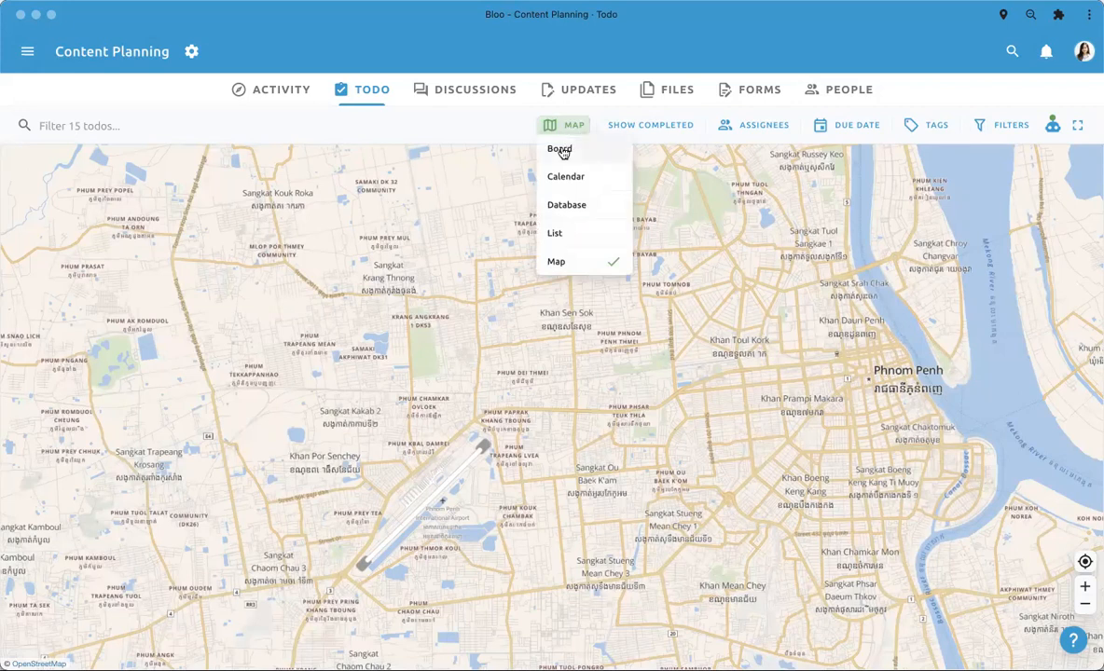
pyautogui.click(561, 151)
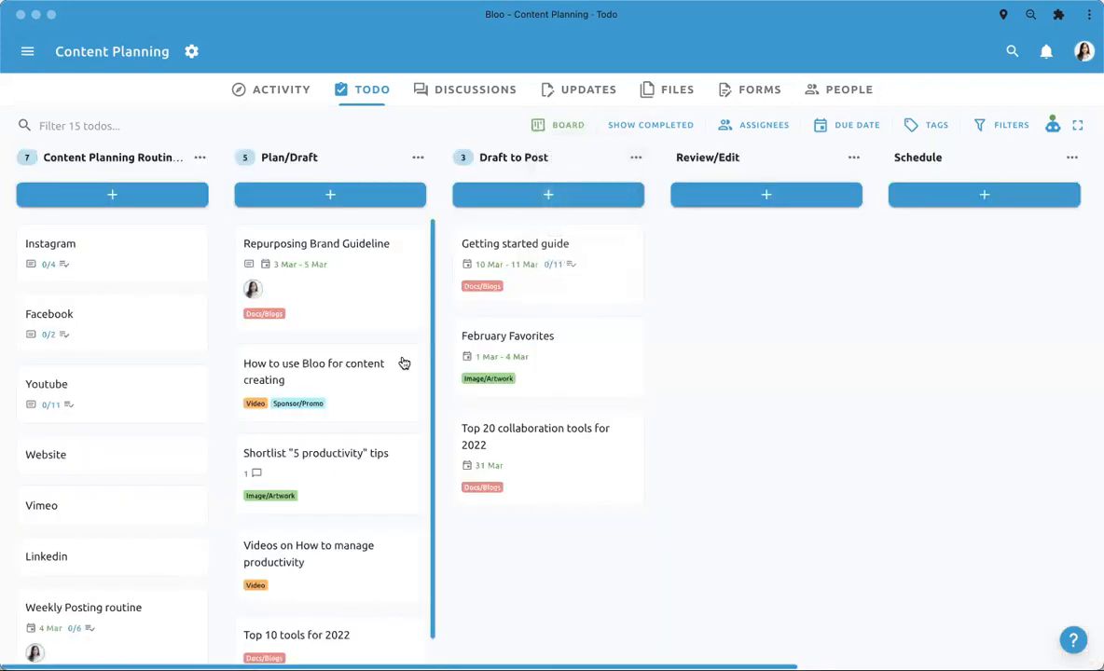
pyautogui.hscroll(2, 402, 362)
pyautogui.hscroll(2, 402, 362)
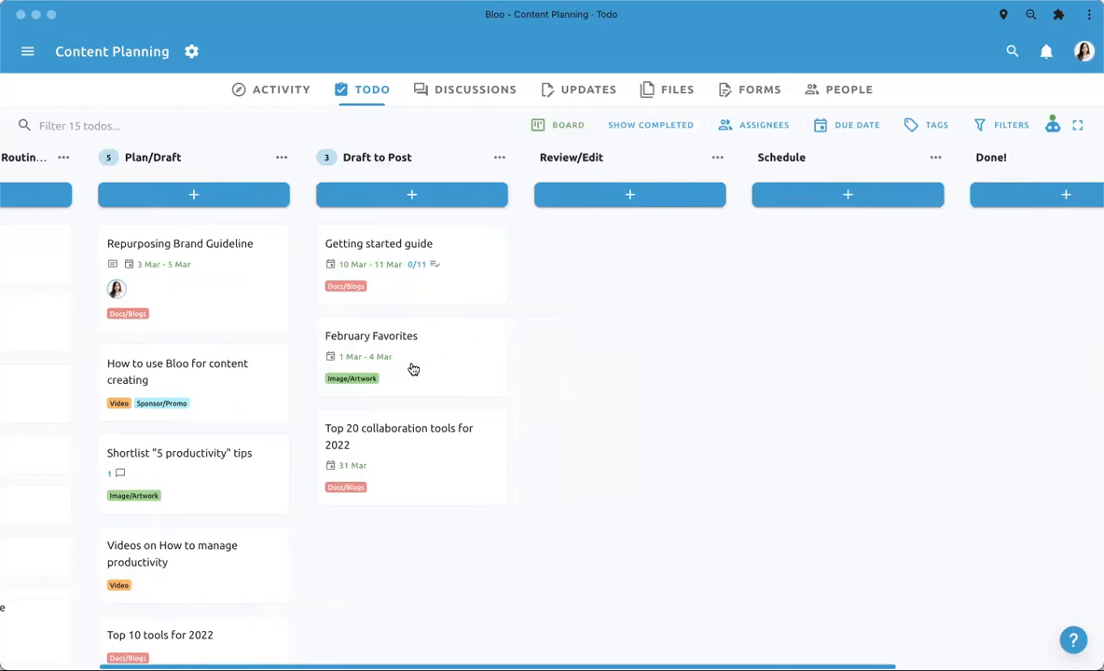
pyautogui.hscroll(2, 551, 409)
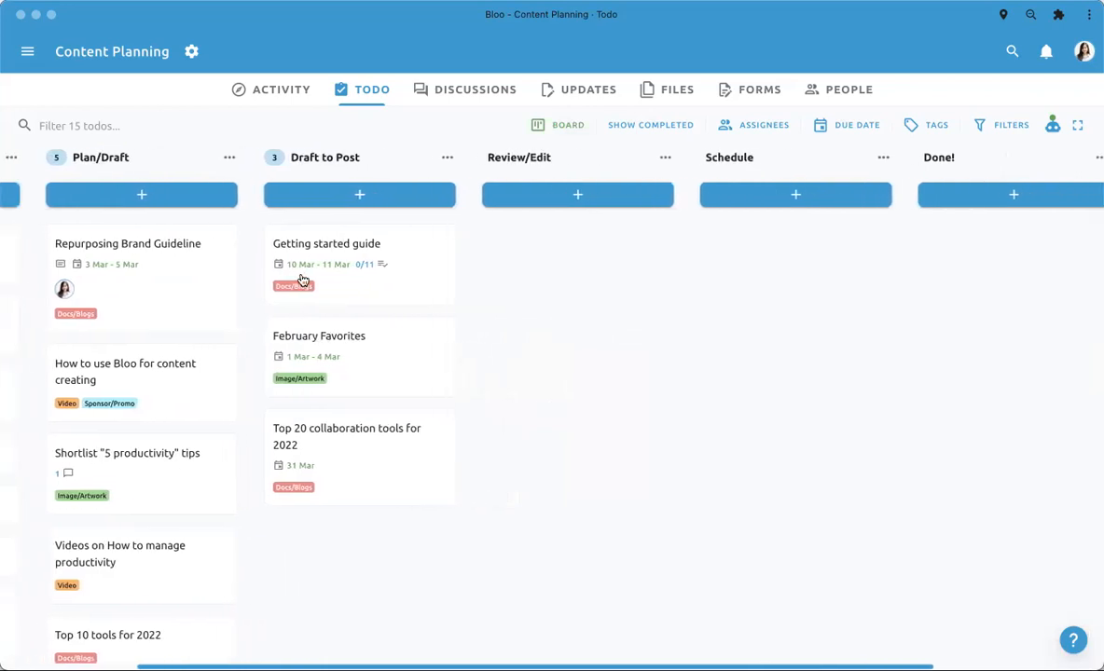
pyautogui.moveTo(399, 248)
pyautogui.mouseDown()
pyautogui.moveTo(537, 252)
pyautogui.moveTo(520, 271)
pyautogui.moveTo(406, 250)
pyautogui.mouseUp()
pyautogui.hscroll(1, 465, 397)
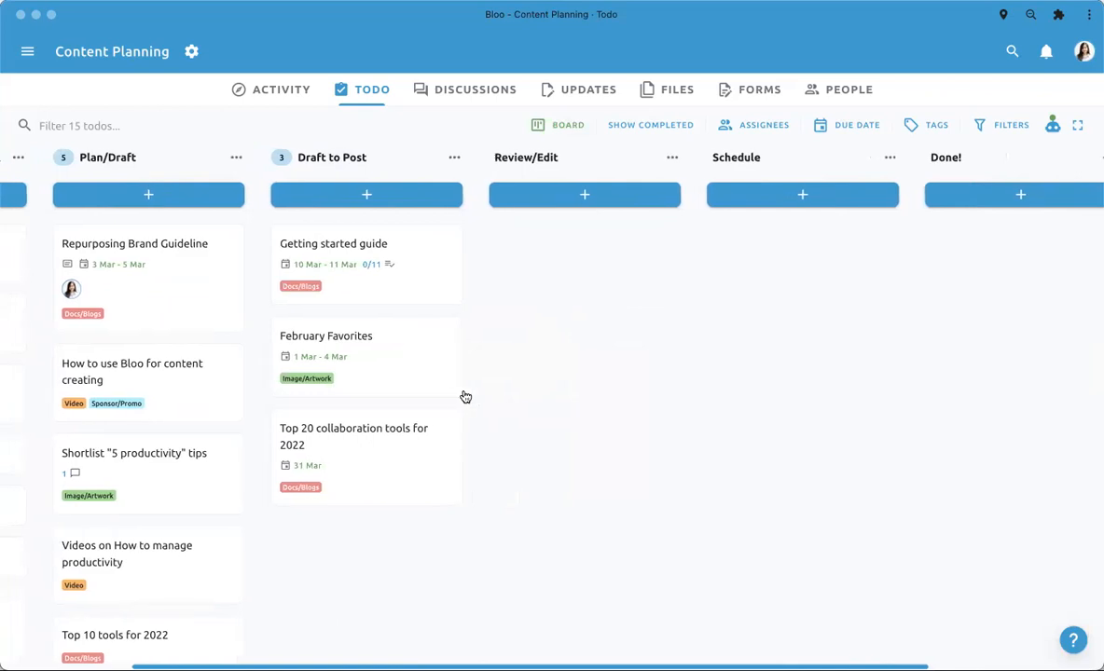
pyautogui.hscroll(-1, 466, 397)
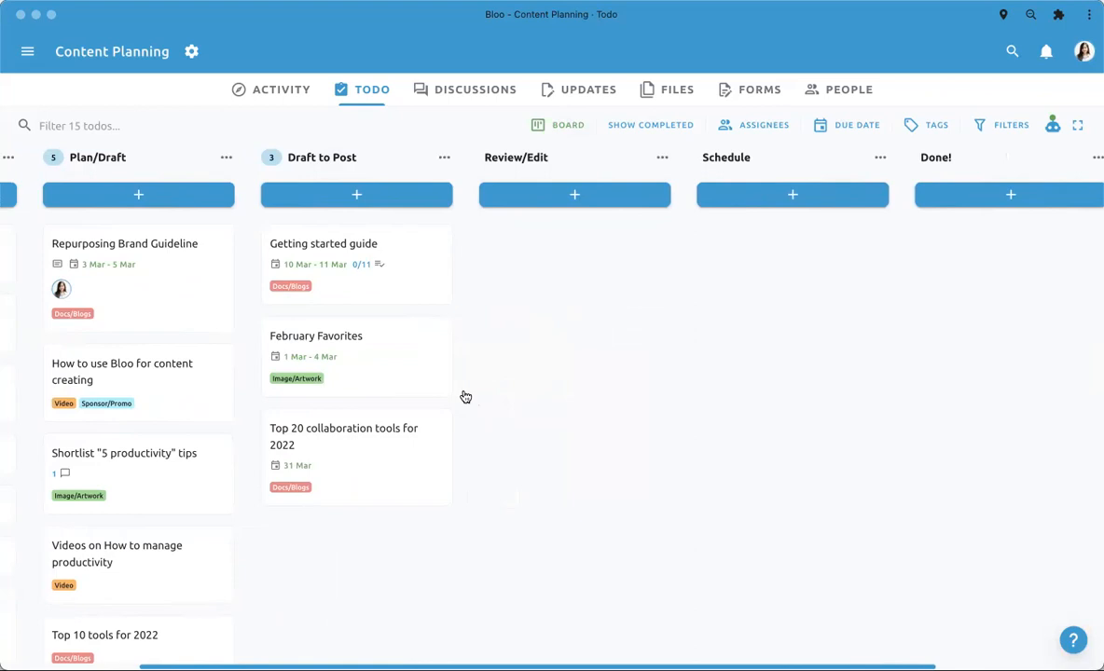
# - Examine the todos in the Plan/Draft and Draft to Post lists and the stages that follow them
pyautogui.scroll(-1, 211, 481)
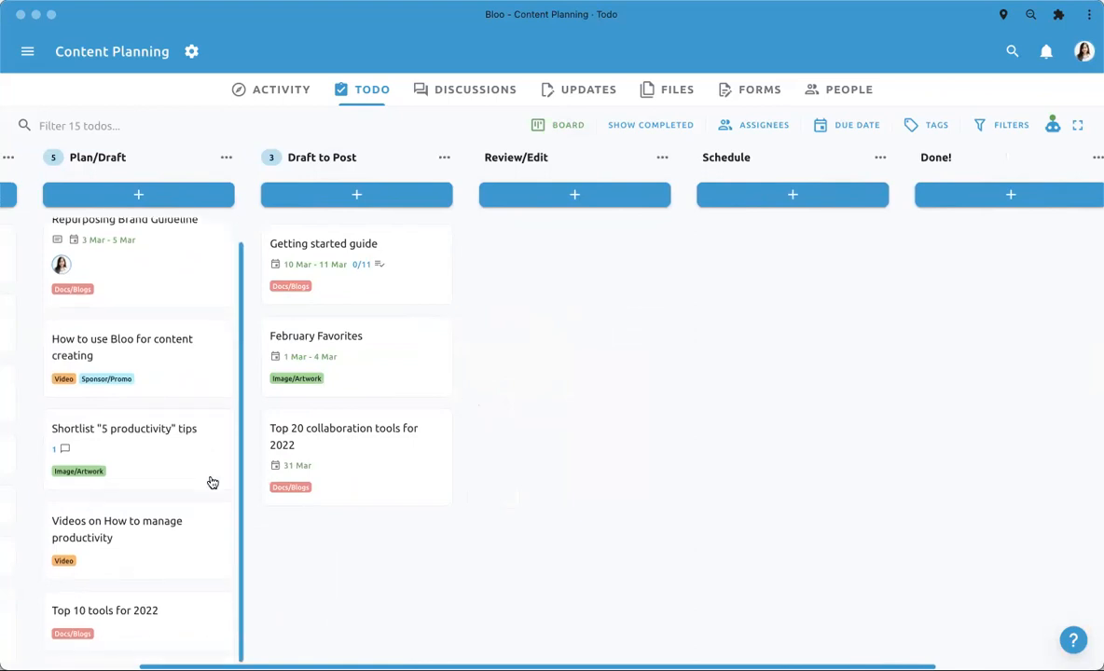
pyautogui.scroll(1, 212, 482)
pyautogui.scroll(-1, 211, 481)
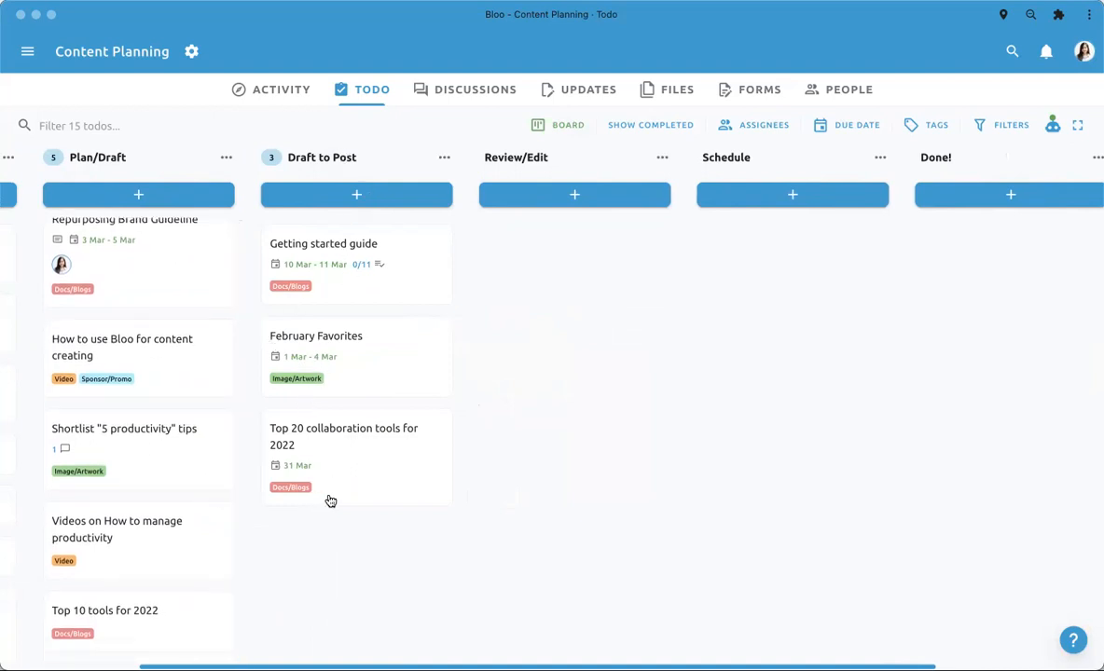
pyautogui.hscroll(2, 479, 322)
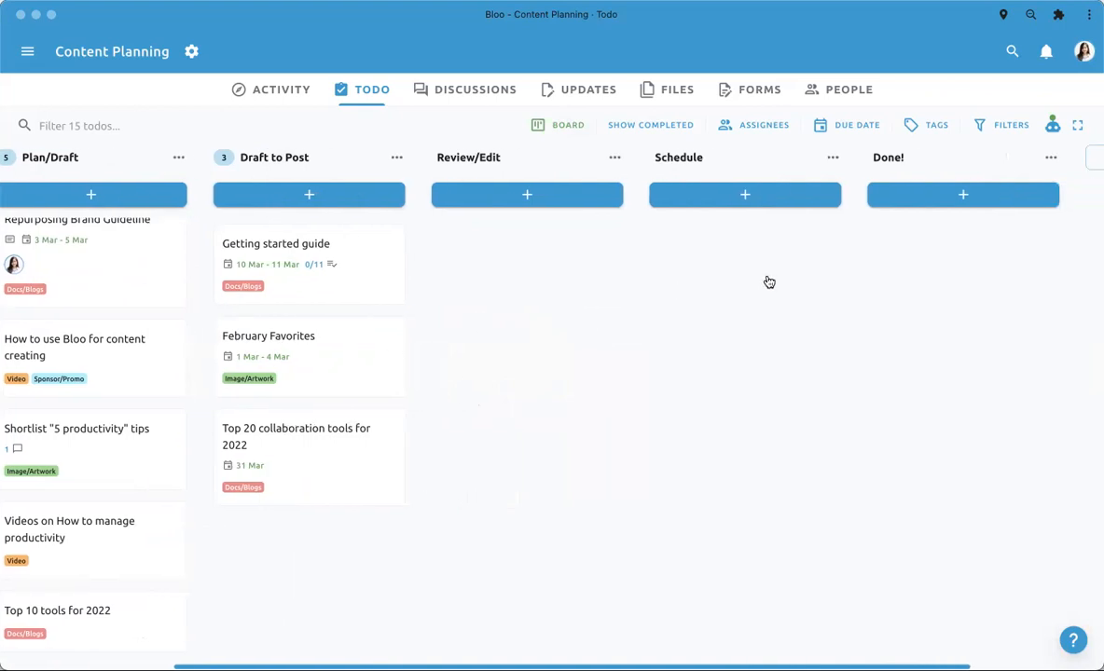
pyautogui.hscroll(-2, 769, 279)
pyautogui.scroll(1, 198, 373)
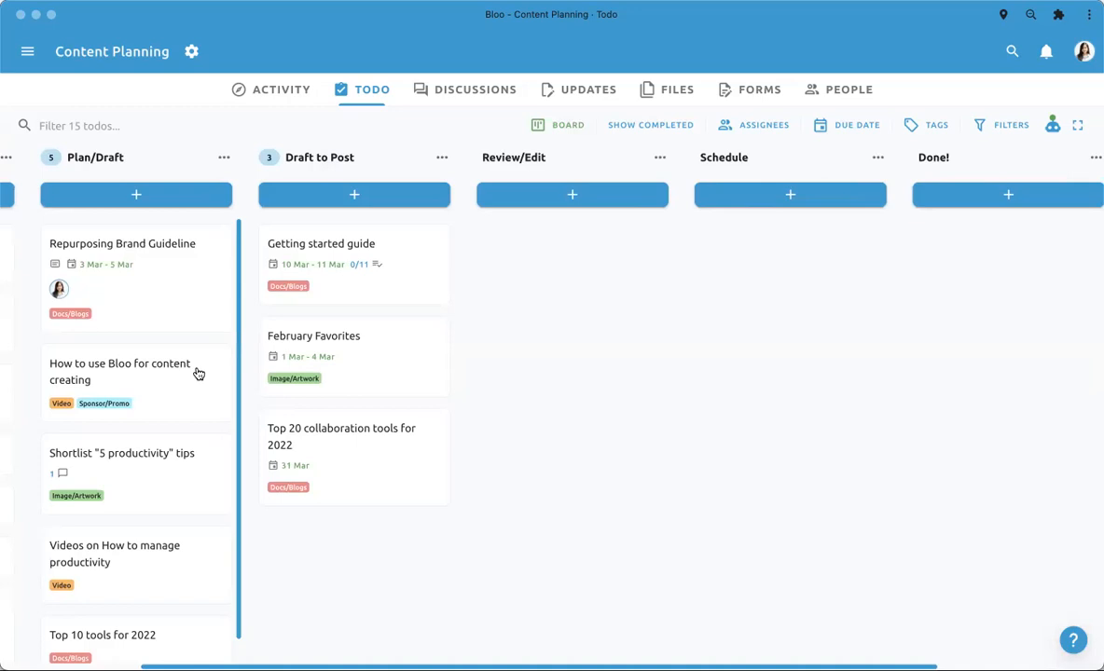
pyautogui.hscroll(1, 559, 284)
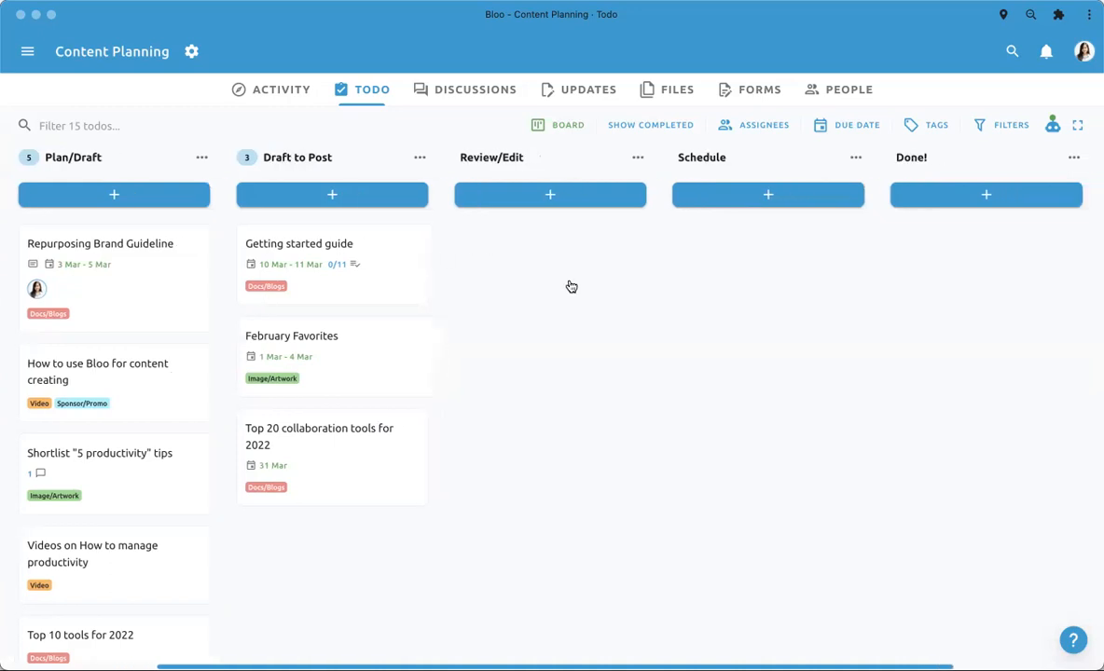
pyautogui.hscroll(-5, 962, 251)
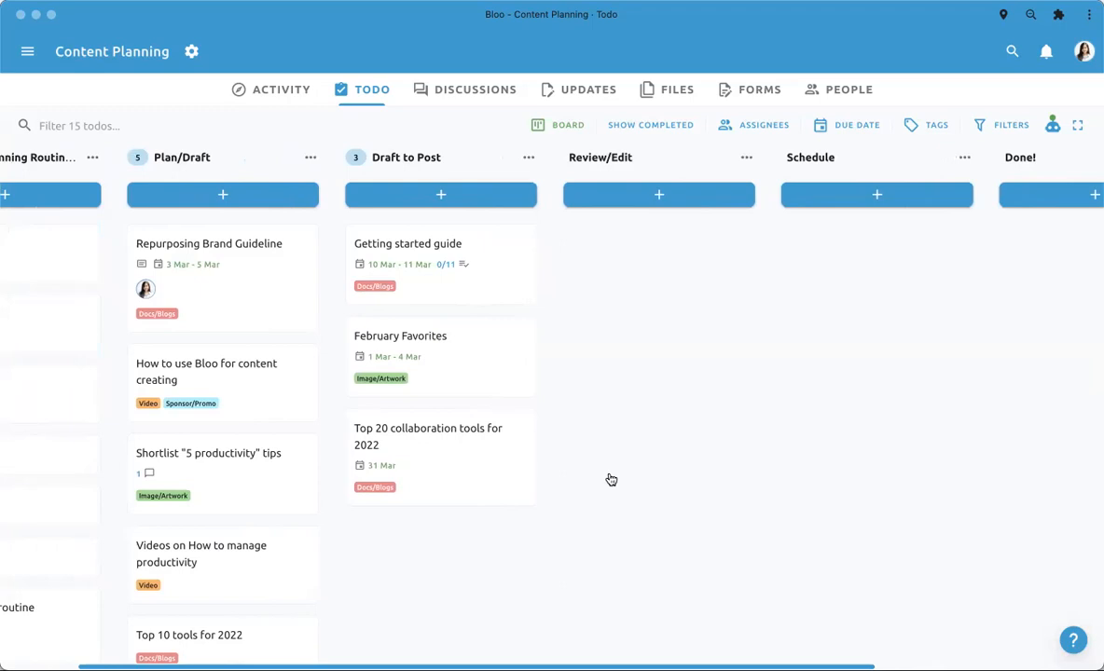
# - Examine the todos in the Content Planning Routine check list, down to Weekly Posting routine
pyautogui.hscroll(-3, 419, 503)
pyautogui.hscroll(-2, 422, 505)
pyautogui.hscroll(3, 422, 505)
pyautogui.scroll(-1, 154, 482)
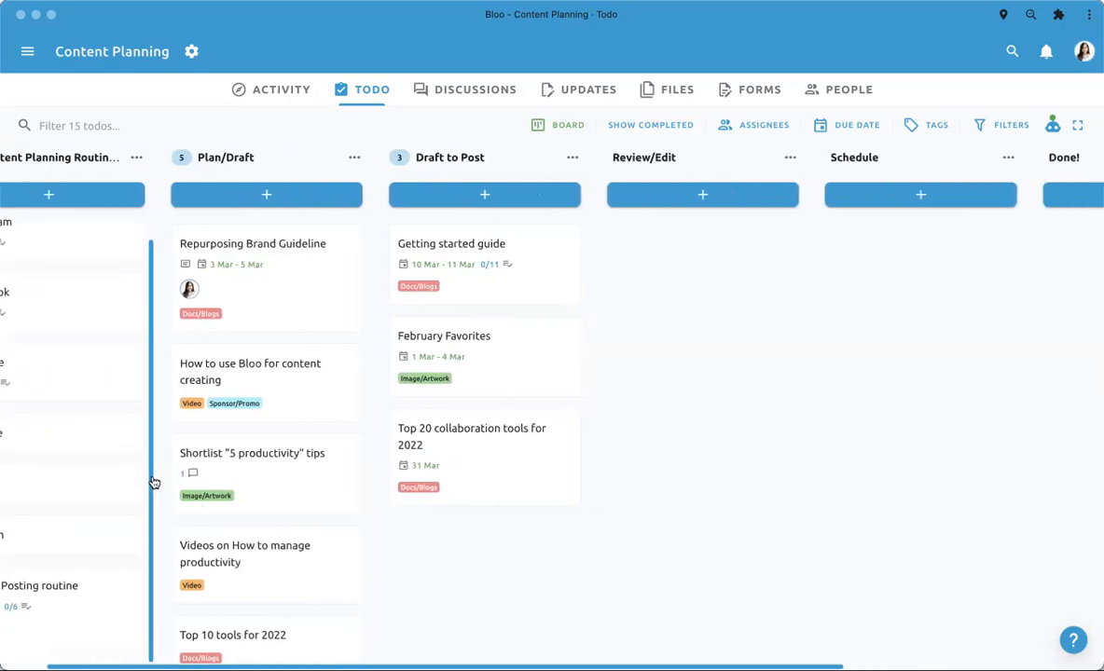
pyautogui.hscroll(-2, 154, 482)
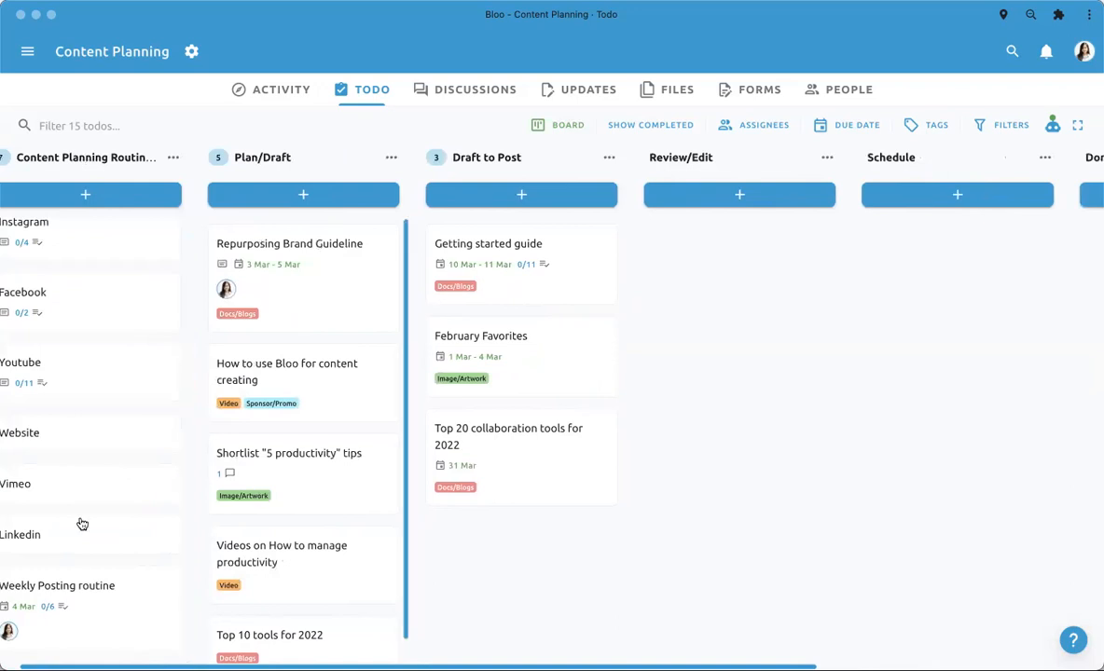
# - Open the todo Getting started guide and review the project's custom fields in the custom field manager
pyautogui.hscroll(2, 360, 436)
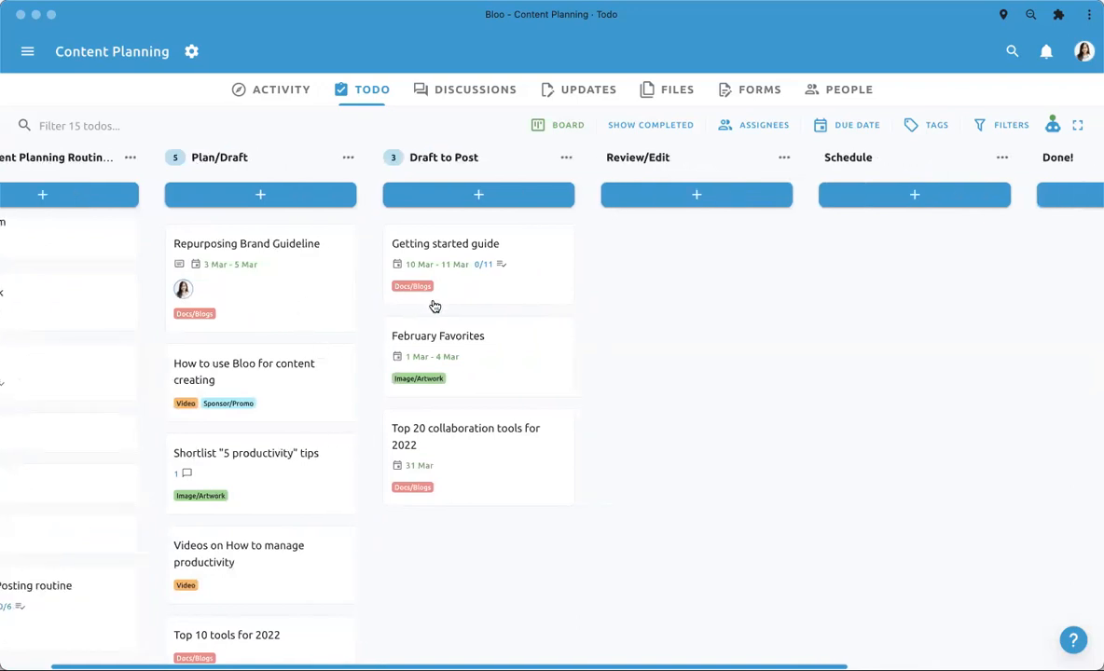
pyautogui.click(471, 295)
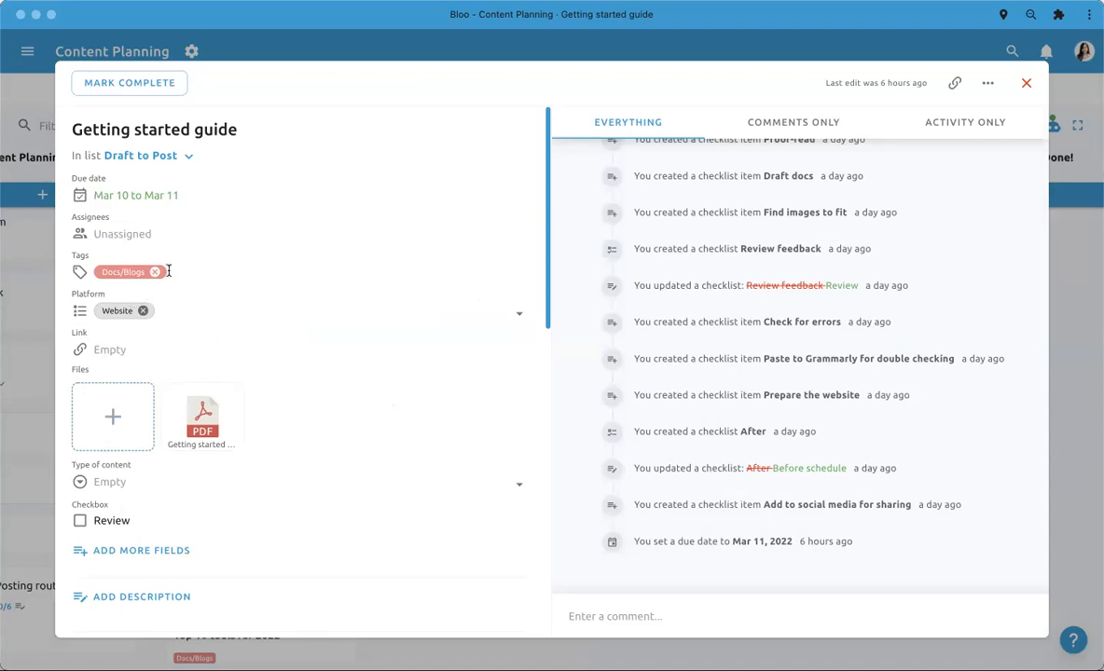
pyautogui.click(160, 552)
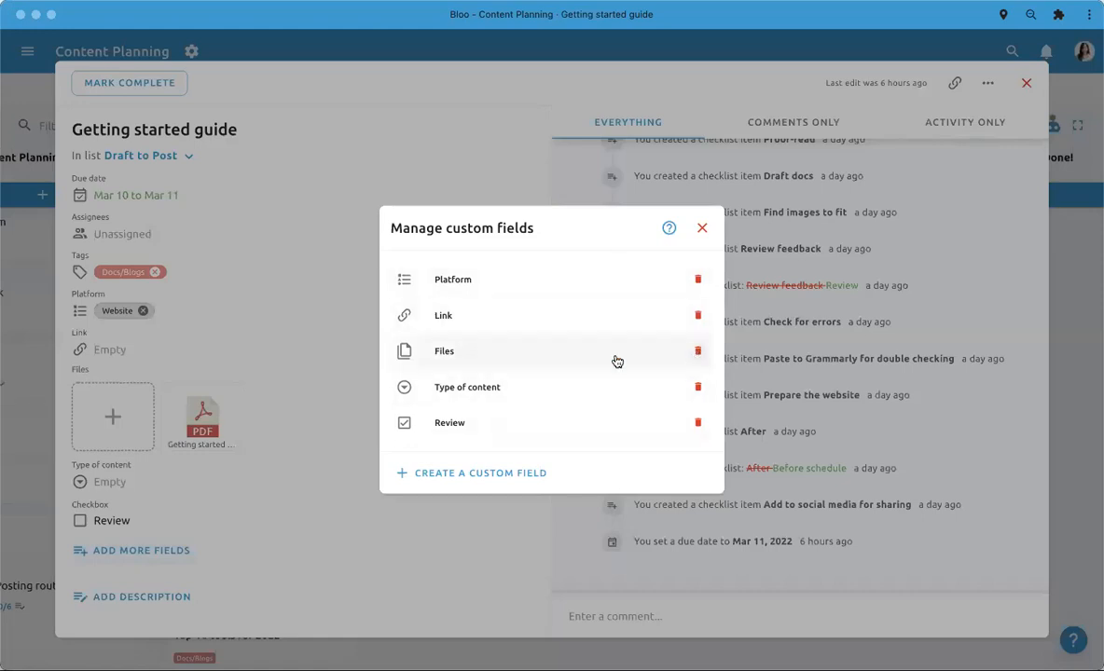
pyautogui.moveTo(431, 426)
pyautogui.mouseDown()
pyautogui.moveTo(426, 321)
pyautogui.moveTo(443, 426)
pyautogui.moveTo(422, 296)
pyautogui.moveTo(428, 434)
pyautogui.moveTo(433, 342)
pyautogui.moveTo(438, 352)
pyautogui.moveTo(437, 431)
pyautogui.mouseUp()
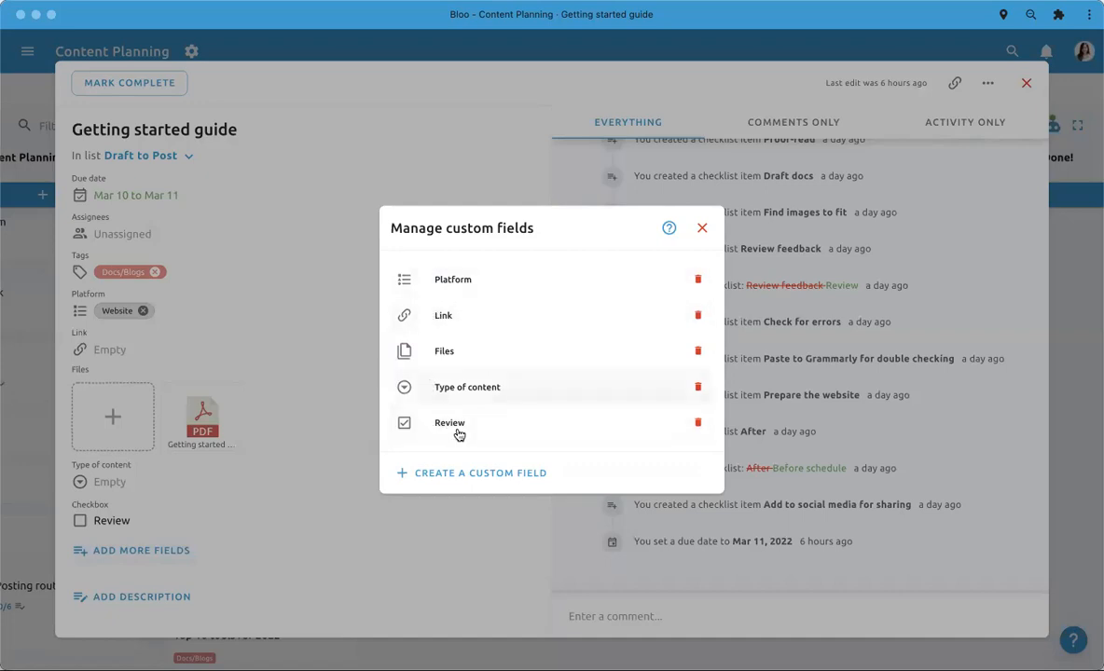
# - Start creating a custom field, check the available field types, and close the type list without choosing one
pyautogui.click(460, 471)
pyautogui.click(505, 377)
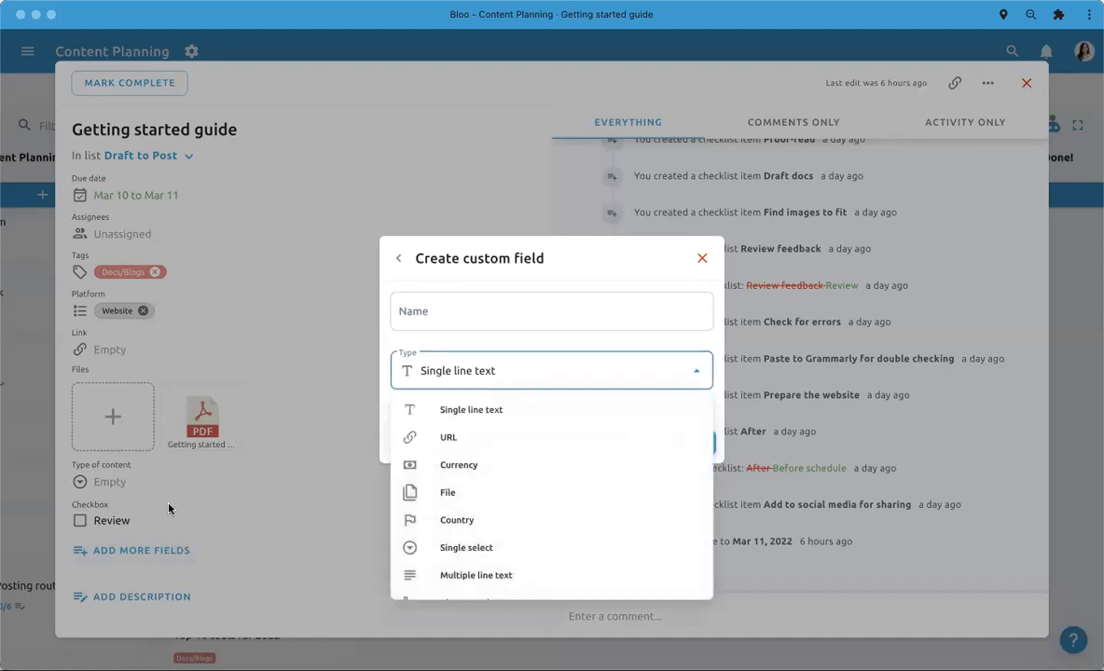
pyautogui.click(554, 252)
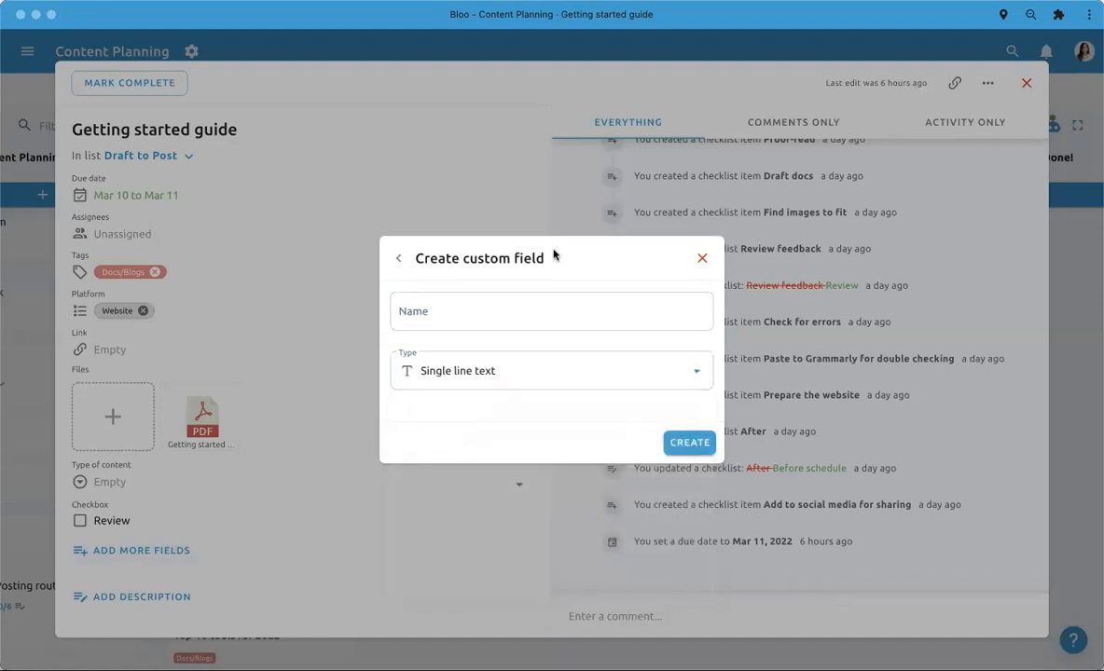
# - Close the custom field creation dialog and review the tags available for the todo without changing its tag
pyautogui.click(703, 259)
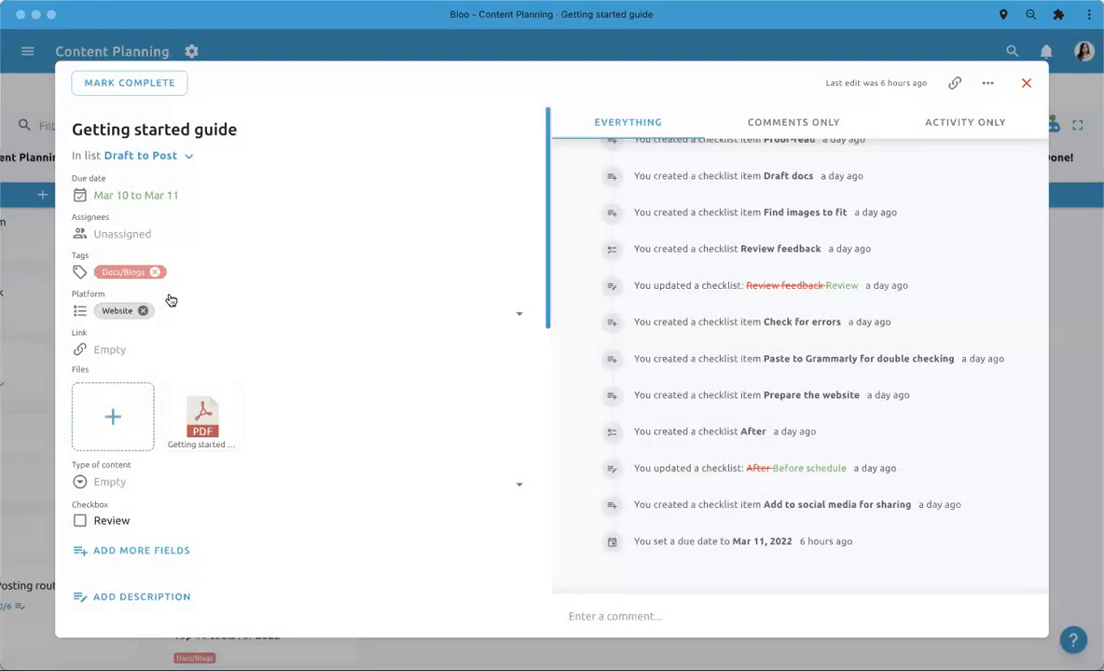
pyautogui.click(179, 265)
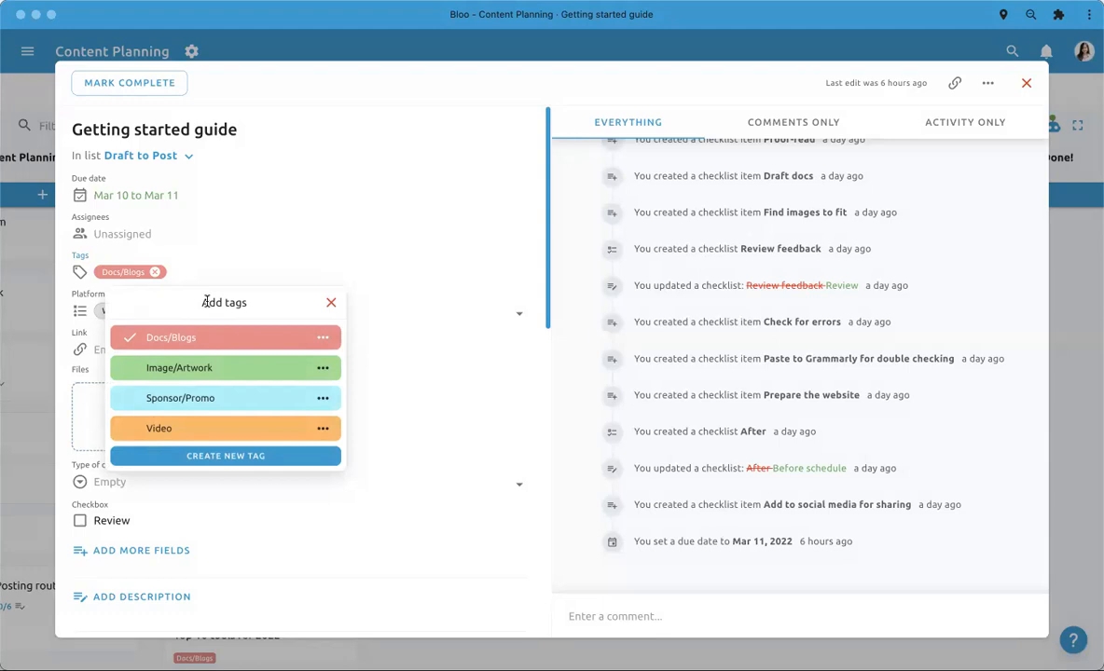
pyautogui.scroll(-2, 227, 406)
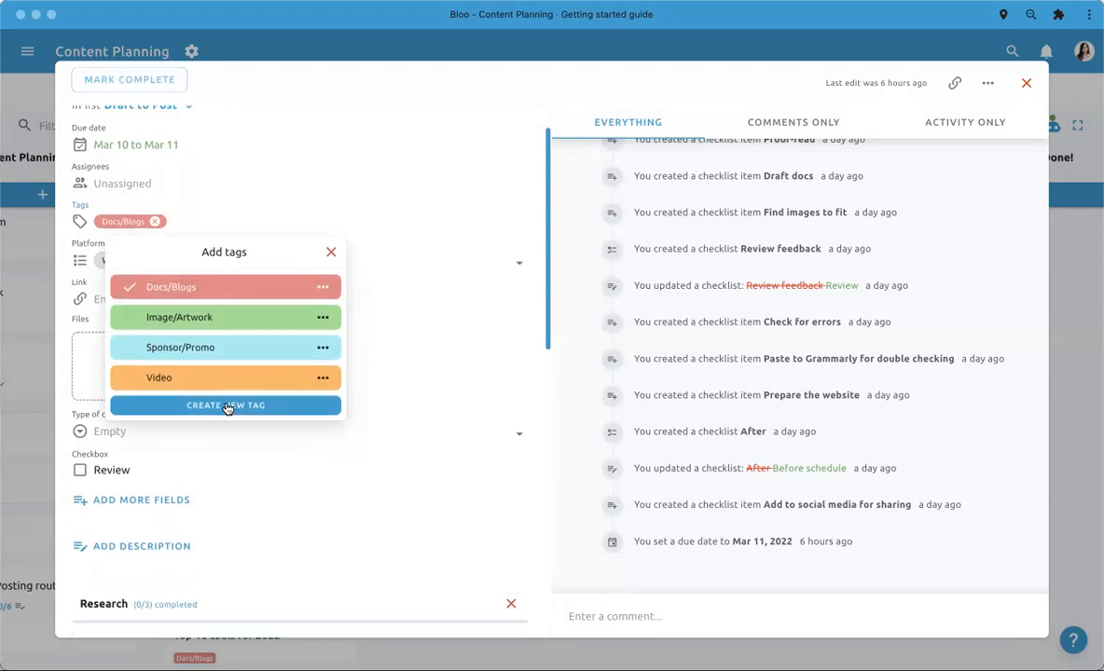
pyautogui.scroll(1, 227, 407)
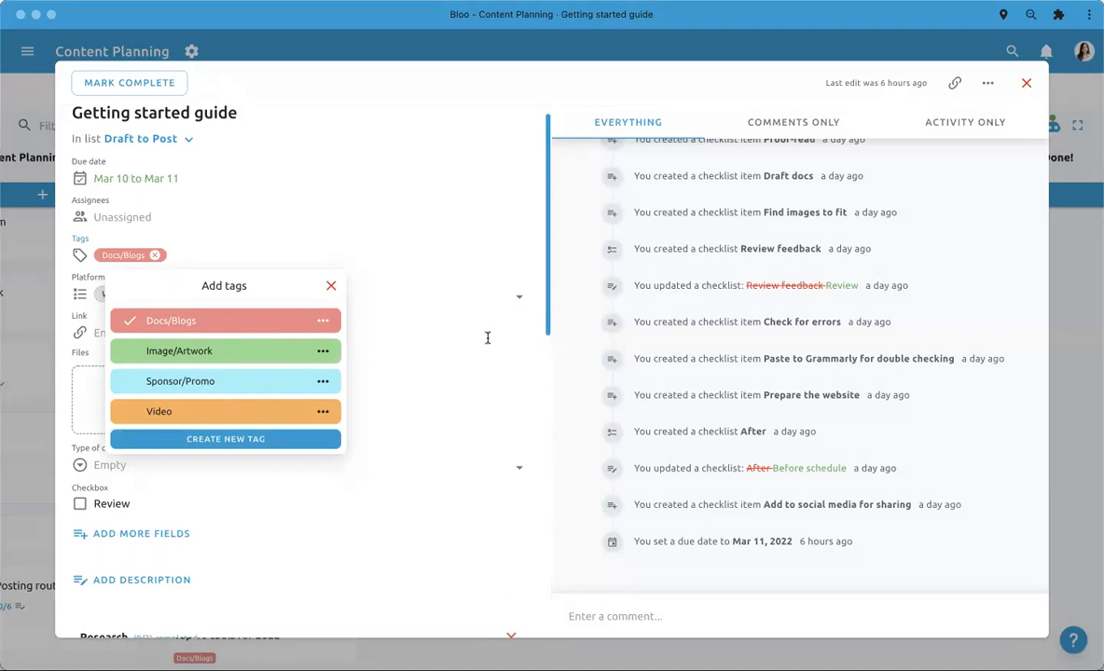
pyautogui.click(575, 354)
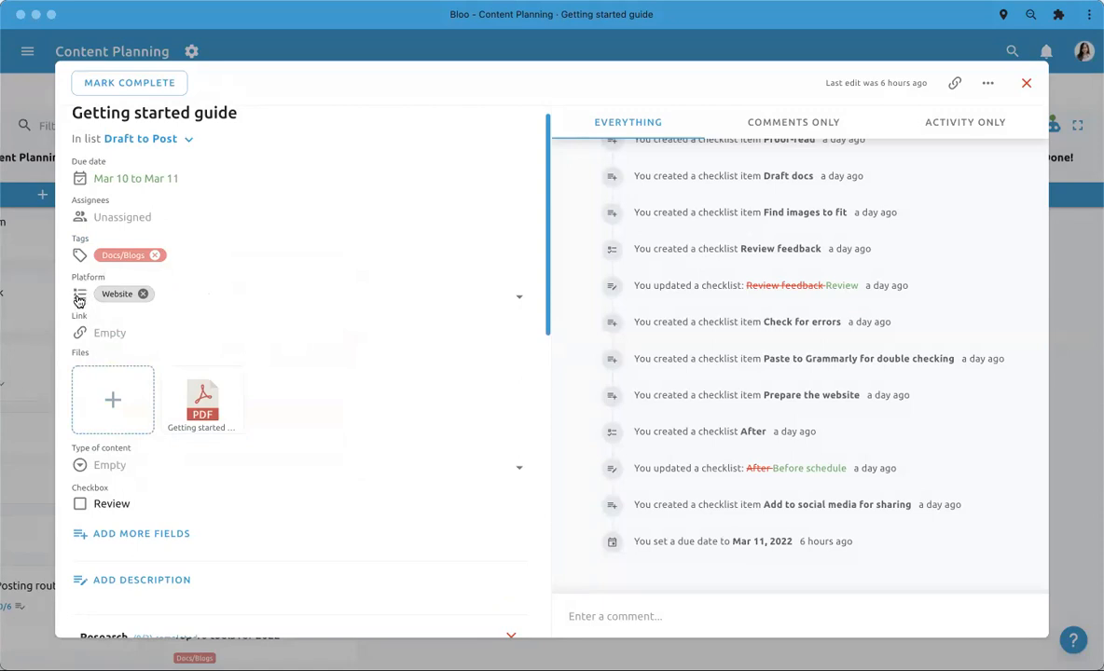
# - Add Linkedin and Facebook to the todo's Platform field, keeping Website selected
pyautogui.click(206, 305)
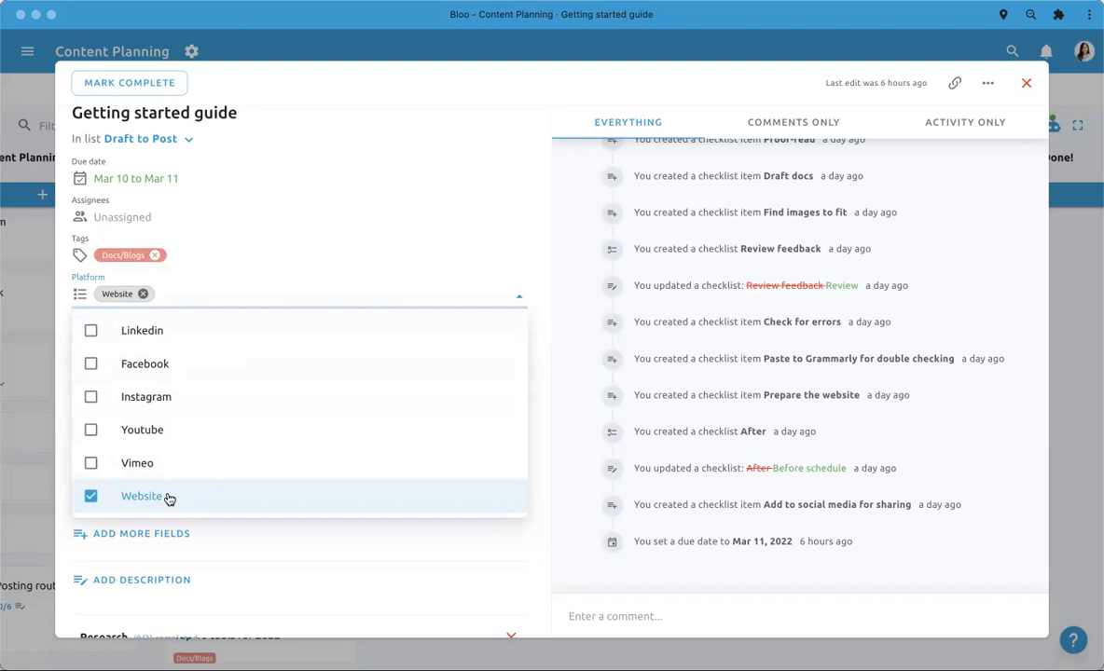
pyautogui.click(217, 342)
pyautogui.click(217, 363)
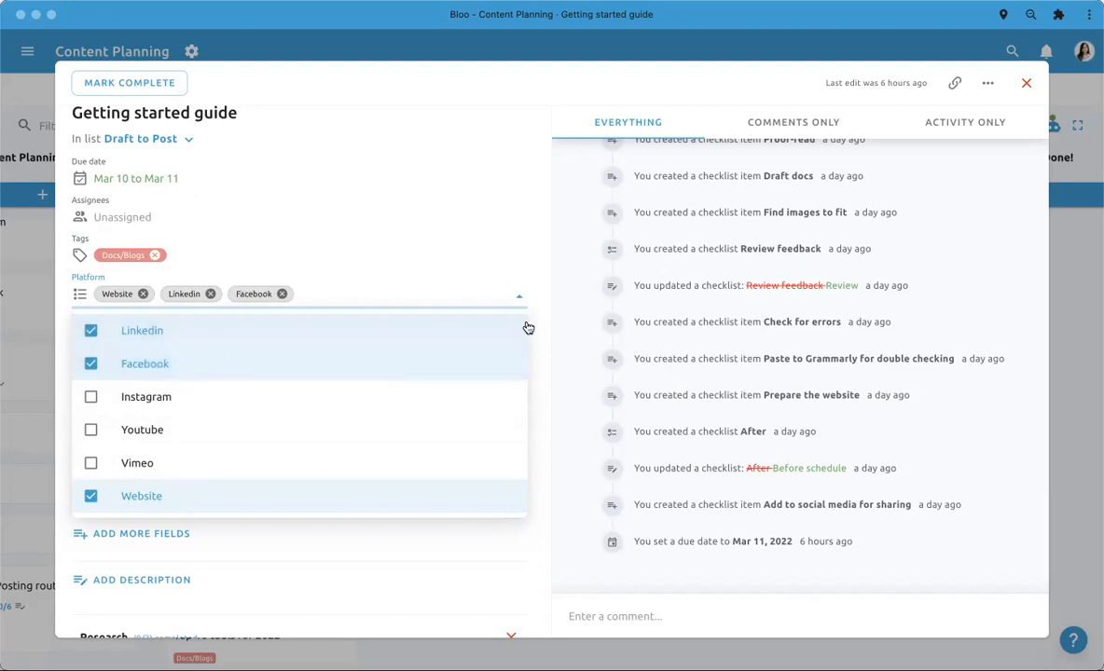
pyautogui.click(576, 339)
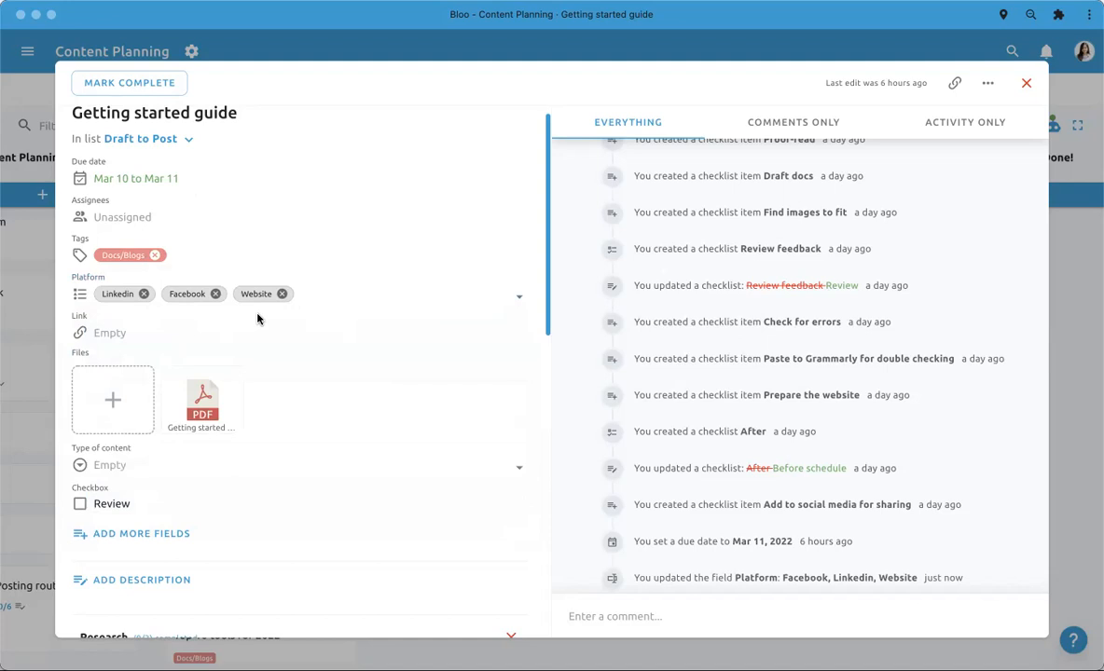
# - Preview the PDF attached in the todo's Files field, look through its page, and close the preview
pyautogui.click(118, 328)
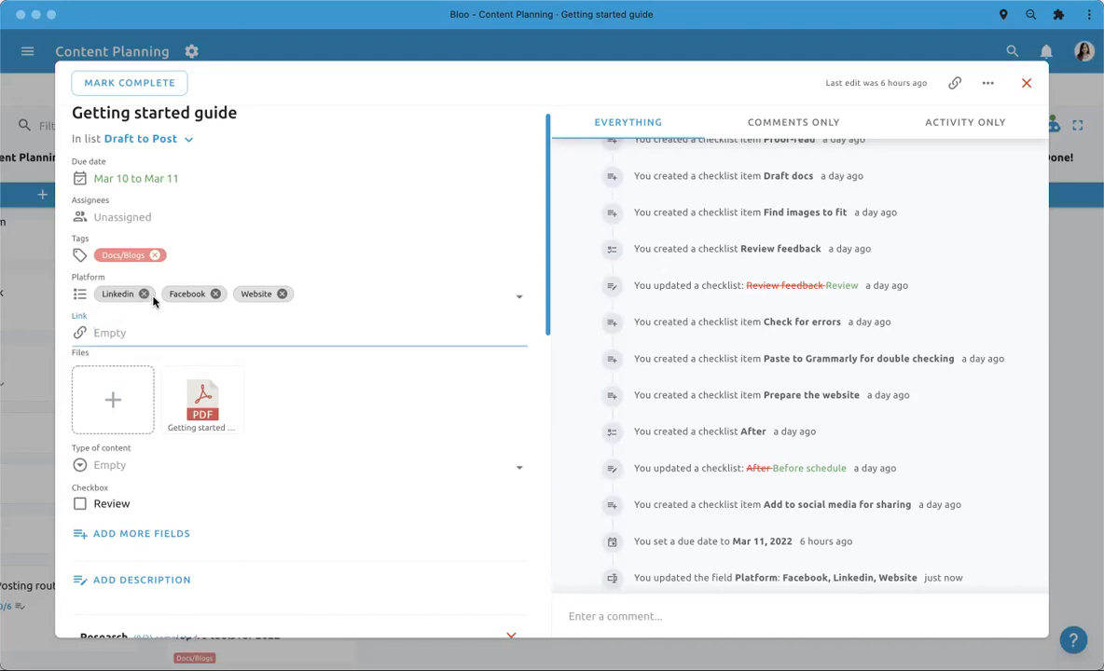
pyautogui.scroll(-1, 169, 348)
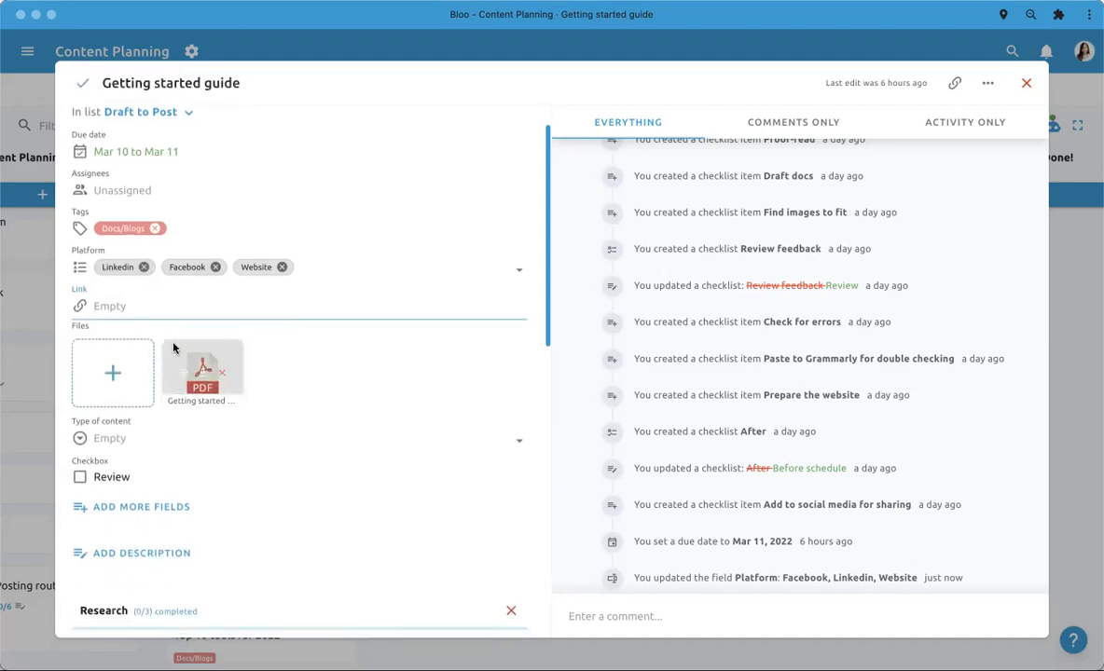
pyautogui.moveTo(187, 382)
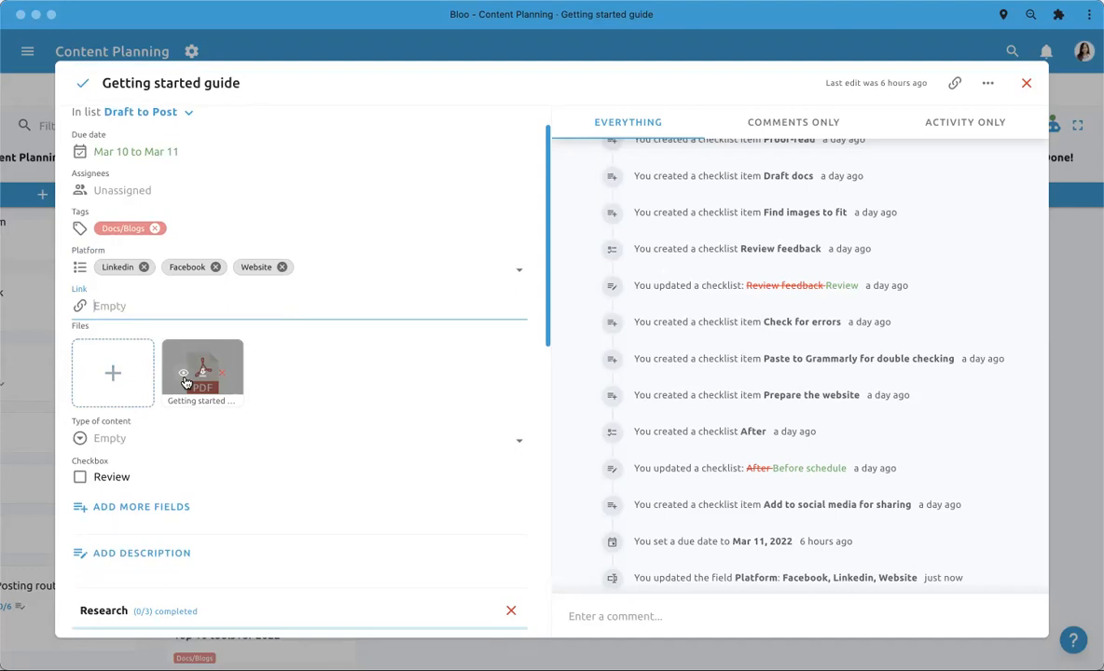
pyautogui.click(184, 378)
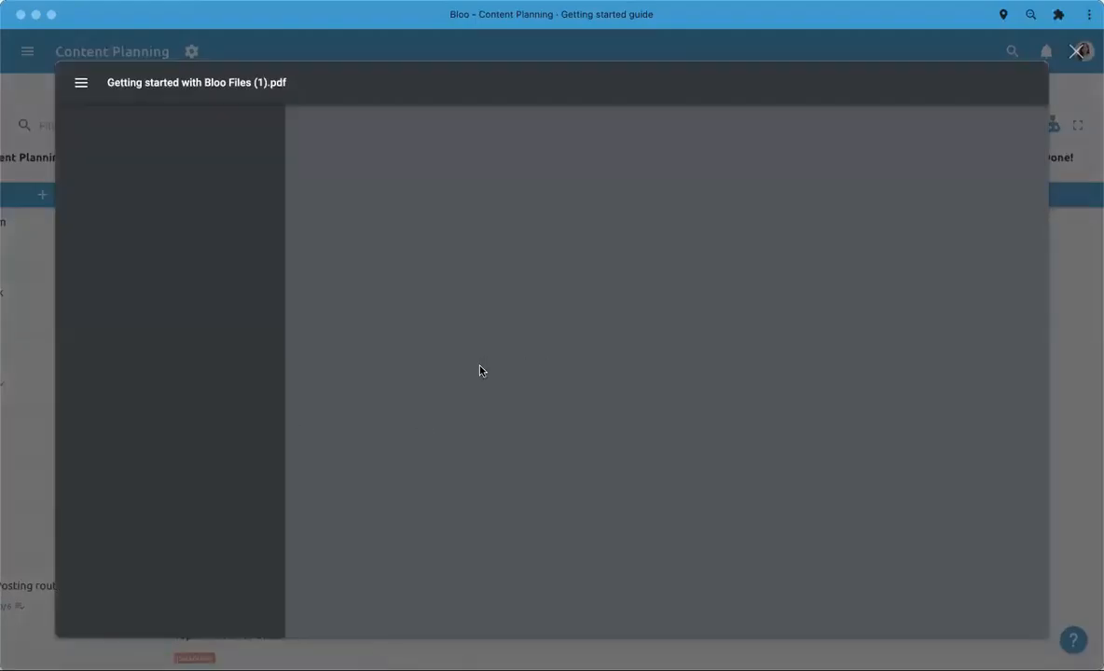
pyautogui.scroll(-4, 482, 373)
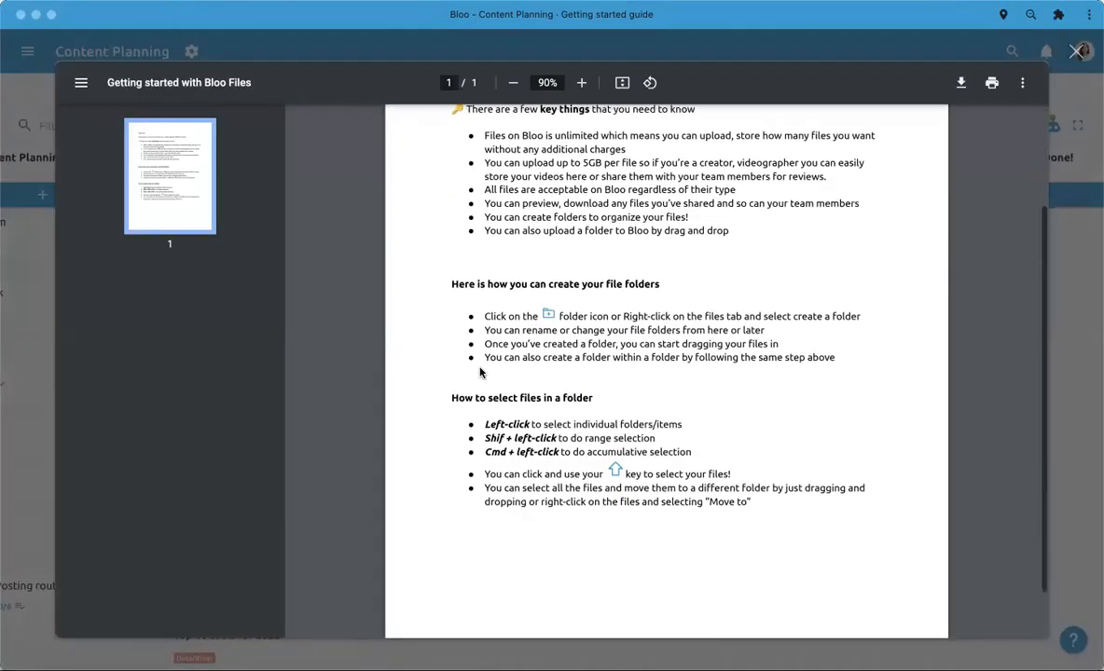
pyautogui.scroll(3, 365, 353)
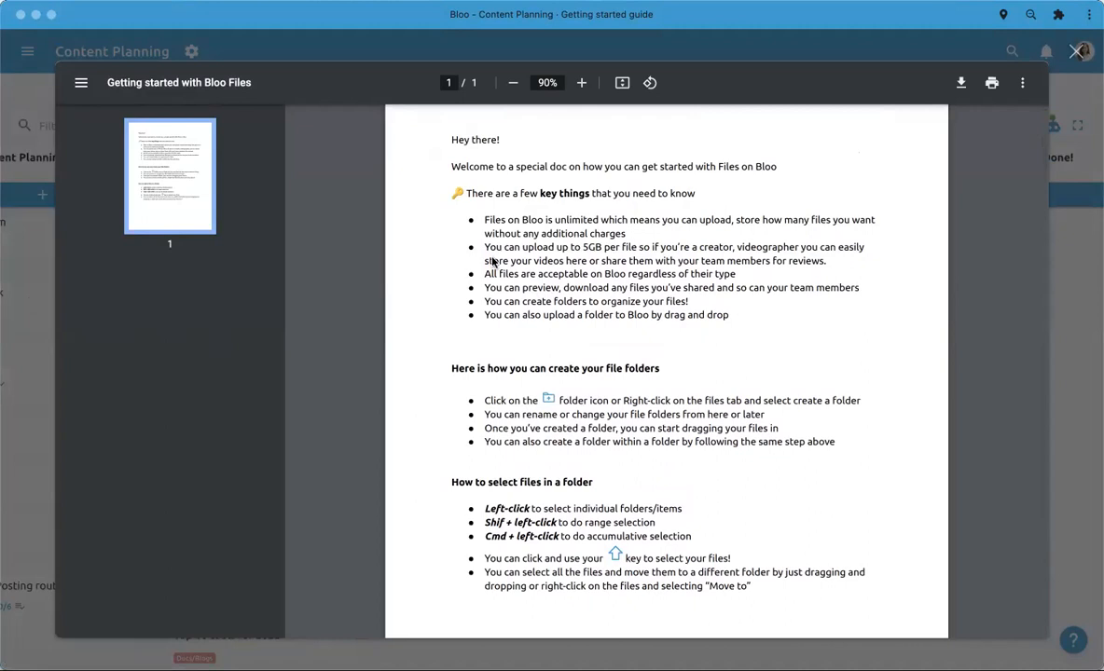
pyautogui.click(26, 438)
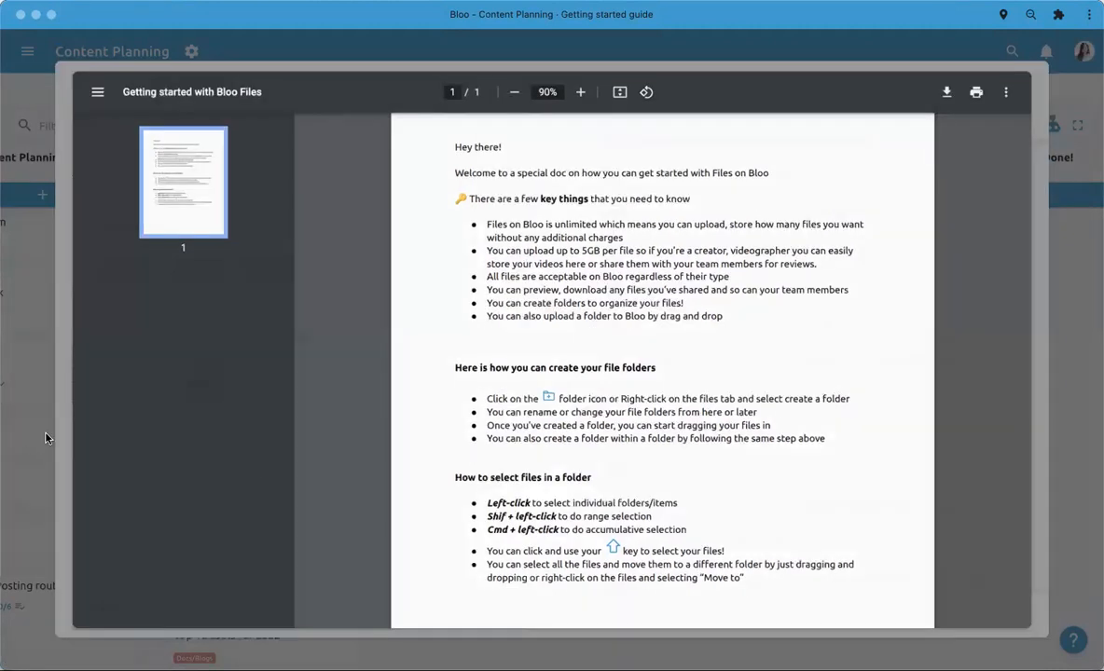
# - Set the todo's Type of content field to Long form
pyautogui.scroll(-2, 477, 478)
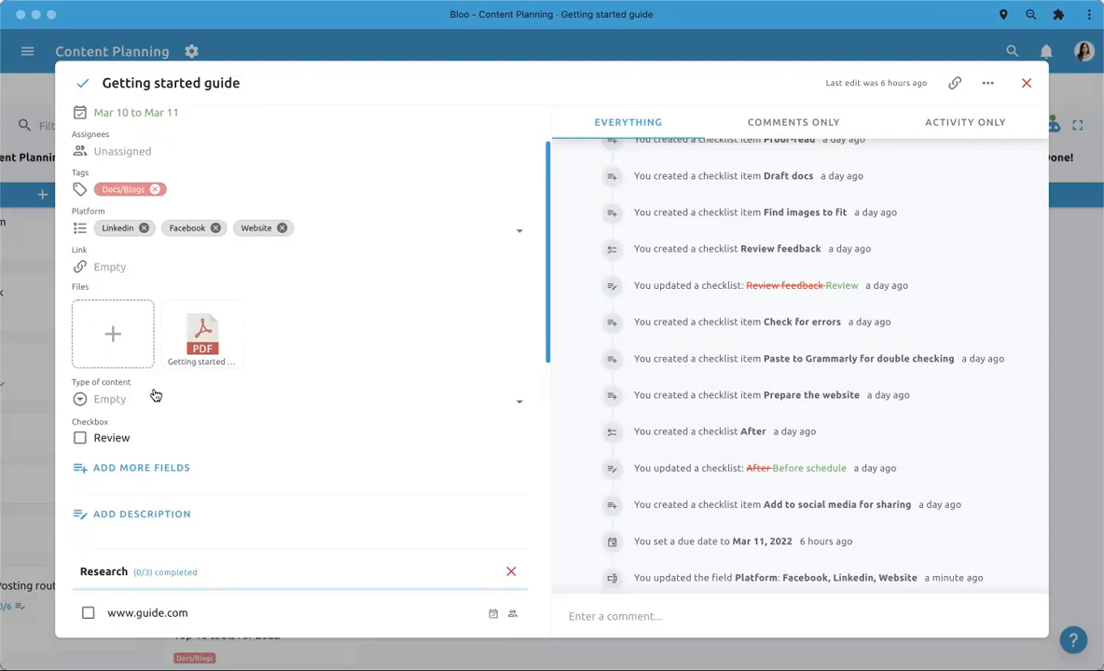
pyautogui.click(127, 410)
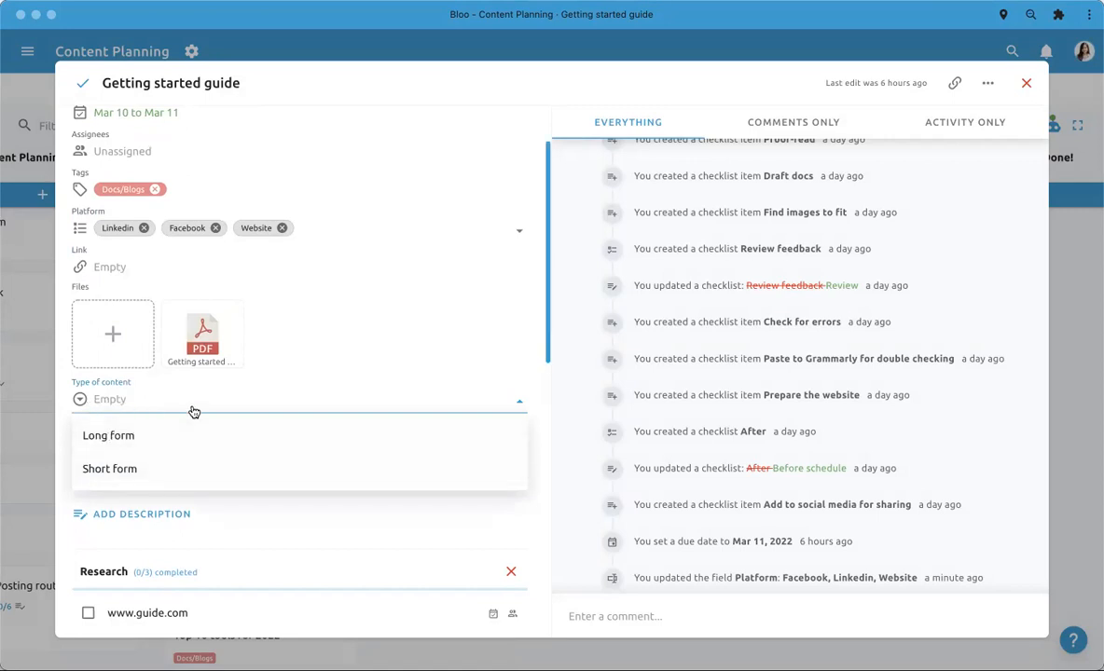
pyautogui.click(135, 435)
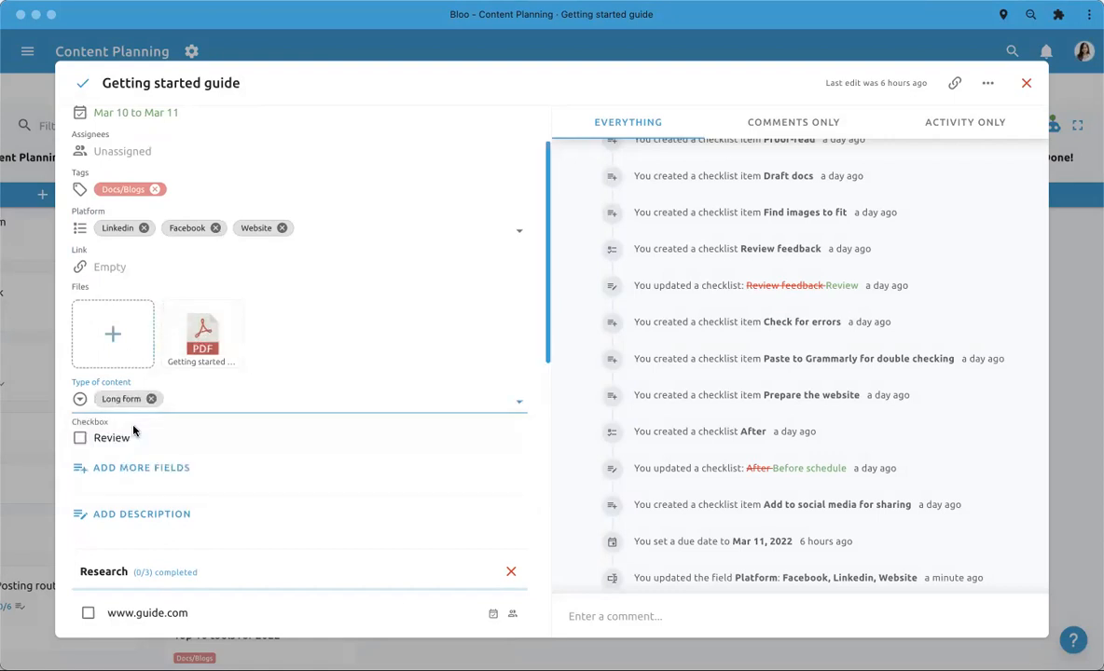
pyautogui.scroll(-1, 408, 346)
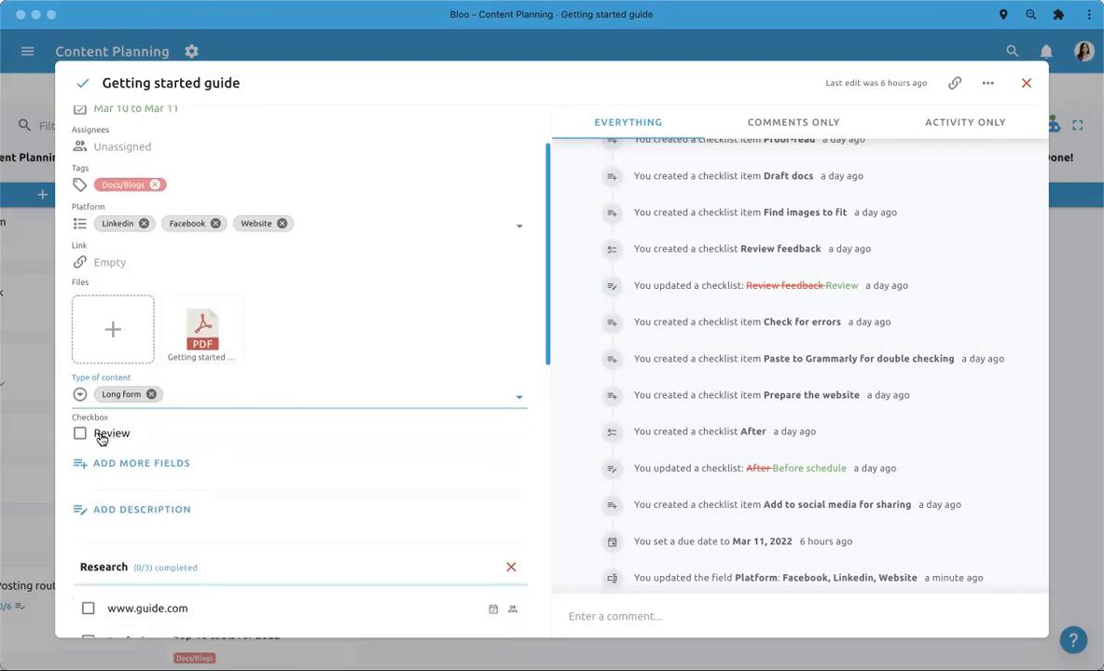
pyautogui.scroll(-5, 102, 439)
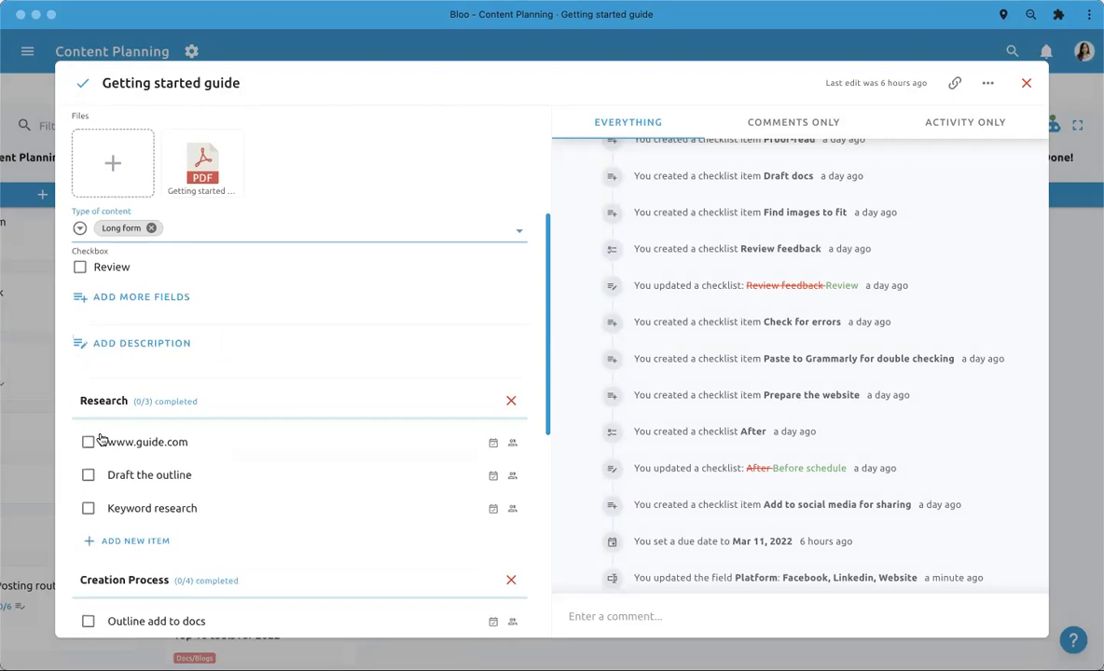
pyautogui.scroll(-5, 102, 439)
pyautogui.scroll(-4, 192, 498)
pyautogui.scroll(6, 192, 498)
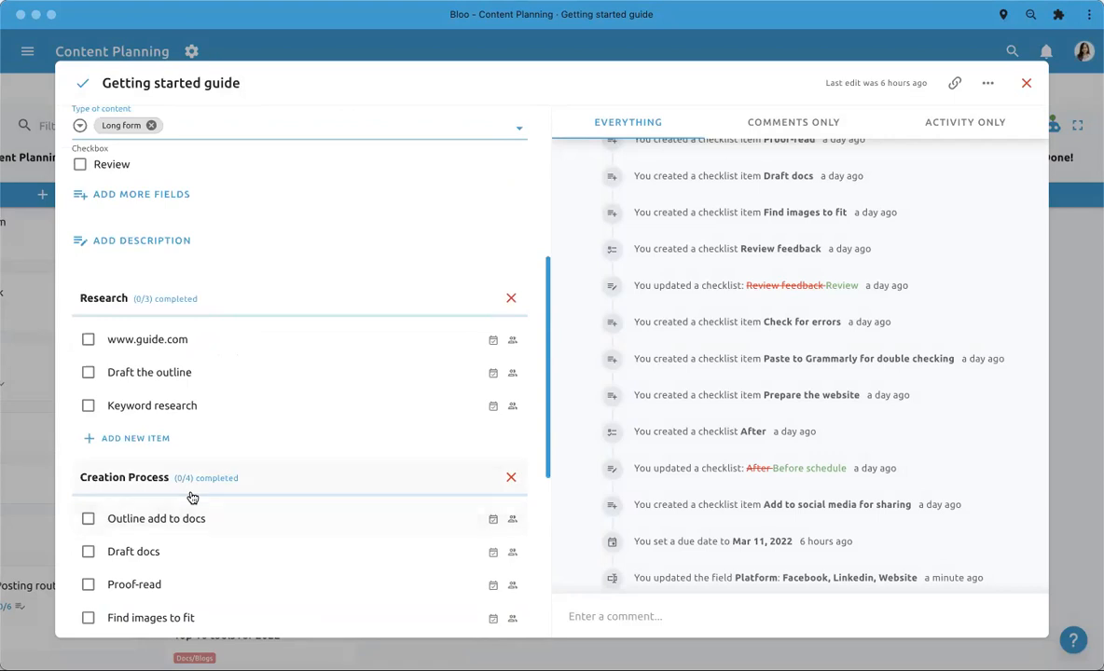
pyautogui.scroll(-4, 192, 498)
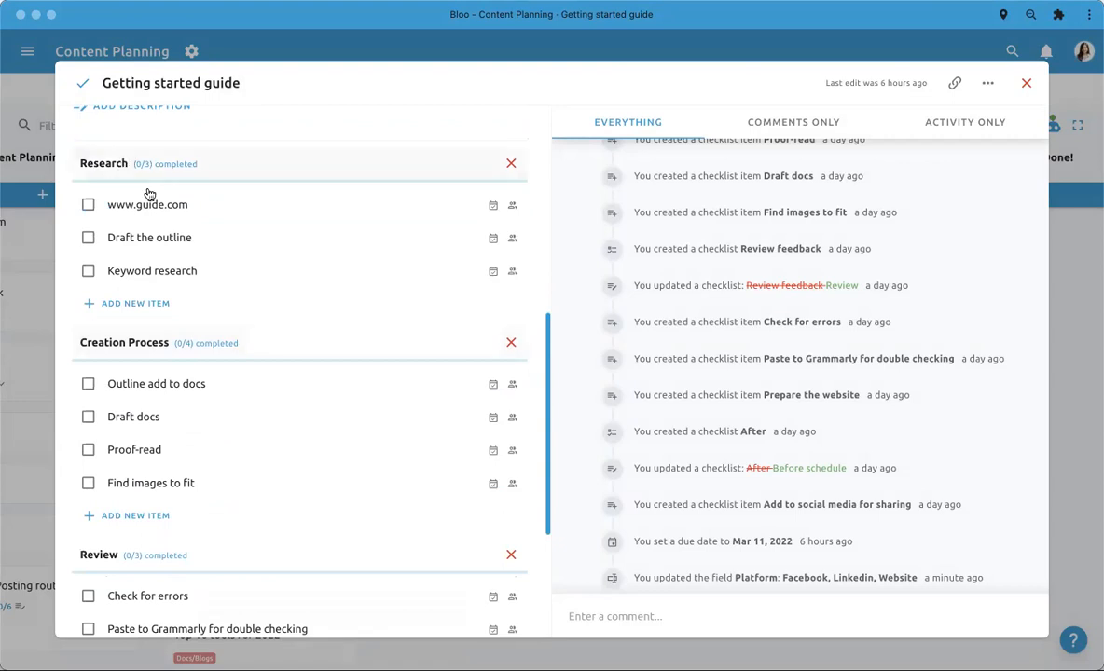
pyautogui.click(88, 205)
pyautogui.click(89, 237)
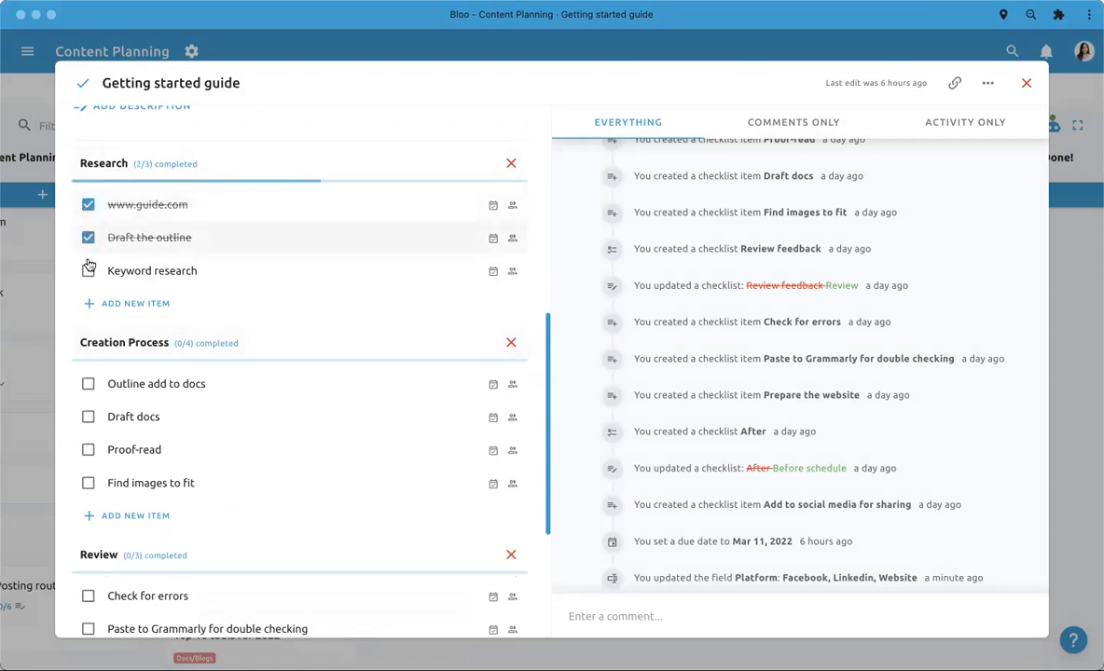
pyautogui.click(88, 270)
pyautogui.scroll(-1, 373, 308)
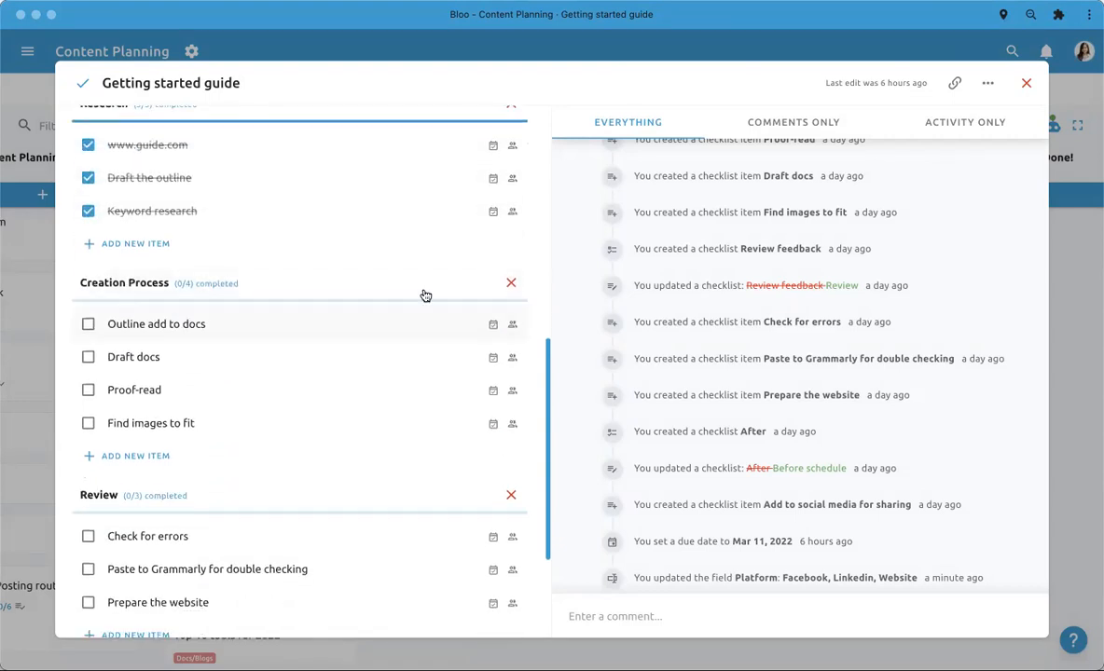
pyautogui.click(511, 145)
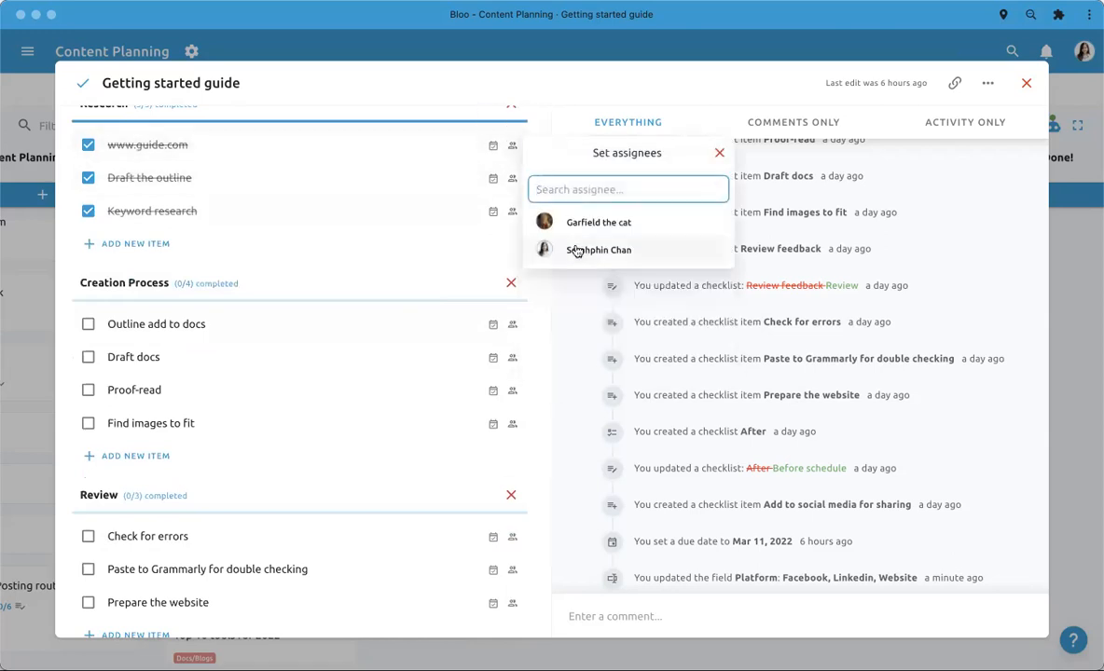
pyautogui.click(577, 297)
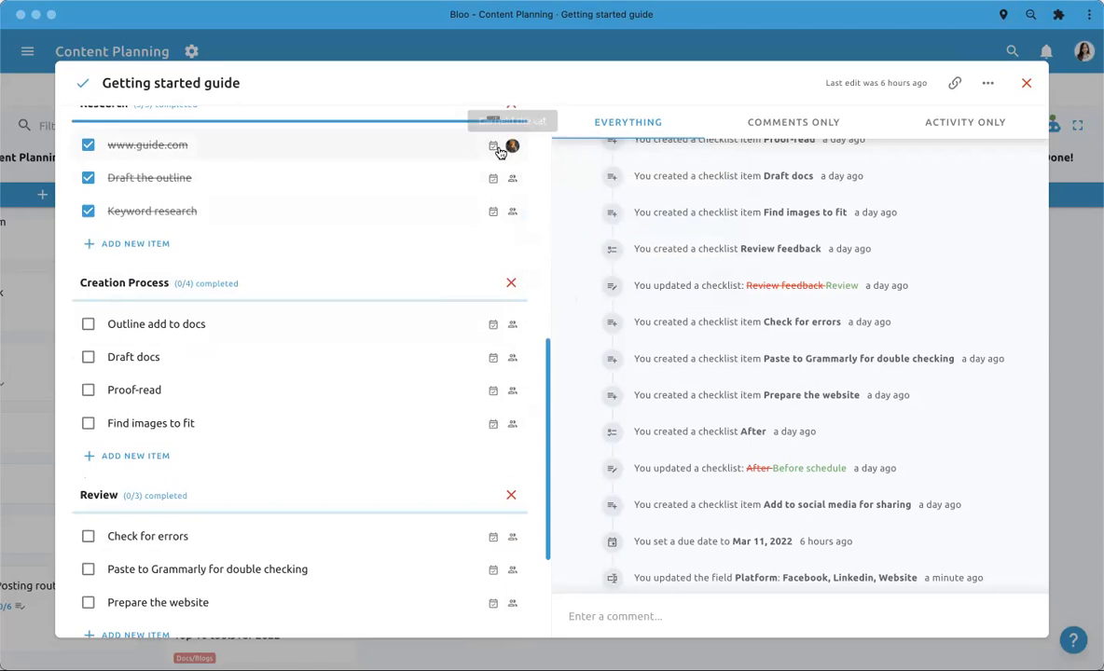
pyautogui.click(494, 145)
pyautogui.click(655, 218)
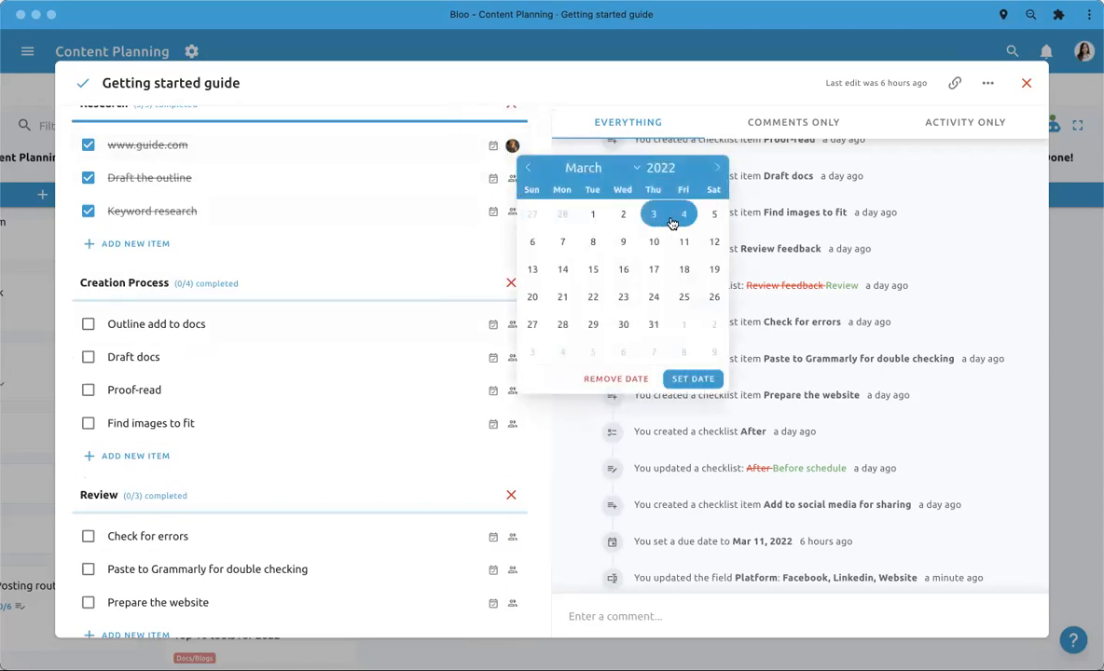
pyautogui.click(677, 379)
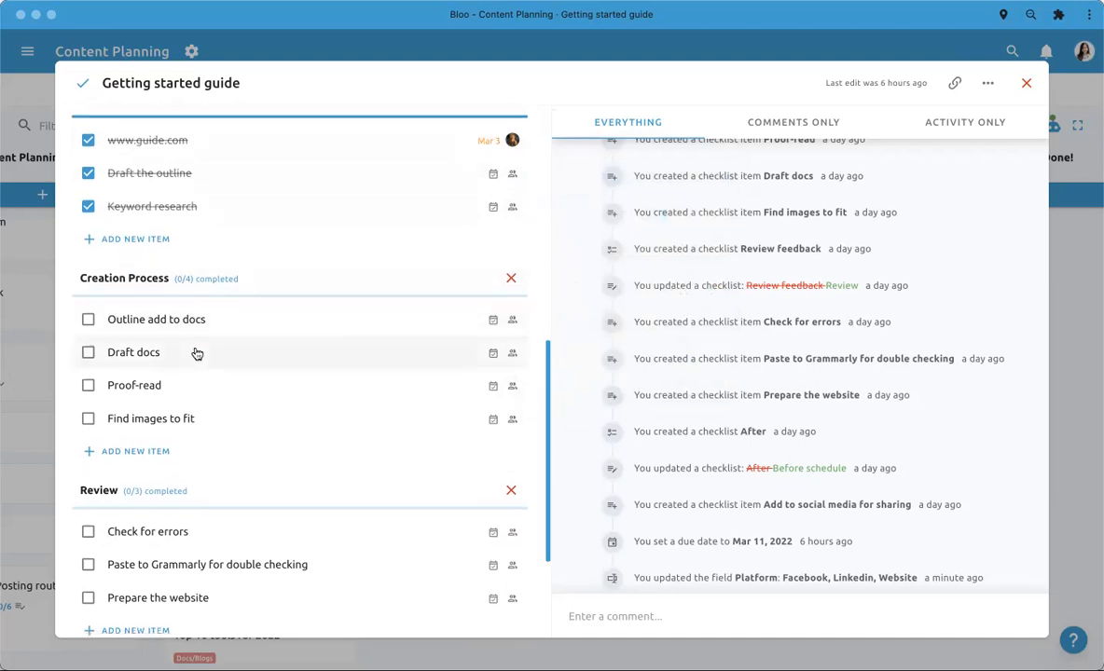
# - Check the assignee choices for the Outline add to docs item and close them without assigning anyone
pyautogui.scroll(-3, 197, 354)
pyautogui.scroll(5, 217, 370)
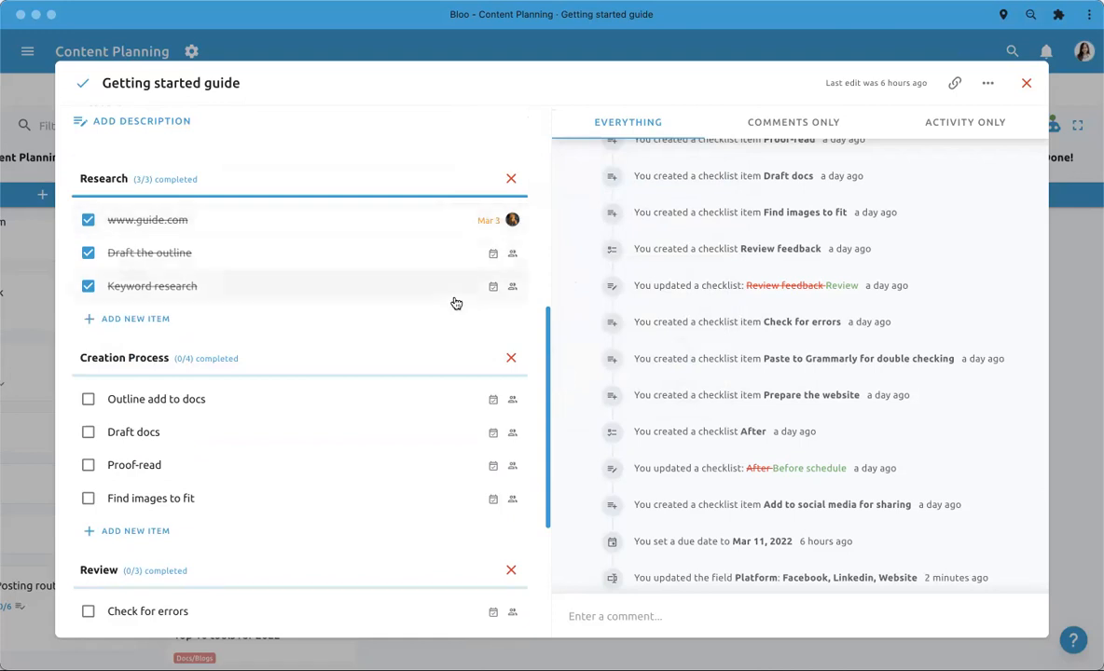
pyautogui.scroll(-2, 451, 326)
pyautogui.click(513, 350)
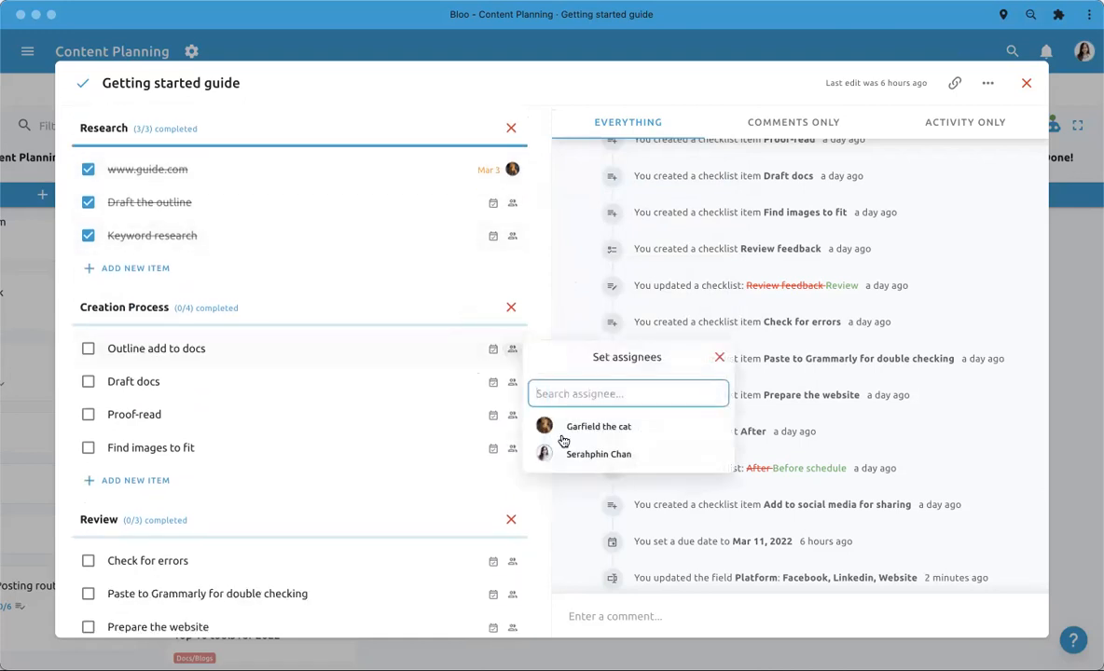
pyautogui.click(562, 501)
# - Add a new checklist below the Before schedule checklist, replacing the draft title Todo before submitting it
pyautogui.scroll(-2, 275, 457)
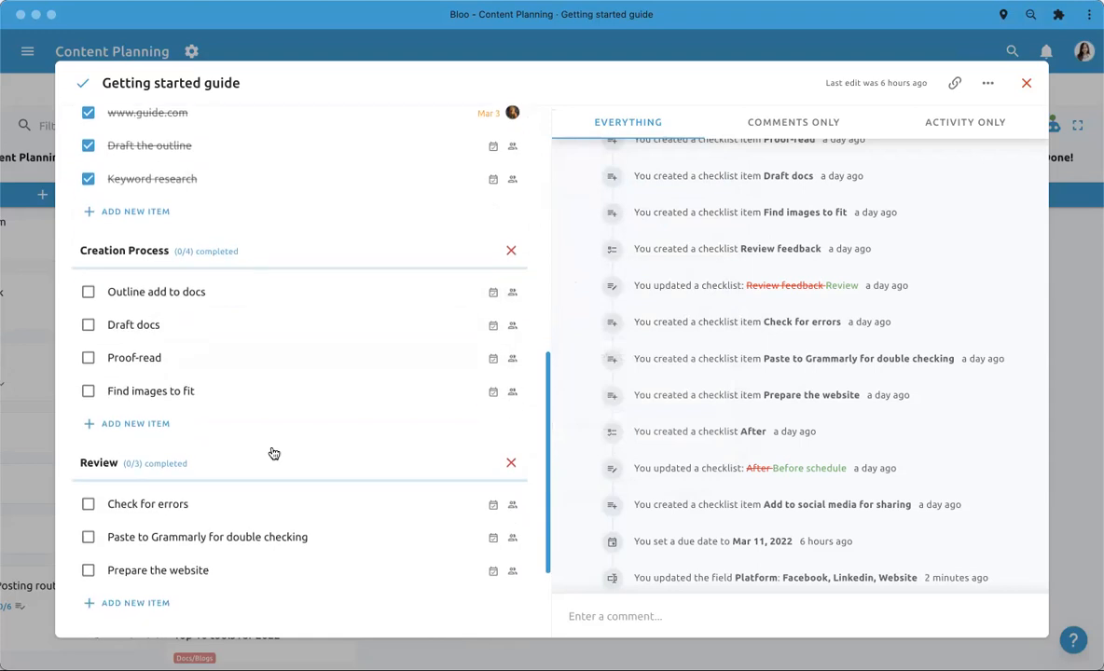
pyautogui.scroll(-3, 103, 448)
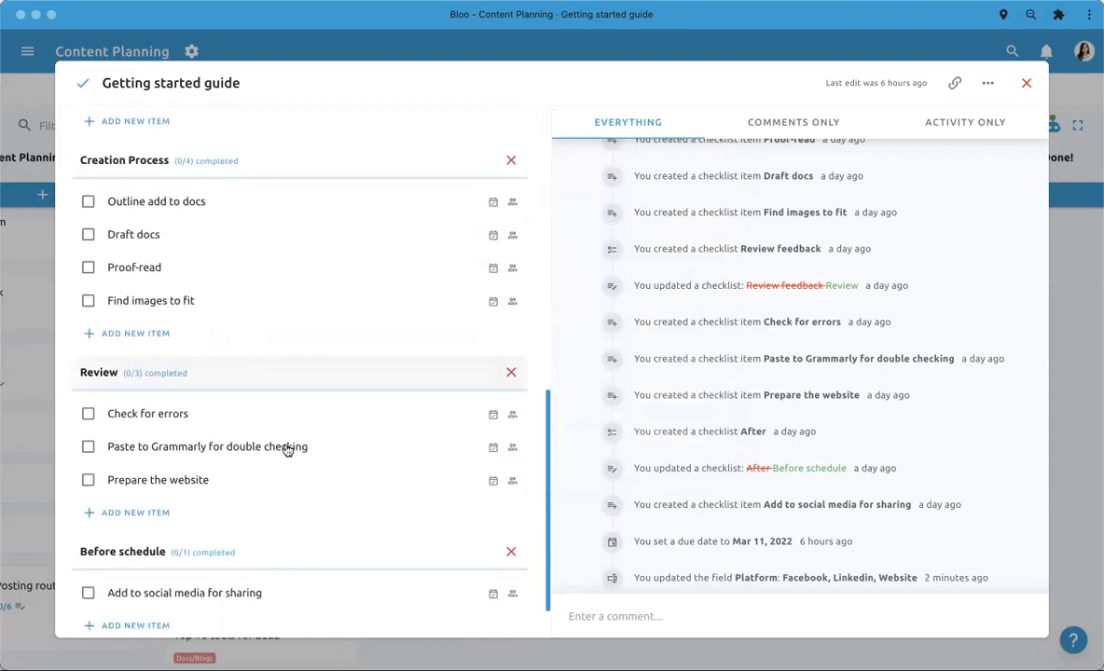
pyautogui.scroll(-2, 236, 354)
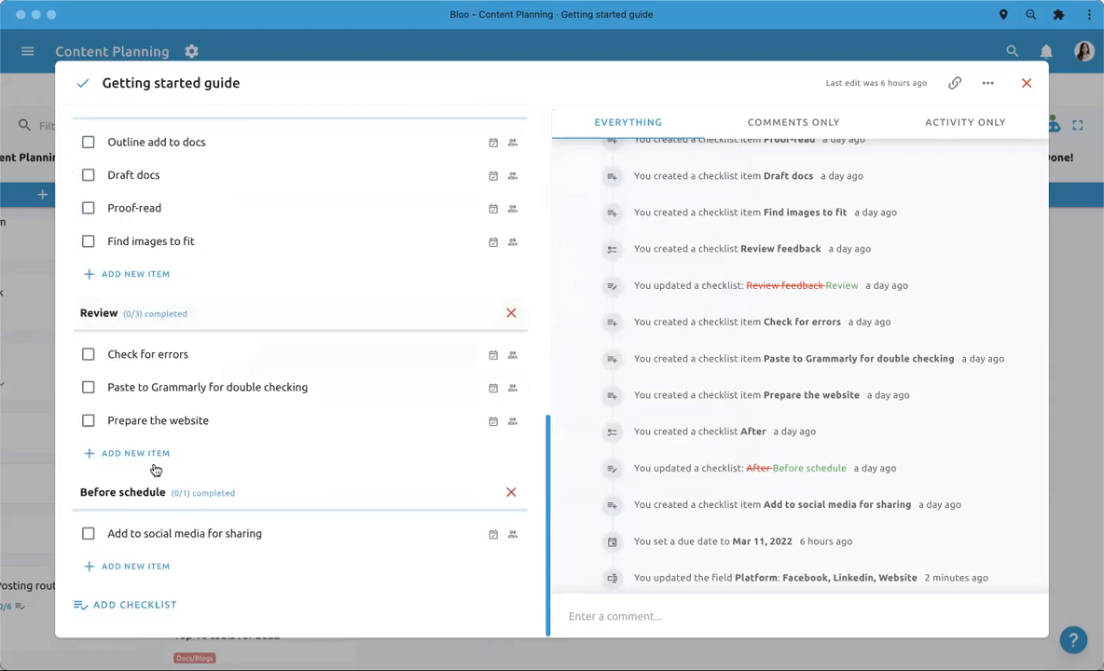
pyautogui.click(147, 602)
pyautogui.write('T')
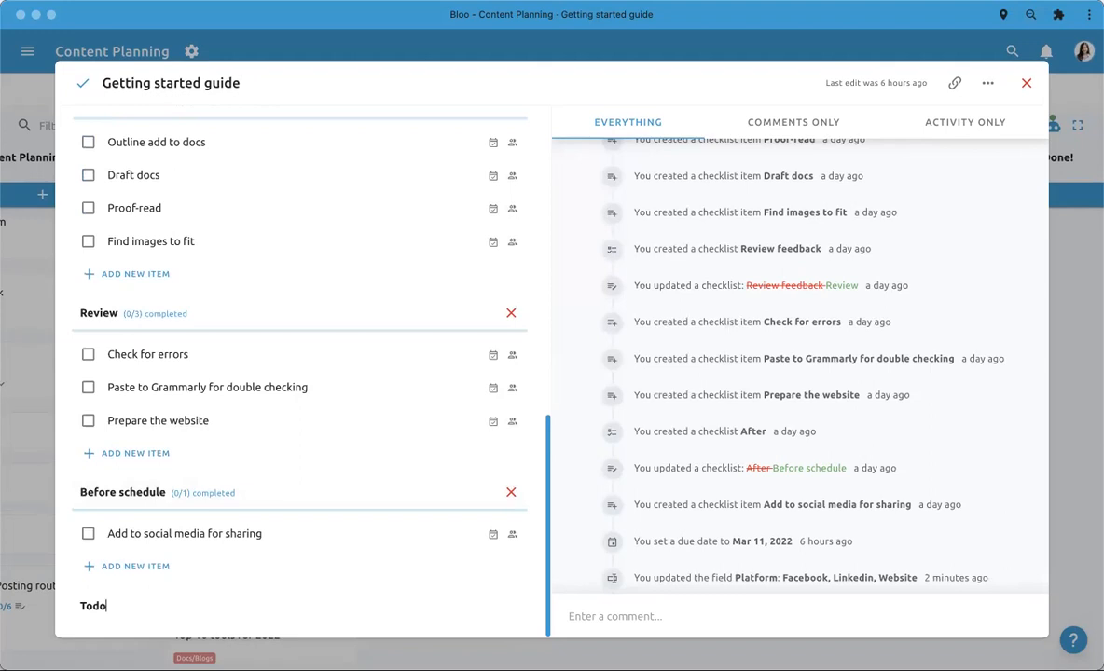
pyautogui.write('odo')
pyautogui.press('BackSpace')
pyautogui.press('BackSpace')
pyautogui.press('BackSpace')
pyautogui.press('BackSpace')
pyautogui.write('Che')
pyautogui.press('Return')
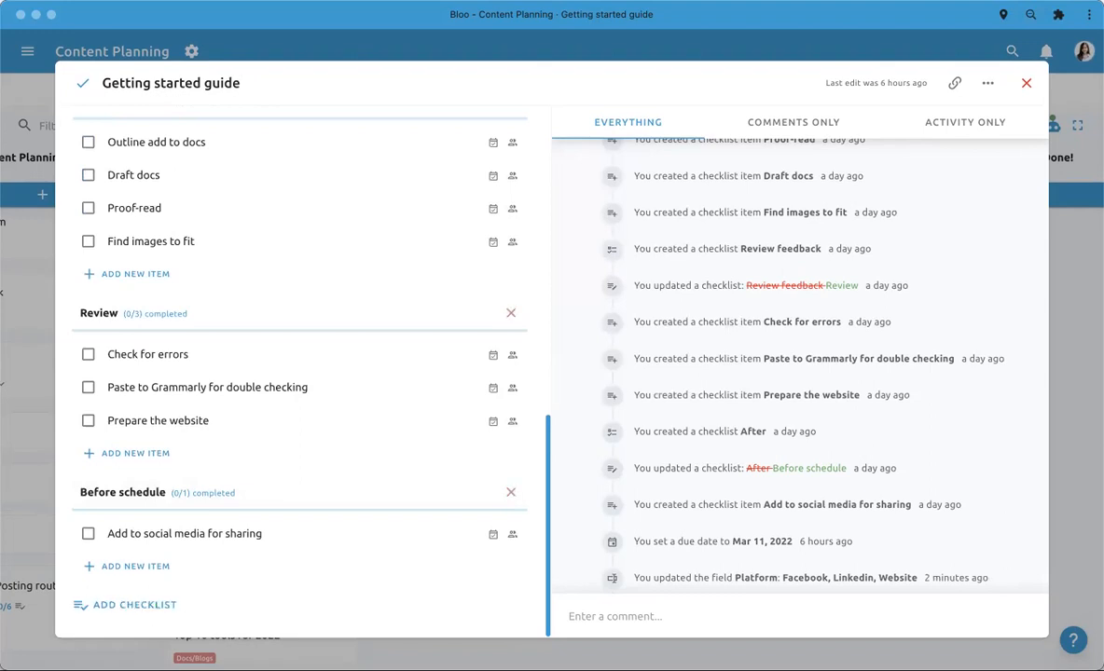
# - Look over the Getting started guide todo's checklists and custom fields alongside its activity history
pyautogui.scroll(1, 369, 562)
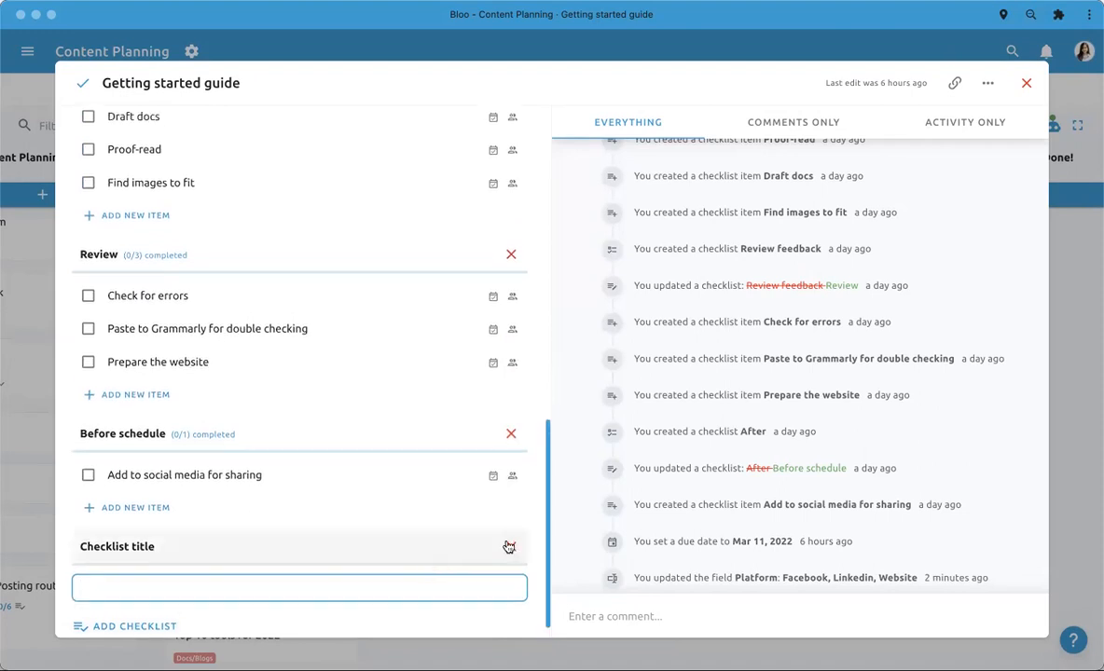
pyautogui.scroll(10, 424, 446)
pyautogui.scroll(-12, 425, 446)
pyautogui.scroll(2, 425, 446)
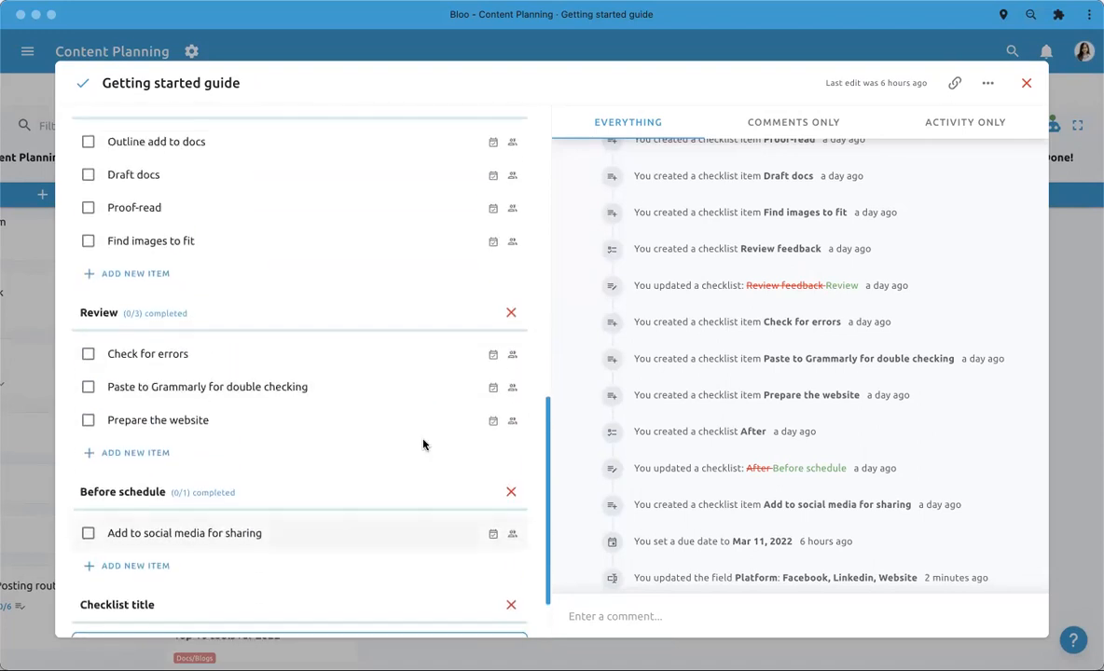
pyautogui.scroll(2, 423, 445)
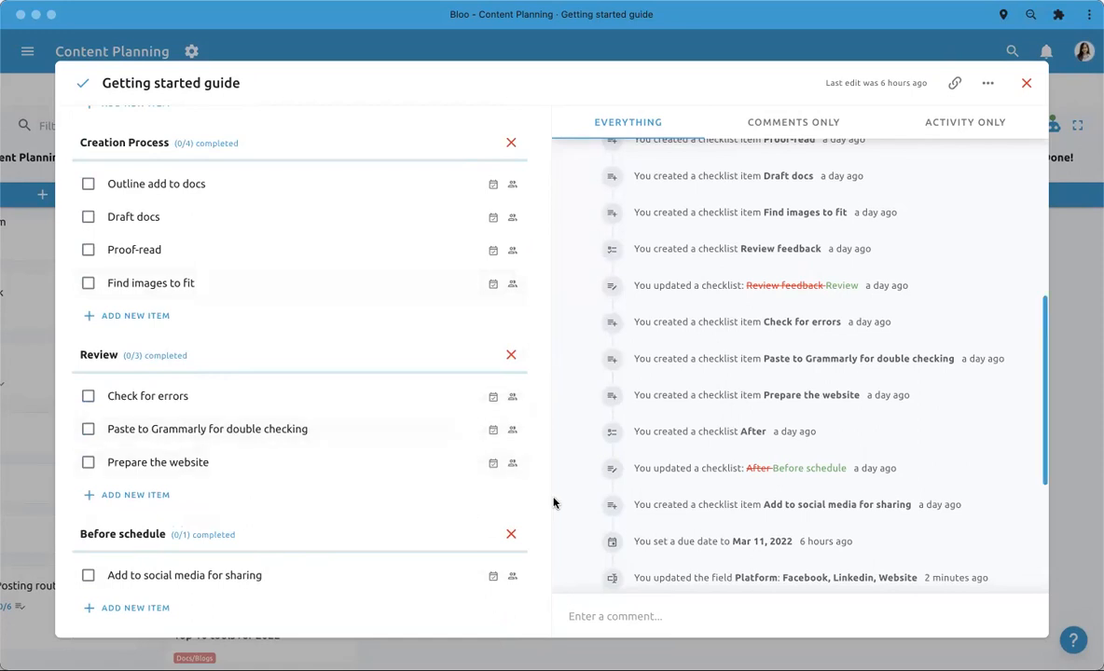
pyautogui.moveTo(547, 504); pyautogui.dragTo(557, 282)
pyautogui.scroll(-5, 574, 262)
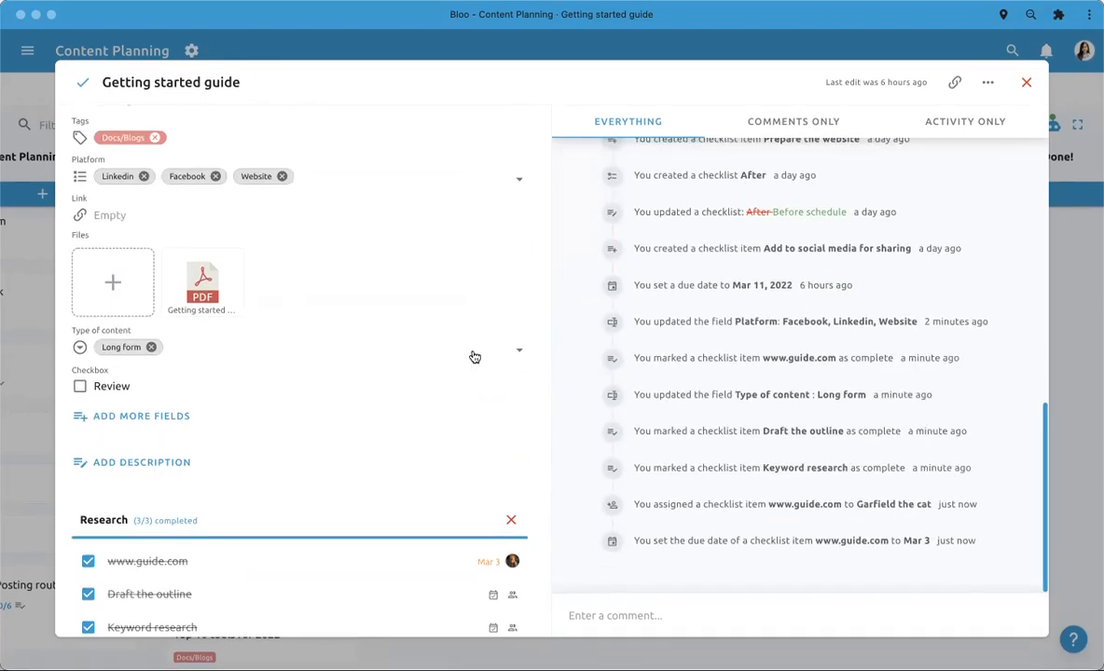
pyautogui.scroll(1, 473, 355)
pyautogui.scroll(-5, 473, 355)
pyautogui.scroll(-5, 473, 357)
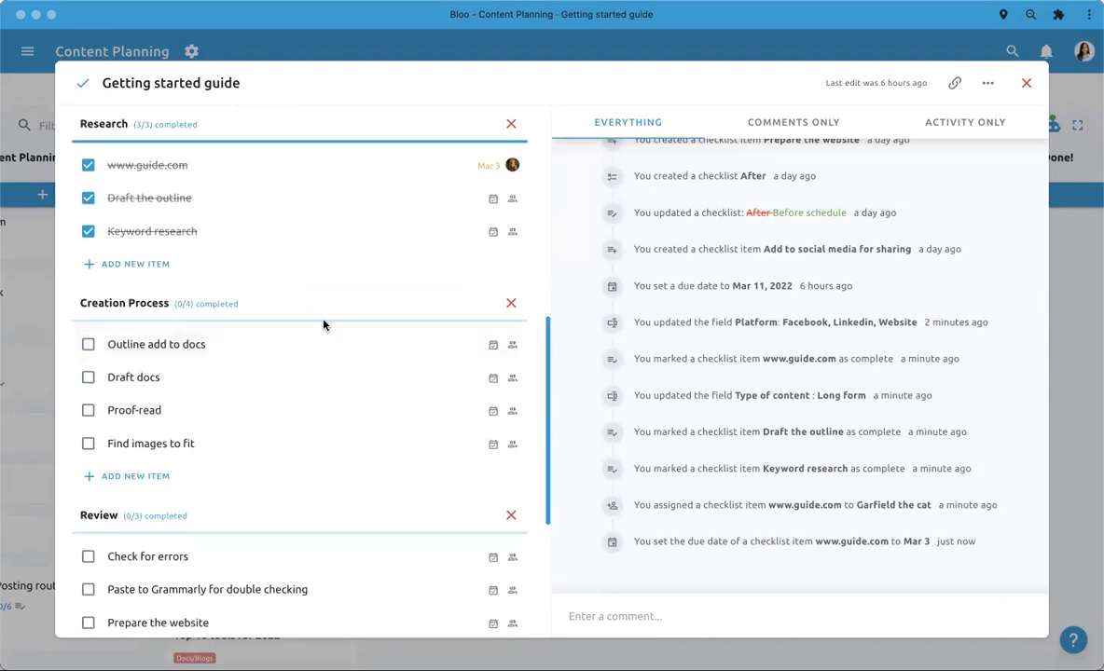
pyautogui.scroll(5, 323, 320)
# - Show only the comments of the Getting started guide todo, switch to activity only, and examine the activity history
pyautogui.click(756, 127)
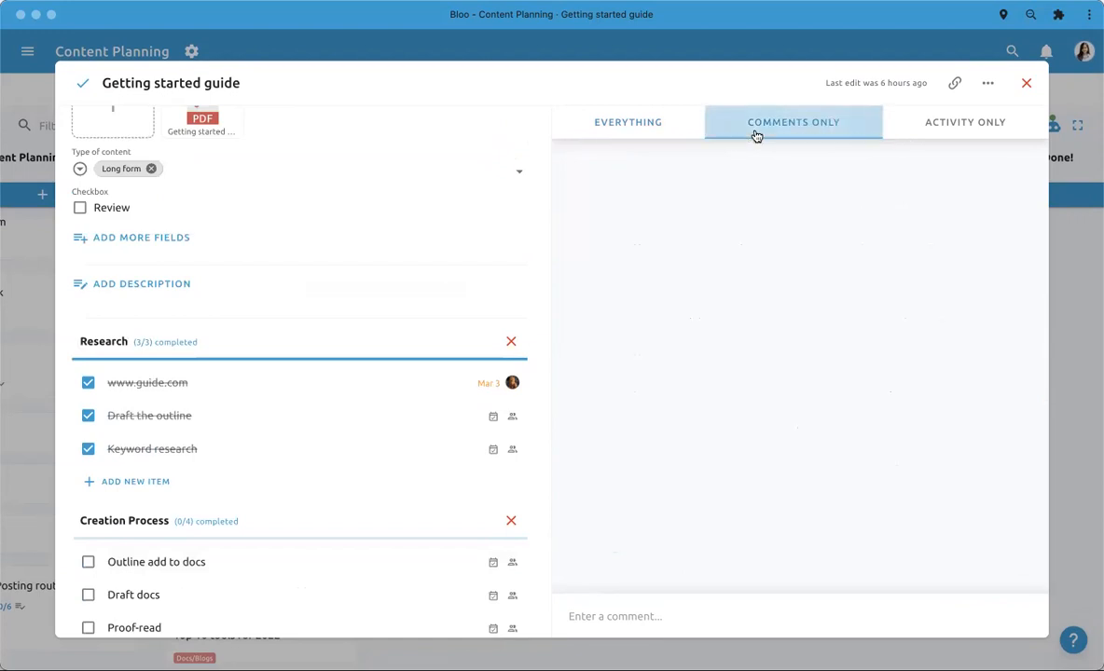
pyautogui.click(965, 121)
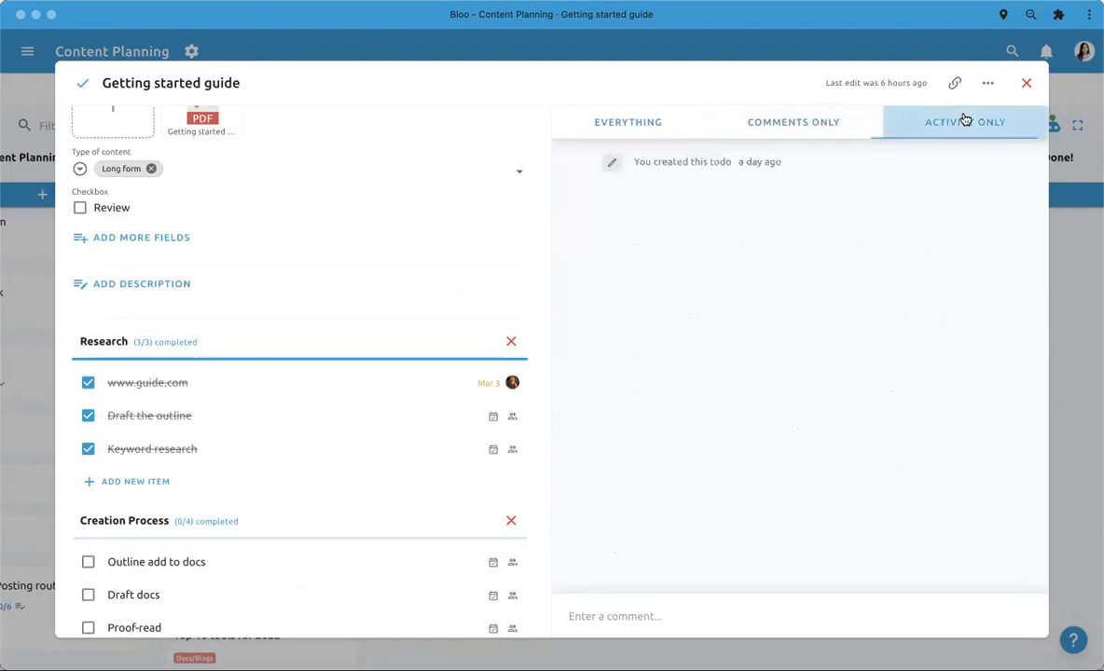
pyautogui.scroll(-4, 677, 235)
pyautogui.scroll(7, 677, 236)
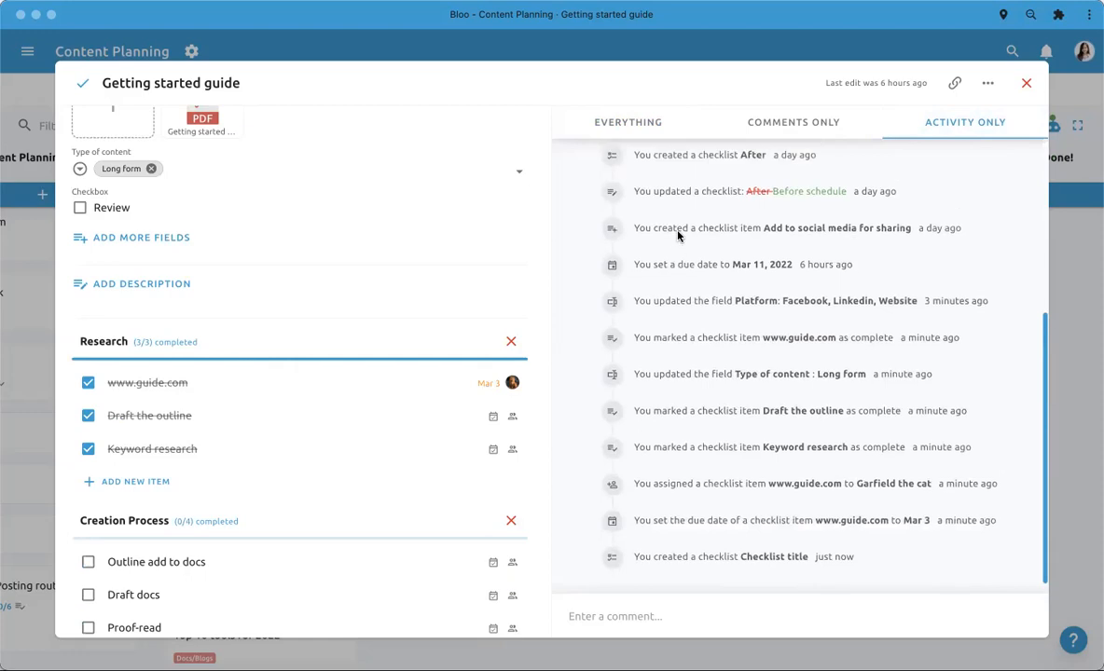
pyautogui.scroll(7, 370, 235)
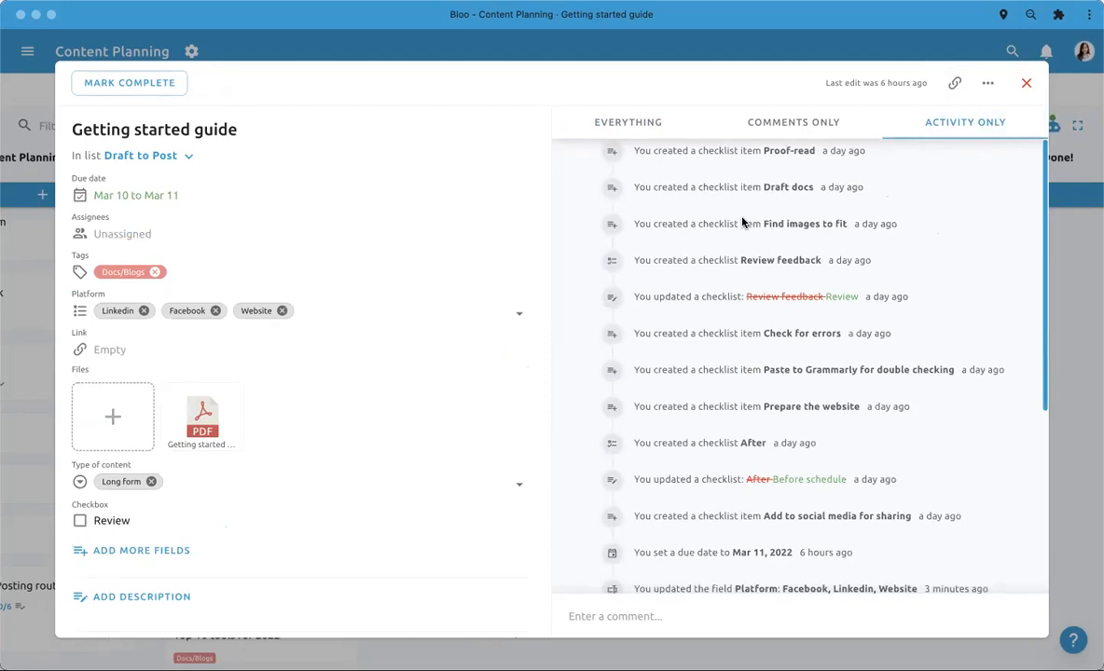
# - Copy the link to the Getting started guide todo and close the todo
pyautogui.click(955, 88)
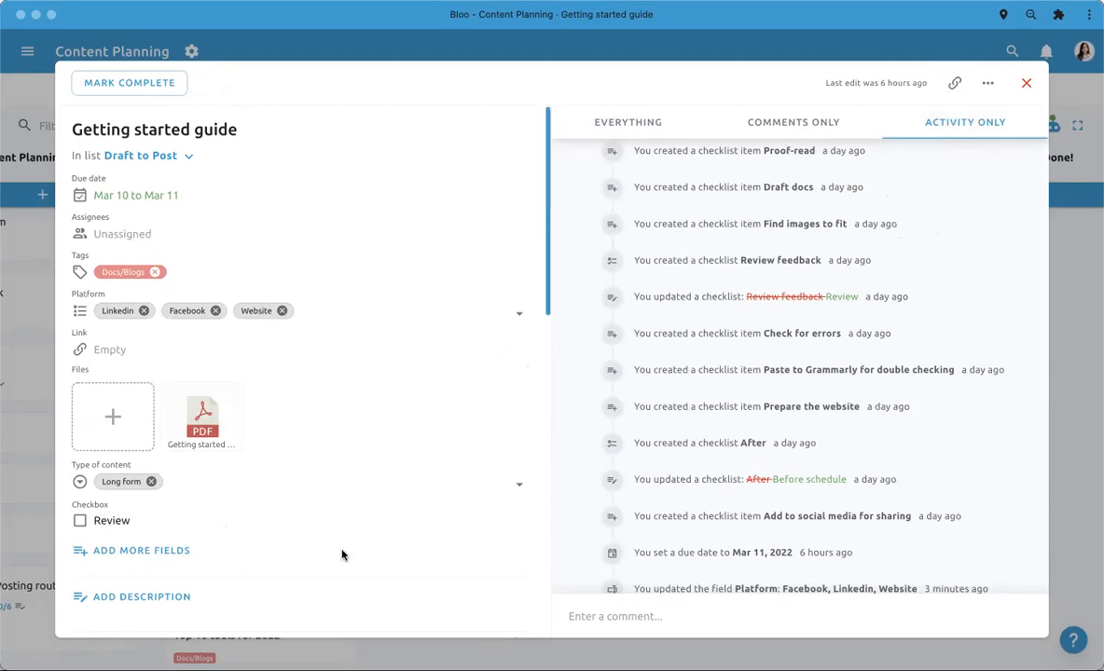
pyautogui.scroll(-6, 342, 552)
pyautogui.scroll(-2, 343, 556)
pyautogui.scroll(10, 343, 556)
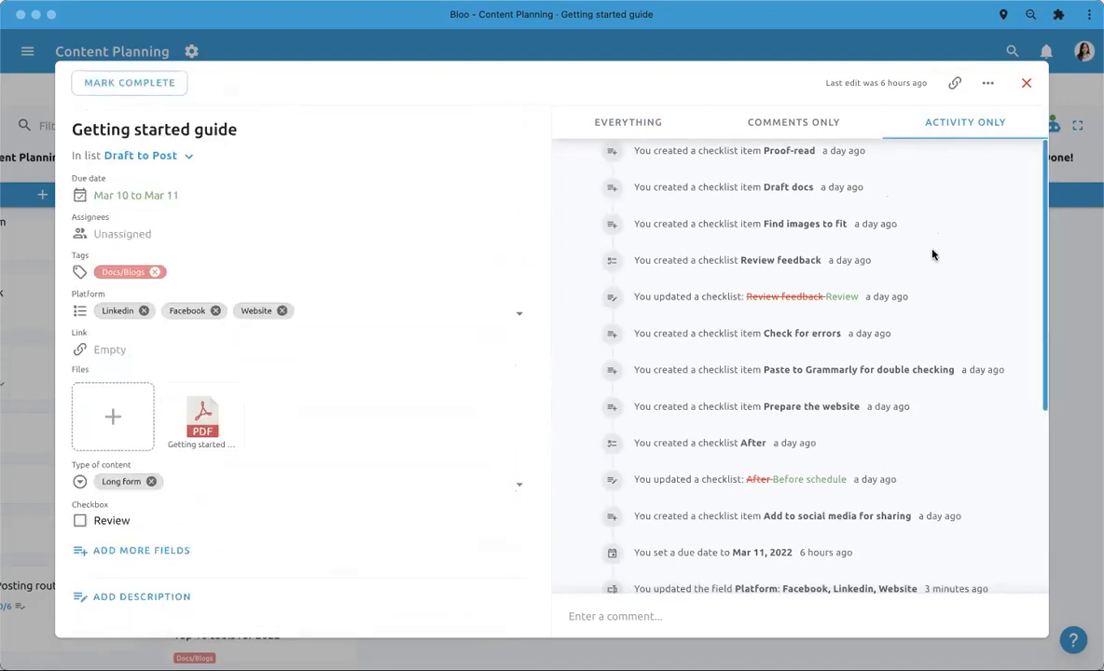
pyautogui.click(954, 84)
pyautogui.click(1066, 220)
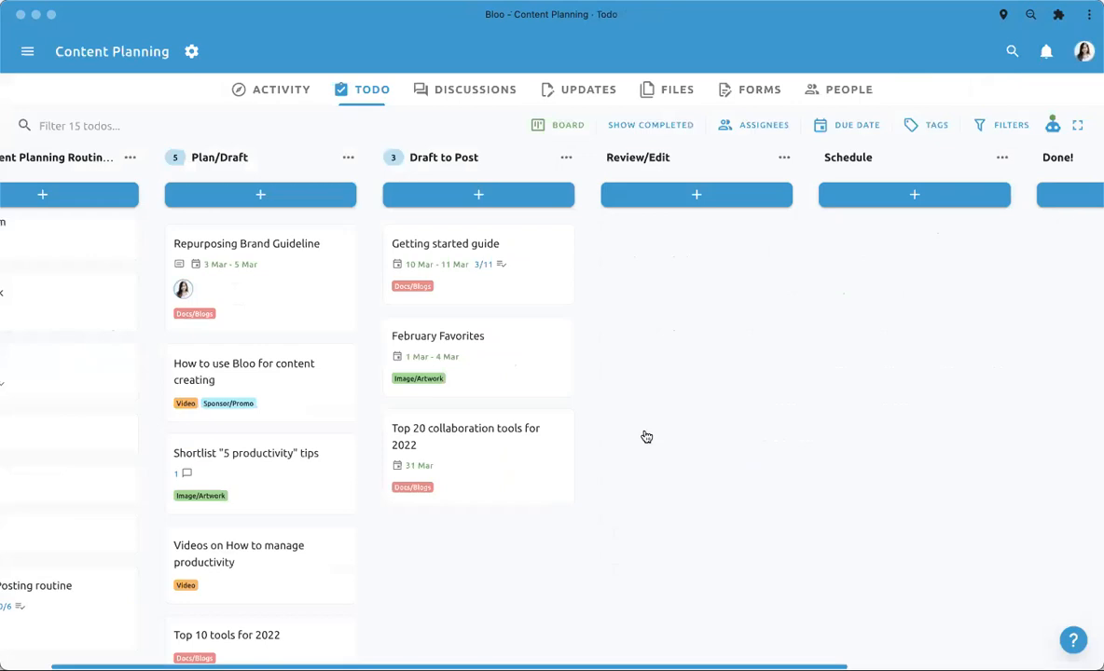
# - Look over the board's lists and return to the Content Planning Routine check list
pyautogui.hscroll(-2, 645, 437)
pyautogui.scroll(1, 116, 312)
pyautogui.scroll(-1, 116, 313)
pyautogui.hscroll(3, 310, 294)
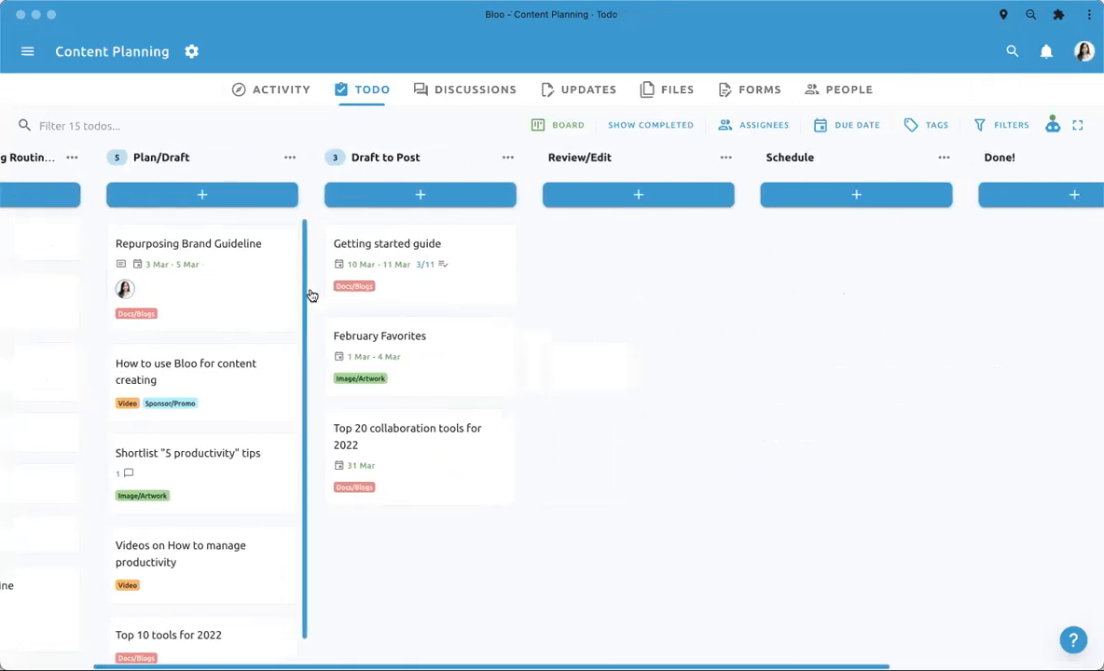
pyautogui.hscroll(-3, 289, 247)
pyautogui.hscroll(-1, 113, 306)
pyautogui.scroll(1, 111, 270)
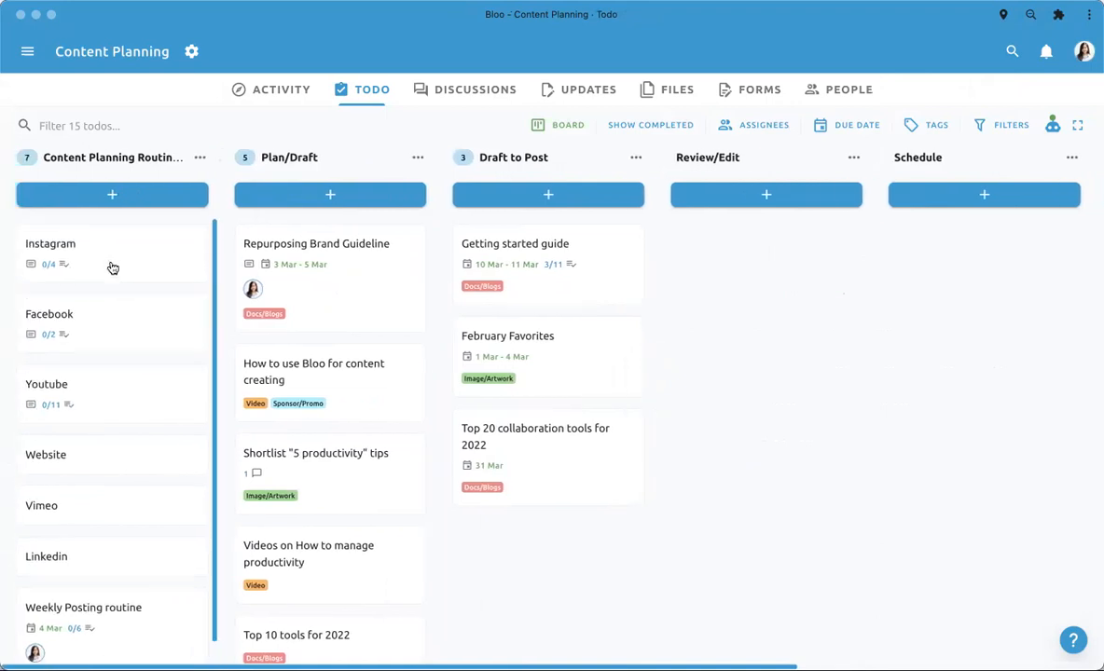
# - Check the options of the Content Planning Routine check list, close them unchanged, and look through its todos
pyautogui.click(198, 159)
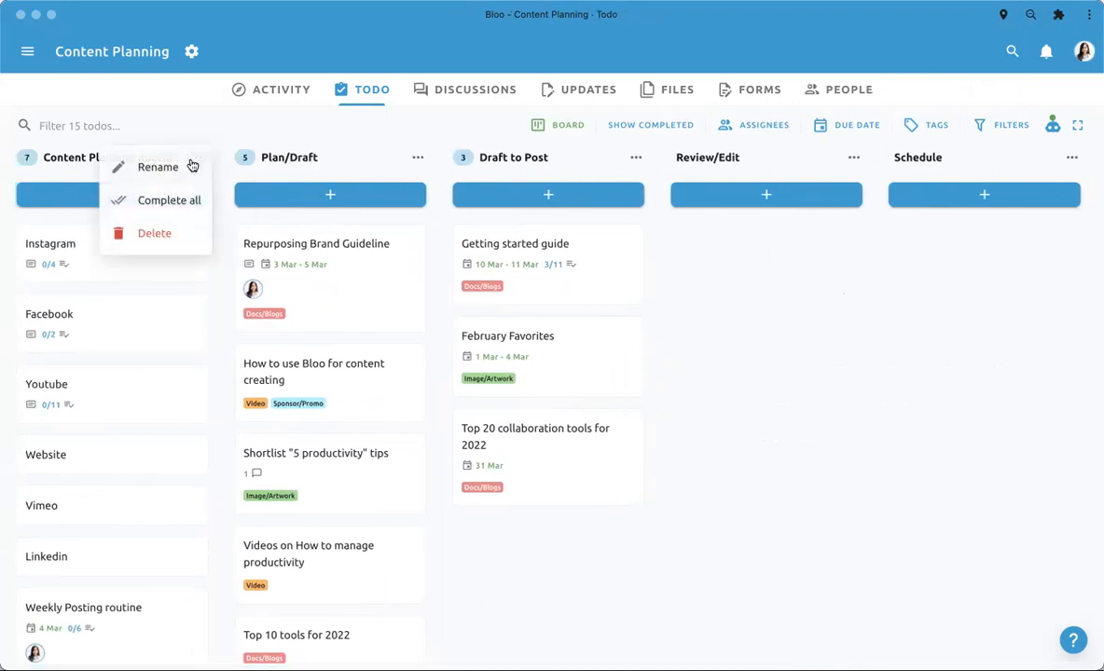
pyautogui.click(205, 119)
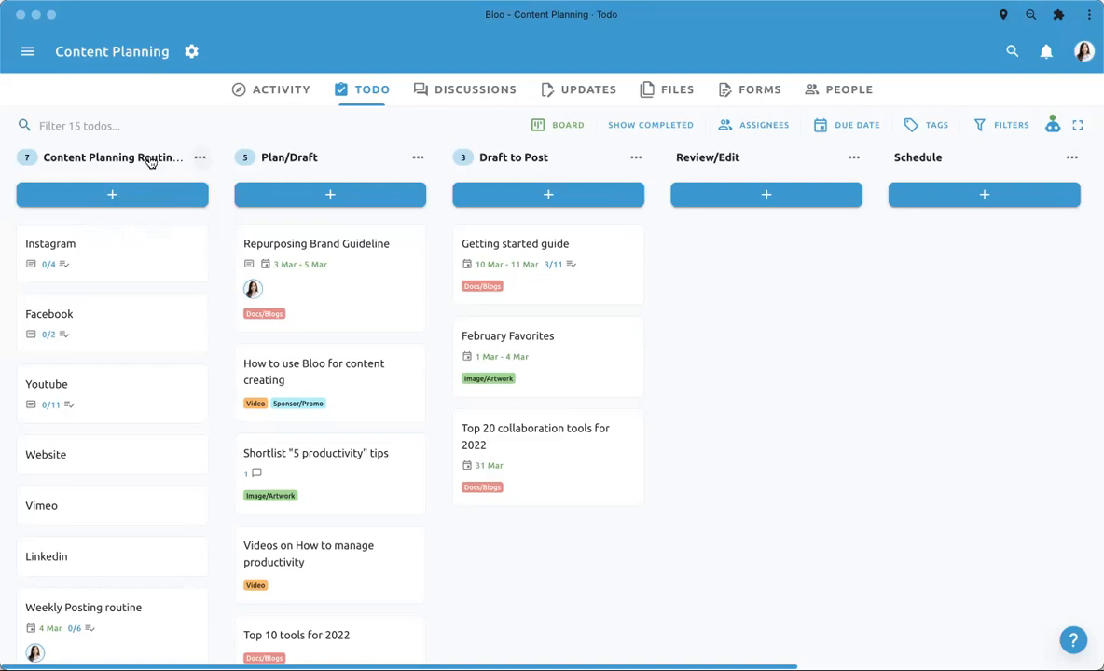
pyautogui.scroll(-1, 161, 352)
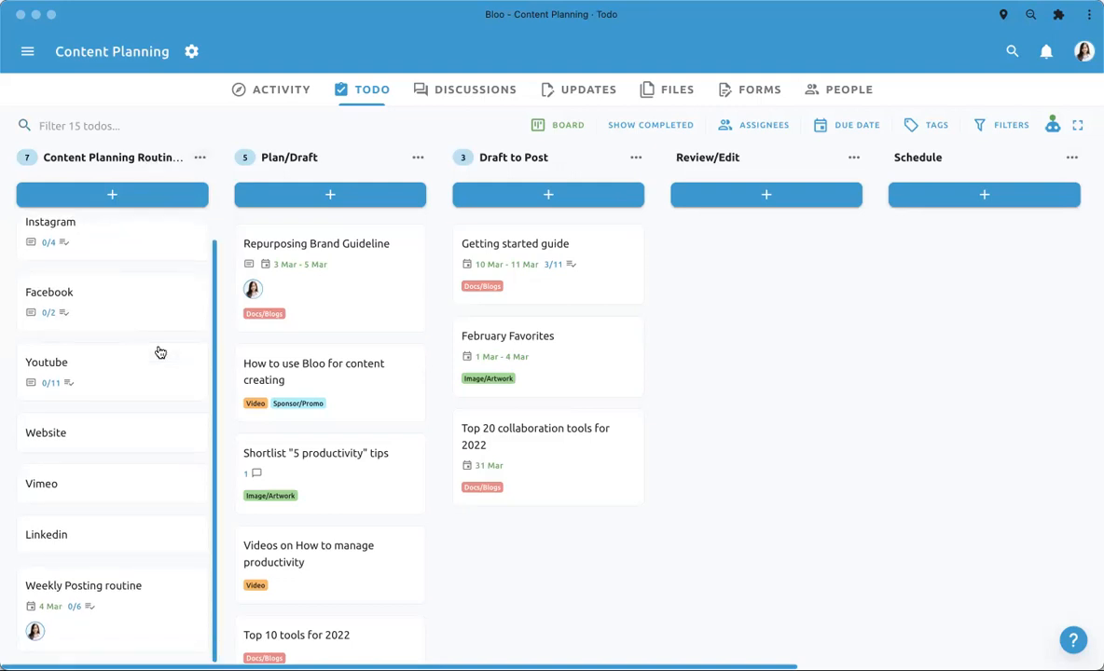
pyautogui.scroll(1, 160, 351)
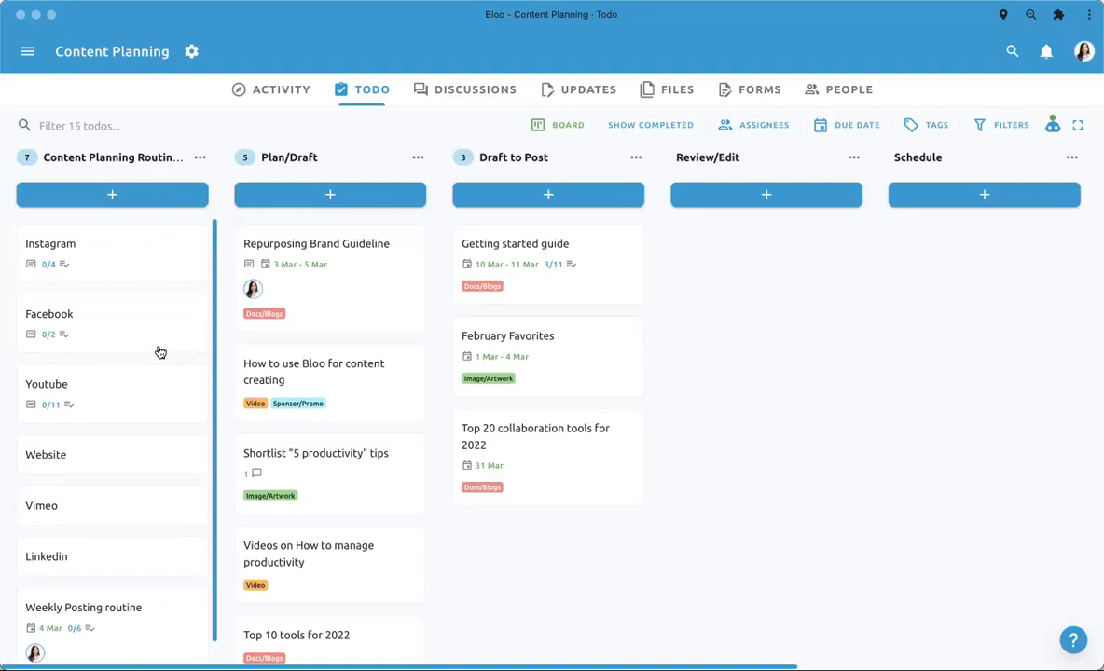
# - In the Facebook todo, mark Get X amount of likes and More impression through ads spent as completed, and close the todo
pyautogui.click(137, 356)
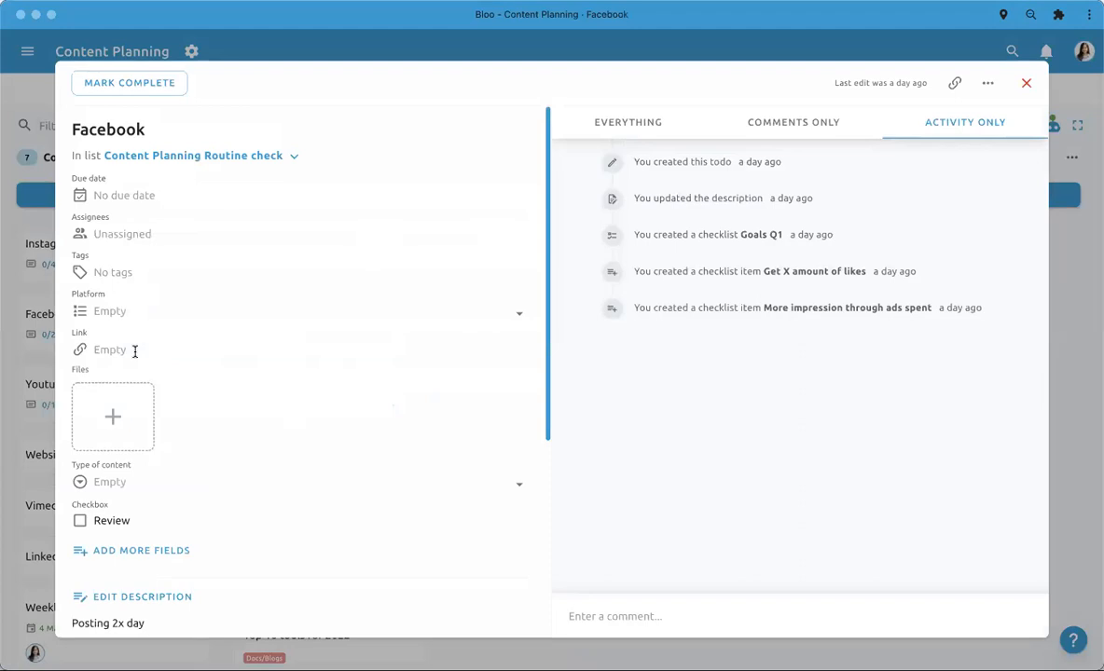
pyautogui.scroll(-7, 135, 351)
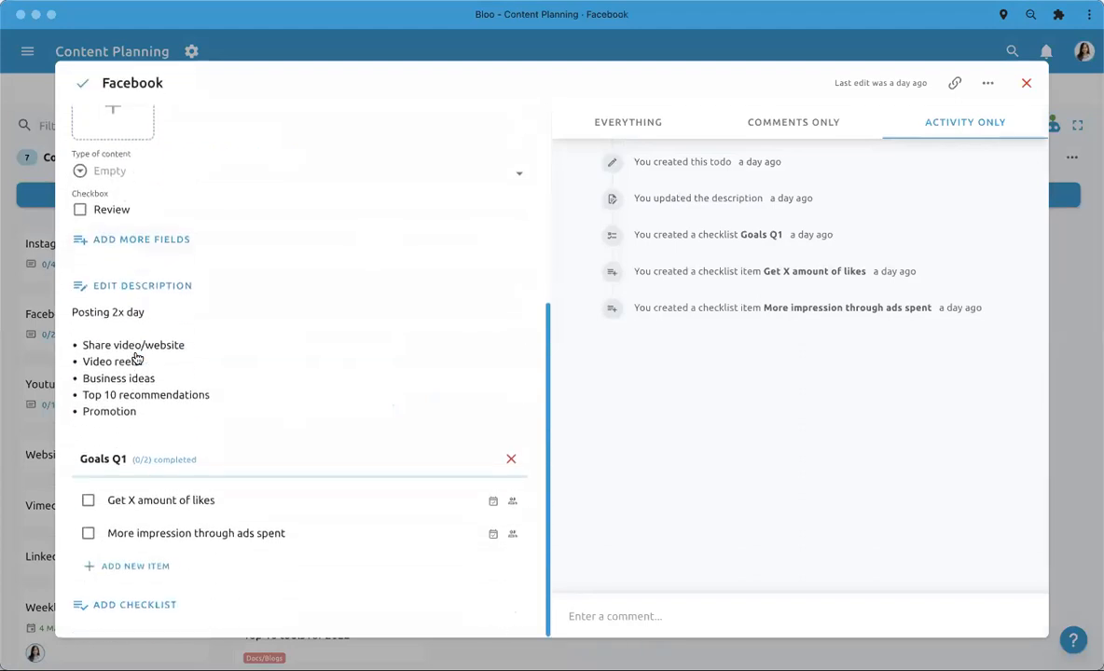
pyautogui.click(187, 494)
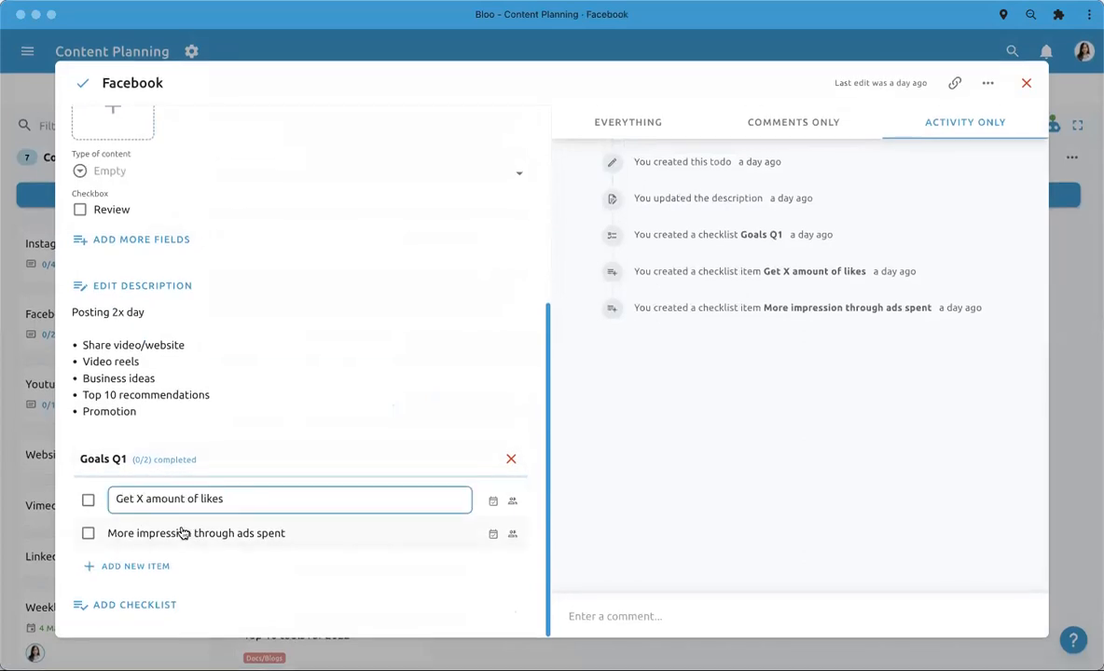
pyautogui.click(88, 502)
pyautogui.click(265, 529)
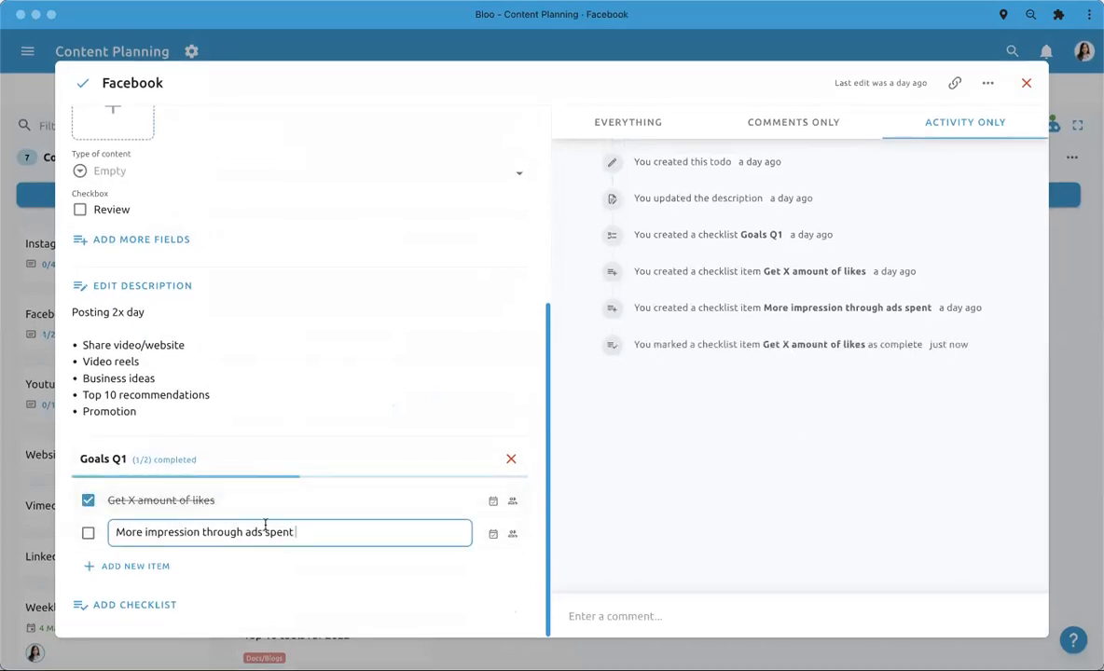
pyautogui.click(87, 533)
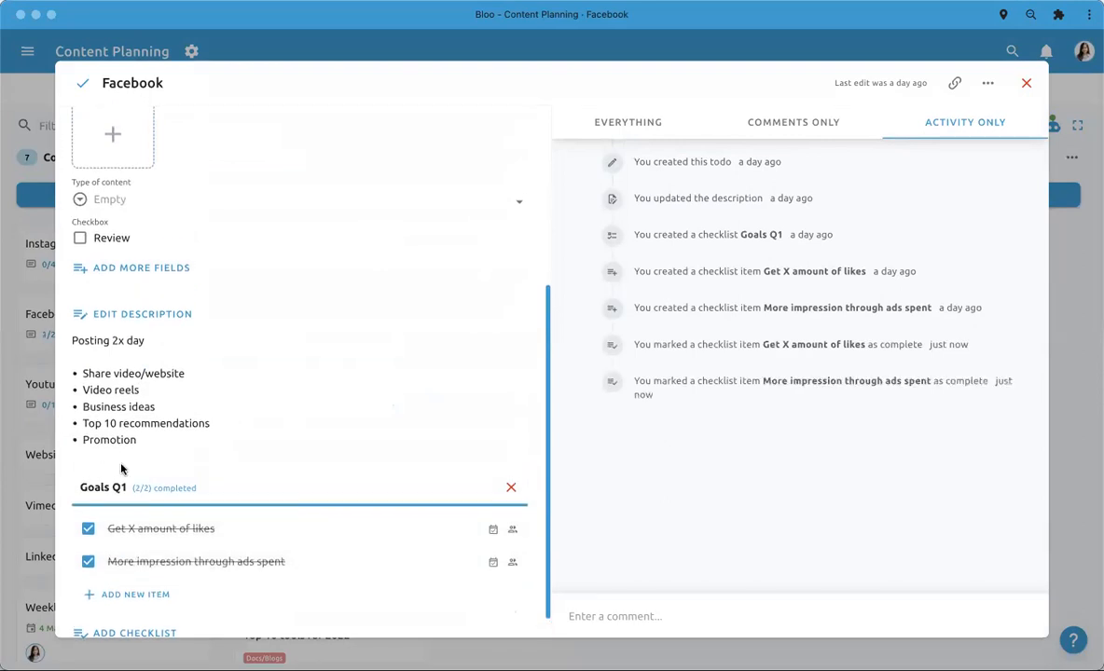
pyautogui.scroll(1, 283, 463)
pyautogui.scroll(5, 148, 411)
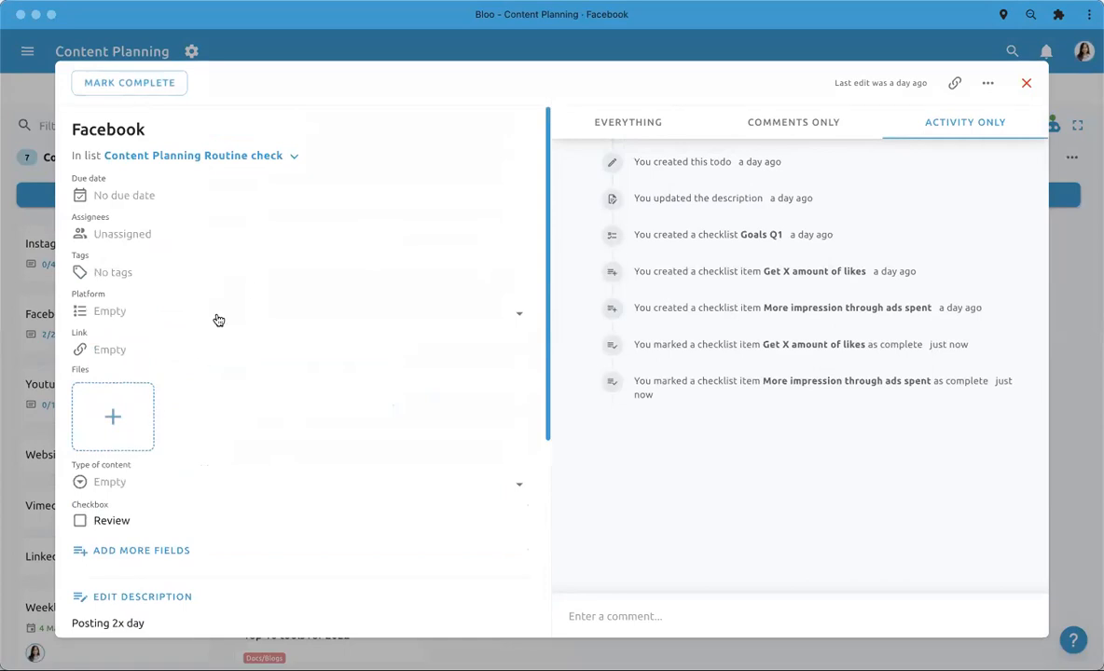
pyautogui.click(28, 264)
# - Open the Weekly Posting routine todo and mark all items in its Posts checklist as completed, from Instagram 2x to Regular website check
pyautogui.scroll(-1, 79, 358)
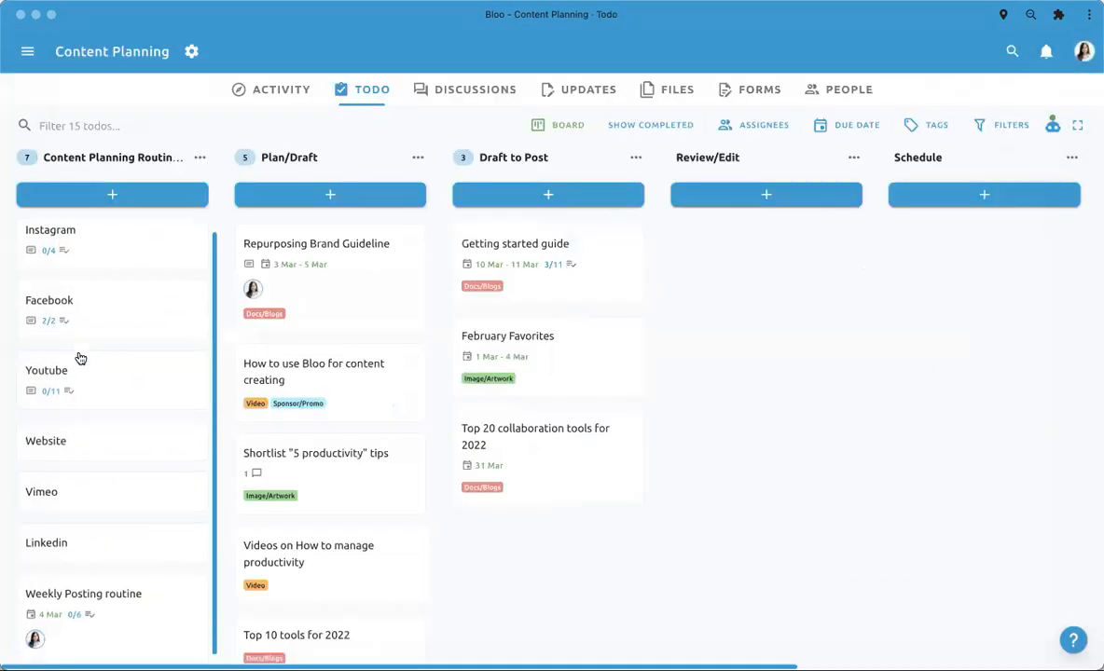
pyautogui.click(130, 617)
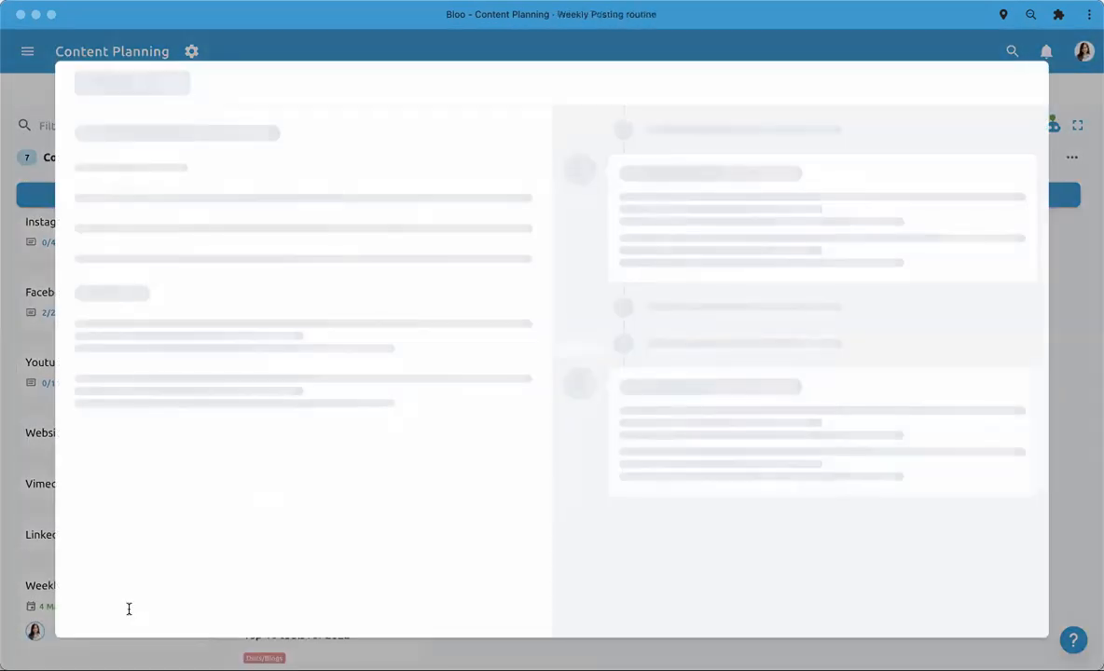
pyautogui.scroll(-5, 343, 424)
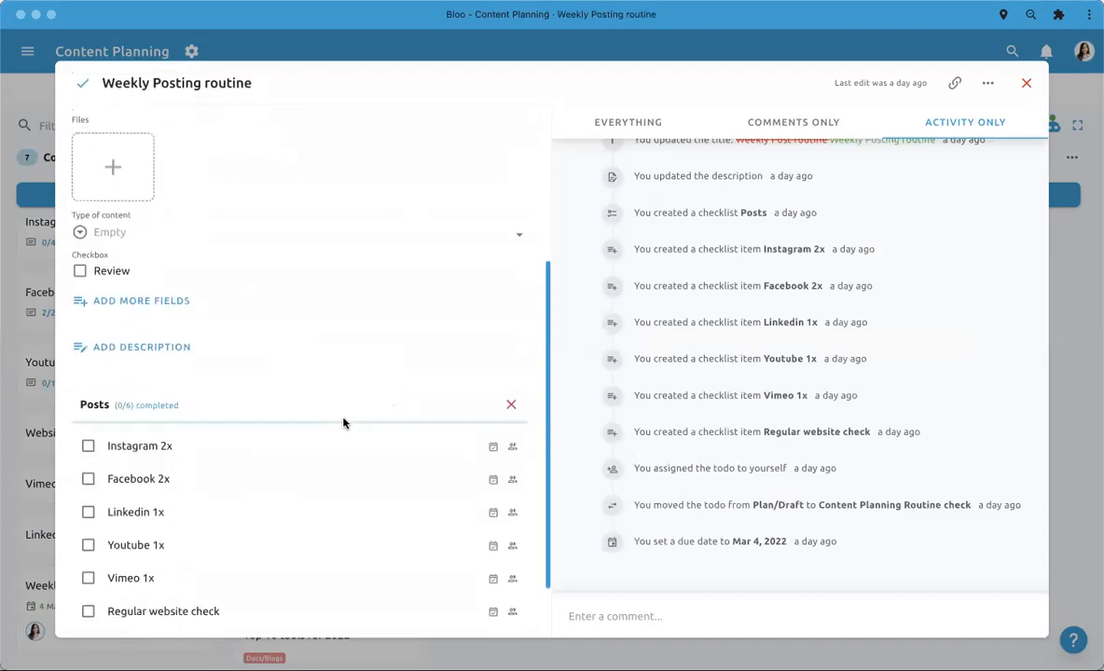
pyautogui.scroll(-2, 343, 424)
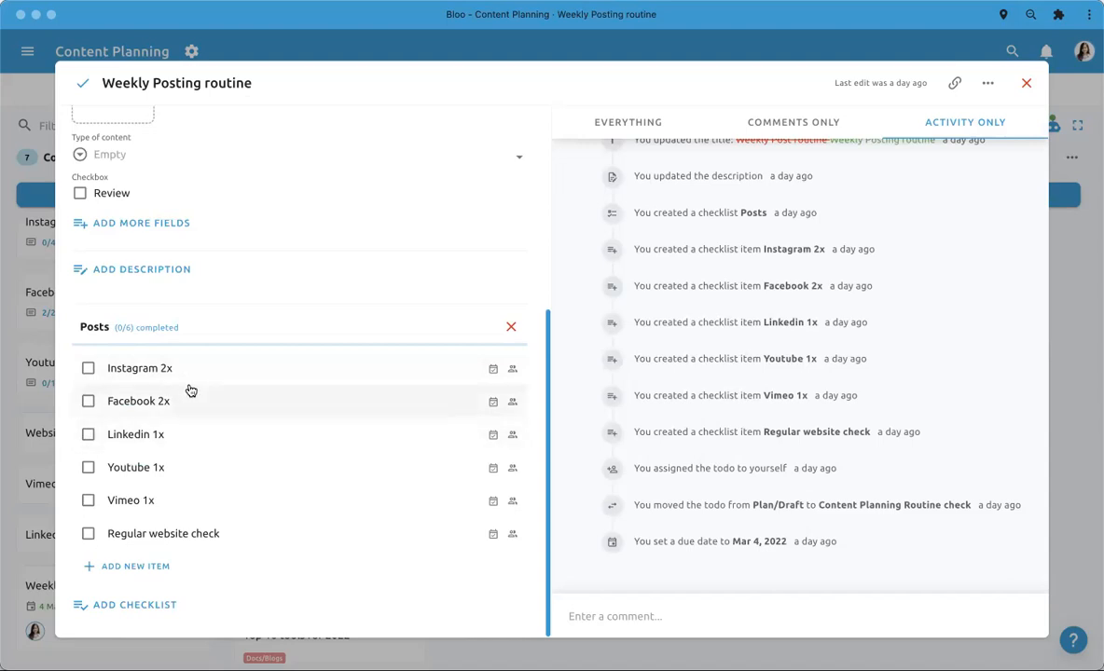
pyautogui.click(111, 369)
pyautogui.click(88, 368)
pyautogui.click(88, 400)
pyautogui.click(88, 435)
pyautogui.click(88, 467)
pyautogui.click(88, 500)
pyautogui.click(88, 533)
# - Look over the Weekly Posting routine todo and open its repetition settings
pyautogui.scroll(2, 202, 432)
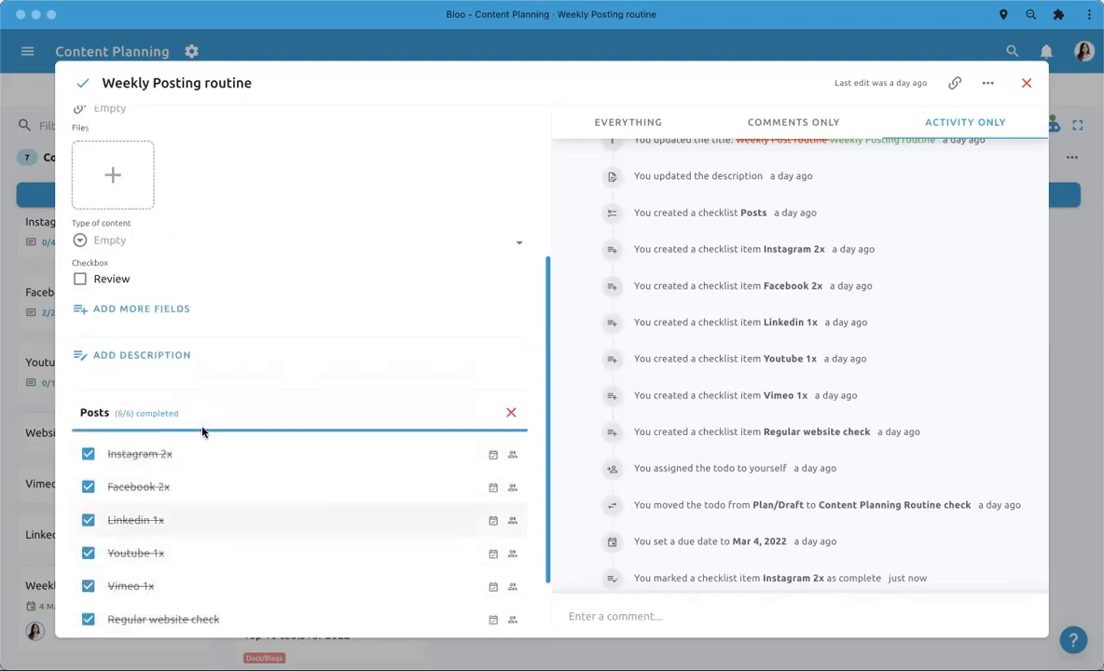
pyautogui.scroll(5, 233, 448)
pyautogui.scroll(-7, 259, 458)
pyautogui.scroll(4, 258, 457)
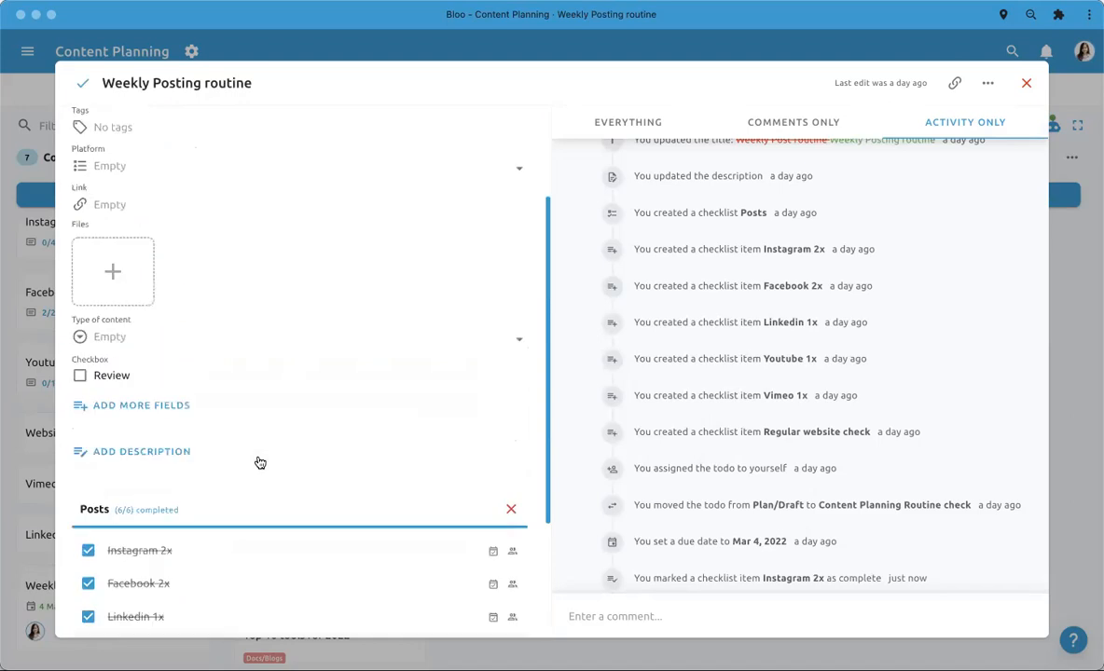
pyautogui.scroll(3, 260, 463)
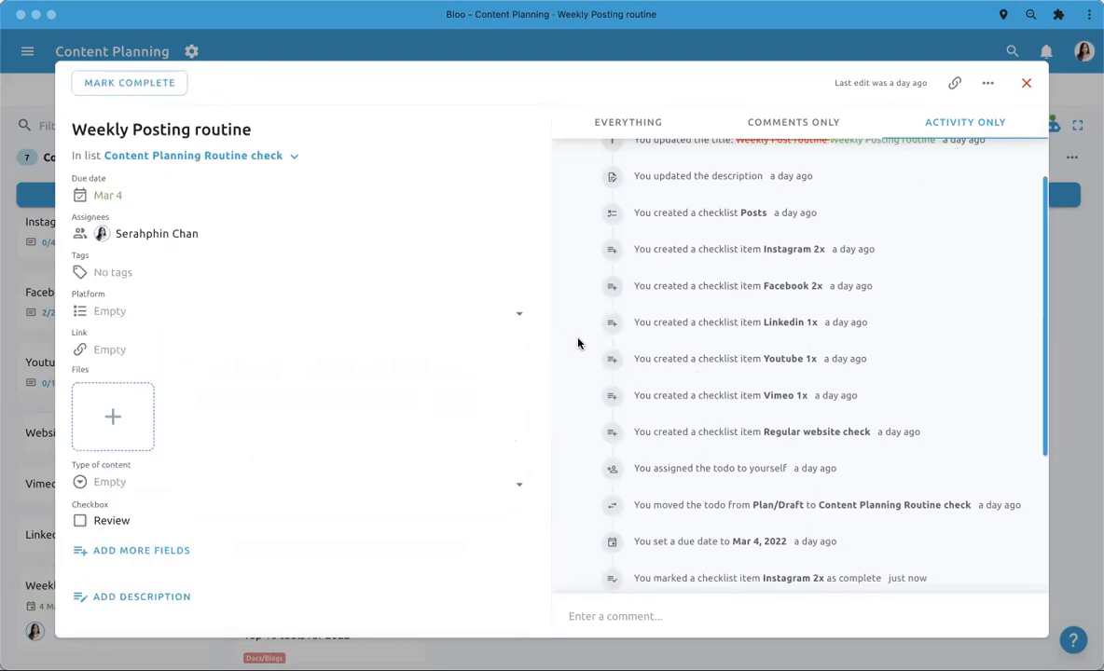
pyautogui.scroll(2, 578, 344)
pyautogui.click(987, 83)
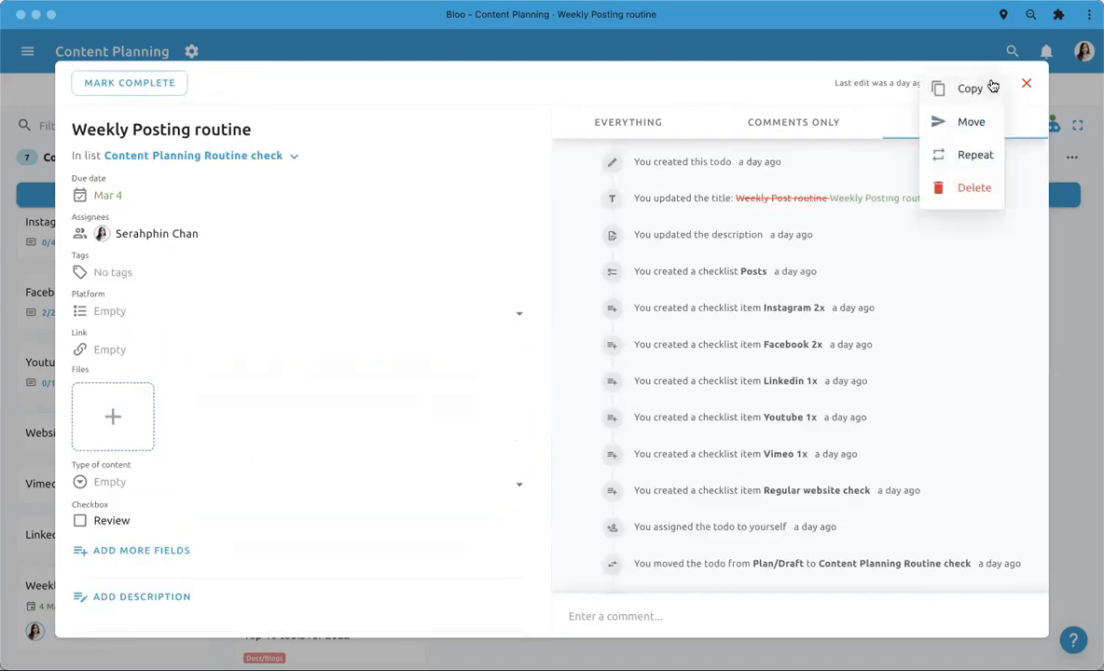
pyautogui.click(968, 155)
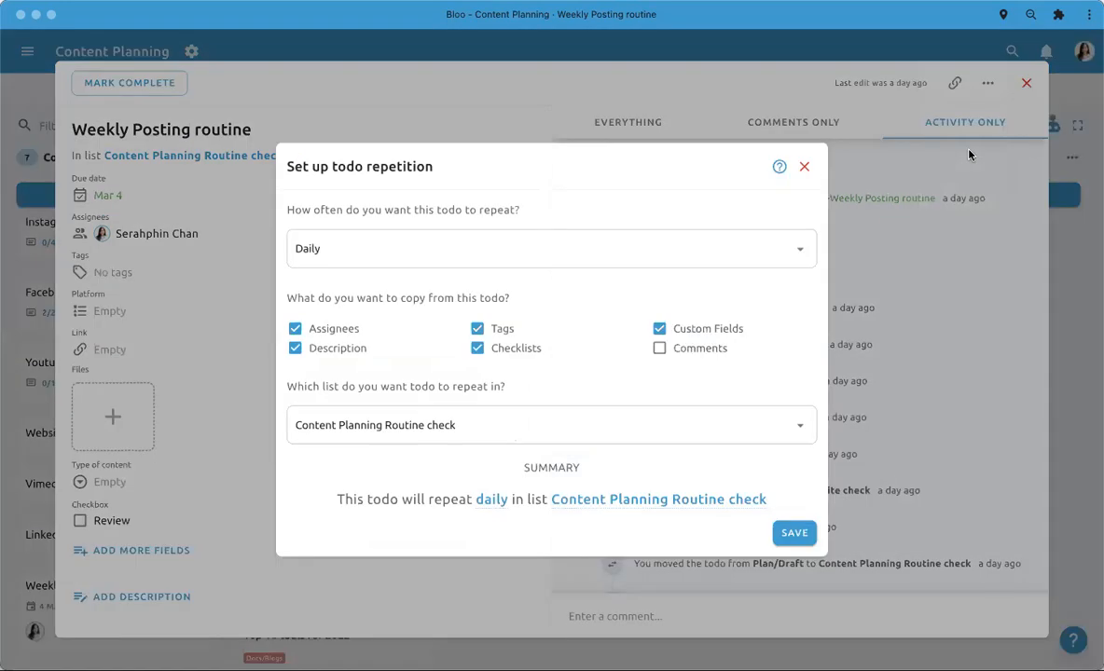
# - Try the repetition frequencies Weekdays (Mon - Fri), Weekly on Thursday, Monthly and Yearly on Mar 3rd for the todo
pyautogui.click(778, 245)
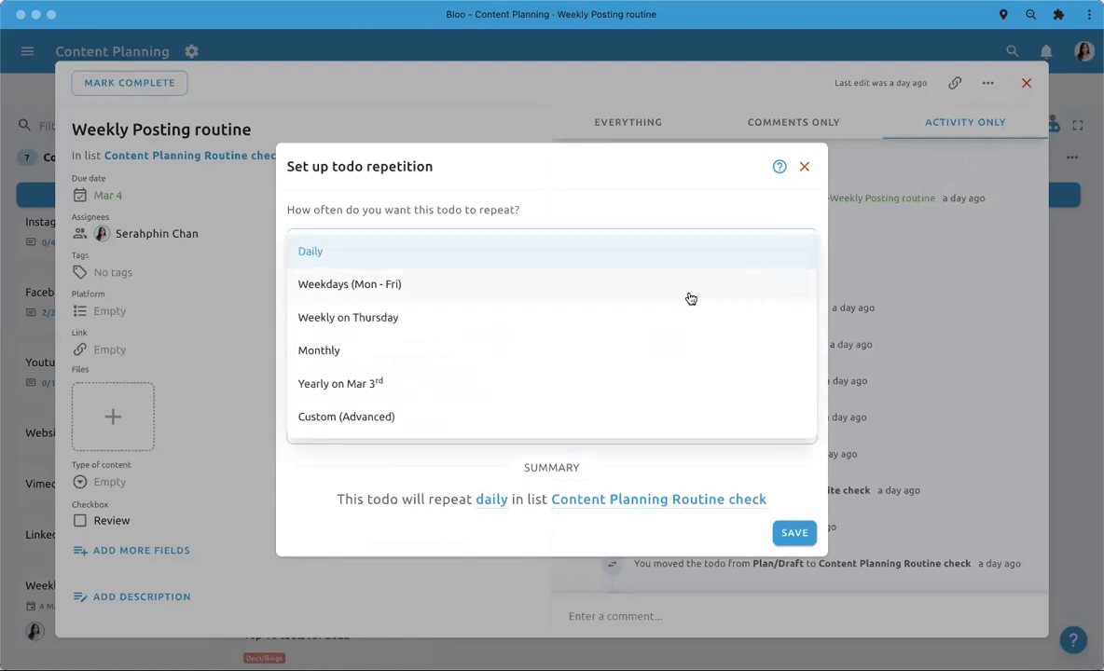
pyautogui.click(613, 291)
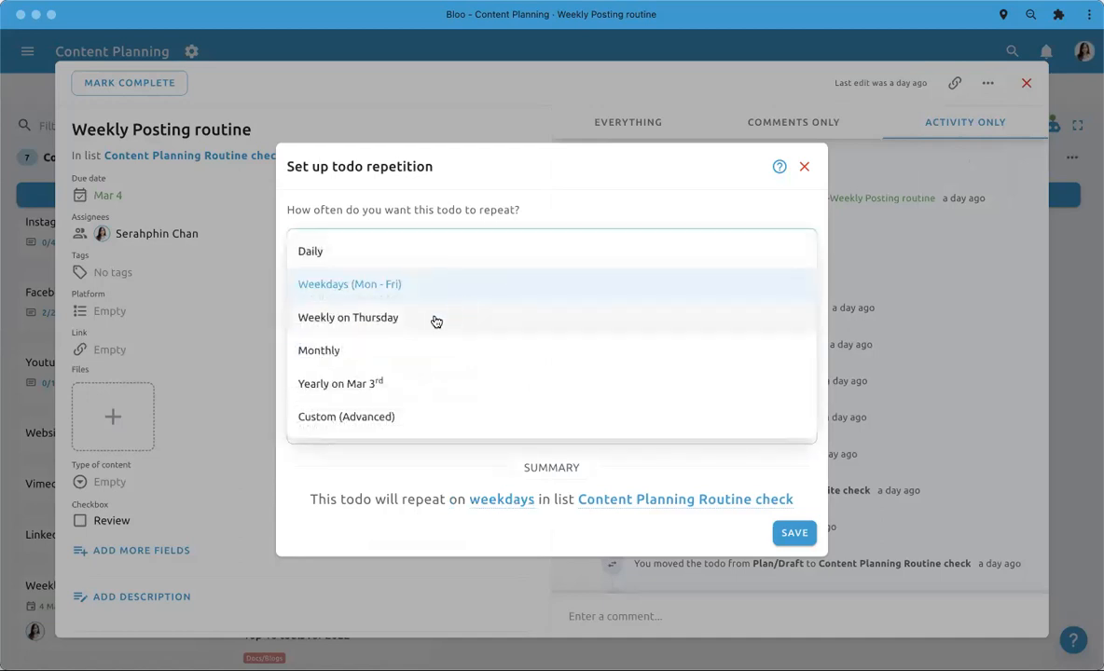
pyautogui.click(435, 321)
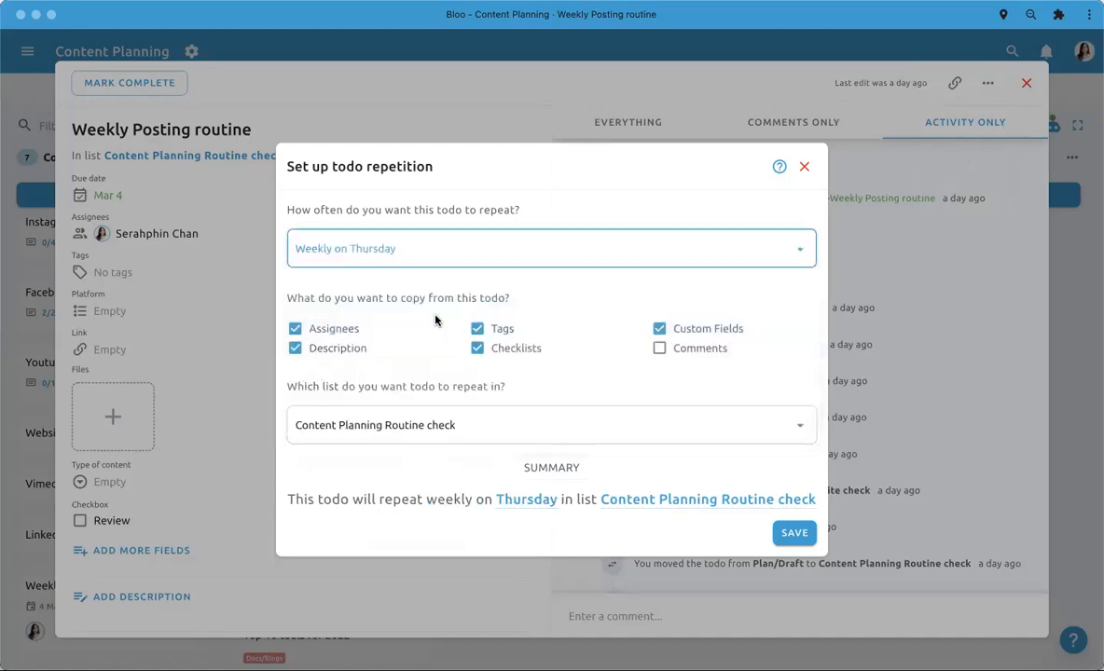
pyautogui.click(375, 262)
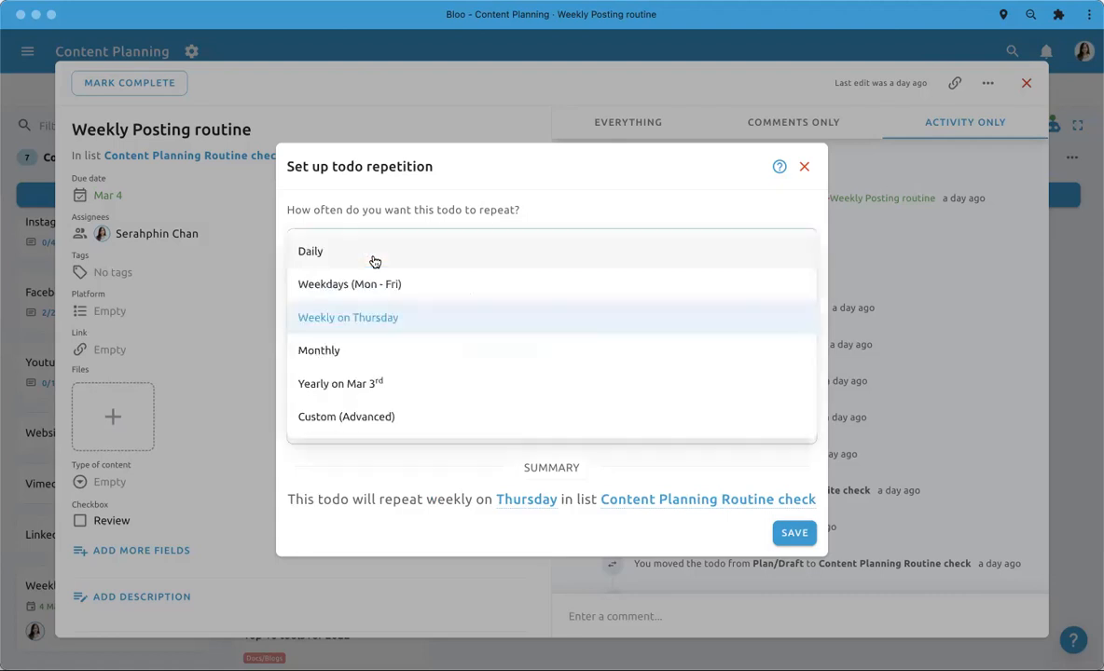
pyautogui.click(360, 351)
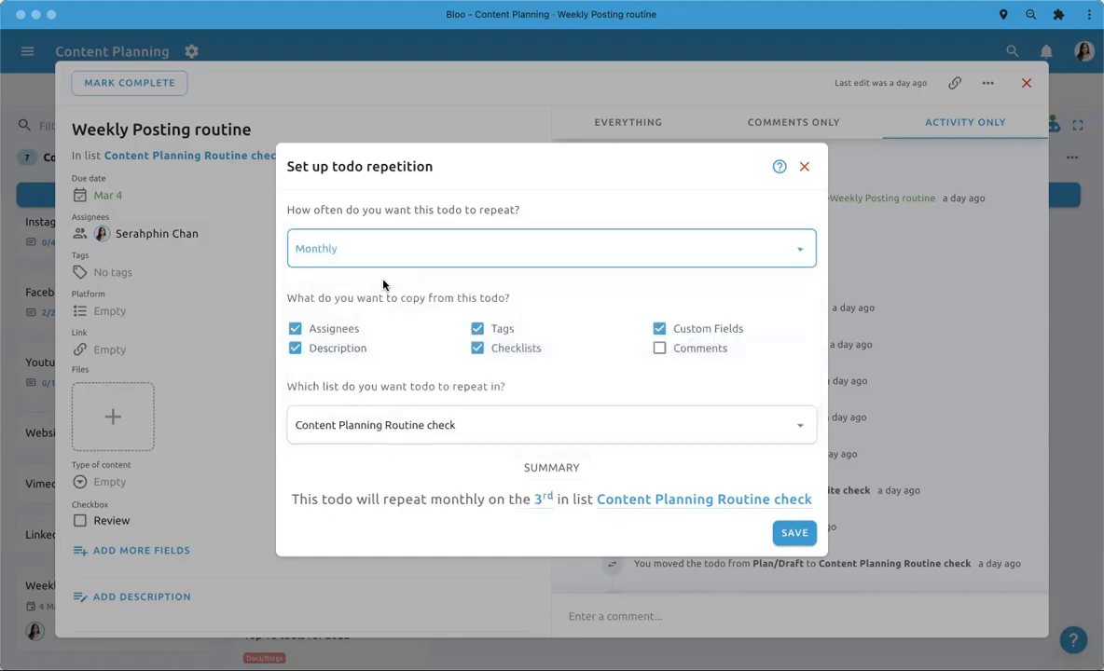
pyautogui.click(378, 261)
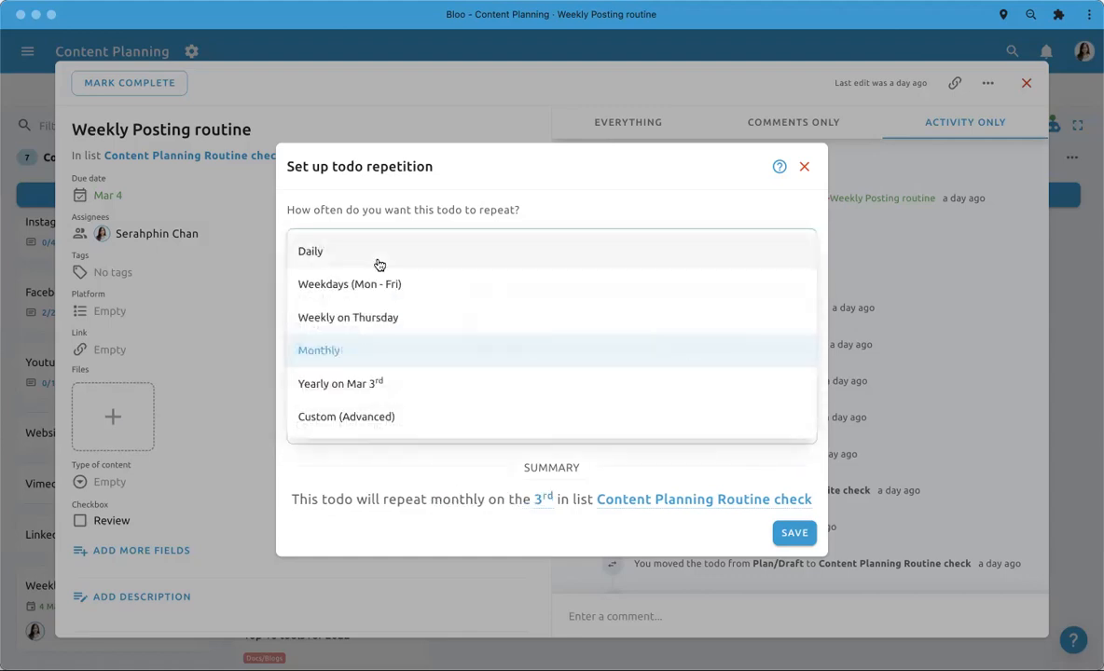
pyautogui.click(362, 383)
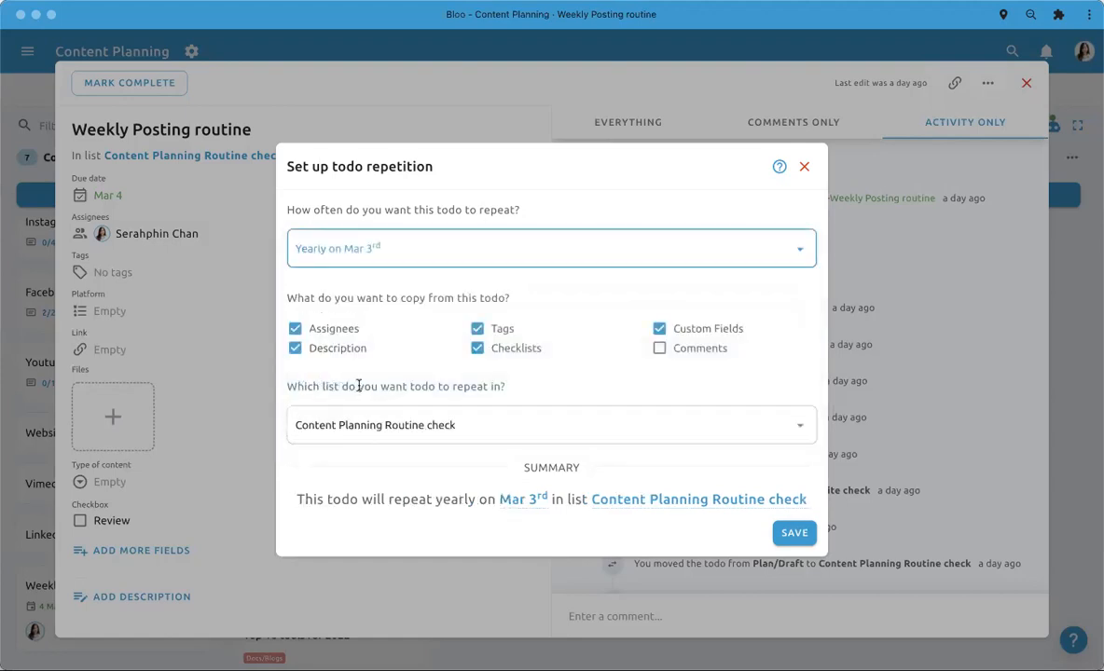
# - Try a Custom (Advanced) repetition for the todo, with the repeat ending after 5 times
pyautogui.click(379, 254)
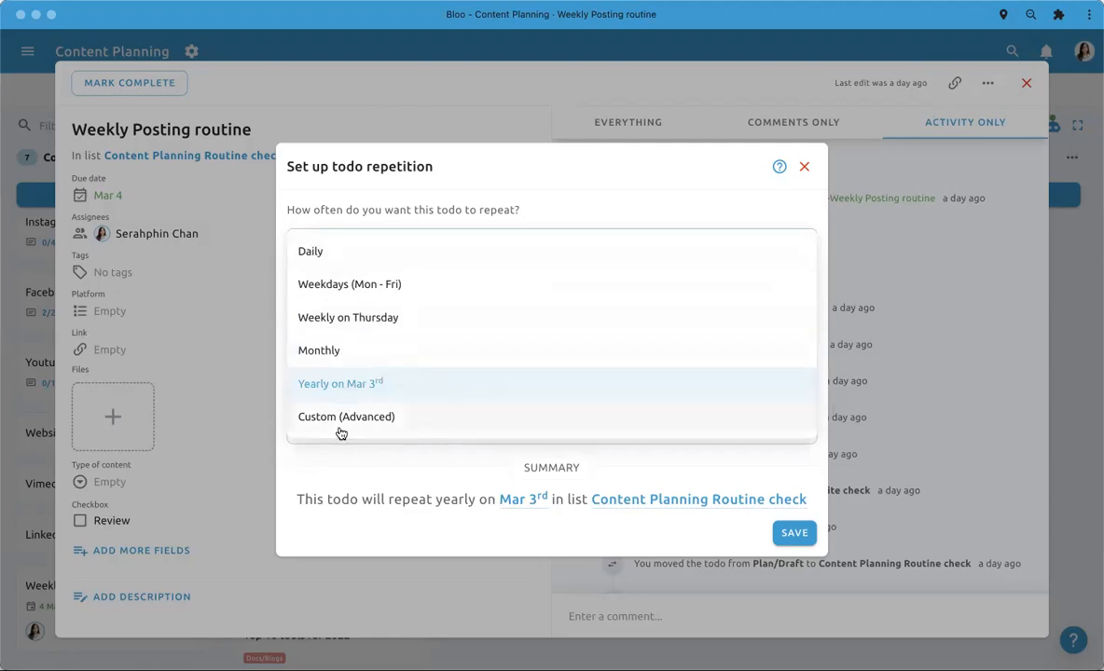
pyautogui.click(341, 429)
pyautogui.scroll(-2, 520, 424)
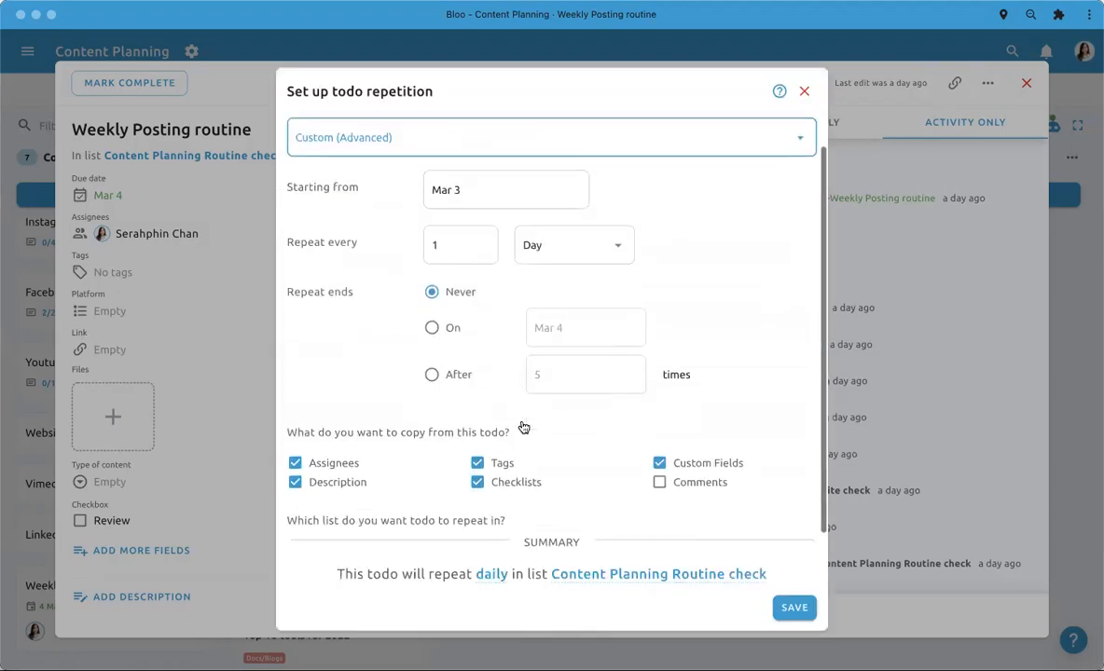
pyautogui.click(432, 374)
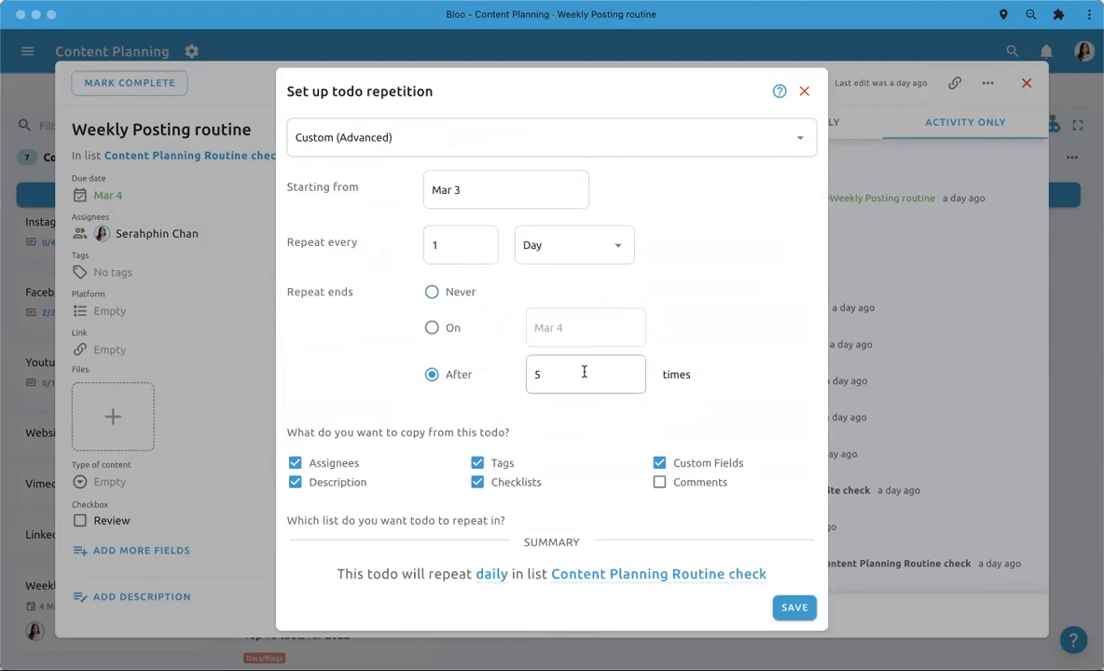
pyautogui.scroll(2, 480, 382)
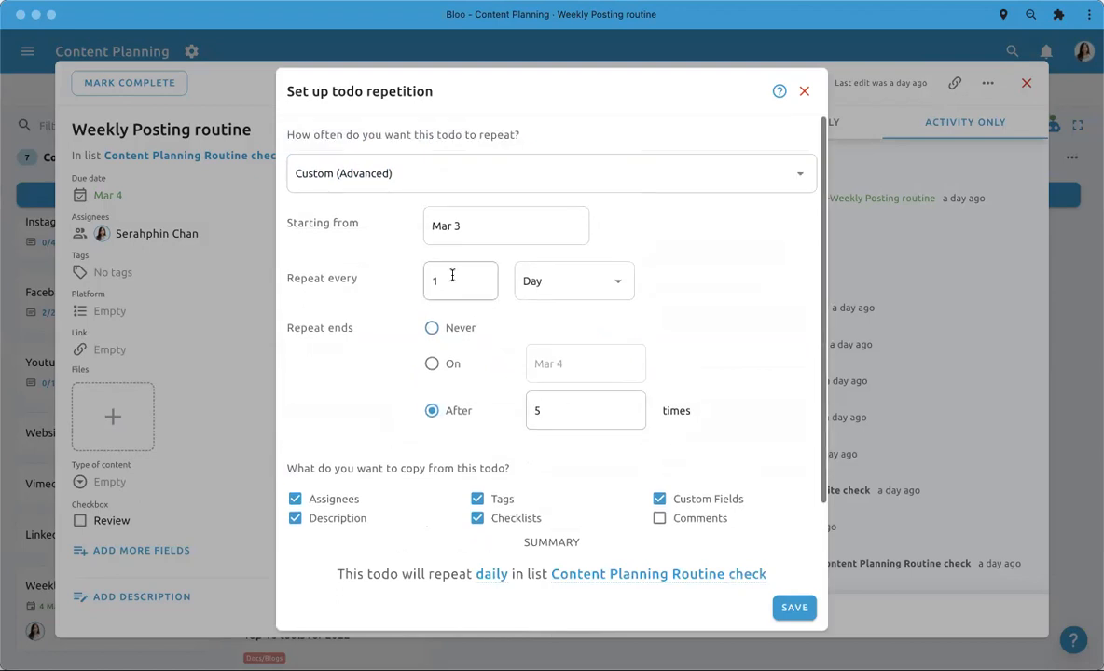
# - Set the todo to repeat Weekly on Thursday in the Content Planning Routine check list, leave Comments out of the copy, and save
pyautogui.click(411, 177)
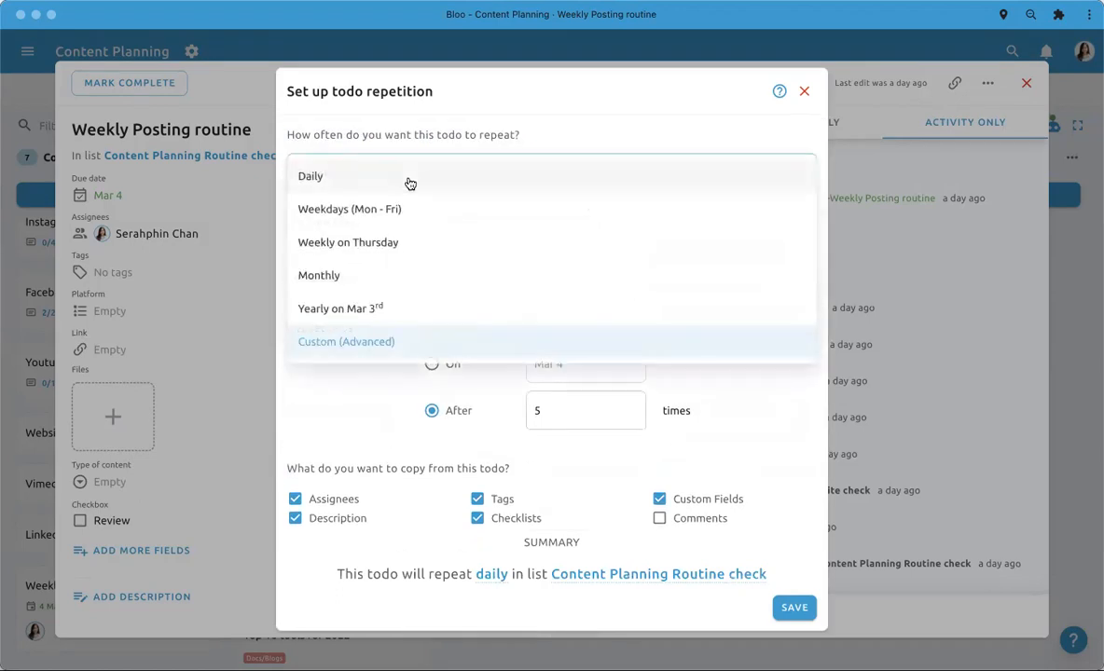
pyautogui.click(365, 250)
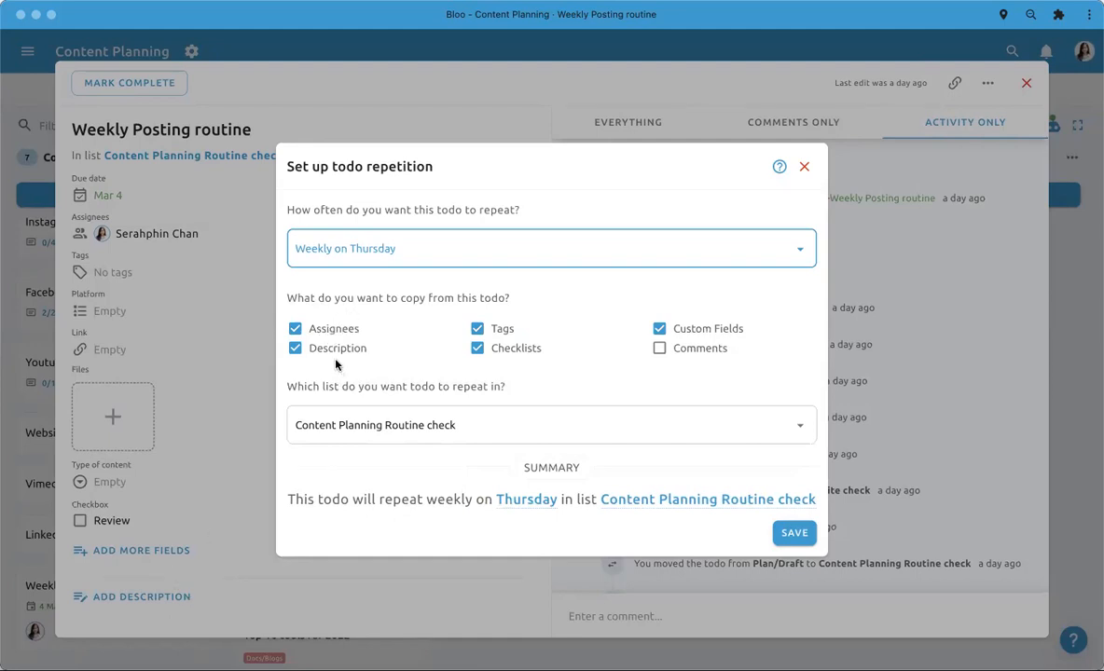
pyautogui.click(659, 349)
pyautogui.click(658, 351)
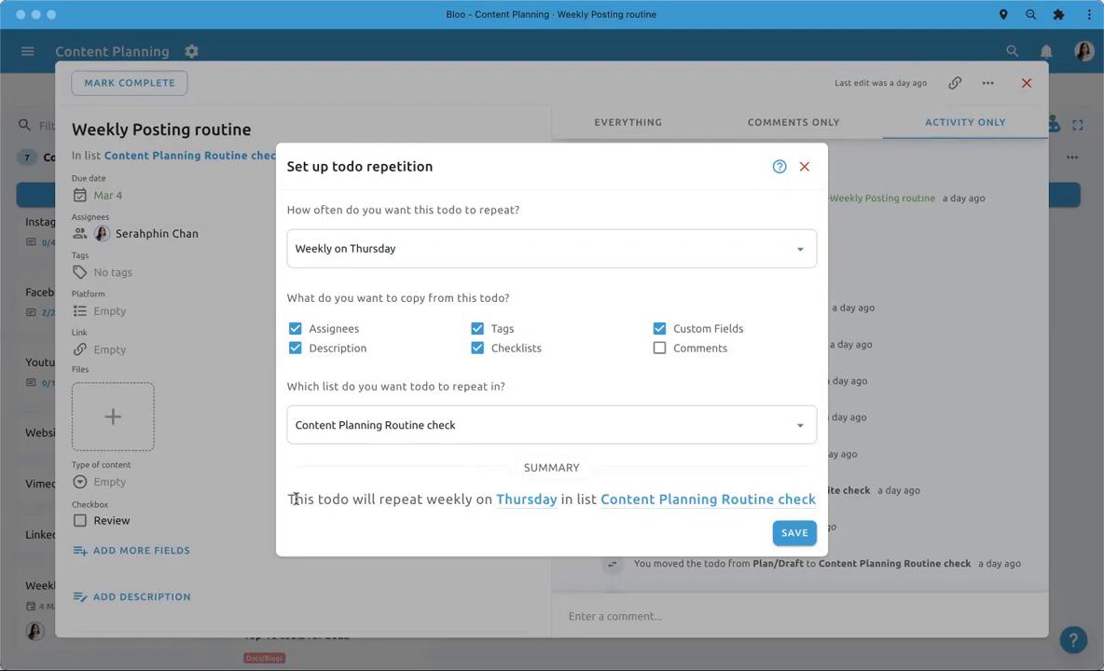
pyautogui.moveTo(290, 499); pyautogui.dragTo(687, 514)
pyautogui.click(690, 516)
pyautogui.click(792, 532)
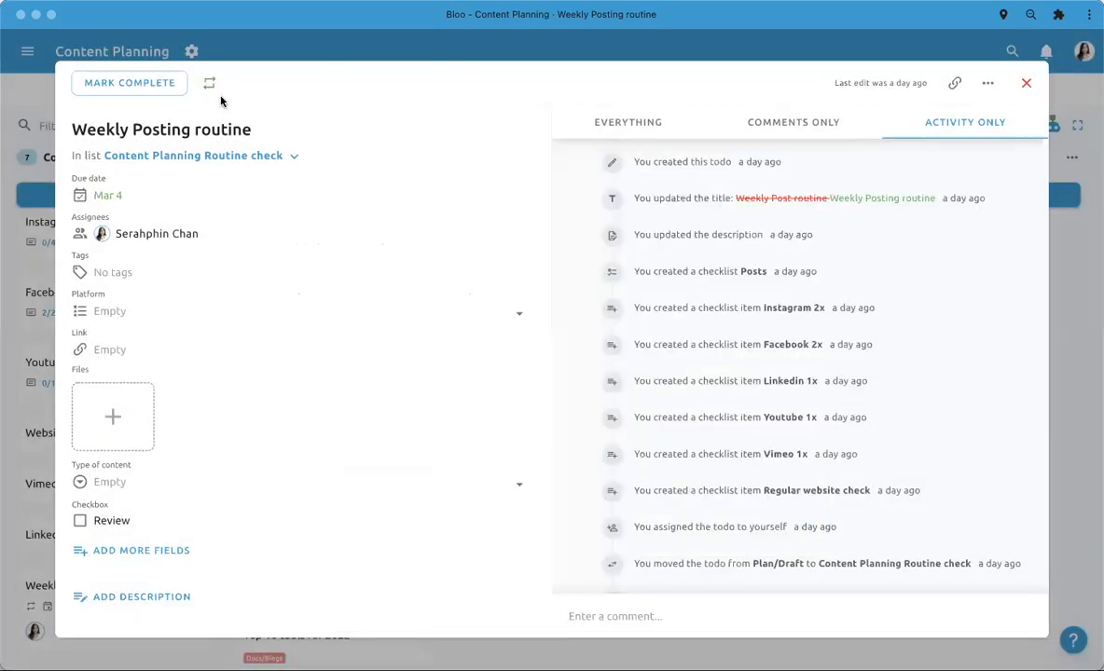
# - Check the saved repetition settings without changing them, review the Posts checklist, and close the Weekly Posting routine todo
pyautogui.moveTo(211, 90)
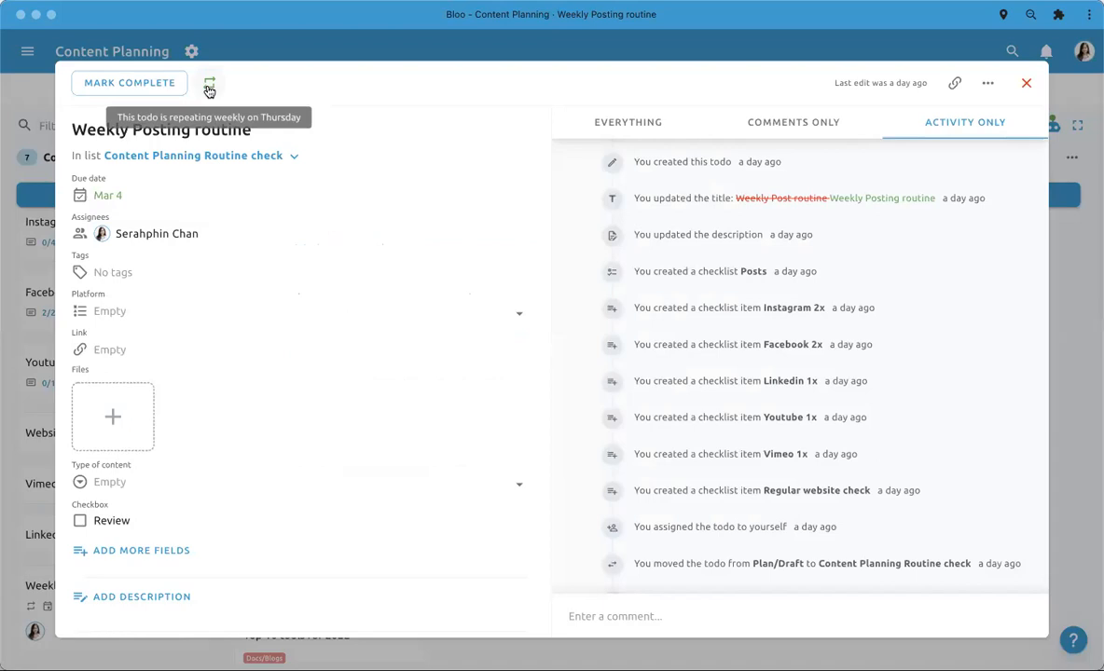
pyautogui.click(210, 86)
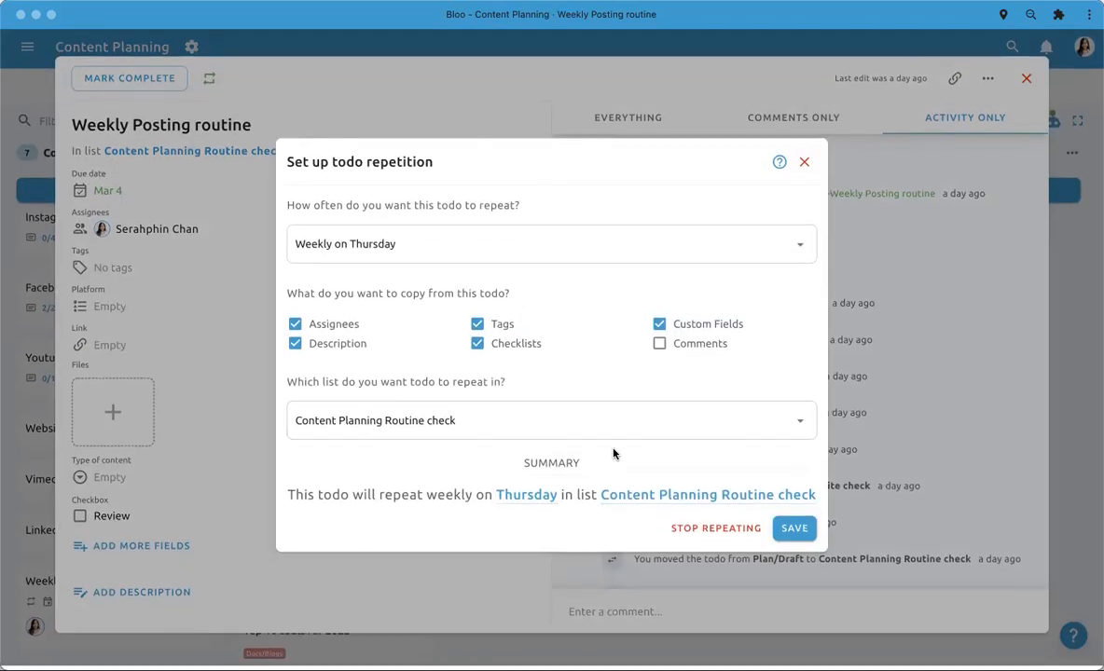
pyautogui.click(807, 164)
pyautogui.scroll(-5, 459, 433)
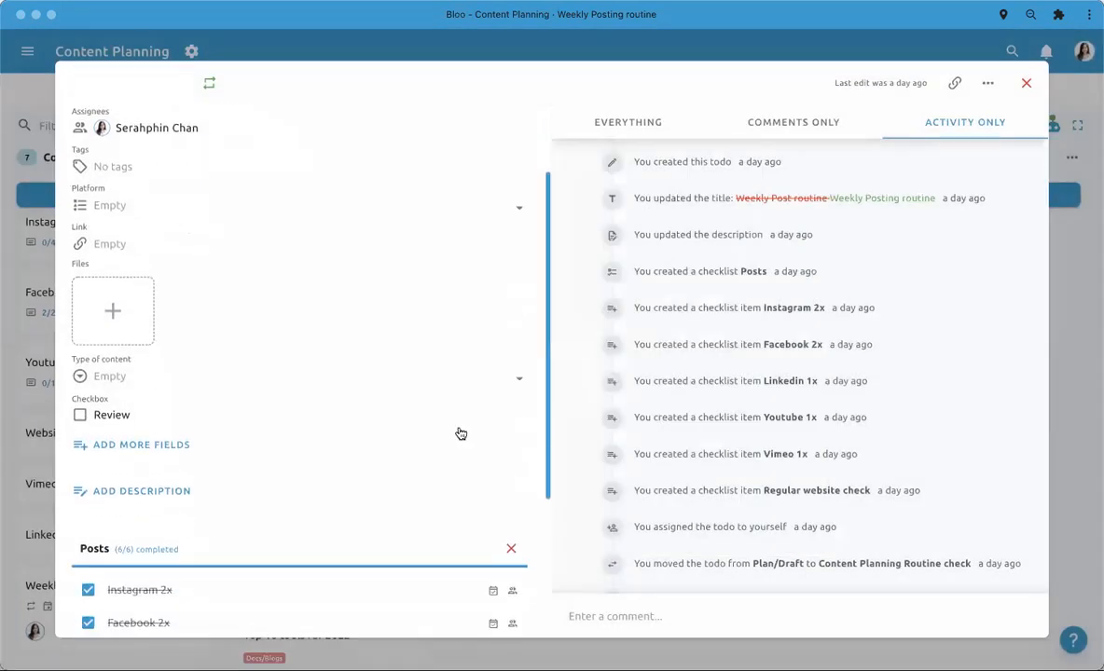
pyautogui.scroll(-3, 222, 443)
pyautogui.click(44, 318)
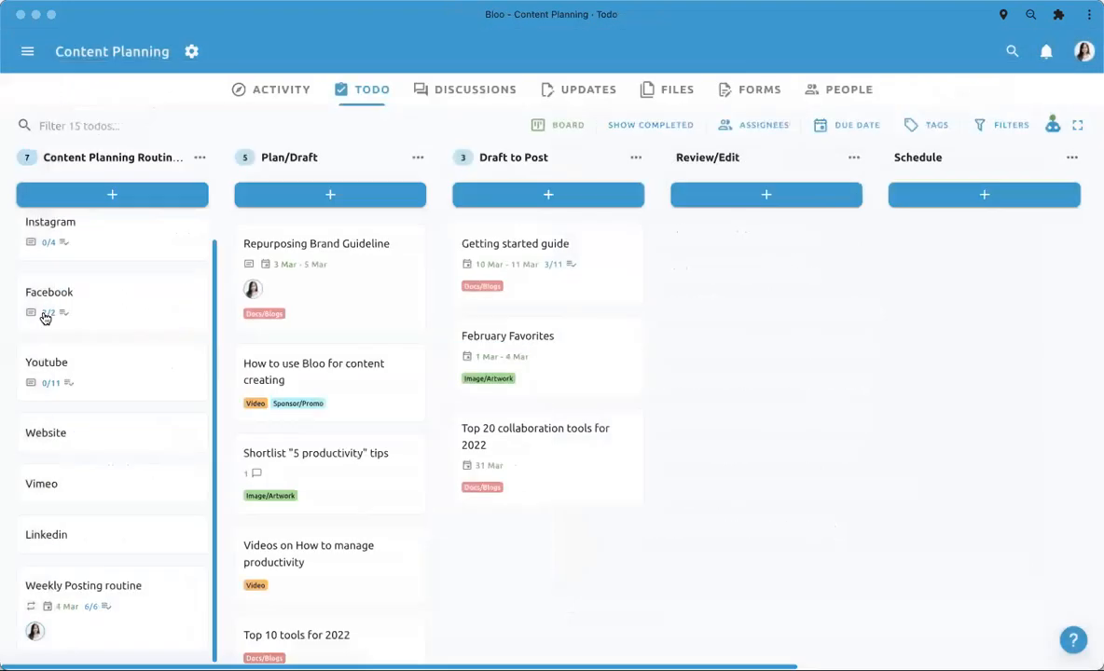
# - Filter the board's todos by the Video tag, and clear the tag filter again
pyautogui.click(929, 127)
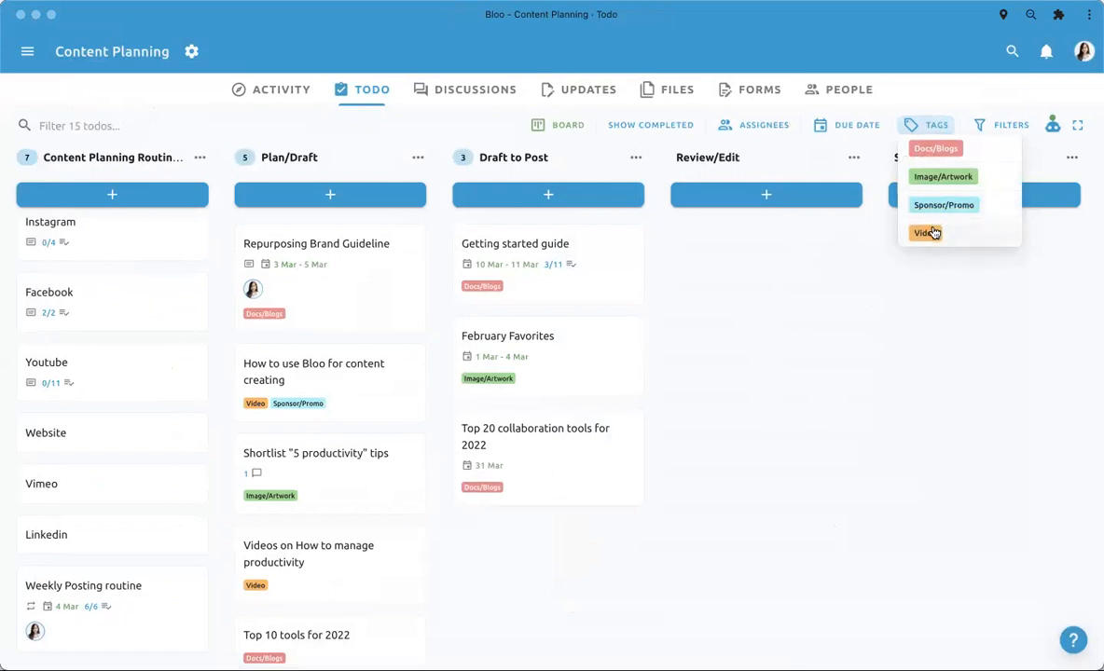
pyautogui.click(927, 128)
pyautogui.click(927, 128)
pyautogui.click(925, 232)
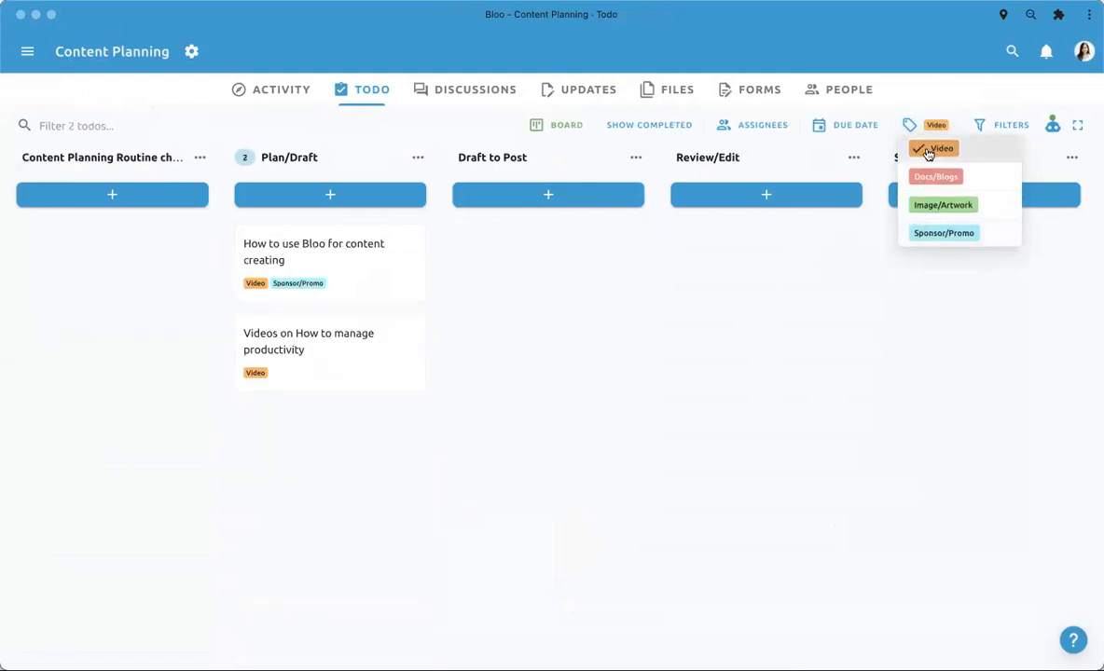
pyautogui.click(255, 411)
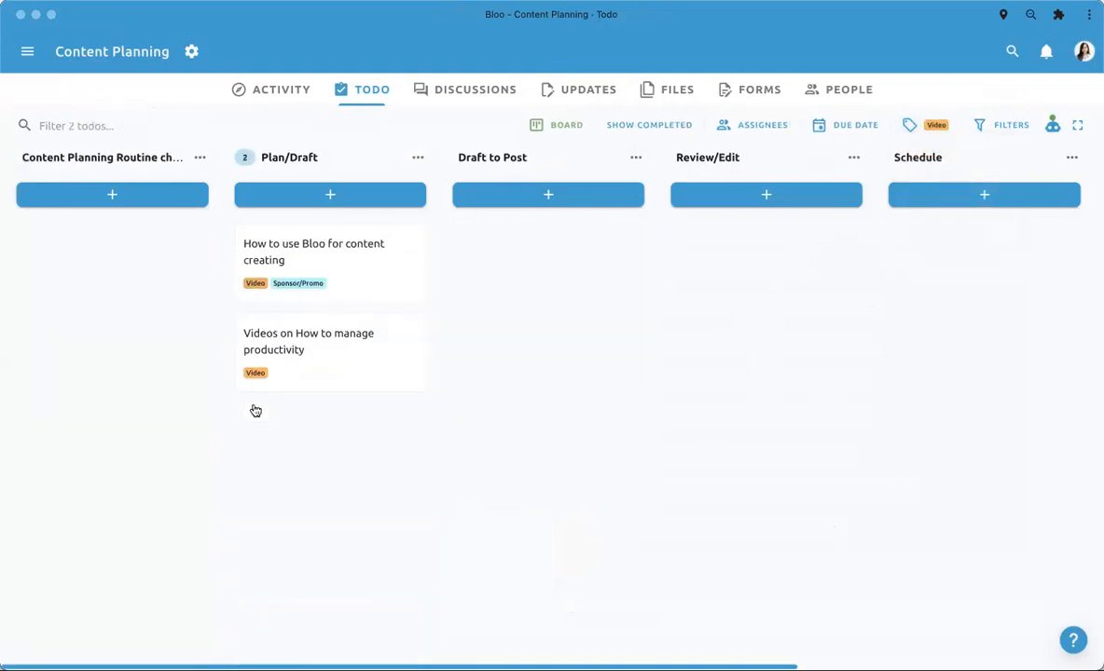
pyautogui.click(258, 373)
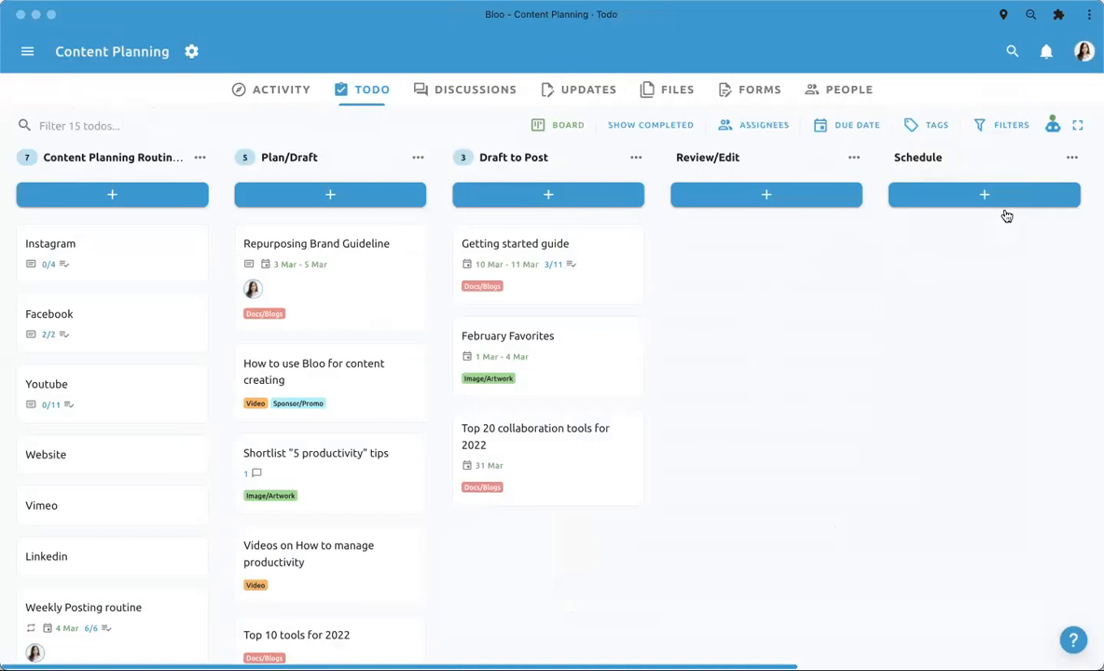
# - Open the Getting started guide todo in Draft to Post, look over its fields, and close it
pyautogui.click(573, 301)
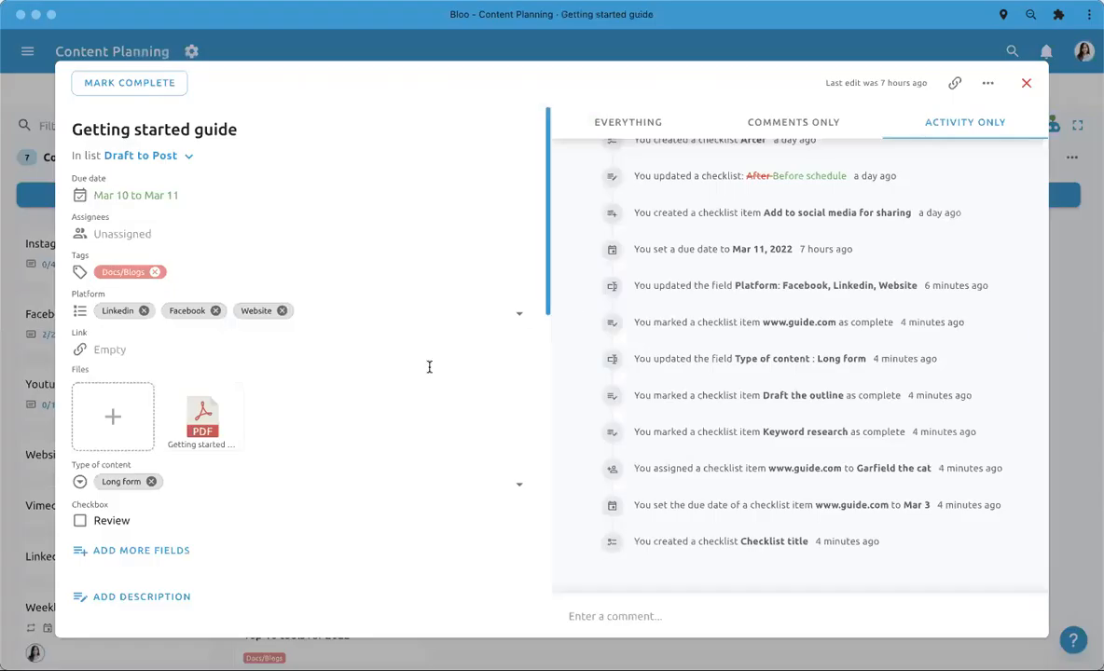
pyautogui.scroll(-1, 429, 371)
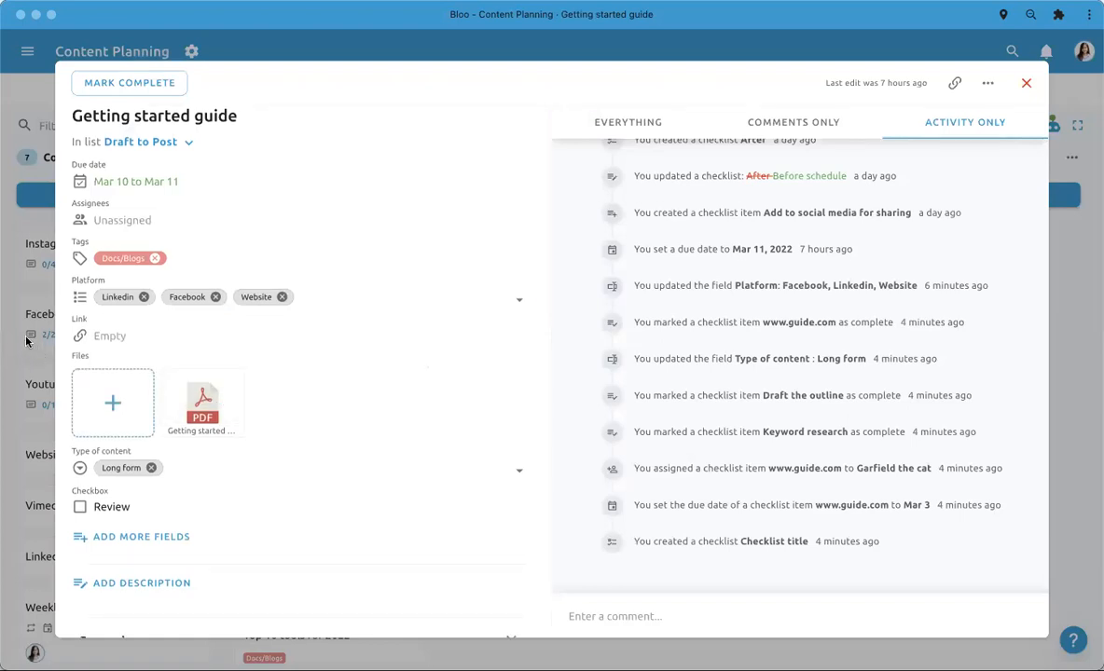
pyautogui.click(1025, 82)
# - Apply an advanced filter to the board's todos with the Platform field, the condition is, and one platform as the value
pyautogui.click(1011, 131)
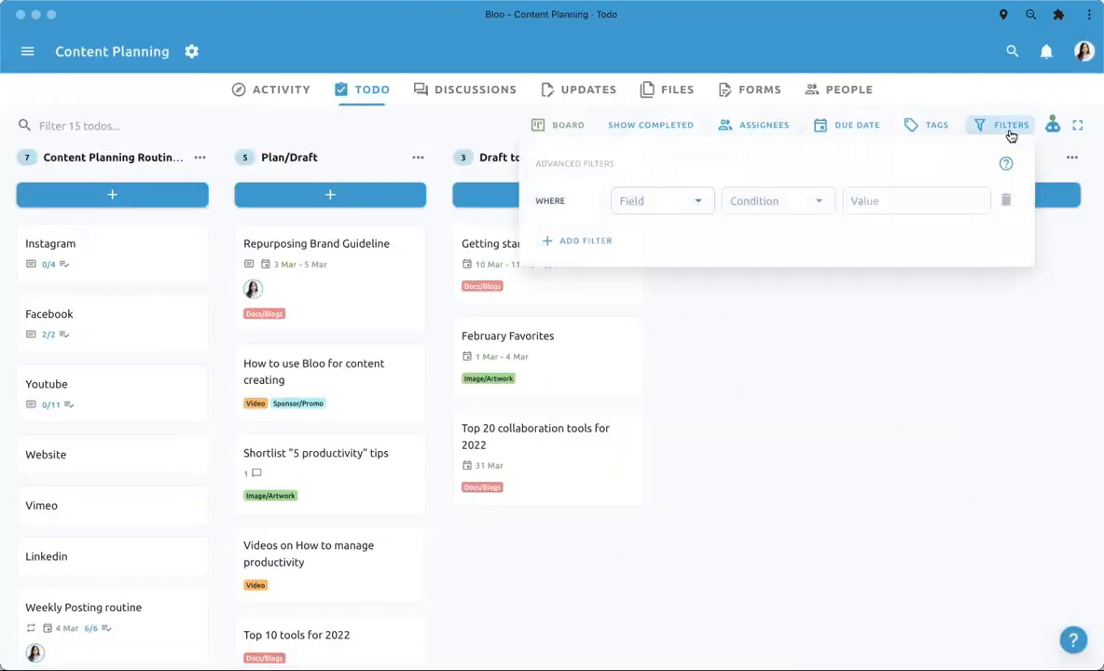
pyautogui.click(680, 207)
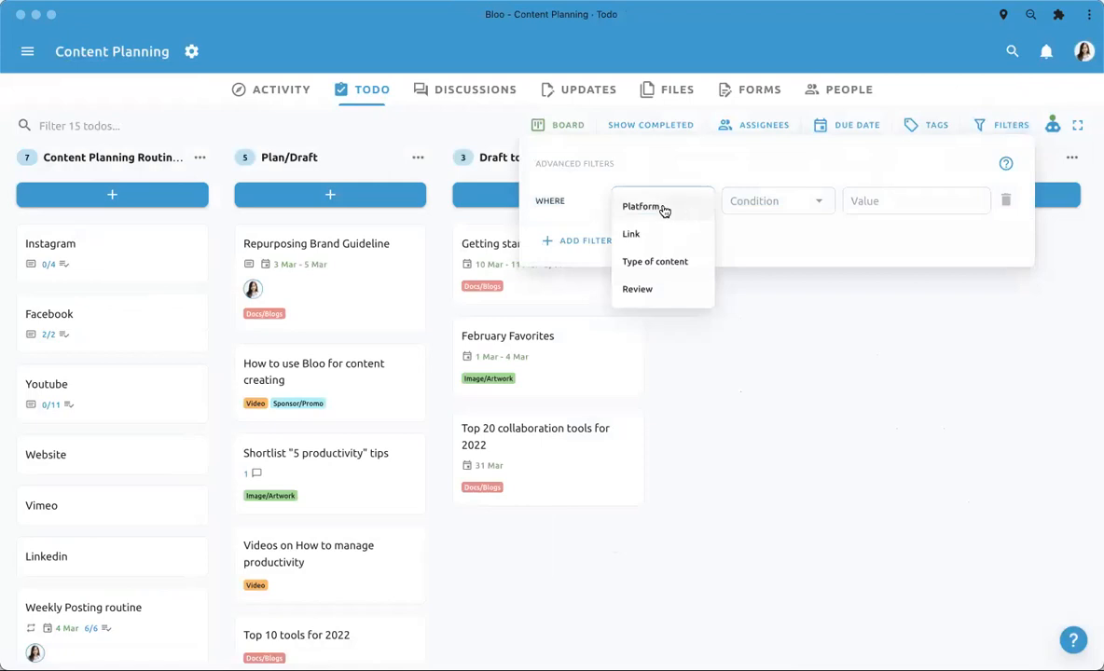
pyautogui.click(671, 208)
pyautogui.click(768, 205)
pyautogui.click(763, 261)
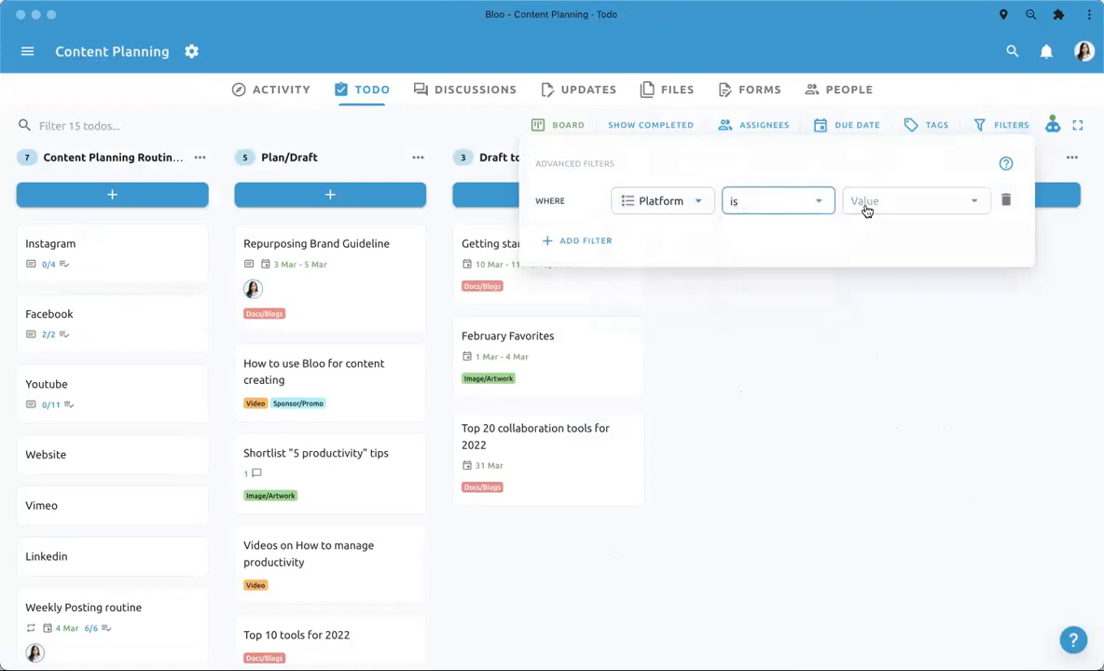
pyautogui.click(867, 209)
pyautogui.click(864, 243)
pyautogui.click(727, 317)
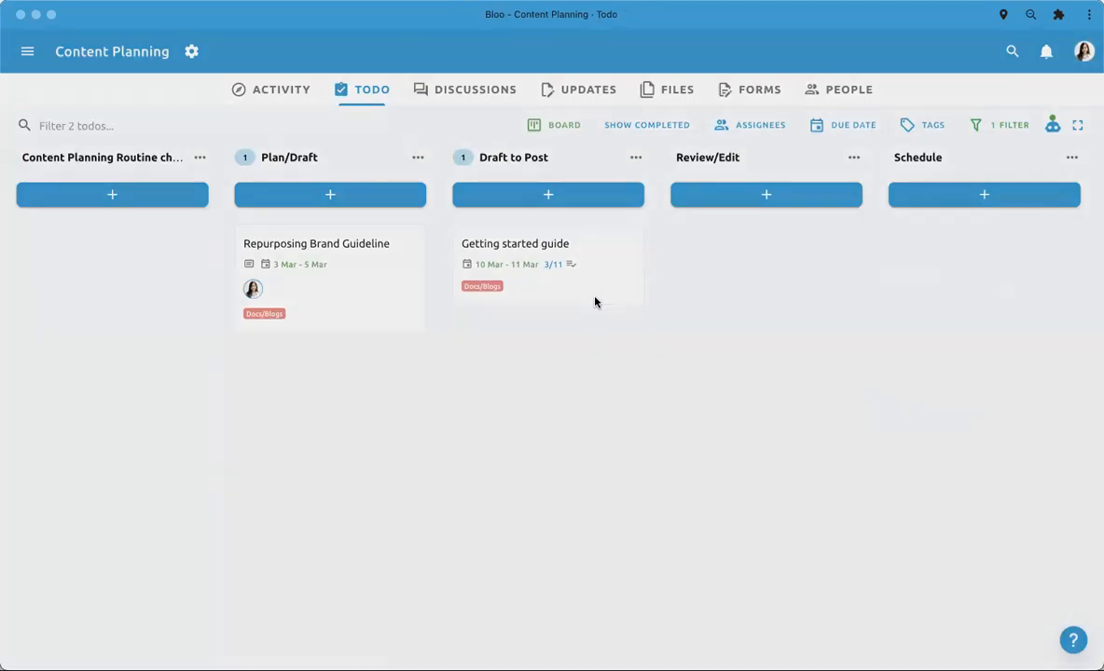
# - Open the Getting started guide todo in Draft to Post, review its custom fields and checklists, and close it
pyautogui.click(595, 300)
pyautogui.scroll(-2, 166, 382)
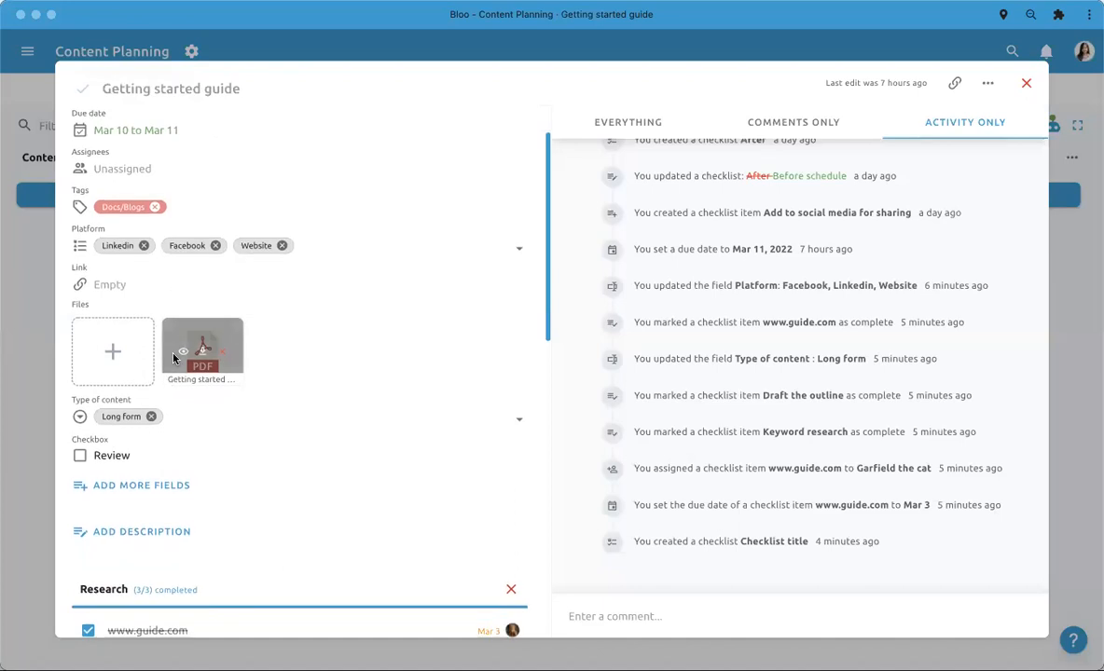
pyautogui.scroll(-2, 197, 317)
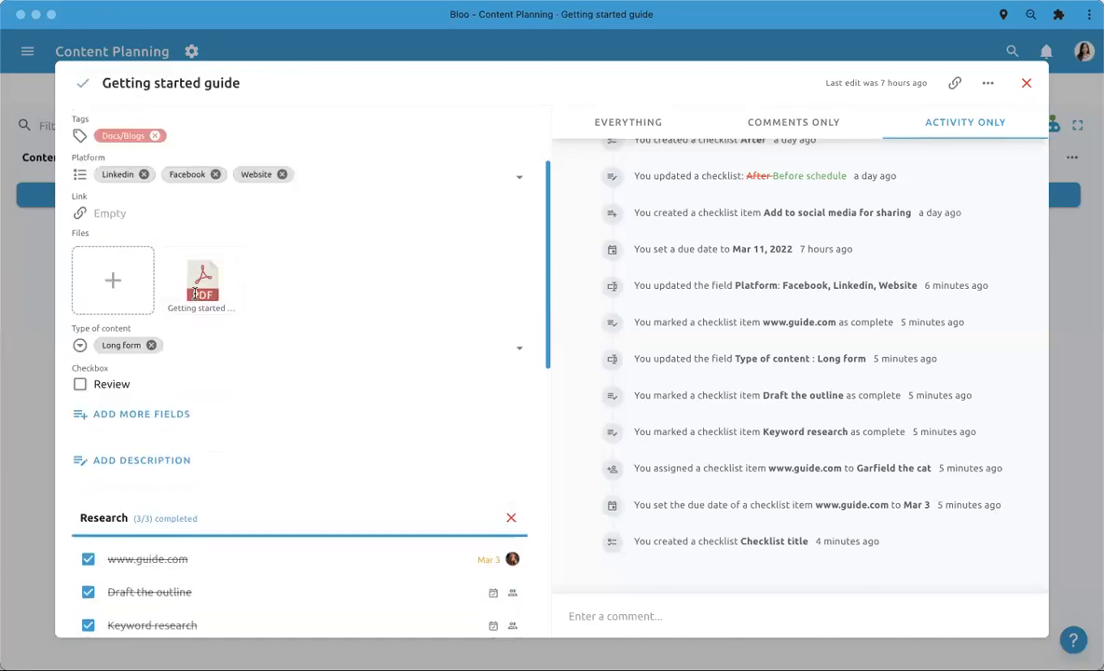
pyautogui.scroll(-3, 203, 360)
pyautogui.scroll(-12, 204, 360)
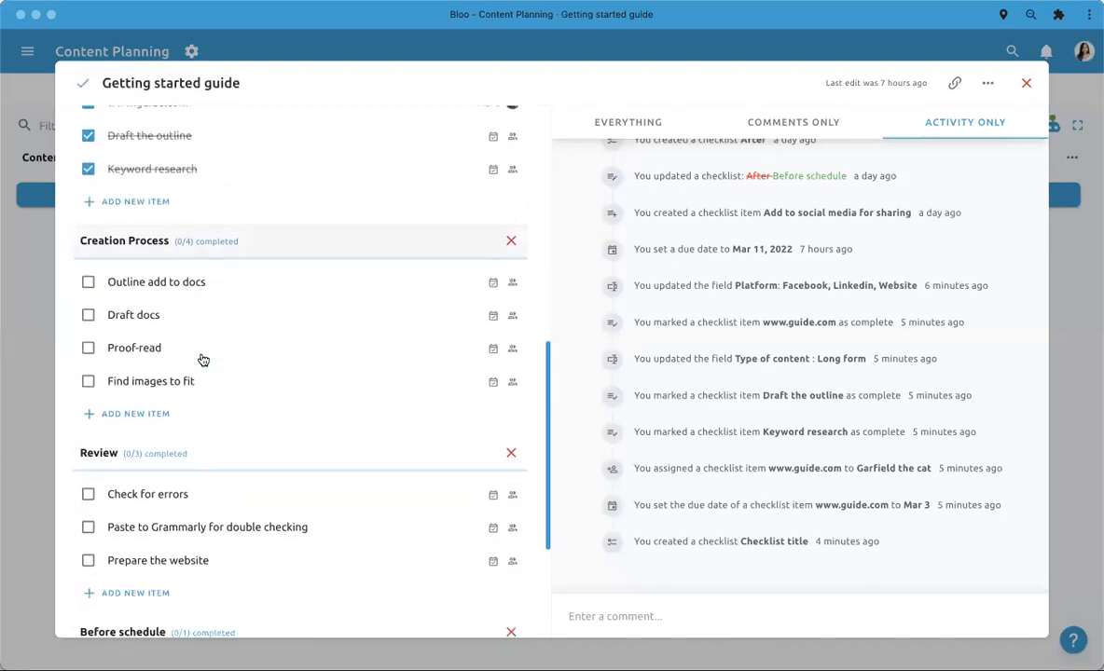
pyautogui.scroll(10, 203, 360)
pyautogui.scroll(9, 203, 360)
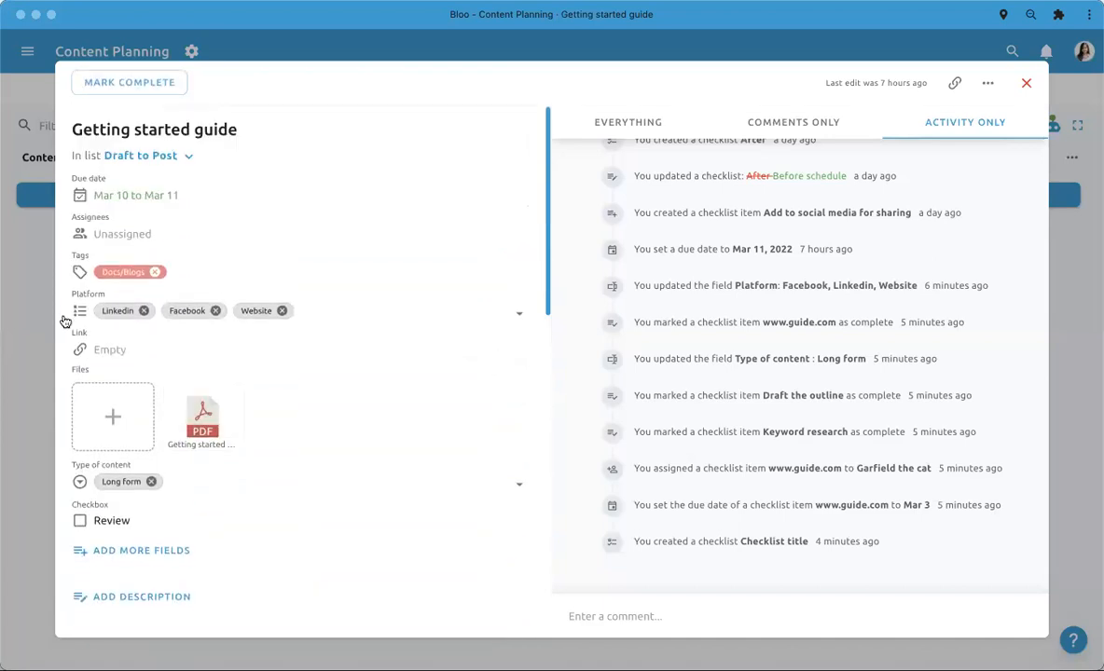
pyautogui.scroll(-4, 264, 522)
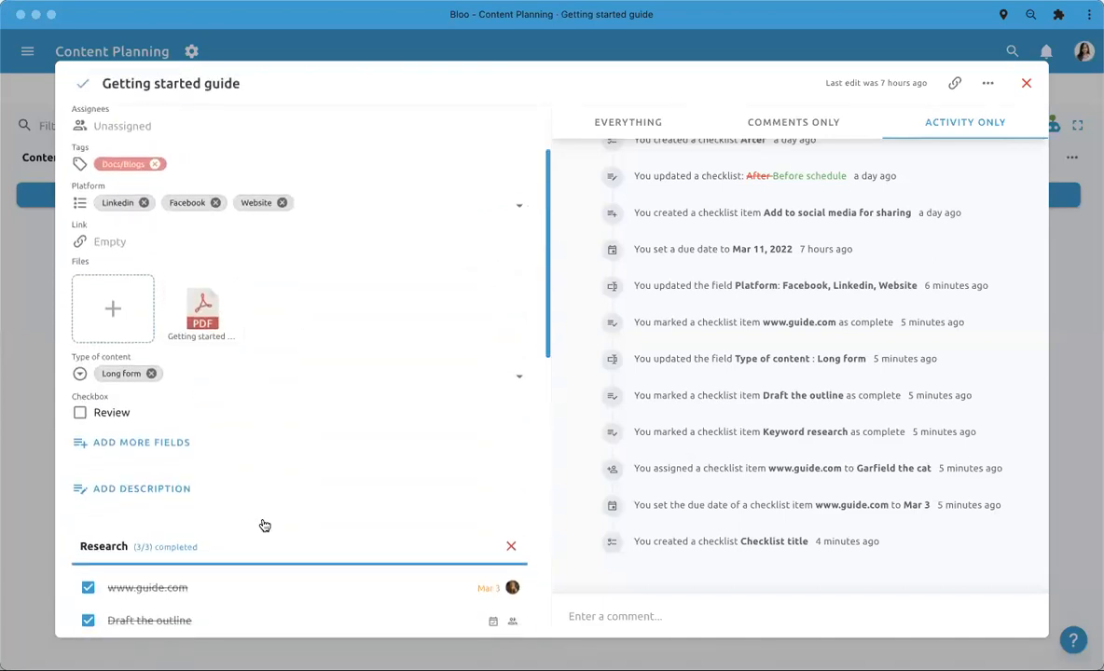
pyautogui.scroll(4, 264, 522)
pyautogui.click(19, 399)
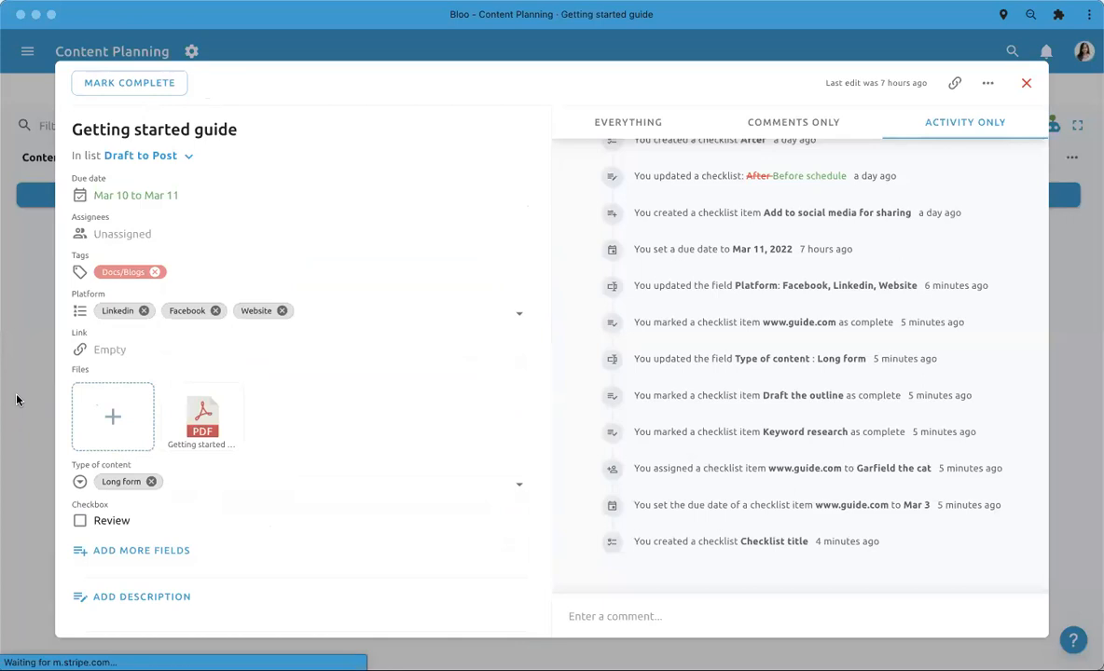
# - Remove the Platform condition from the board's advanced filters and close the filter settings
pyautogui.click(1010, 125)
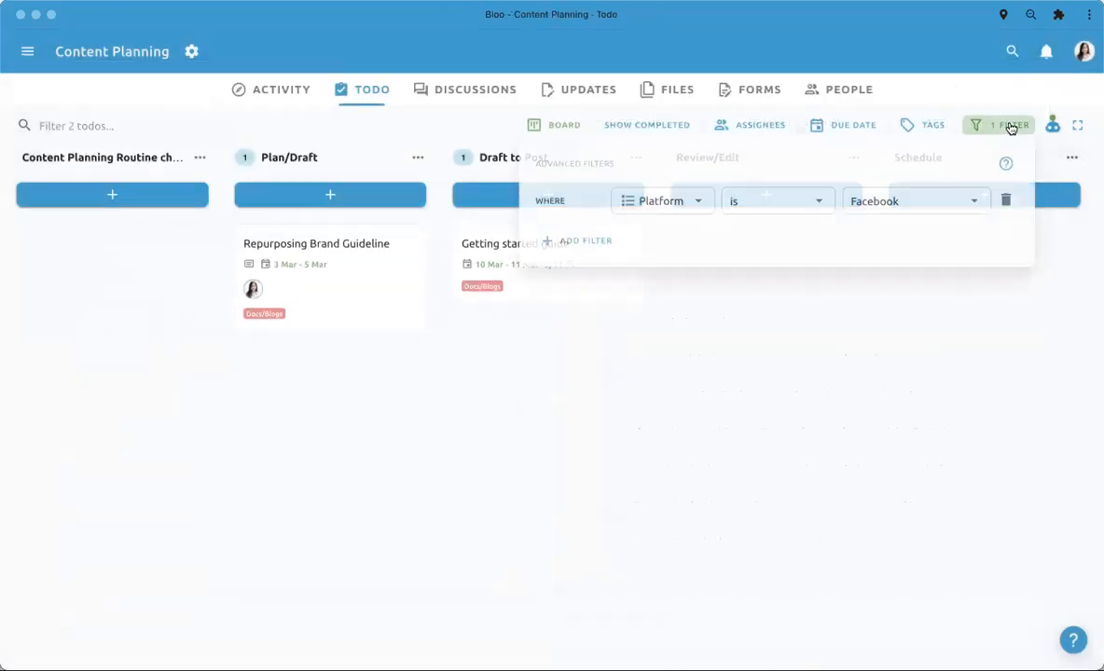
pyautogui.click(1004, 201)
pyautogui.click(878, 456)
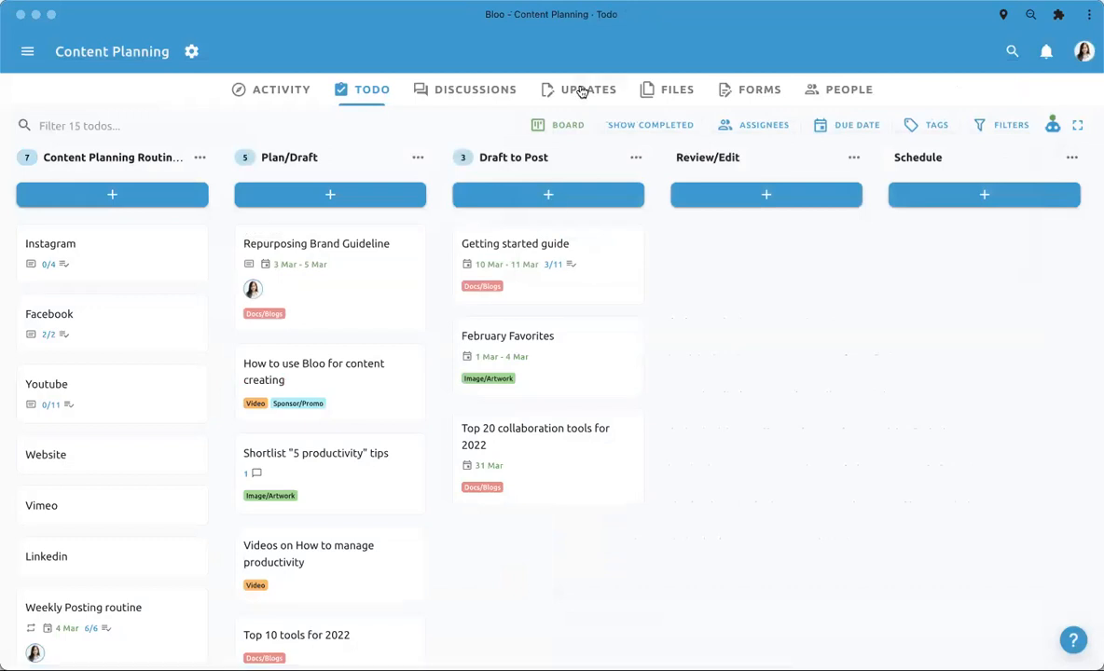
# - Open the project's automations, read through the rules, and close the list without changing any
pyautogui.click(1054, 127)
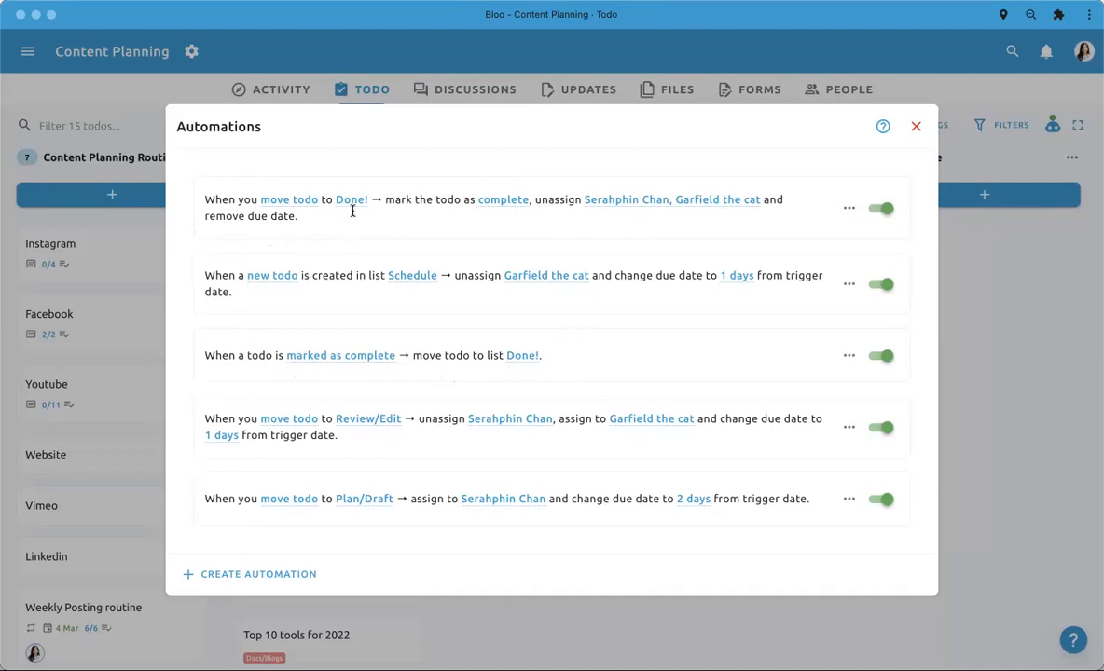
pyautogui.click(543, 613)
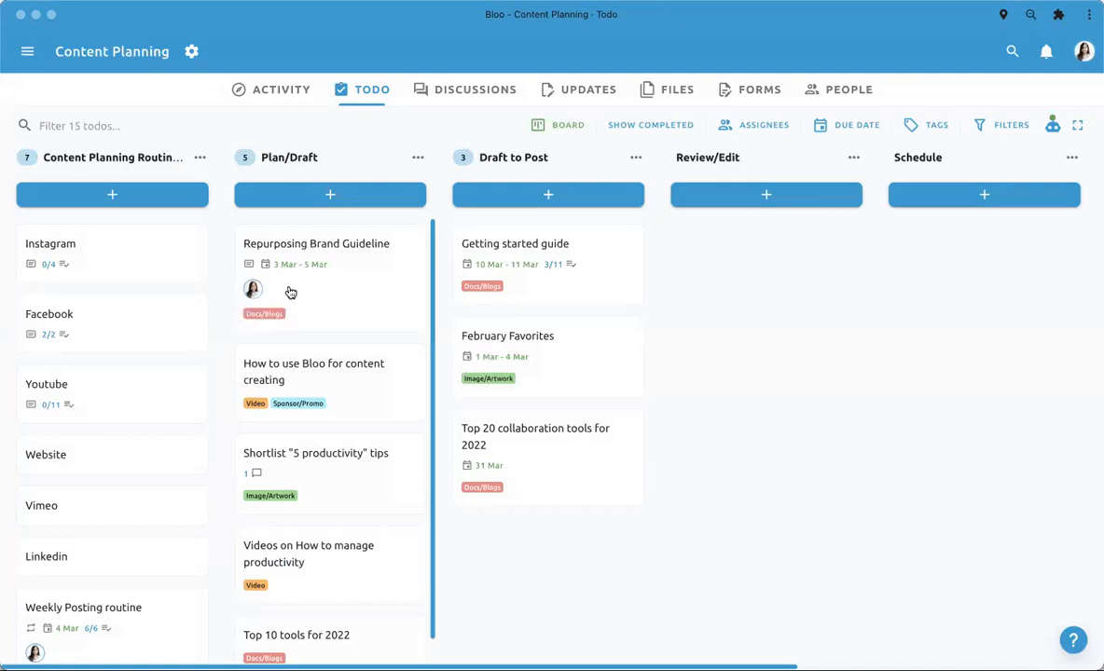
# - Mark the Repurposing Brand Guideline todo in Plan/Draft as complete, check its activity history, and close it
pyautogui.click(341, 294)
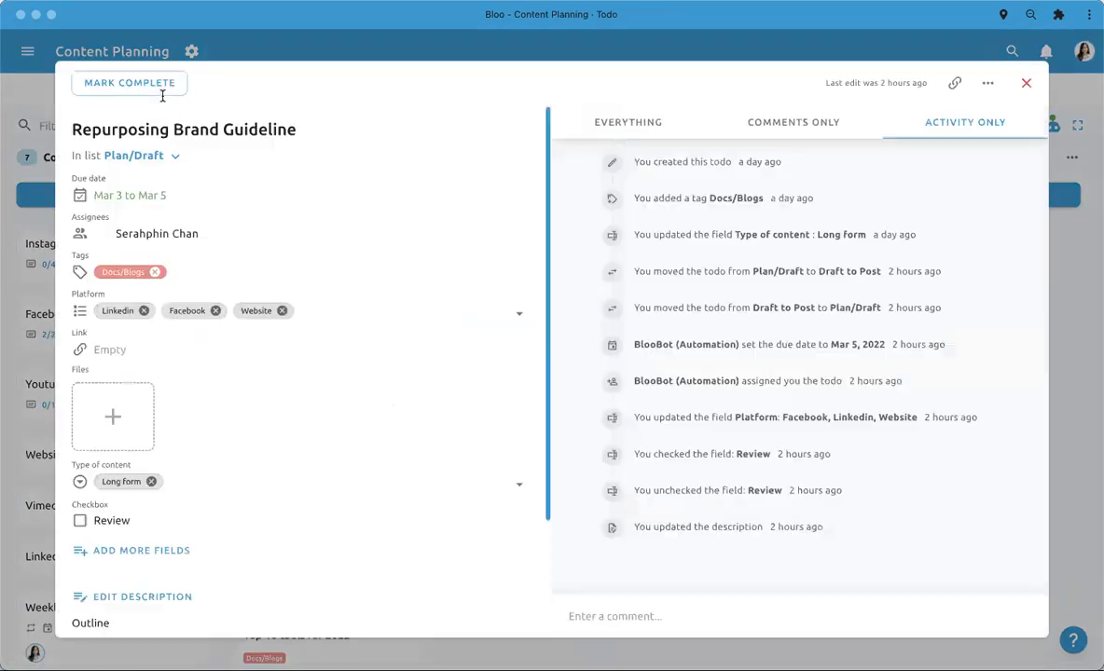
pyautogui.click(152, 85)
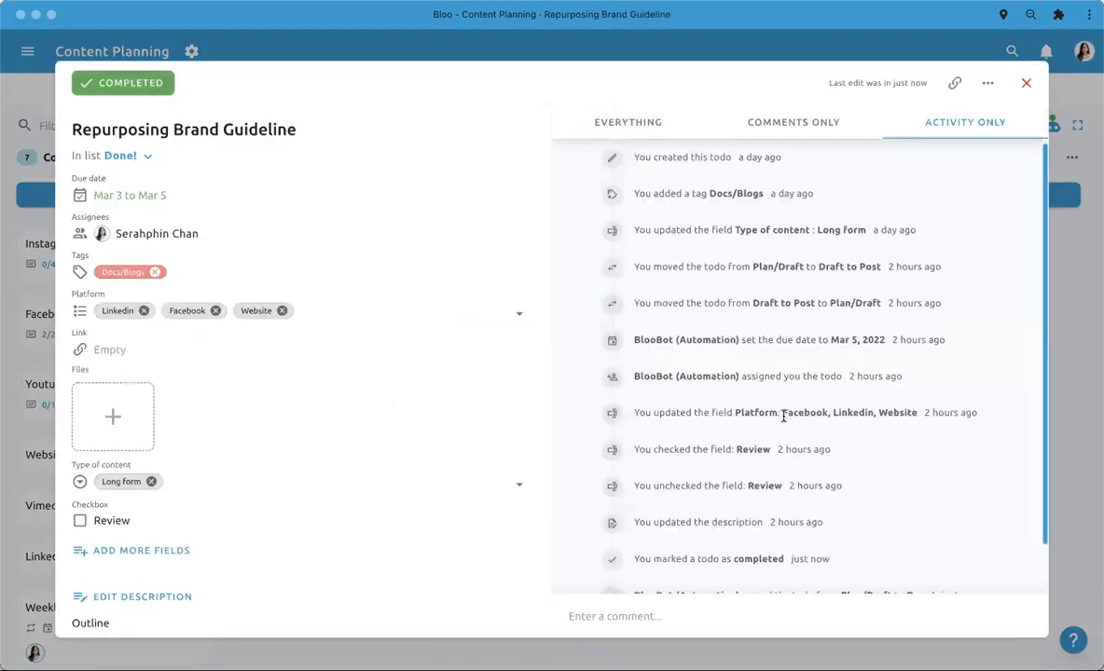
pyautogui.scroll(-2, 783, 415)
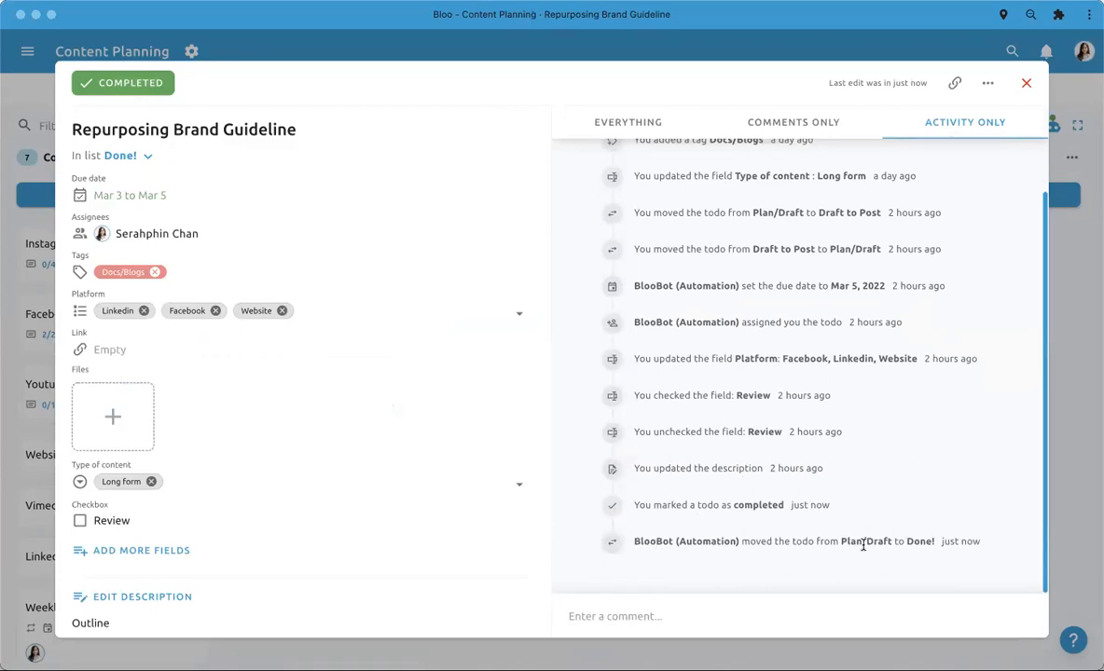
pyautogui.click(1073, 448)
# - Find the Repurposing Brand Guideline todo in the Done! list, open it to look over its details, and close it
pyautogui.hscroll(3, 981, 455)
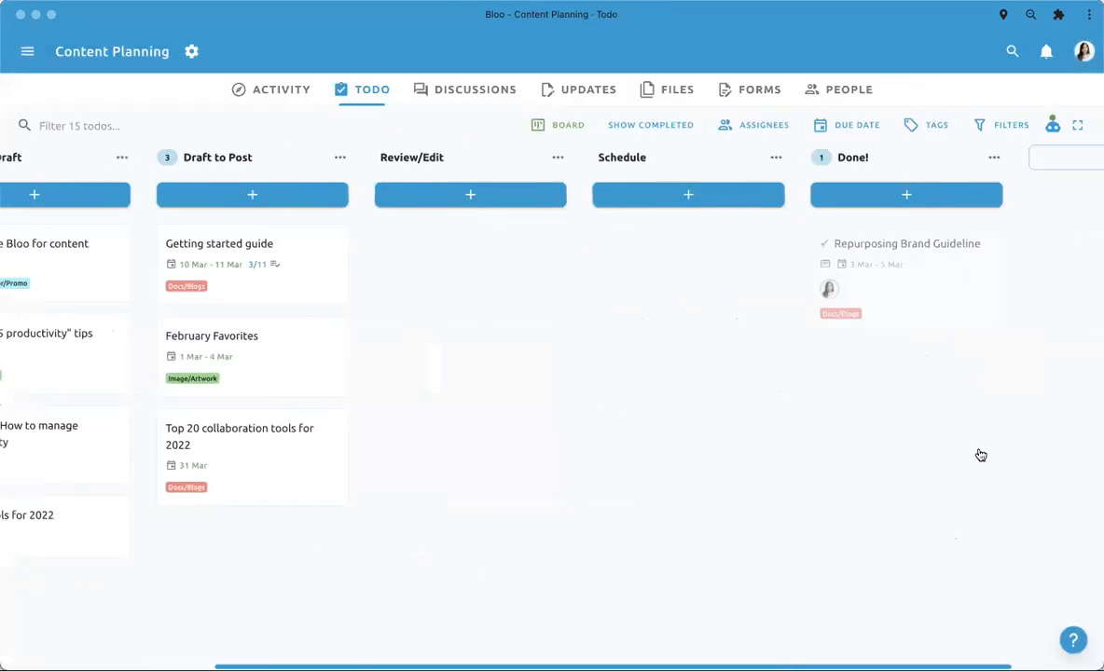
pyautogui.hscroll(2, 981, 455)
pyautogui.click(807, 311)
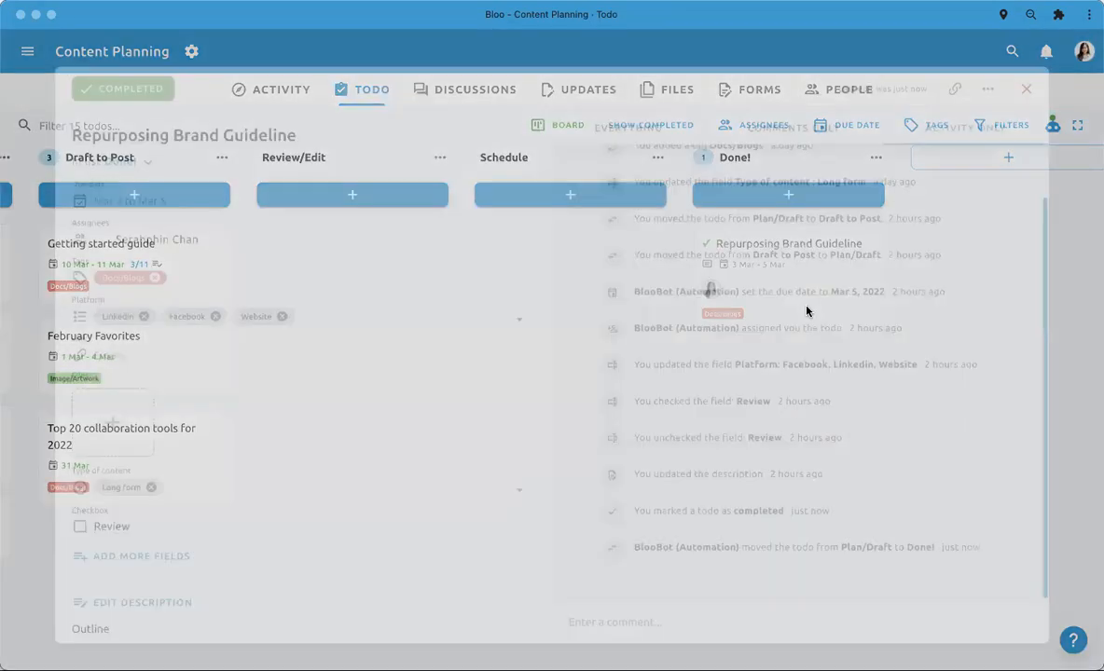
pyautogui.click(43, 198)
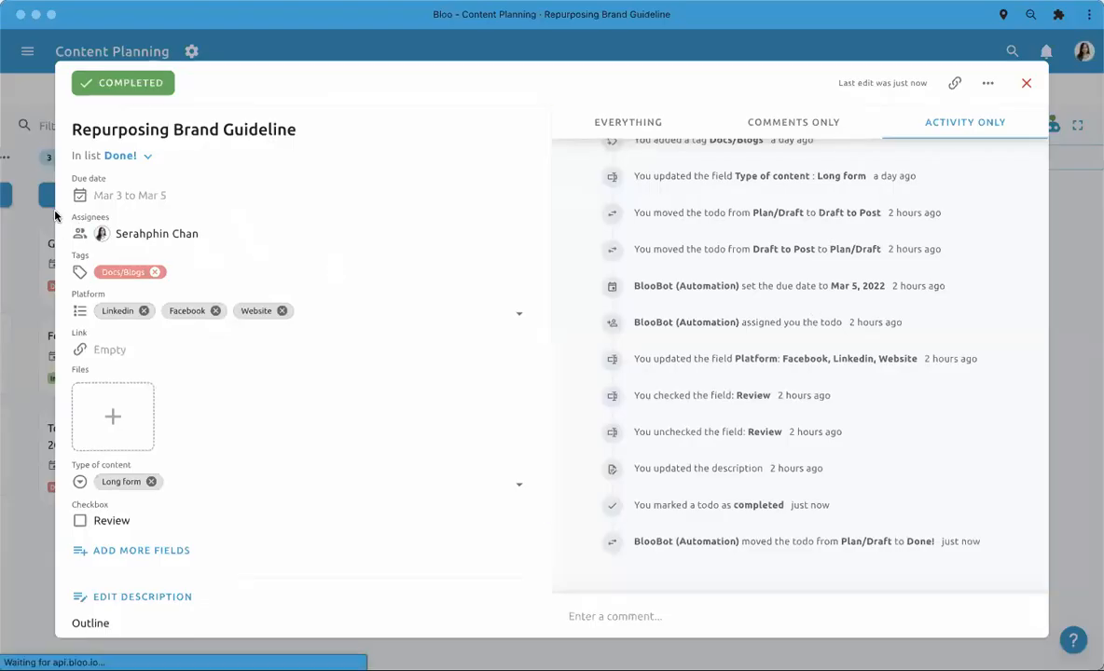
# - Move the February Favorites todo from Draft to Post to Done!, and check its activity history for automated changes
pyautogui.moveTo(377, 284); pyautogui.dragTo(310, 262)
pyautogui.moveTo(349, 339); pyautogui.dragTo(978, 236)
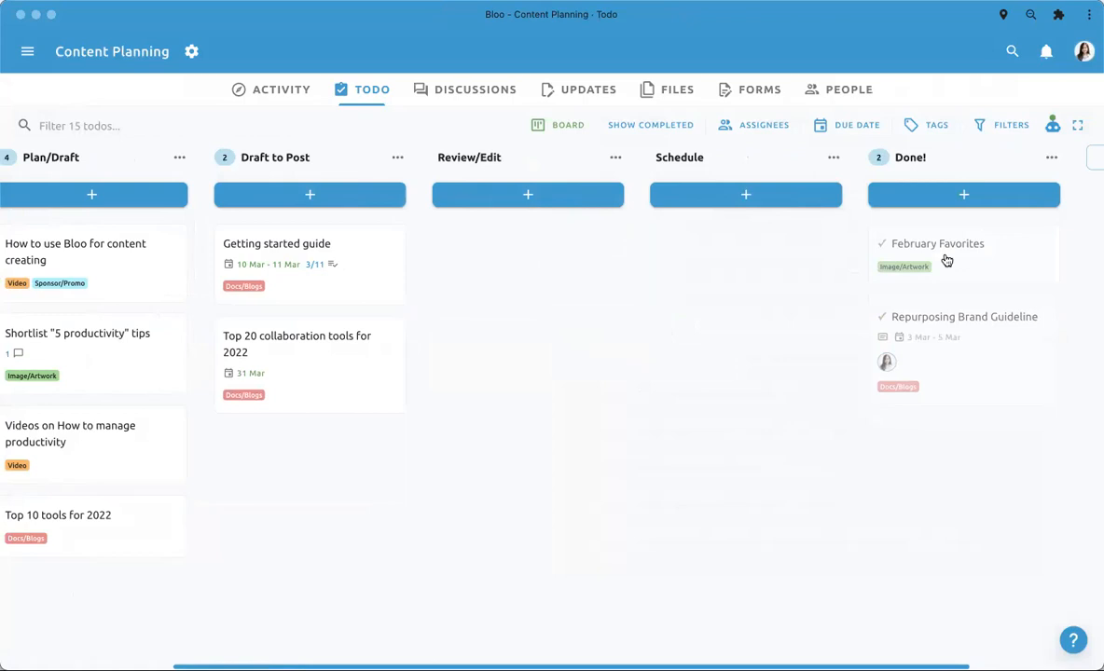
pyautogui.click(943, 262)
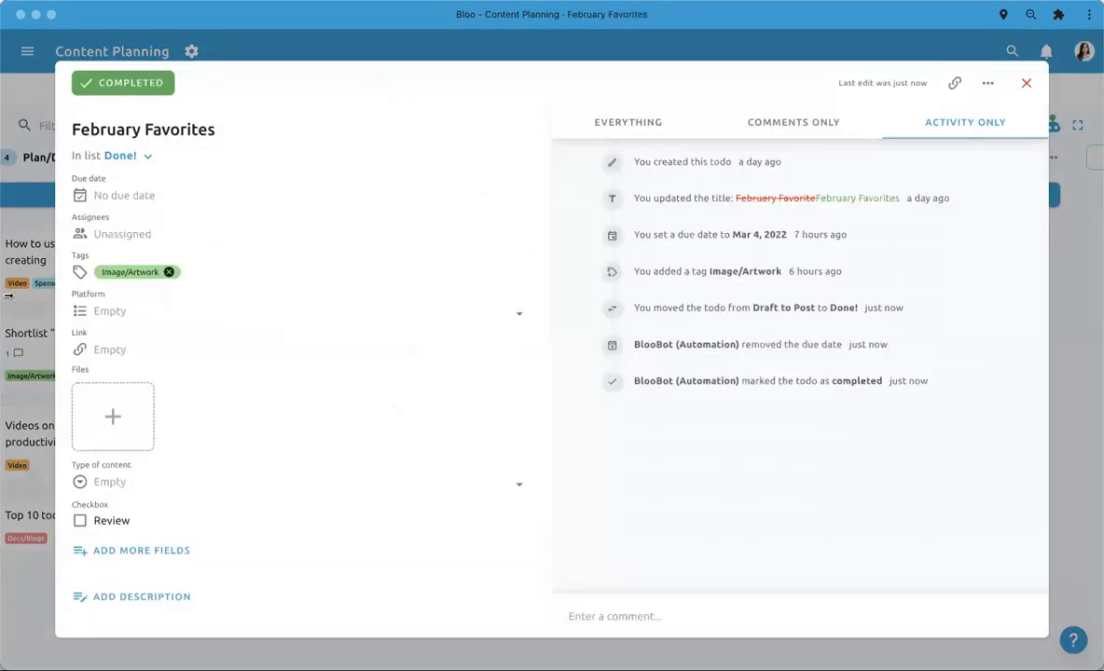
pyautogui.click(16, 296)
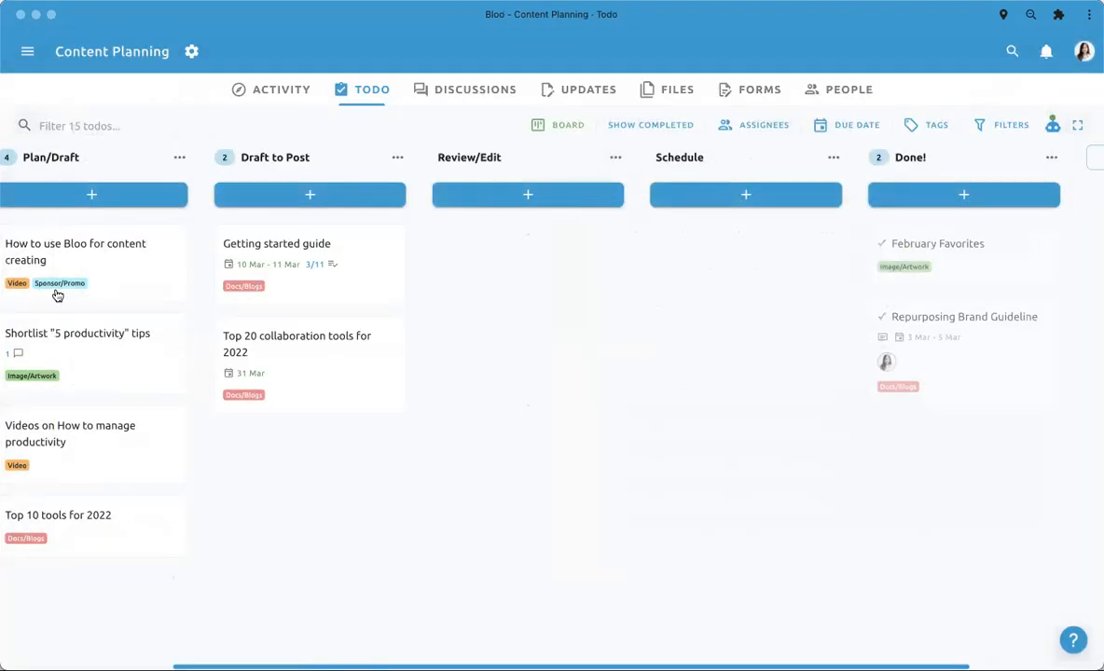
# - Reopen the project's automations to read the rule for todos moved to Review/Edit, and close the list
pyautogui.click(1053, 123)
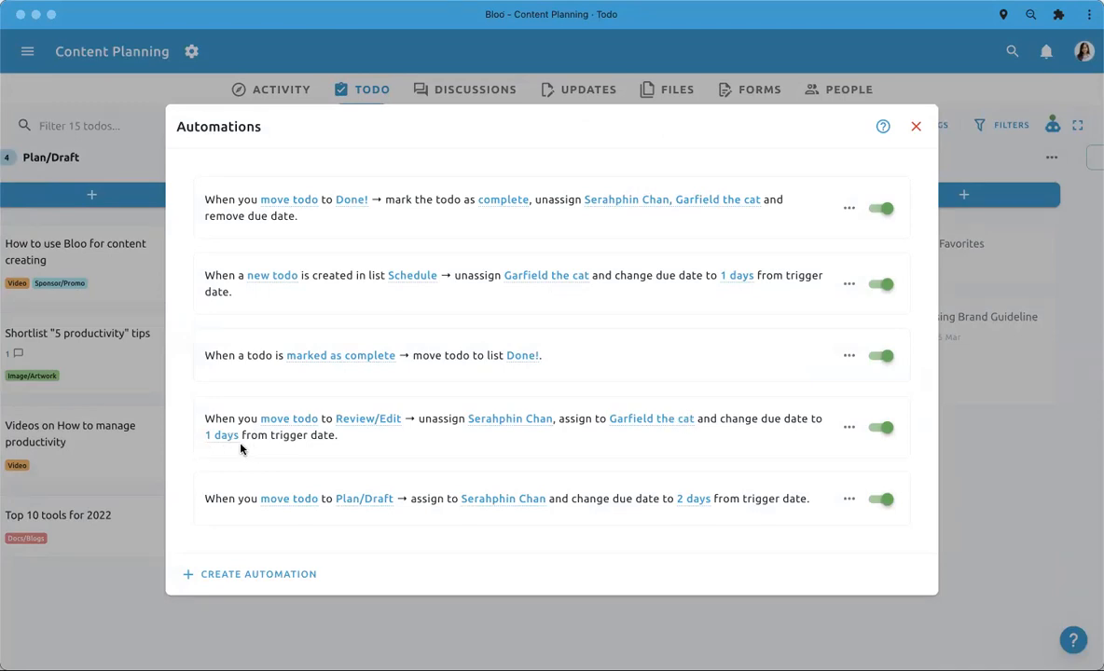
pyautogui.click(103, 445)
# - Try to assign the Getting started guide todo in Draft to Post to yourself
pyautogui.click(364, 278)
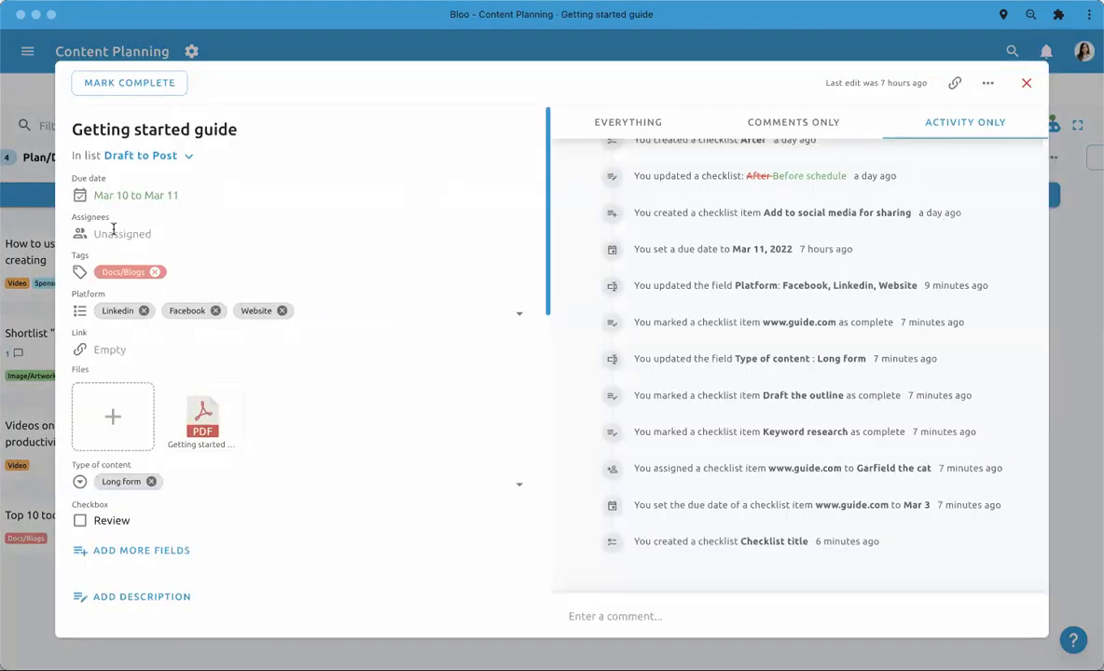
pyautogui.click(116, 234)
pyautogui.click(165, 301)
pyautogui.click(25, 223)
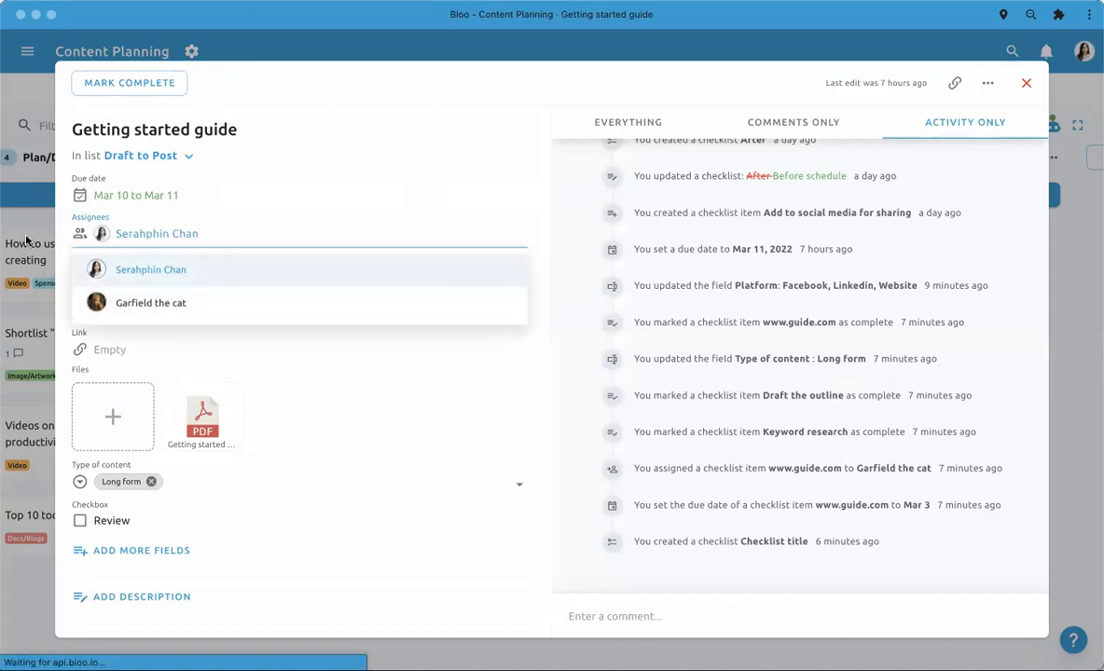
pyautogui.moveTo(397, 273); pyautogui.dragTo(377, 259)
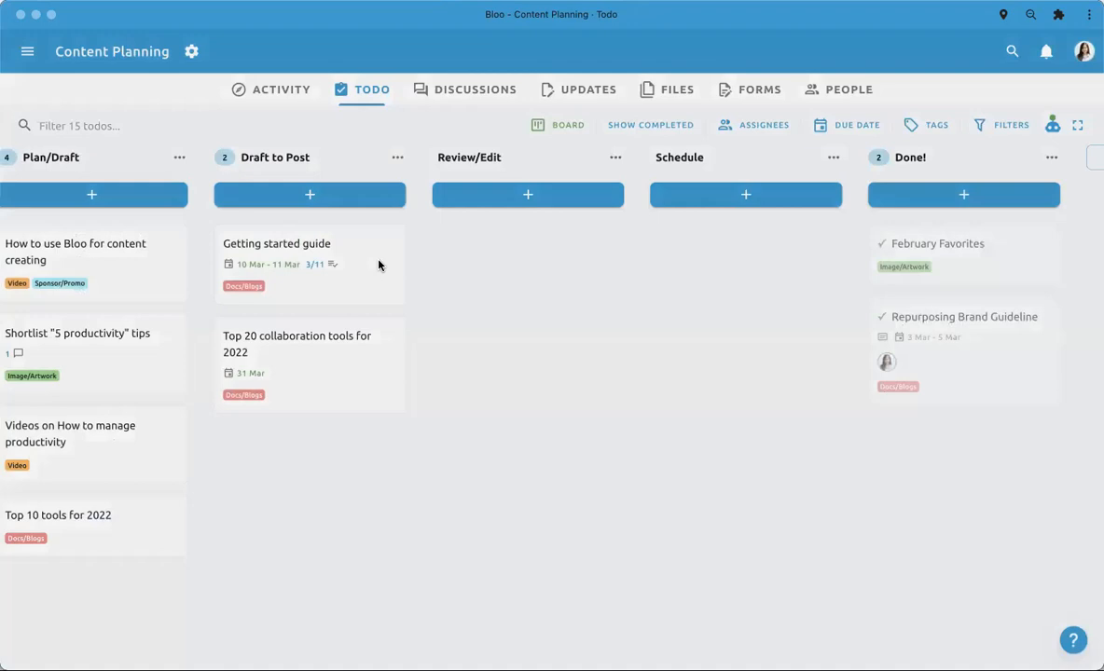
# - Assign the Getting started guide todo in Draft to Post to yourself, and close the todo
pyautogui.click(378, 265)
pyautogui.click(112, 237)
pyautogui.click(158, 298)
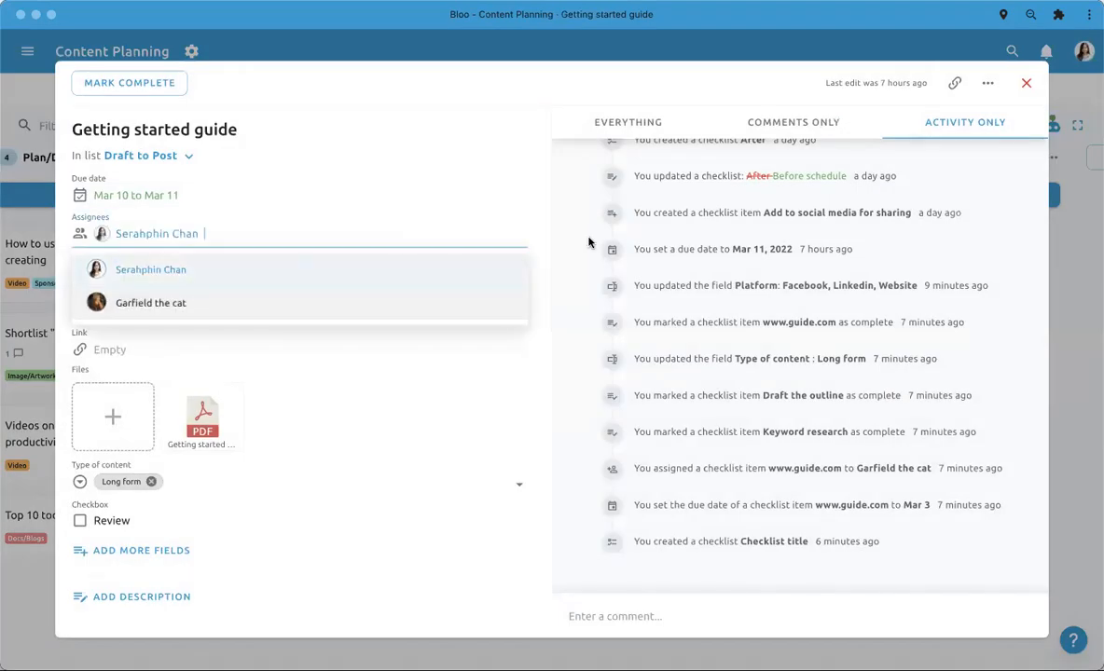
pyautogui.click(580, 246)
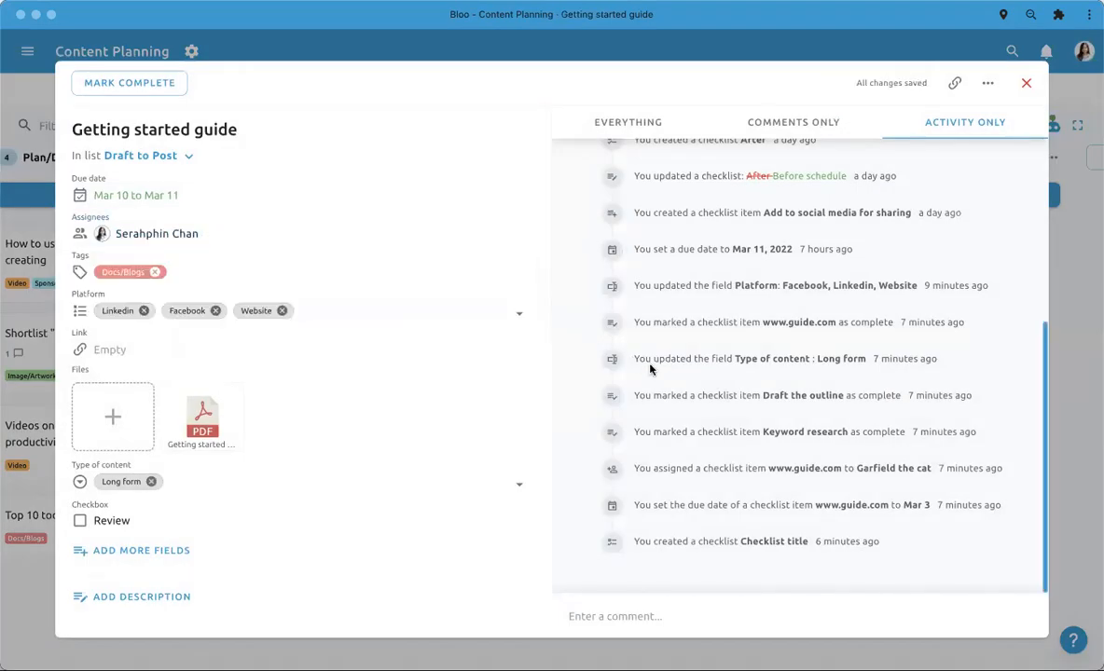
pyautogui.click(42, 338)
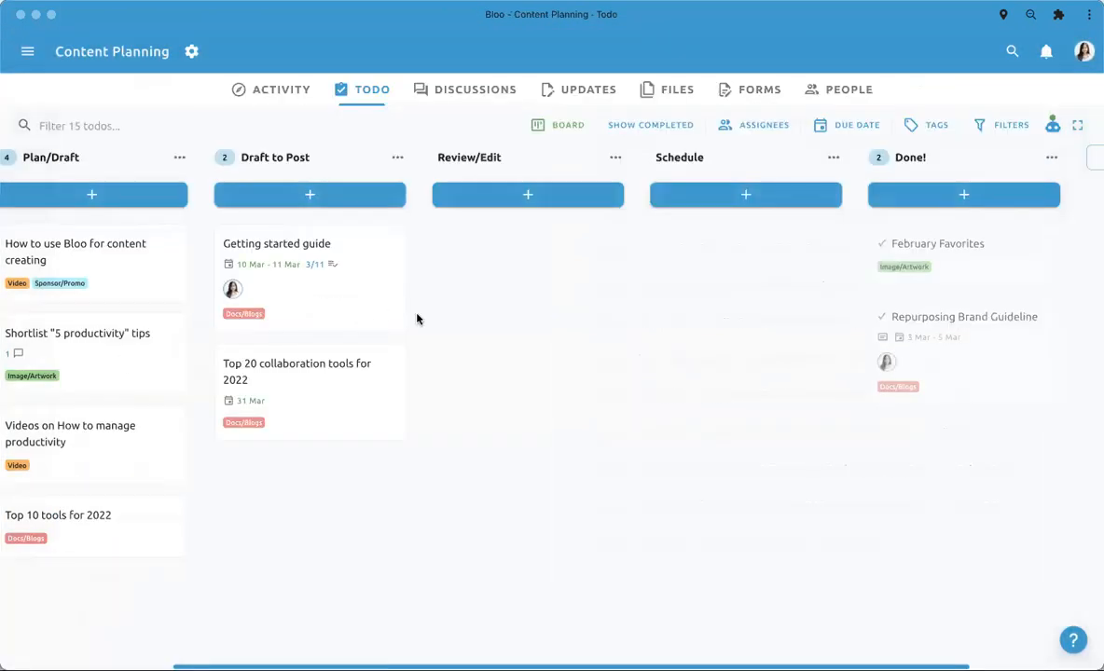
# - Move the Getting started guide todo from Draft to Post to the Review/Edit list
pyautogui.click(298, 278)
pyautogui.click(23, 240)
pyautogui.moveTo(352, 254); pyautogui.dragTo(562, 254)
pyautogui.moveTo(451, 293)
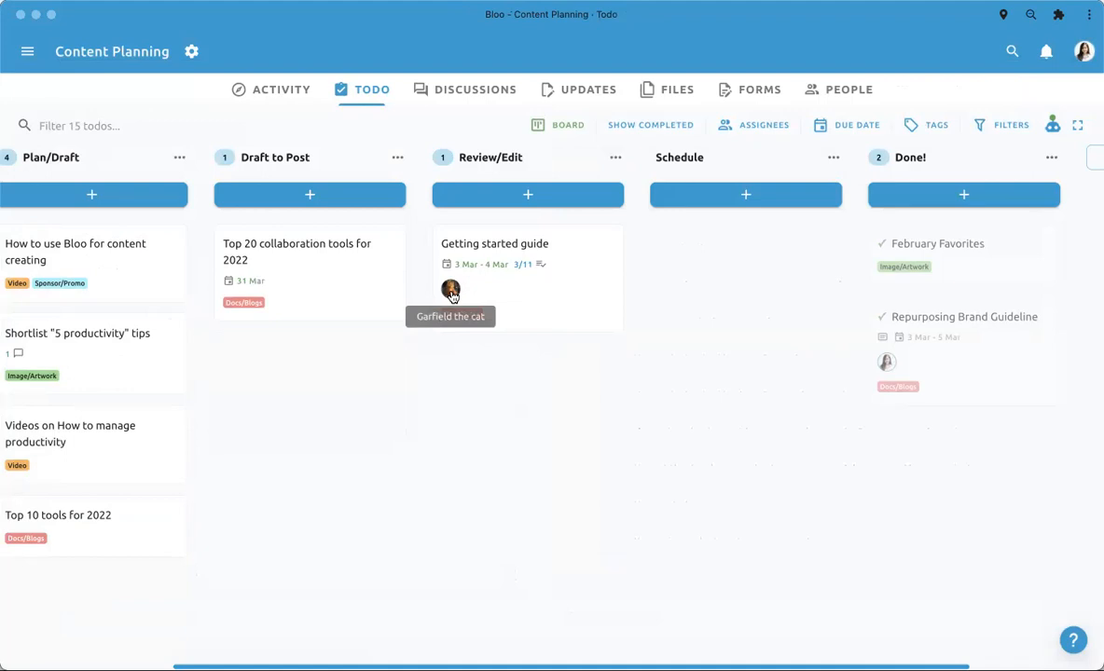
# - Open the Getting started guide todo in Review/Edit, examine its automated due date and assignee changes, and close it
pyautogui.click(574, 292)
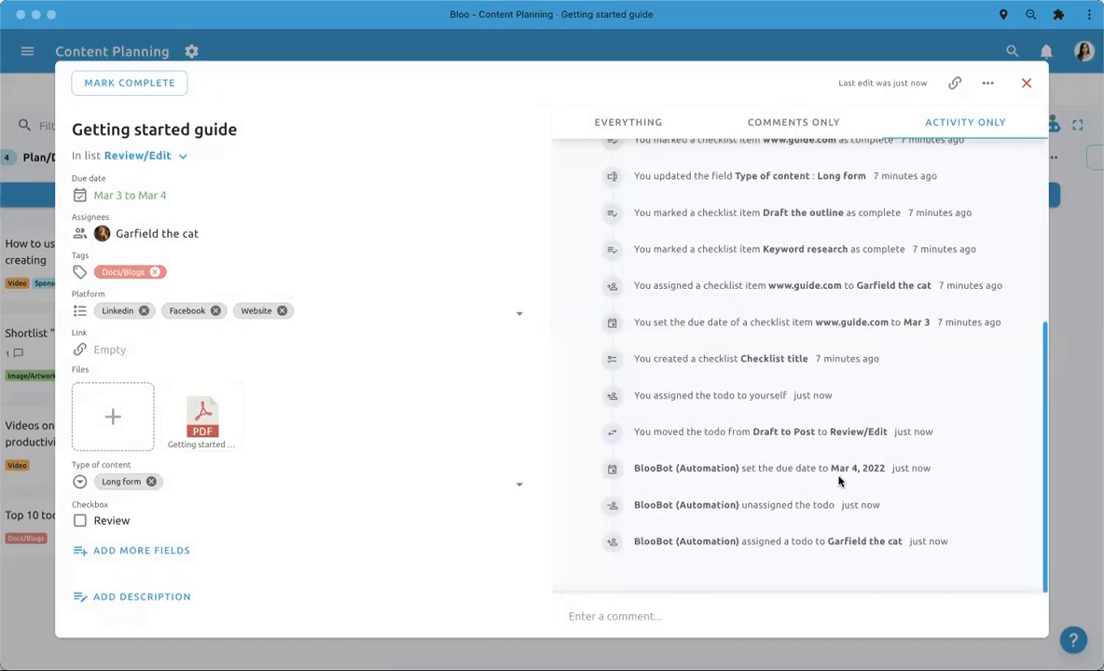
pyautogui.moveTo(830, 468); pyautogui.dragTo(883, 468)
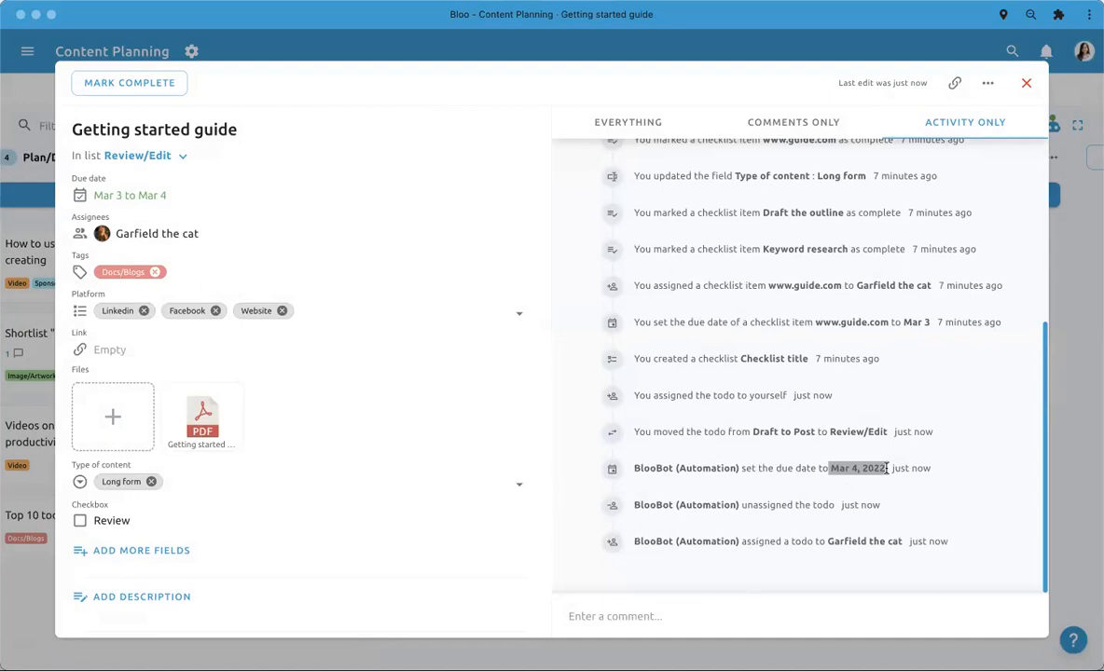
pyautogui.click(862, 490)
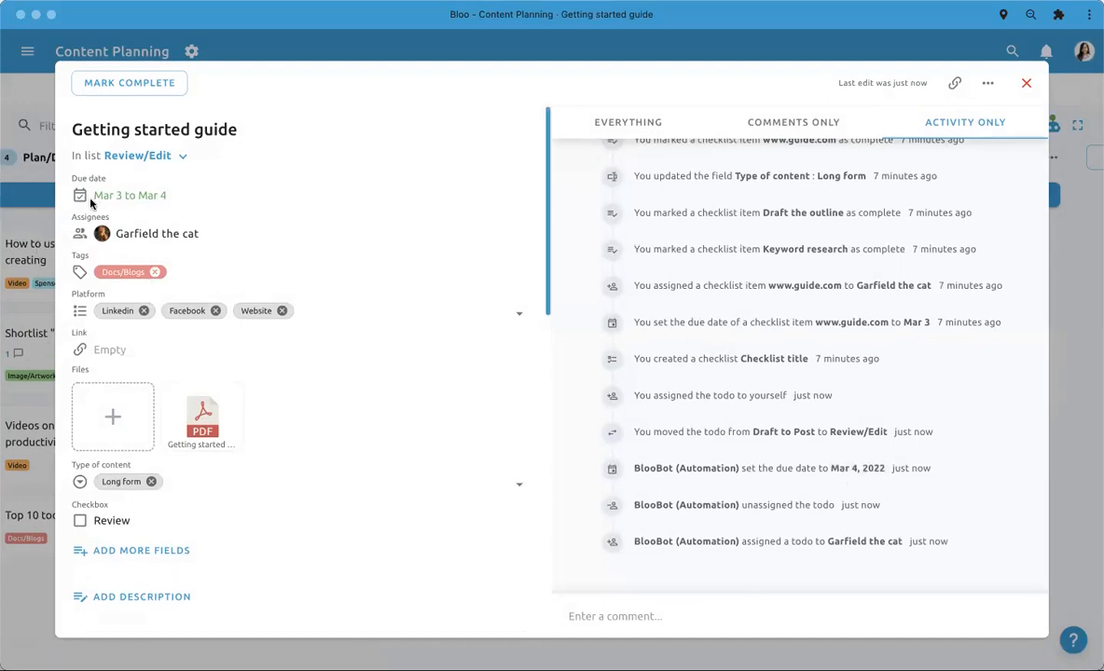
pyautogui.scroll(-3, 405, 345)
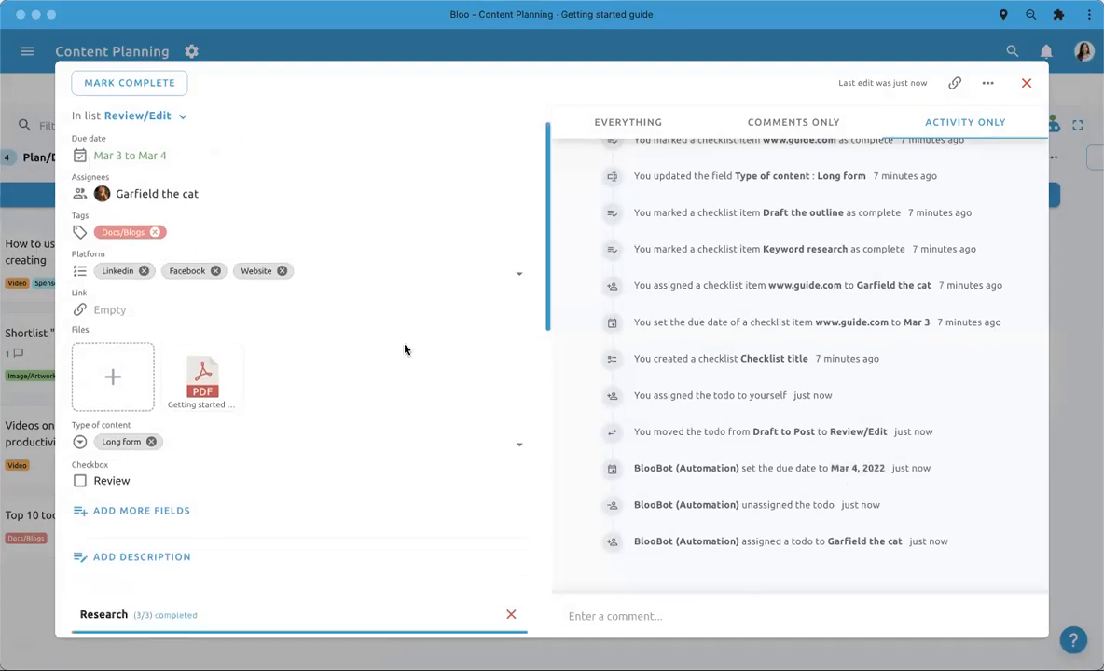
pyautogui.scroll(3, 405, 347)
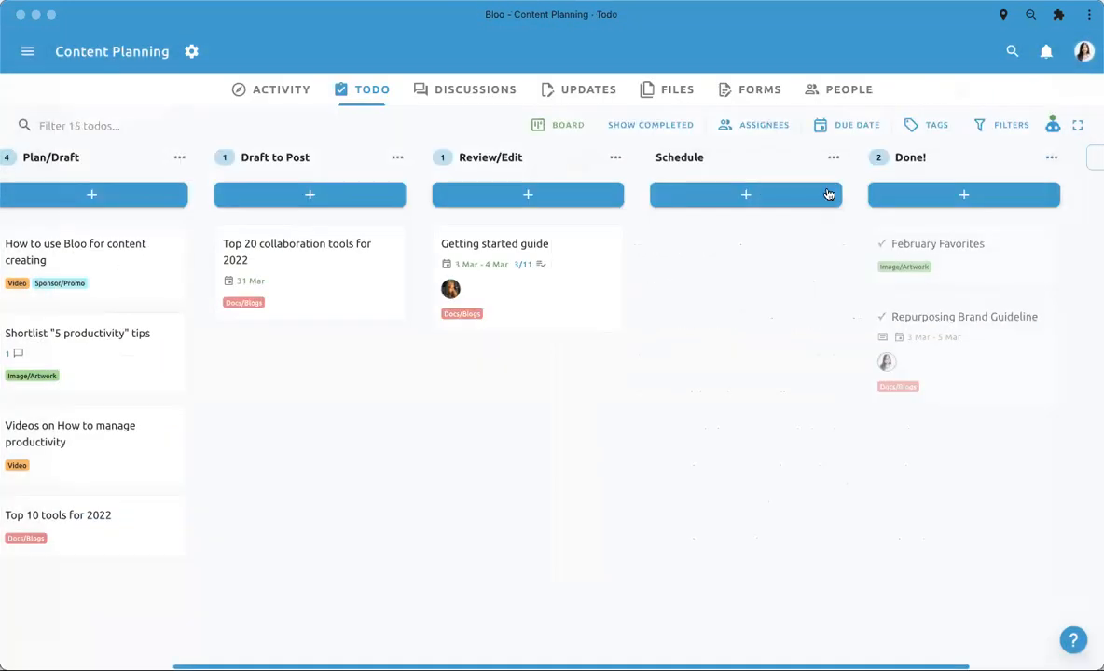
# - Move the todos Top 20 collaboration tools for 2022, How to use Bloo for content creating and Shortlist "5 productivity" tips to Review/Edit
pyautogui.moveTo(357, 273); pyautogui.dragTo(536, 267)
pyautogui.moveTo(210, 277); pyautogui.dragTo(539, 244)
pyautogui.moveTo(231, 259); pyautogui.dragTo(549, 253)
pyautogui.click(296, 317)
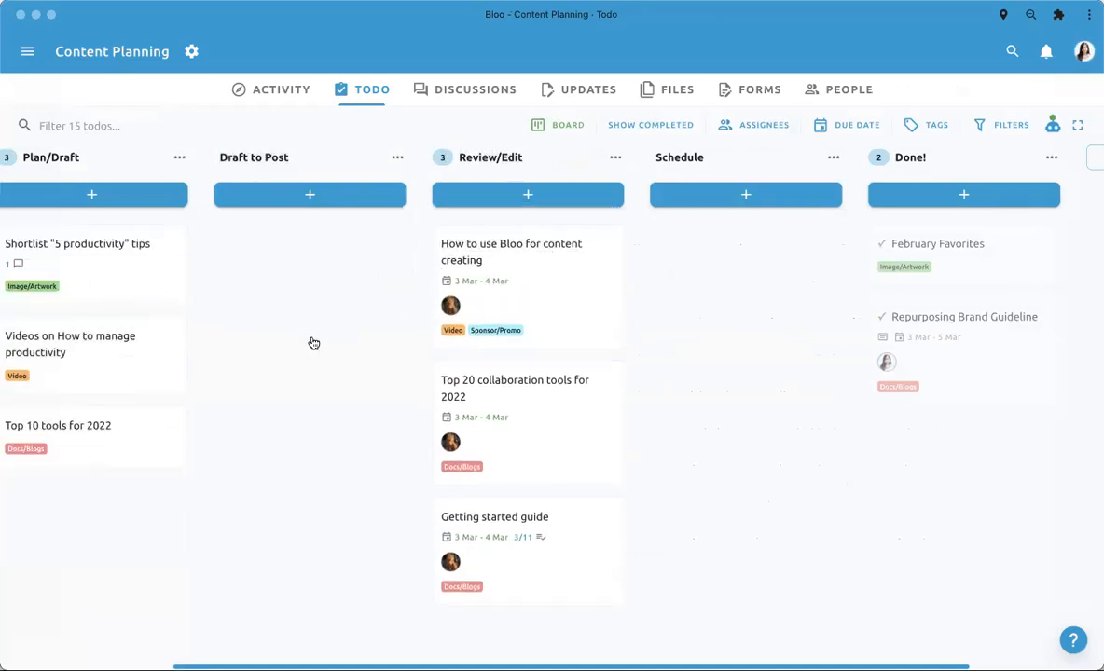
pyautogui.moveTo(131, 238); pyautogui.dragTo(480, 223)
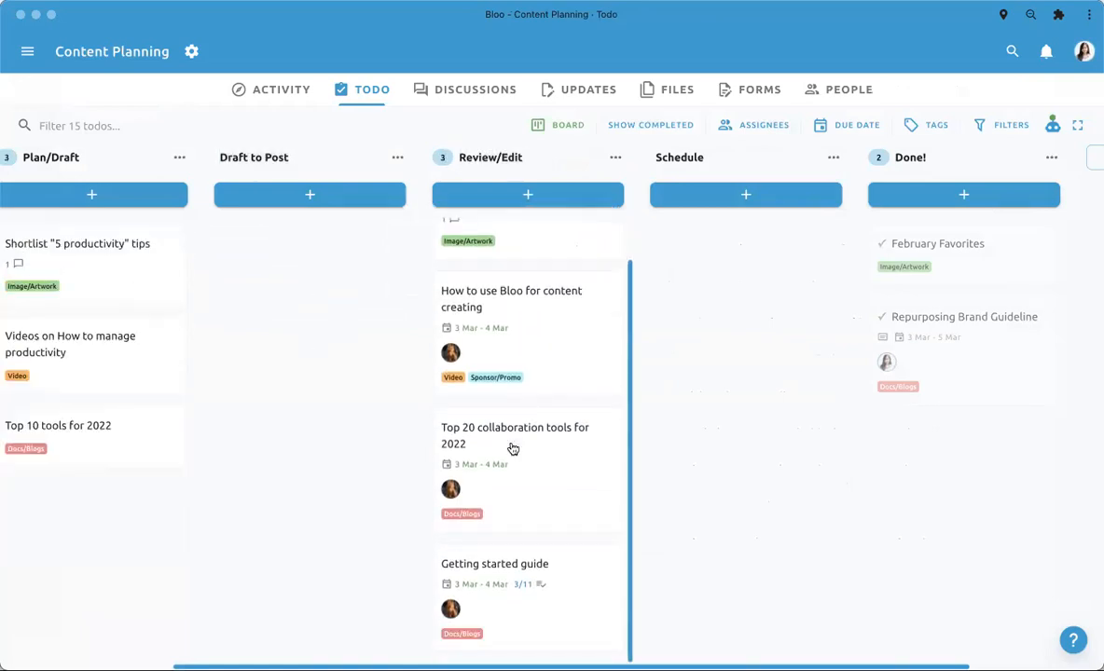
pyautogui.scroll(-2, 523, 594)
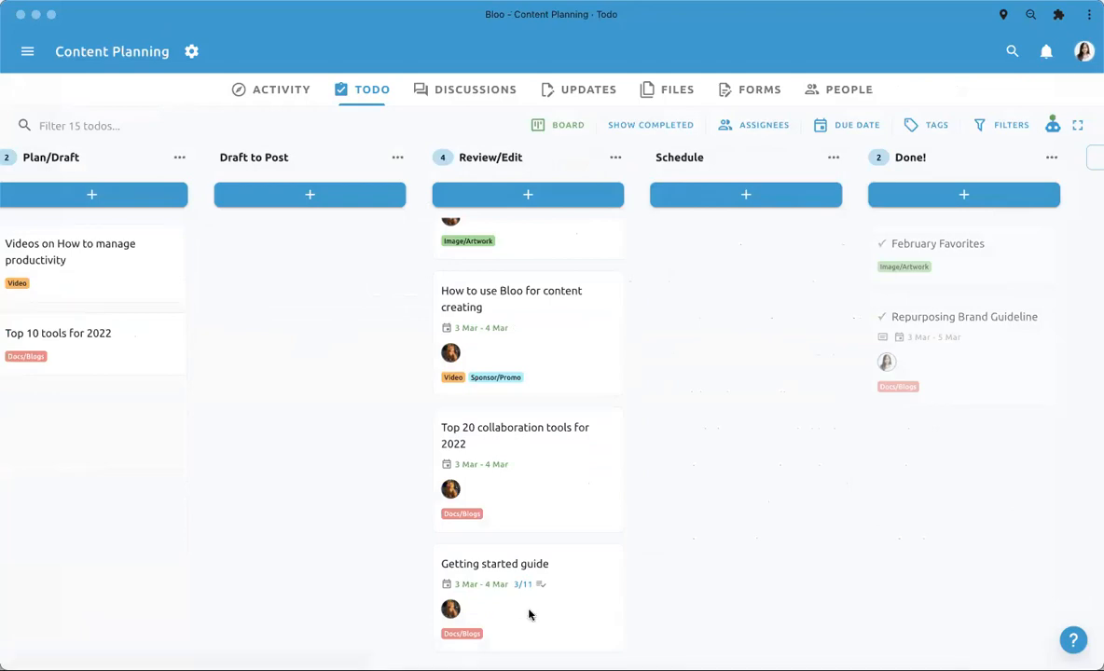
# - Open the Getting started guide todo in Review/Edit, look over its fields and activity, and close it
pyautogui.click(530, 616)
pyautogui.scroll(-1, 374, 509)
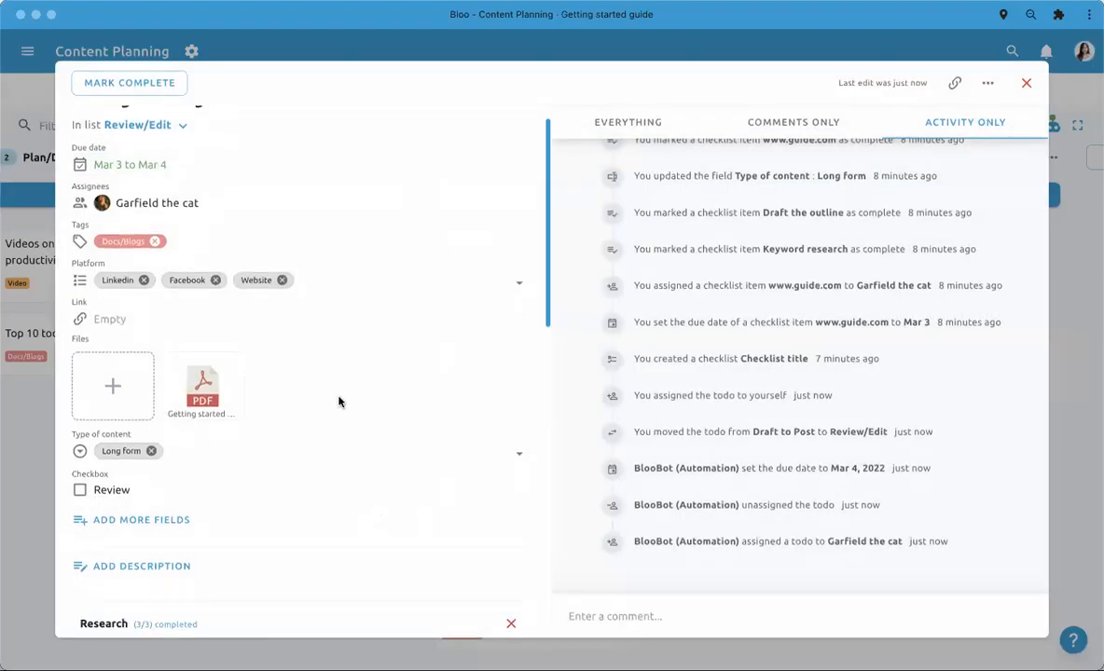
pyautogui.scroll(1, 90, 327)
pyautogui.click(54, 295)
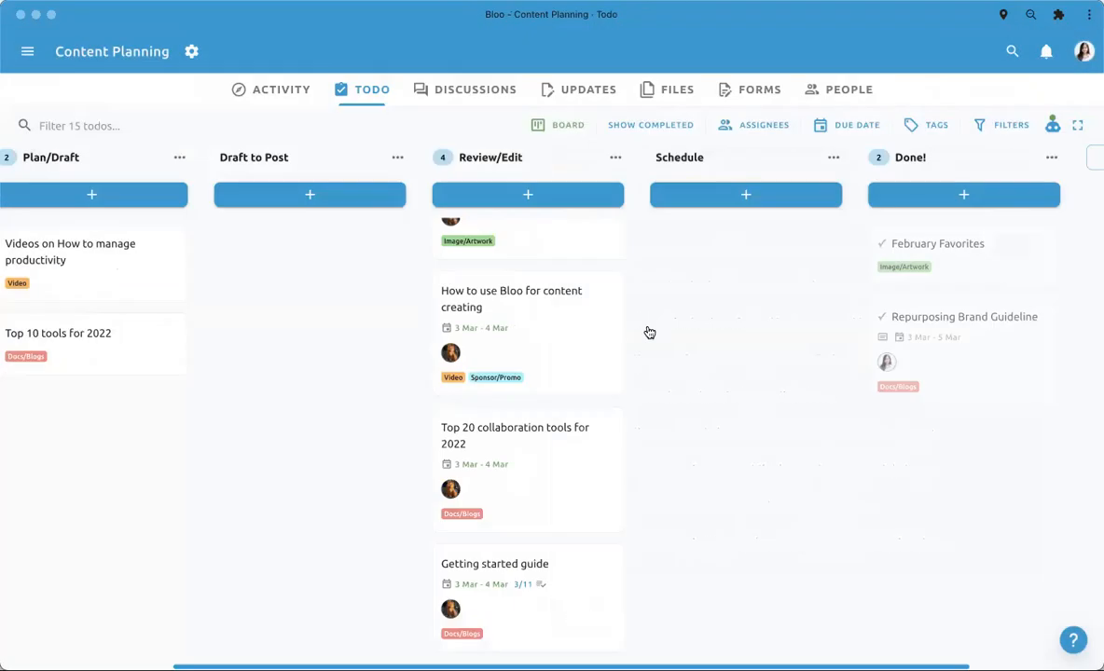
pyautogui.scroll(2, 498, 409)
pyautogui.scroll(-2, 498, 410)
pyautogui.hscroll(3, 498, 411)
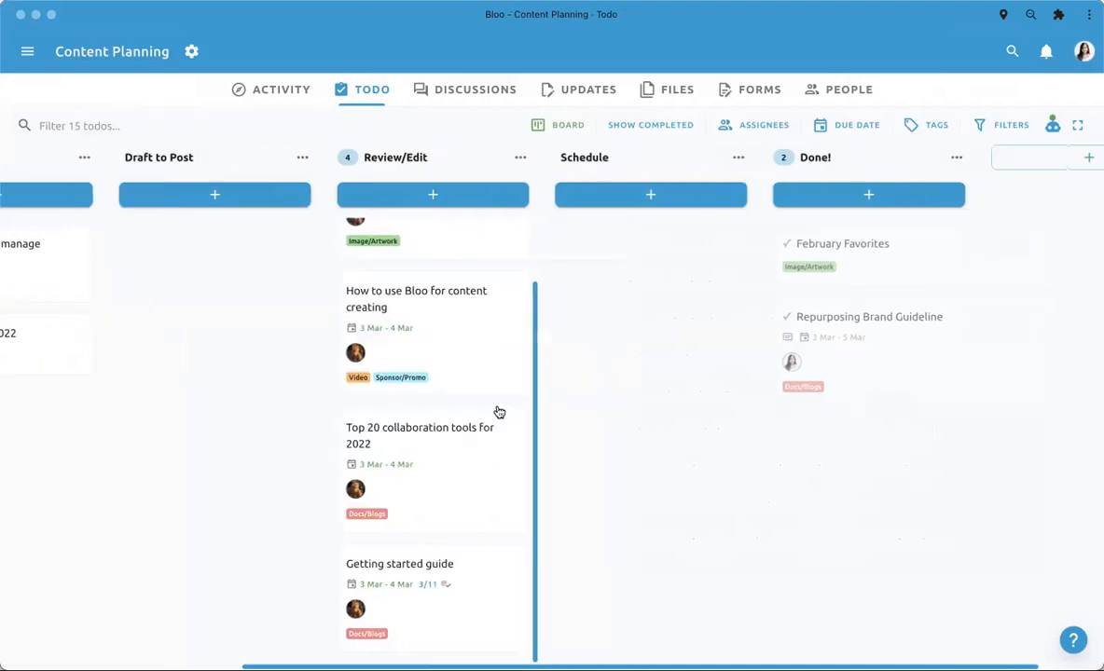
# - Tick the Review field of the Getting started guide todo and close the todo
pyautogui.click(441, 593)
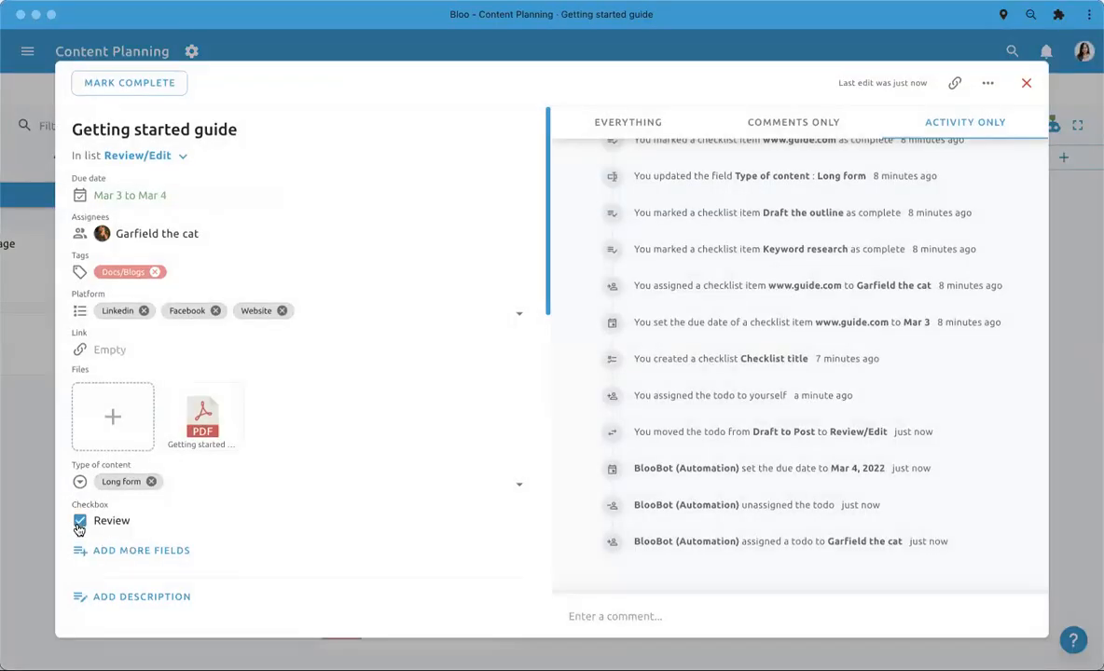
pyautogui.scroll(-1, 600, 556)
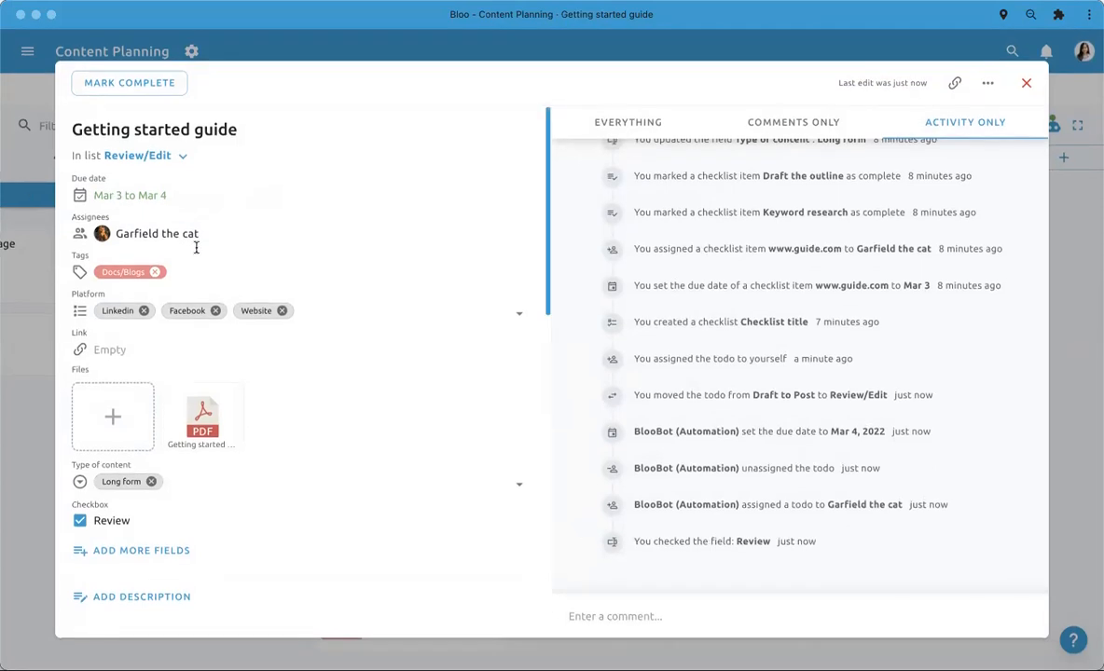
pyautogui.click(10, 359)
pyautogui.moveTo(399, 626)
pyautogui.mouseDown()
pyautogui.moveTo(562, 552)
pyautogui.moveTo(623, 434)
pyautogui.moveTo(407, 643)
pyautogui.mouseUp()
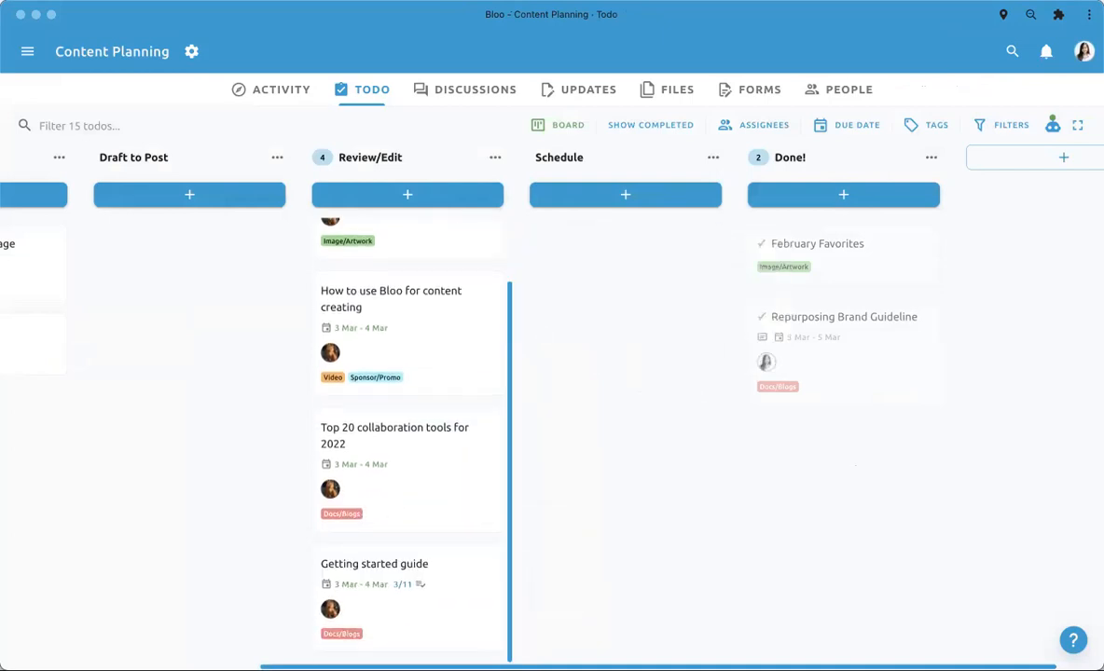
# - Add a list named Ready for schedule and place it between Review/Edit and Schedule
pyautogui.click(1063, 156)
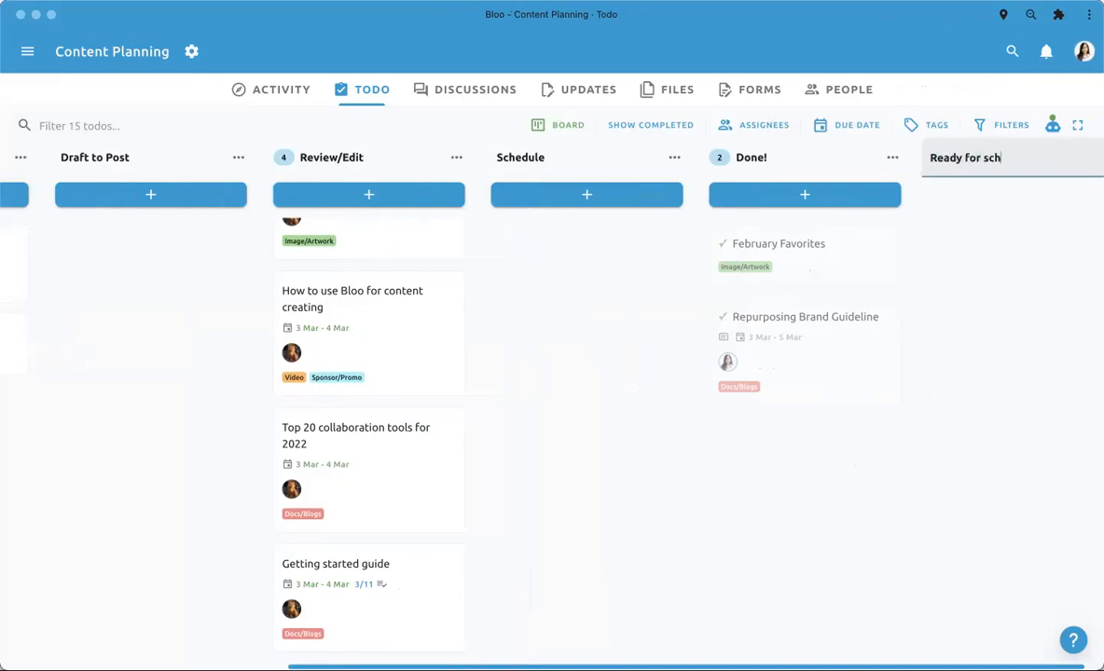
pyautogui.press('Return')
pyautogui.moveTo(1051, 155); pyautogui.dragTo(606, 182)
# - Move the Ready for schedule list to the end of the board, after Done!
pyautogui.hscroll(-4, 598, 249)
pyautogui.hscroll(4, 599, 249)
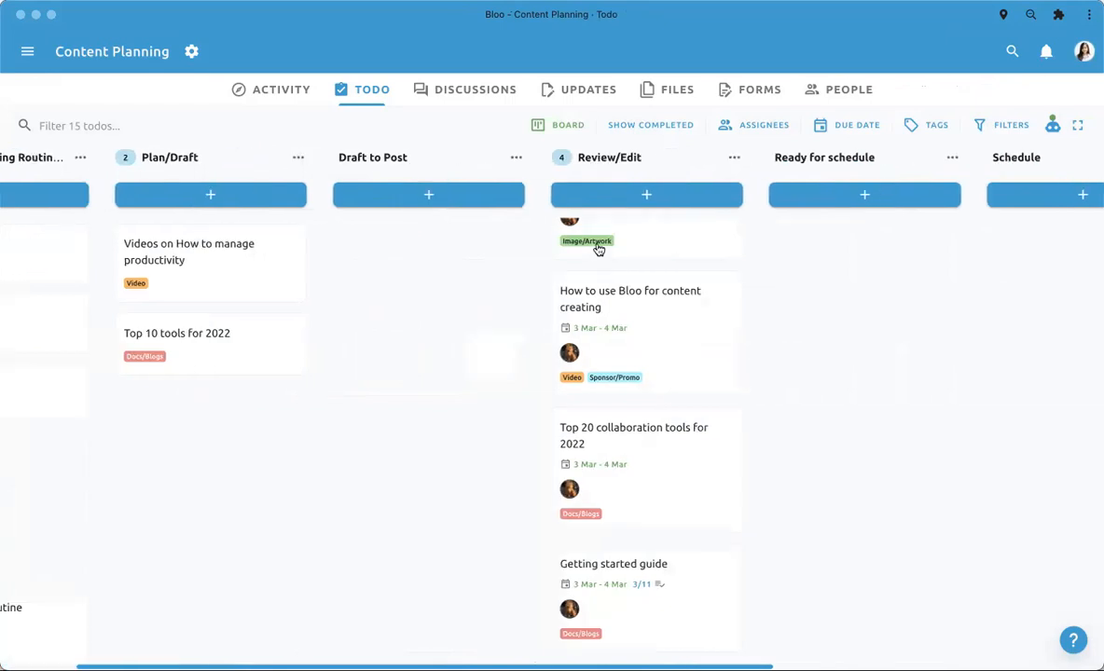
pyautogui.moveTo(451, 609); pyautogui.dragTo(457, 644)
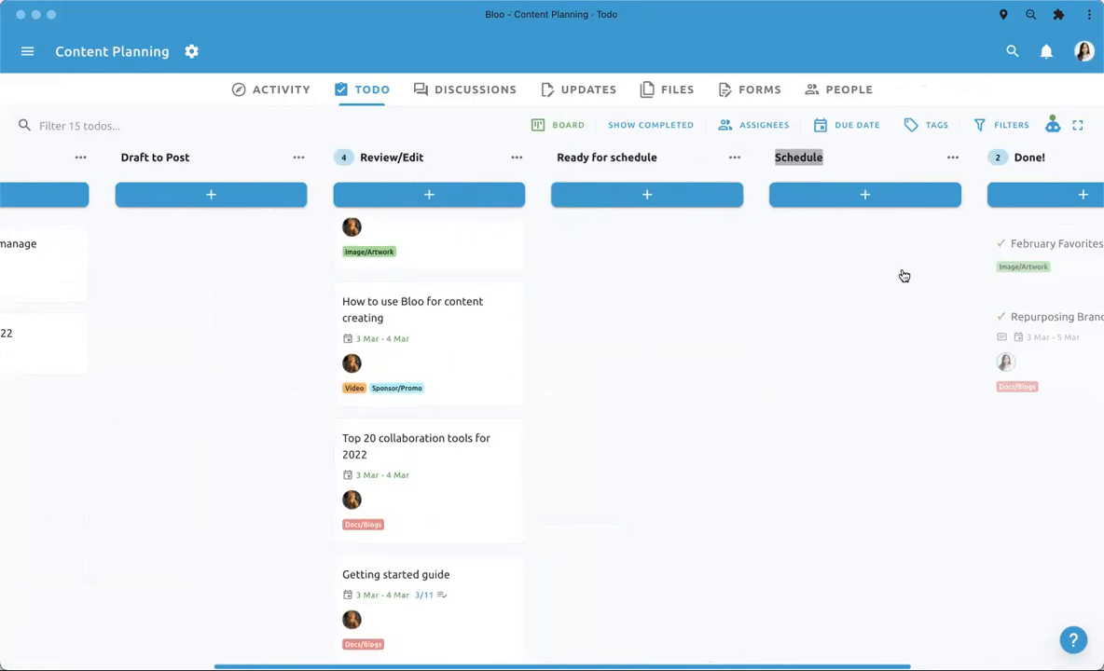
pyautogui.moveTo(594, 156); pyautogui.dragTo(1072, 186)
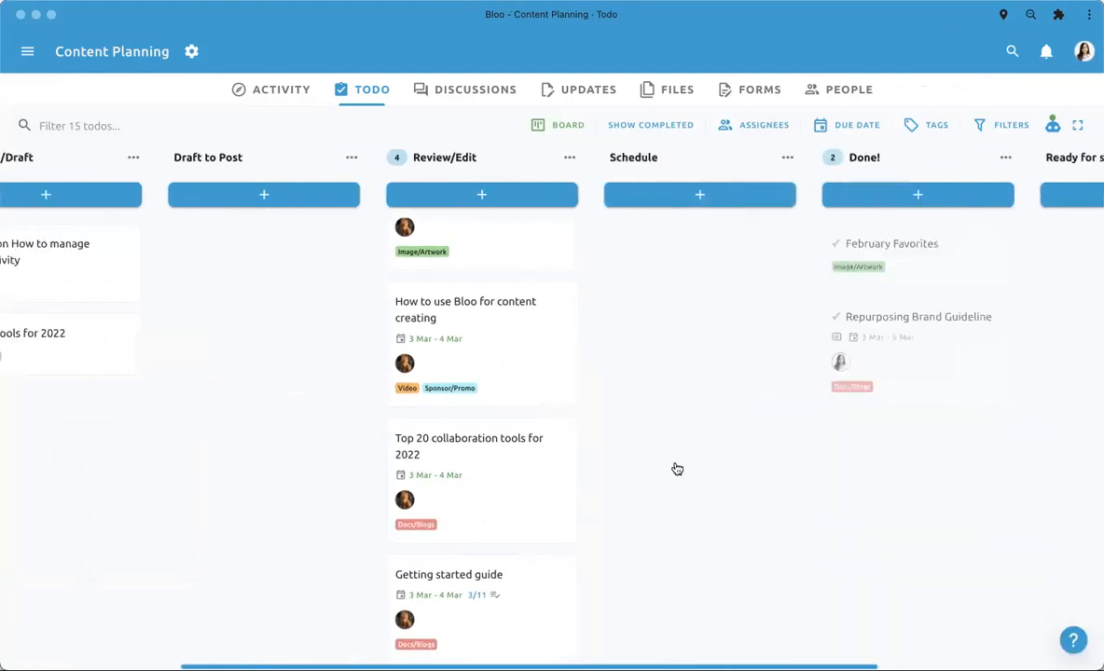
# - Open the Getting started guide todo, examine its Review field and activity history, and close it
pyautogui.click(558, 616)
pyautogui.scroll(-3, 410, 525)
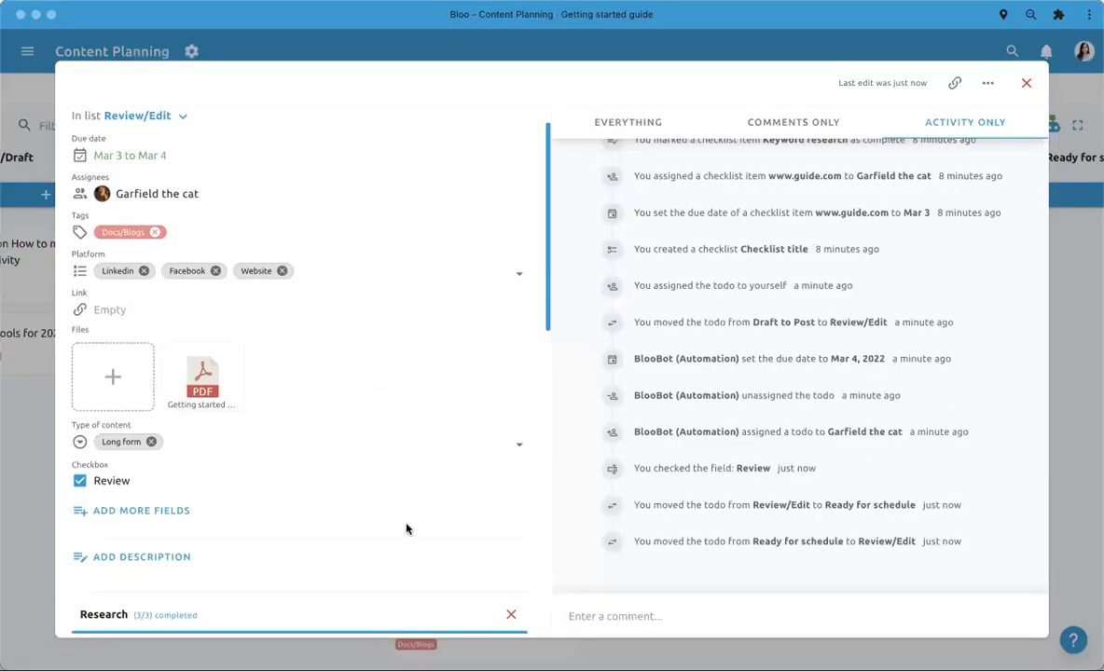
pyautogui.click(25, 330)
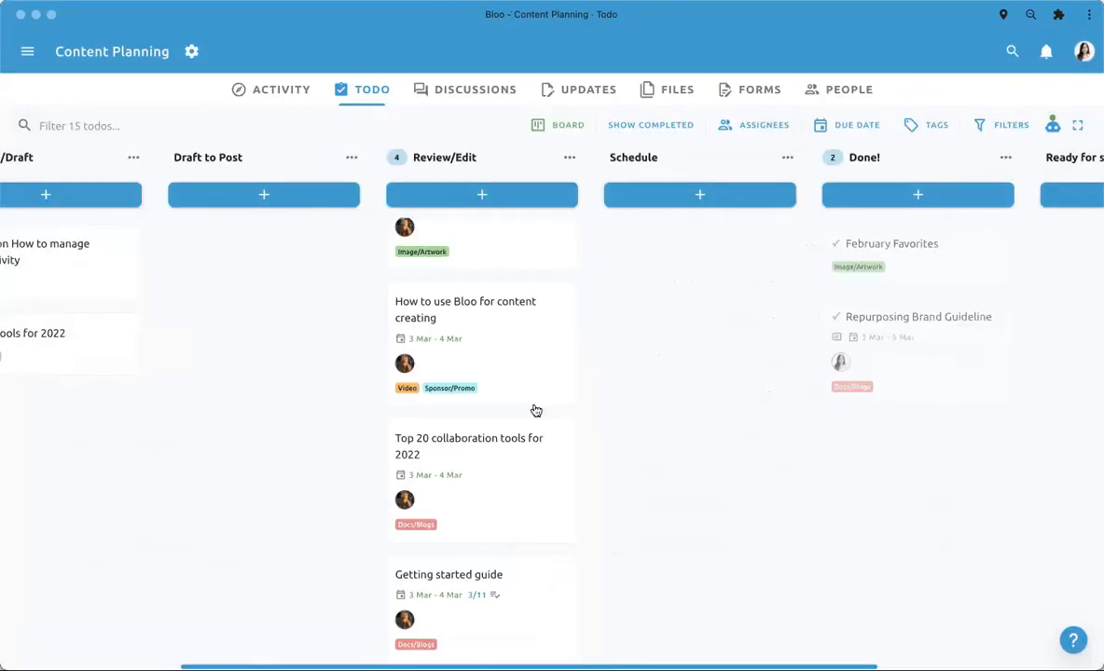
pyautogui.scroll(2, 532, 407)
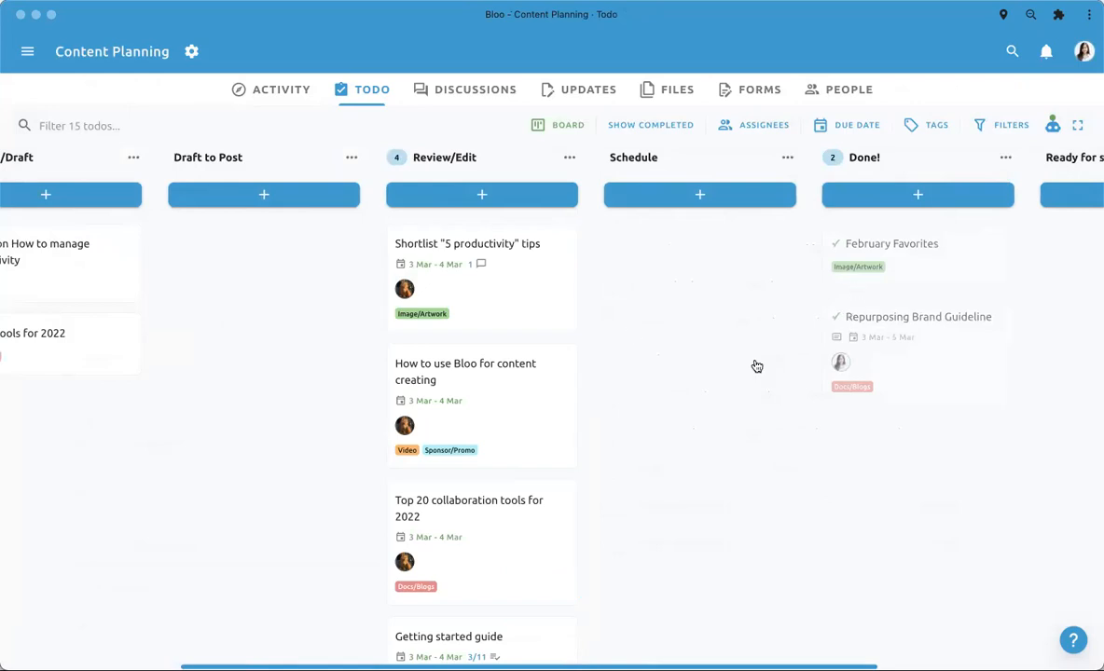
pyautogui.scroll(-1, 484, 548)
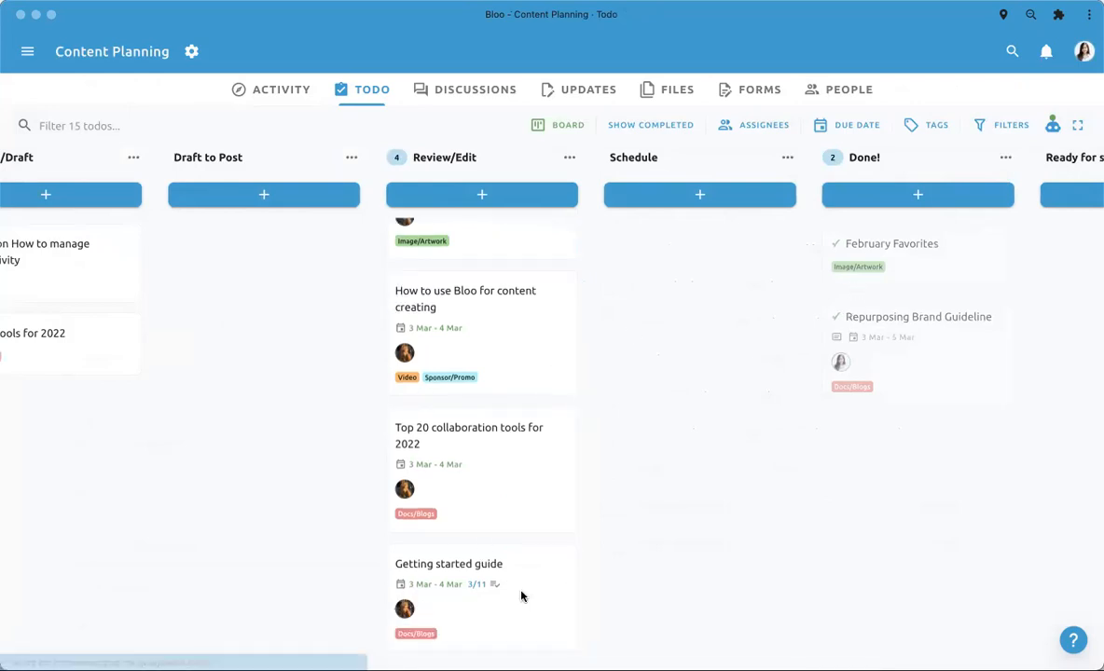
# - Verify the Review field in the Getting started guide todo and move the todo from Review/Edit to Schedule
pyautogui.click(481, 545)
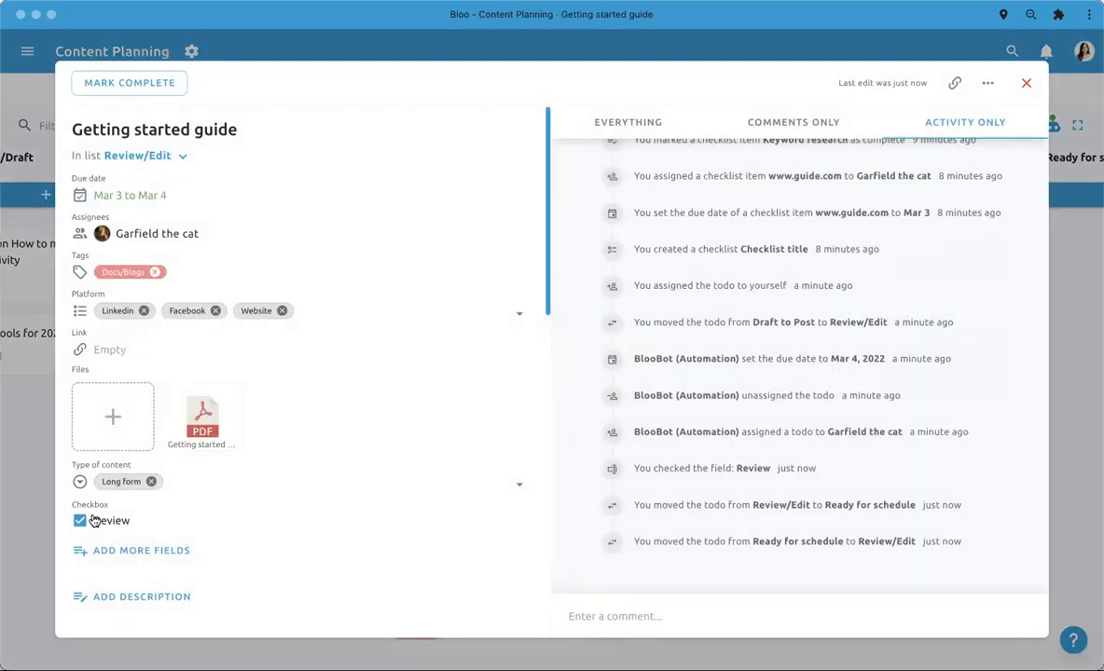
pyautogui.click(21, 476)
pyautogui.moveTo(510, 614); pyautogui.dragTo(764, 293)
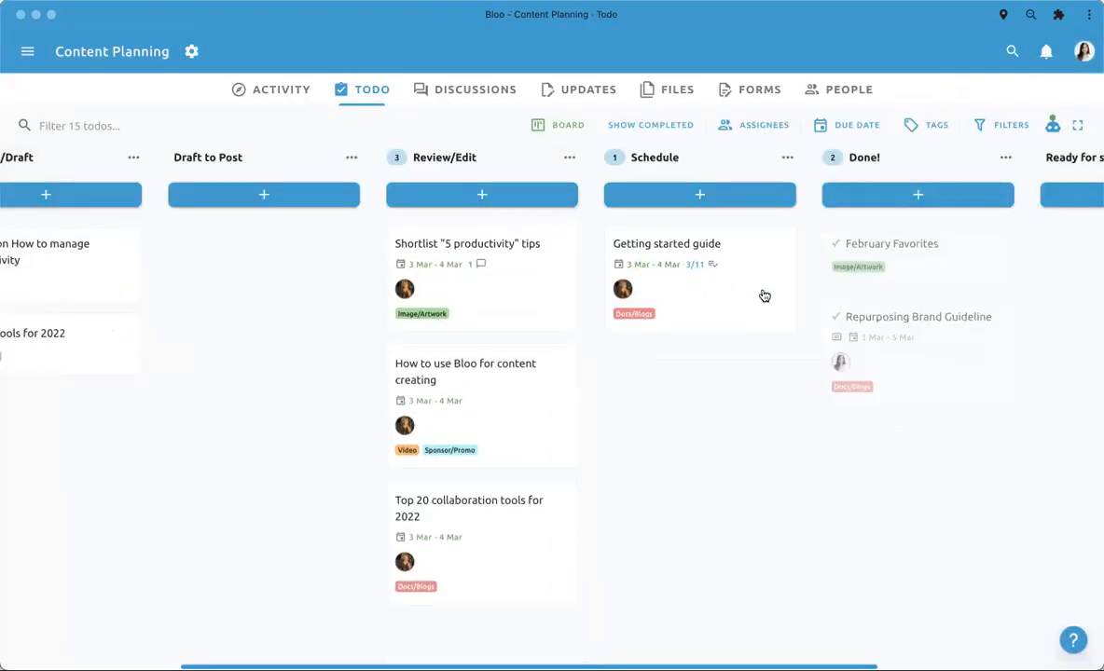
# - Open the Top 20 collaboration tools for 2022 todo, view its Review field, and close it
pyautogui.click(506, 569)
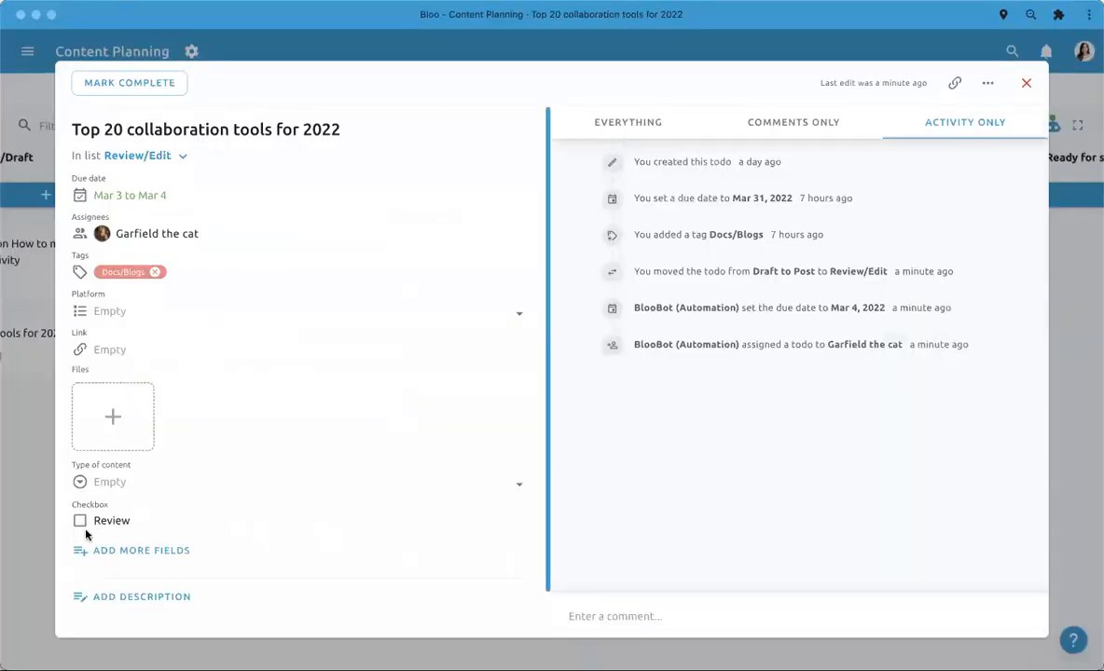
pyautogui.click(45, 509)
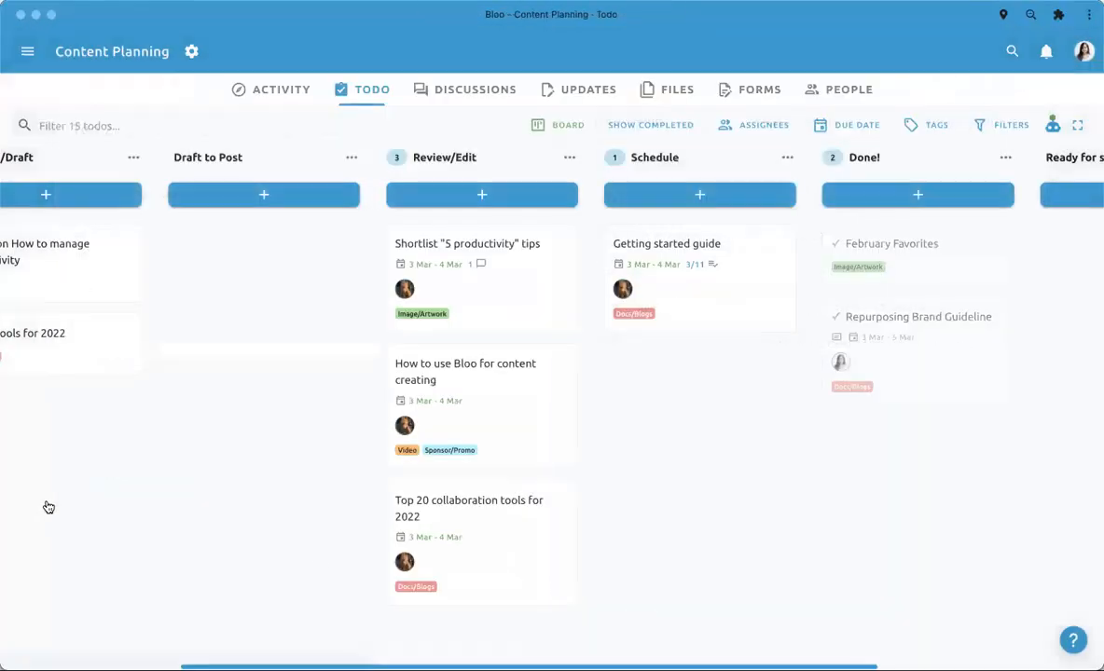
# - Tick Review in the How to use Bloo for content creating todo and move it to Schedule
pyautogui.click(518, 444)
pyautogui.click(79, 520)
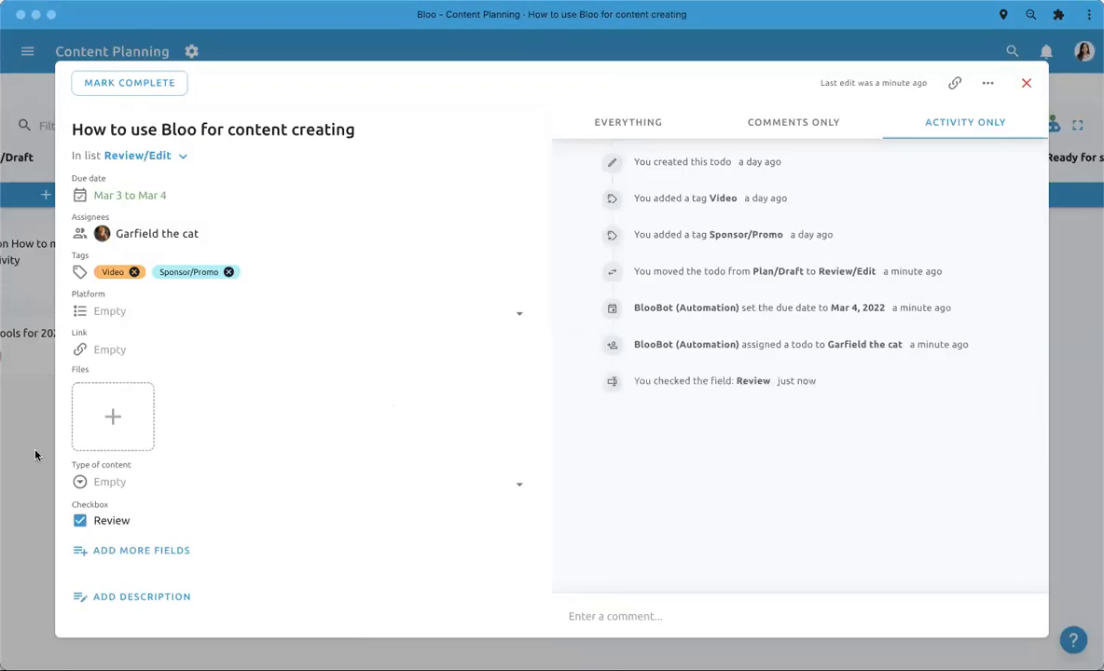
pyautogui.click(35, 455)
pyautogui.moveTo(495, 416); pyautogui.dragTo(726, 277)
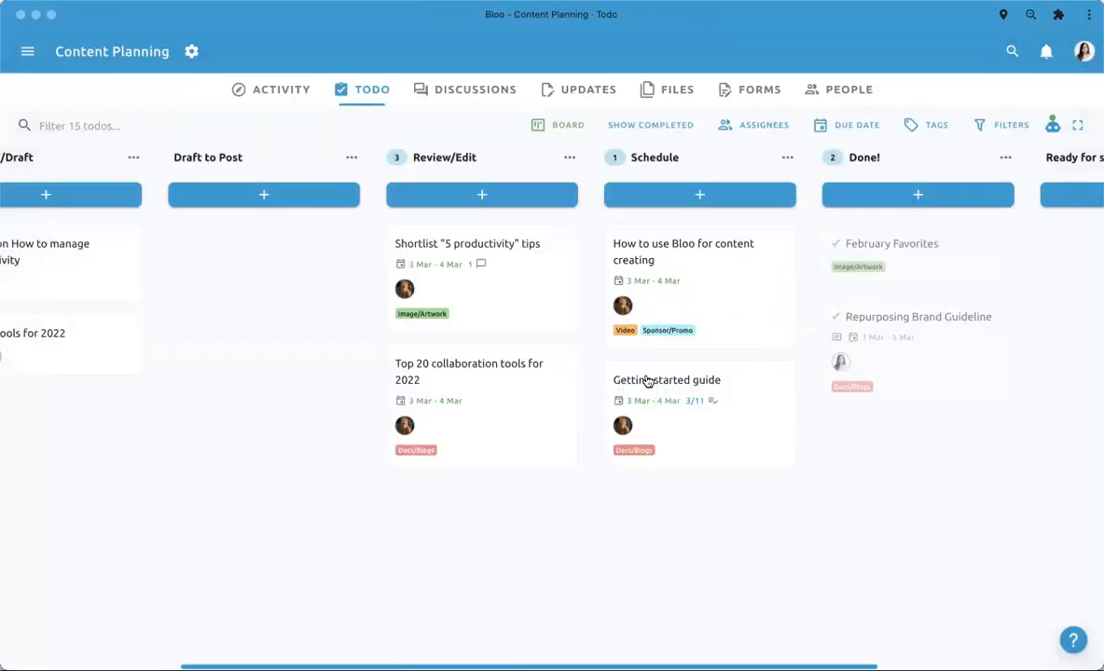
# - Filter the board to todos whose Review field is checked
pyautogui.click(990, 127)
pyautogui.click(669, 201)
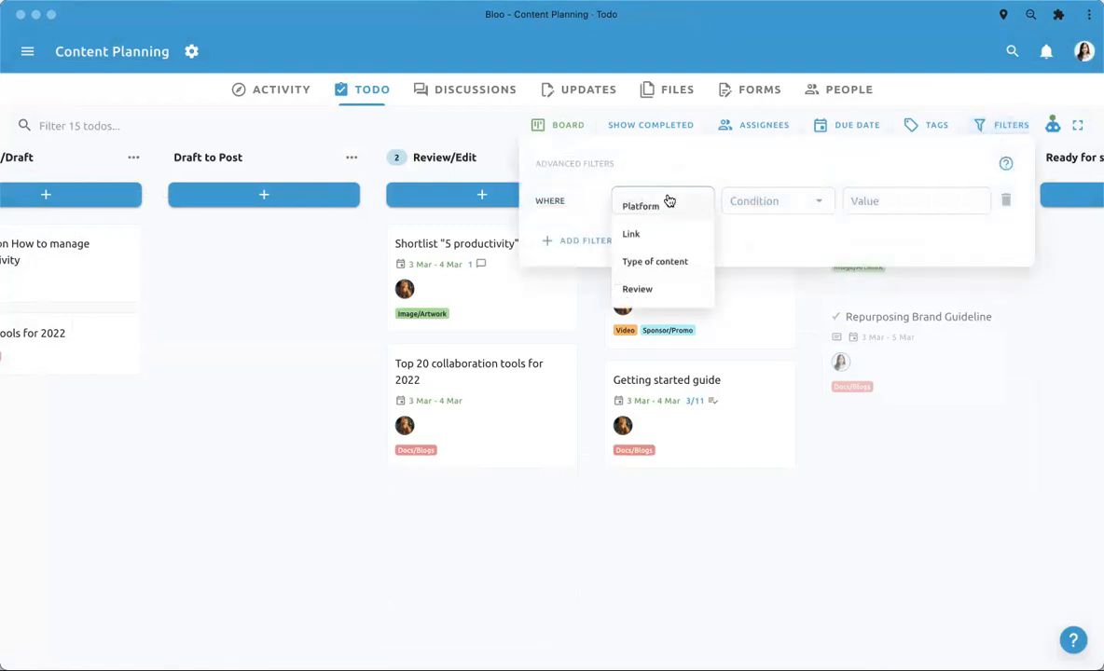
pyautogui.click(653, 291)
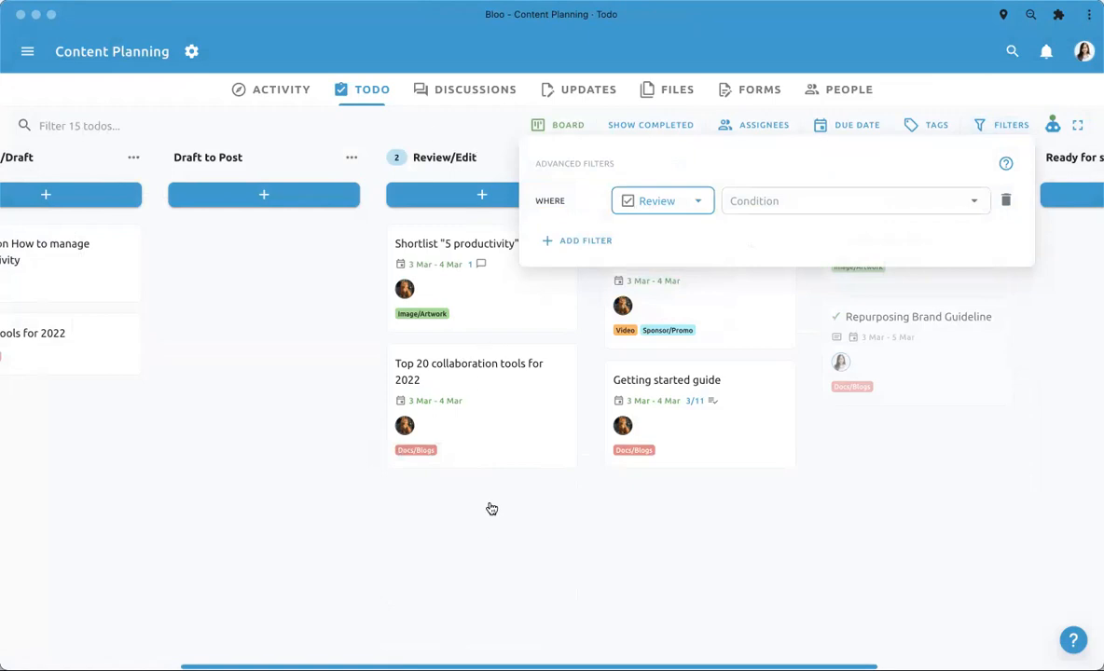
pyautogui.click(767, 203)
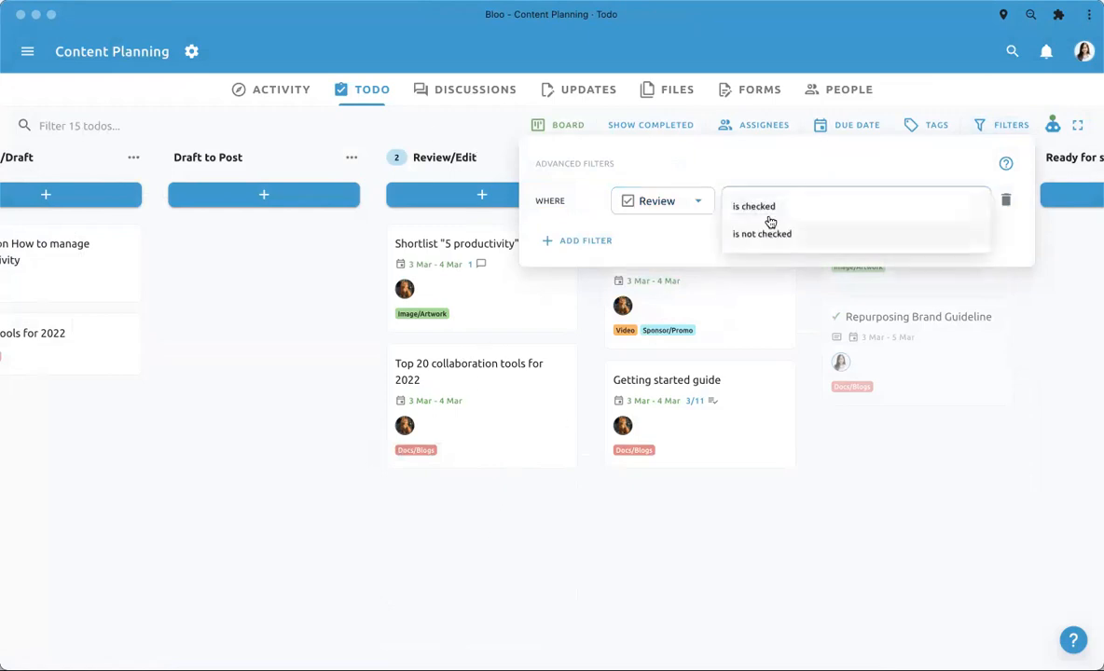
pyautogui.click(764, 208)
pyautogui.click(859, 522)
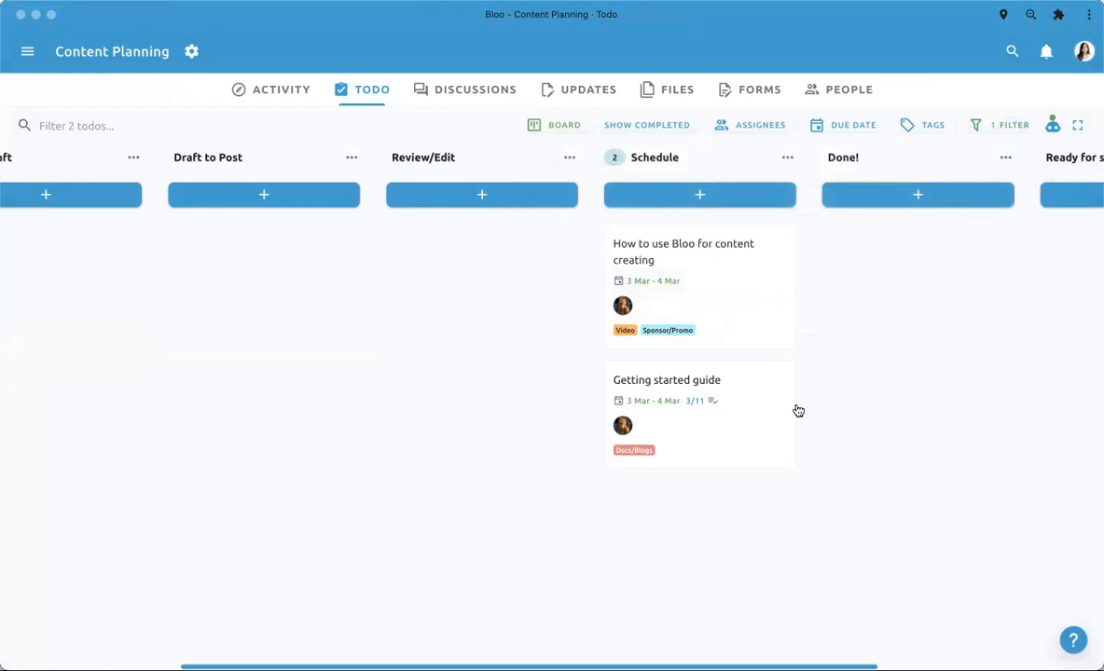
# - Examine the filtered todos across all lists of the board, from Content Planning Routine to Done!
pyautogui.hscroll(2, 797, 410)
pyautogui.hscroll(-4, 797, 410)
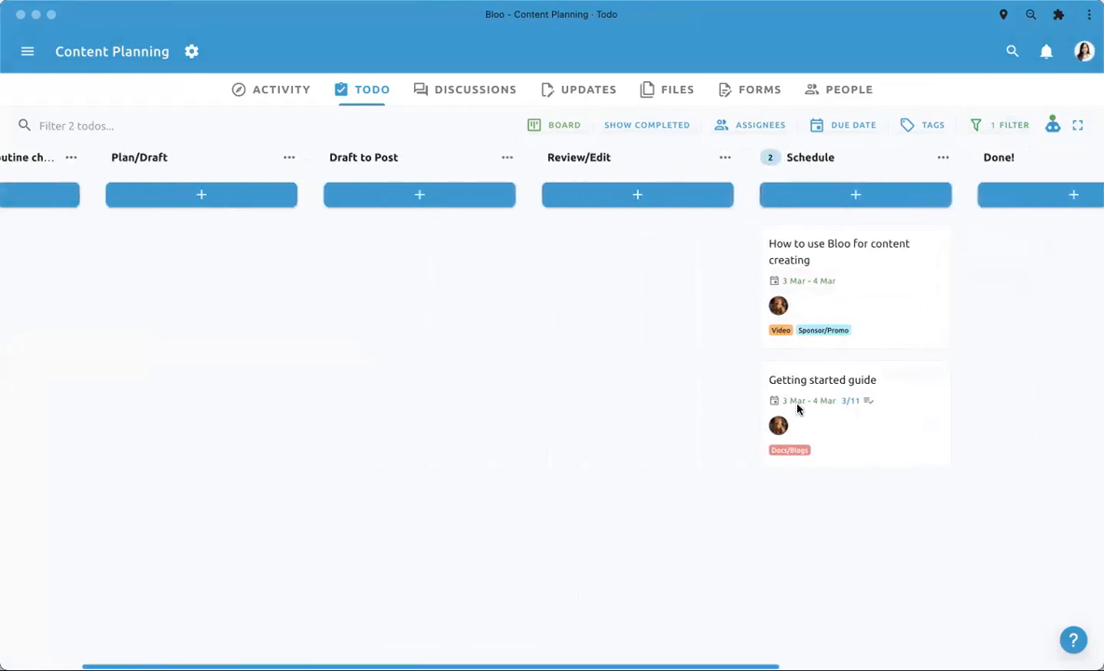
pyautogui.hscroll(-1, 797, 409)
pyautogui.hscroll(4, 797, 410)
pyautogui.hscroll(-6, 797, 410)
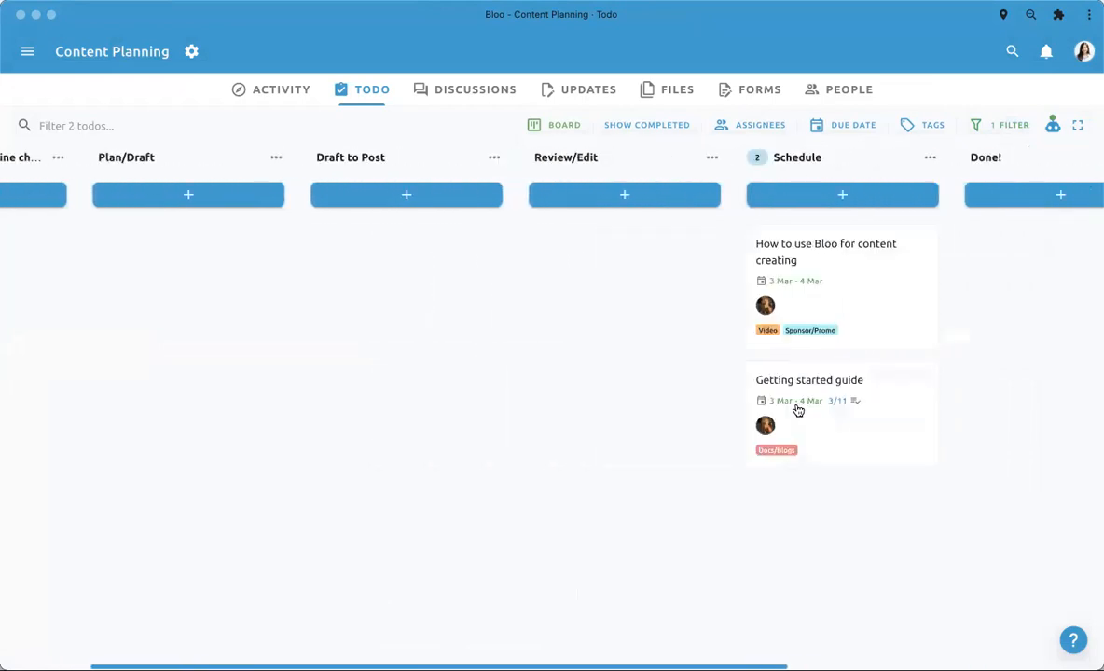
pyautogui.hscroll(8, 797, 410)
pyautogui.hscroll(2, 797, 410)
pyautogui.hscroll(-8, 797, 410)
pyautogui.hscroll(2, 766, 498)
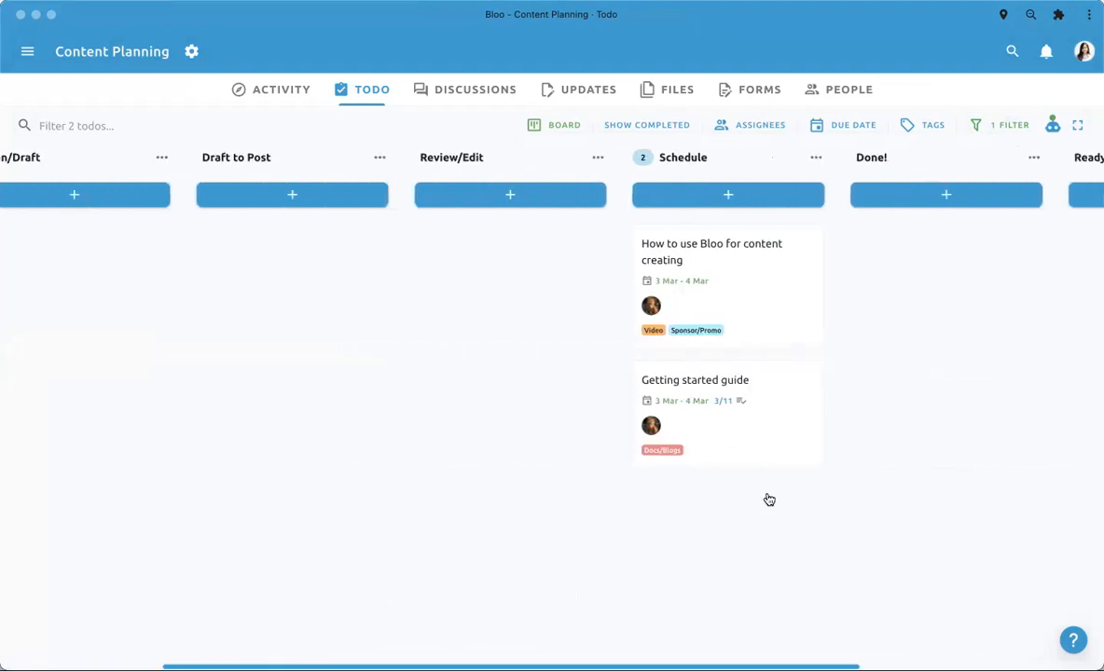
pyautogui.hscroll(-3, 767, 498)
pyautogui.hscroll(-8, 672, 498)
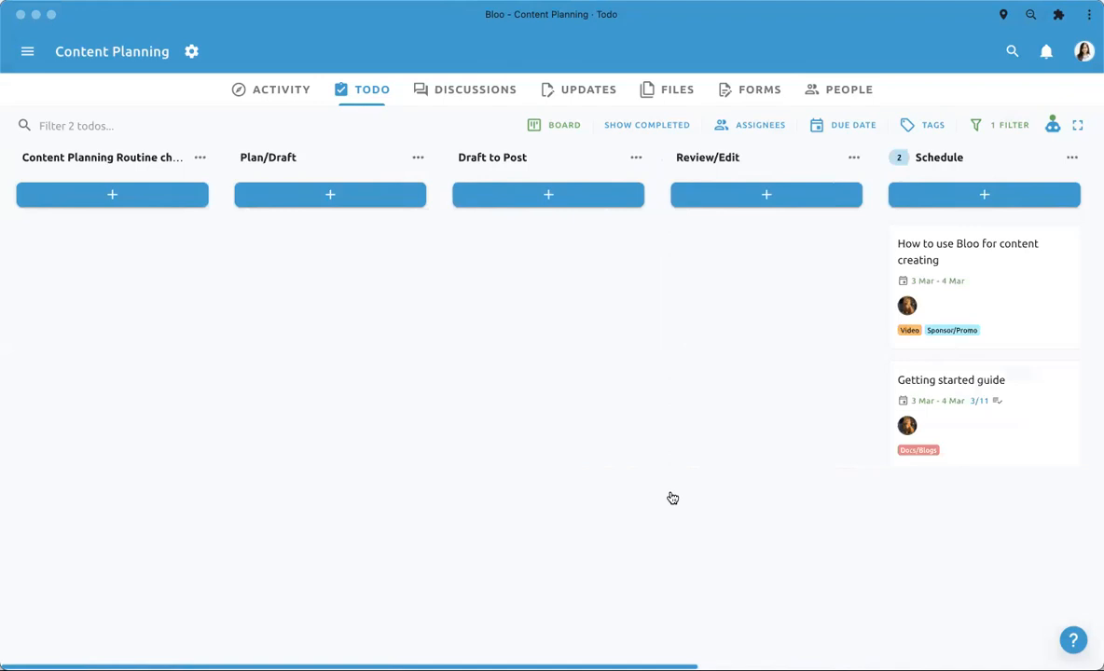
pyautogui.hscroll(16, 644, 430)
# - Remove the Review is checked filter from the board and close the filter settings
pyautogui.click(1003, 128)
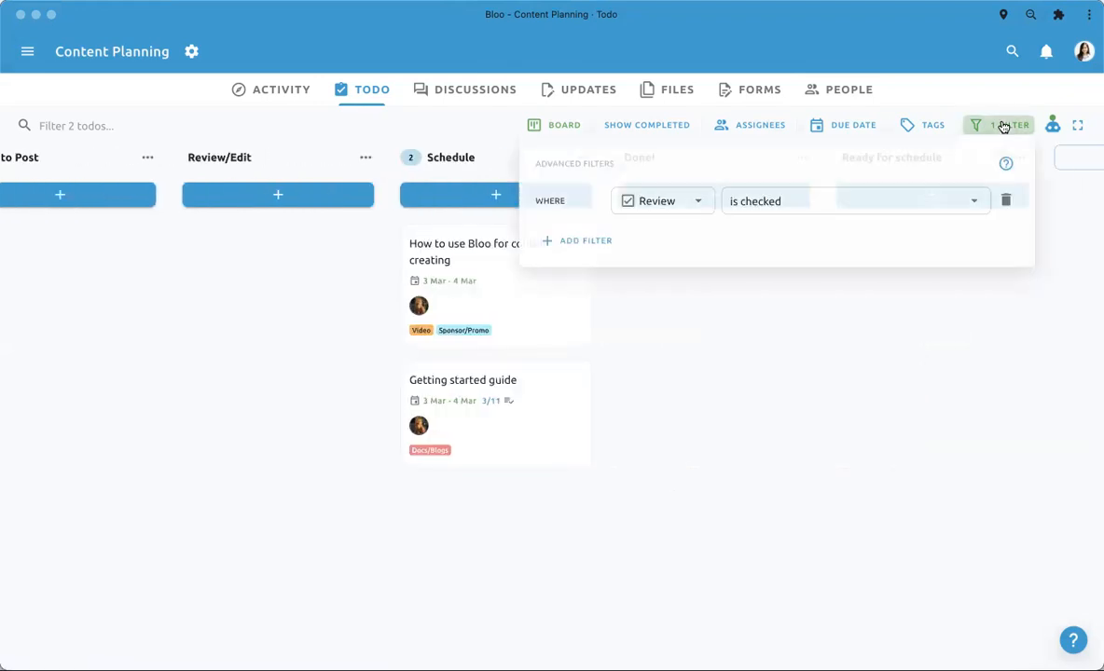
pyautogui.click(1007, 203)
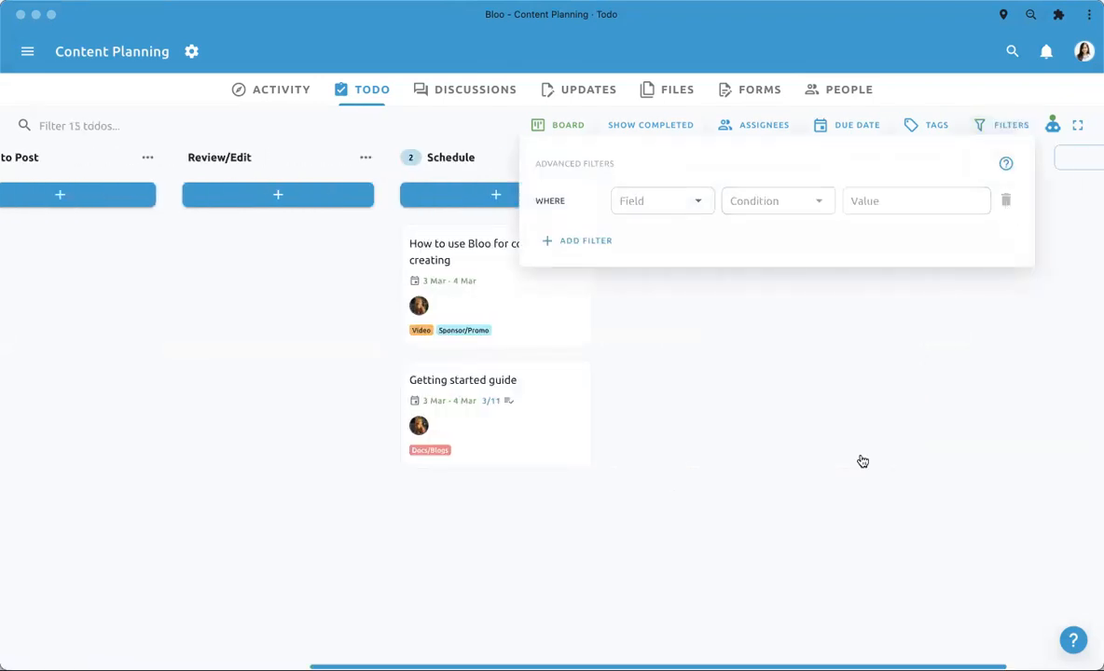
pyautogui.click(571, 604)
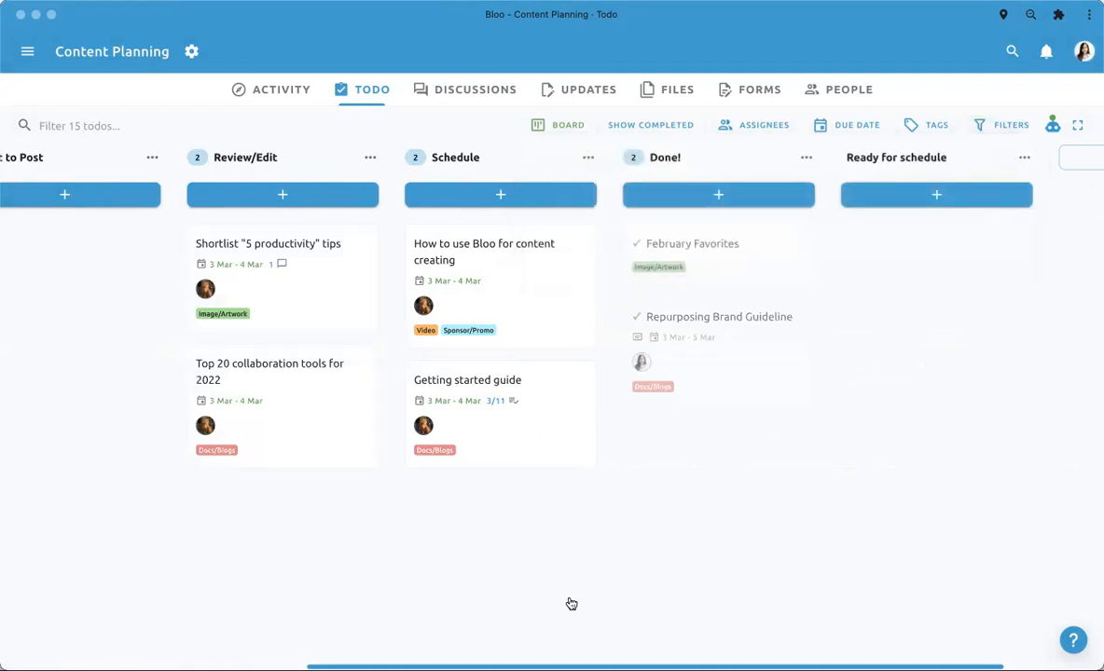
# - Comment on the Shortlist "5 productivity" tips todo in Review/Edit, mentioning a team member with the text "Hey can you check this out?"
pyautogui.hscroll(-5, 429, 508)
pyautogui.click(520, 288)
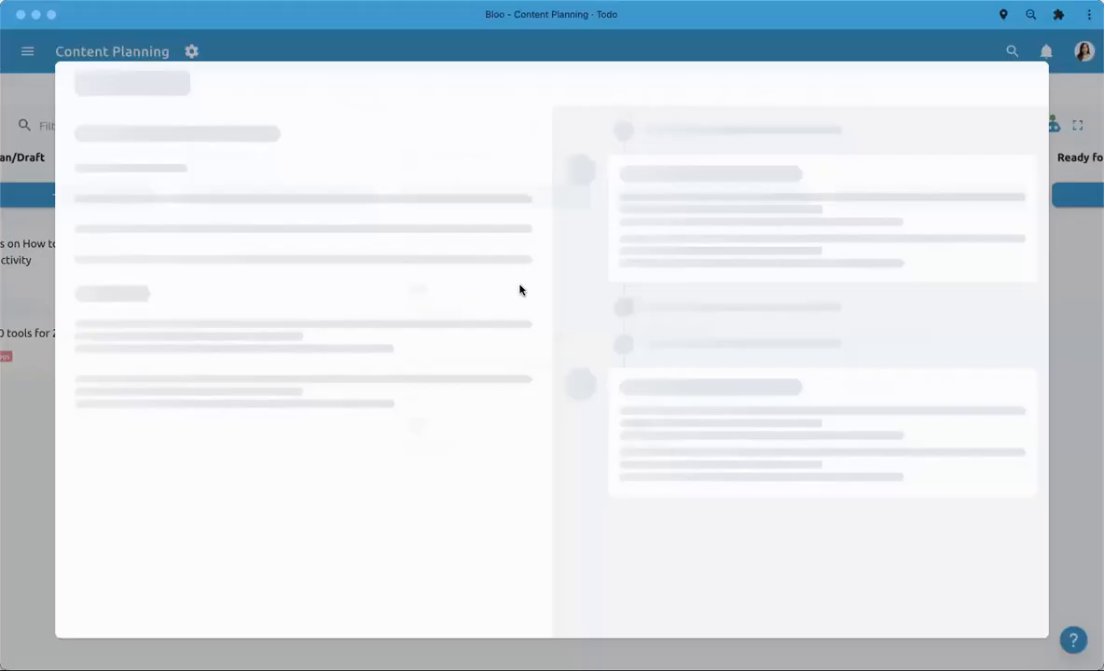
pyautogui.click(618, 610)
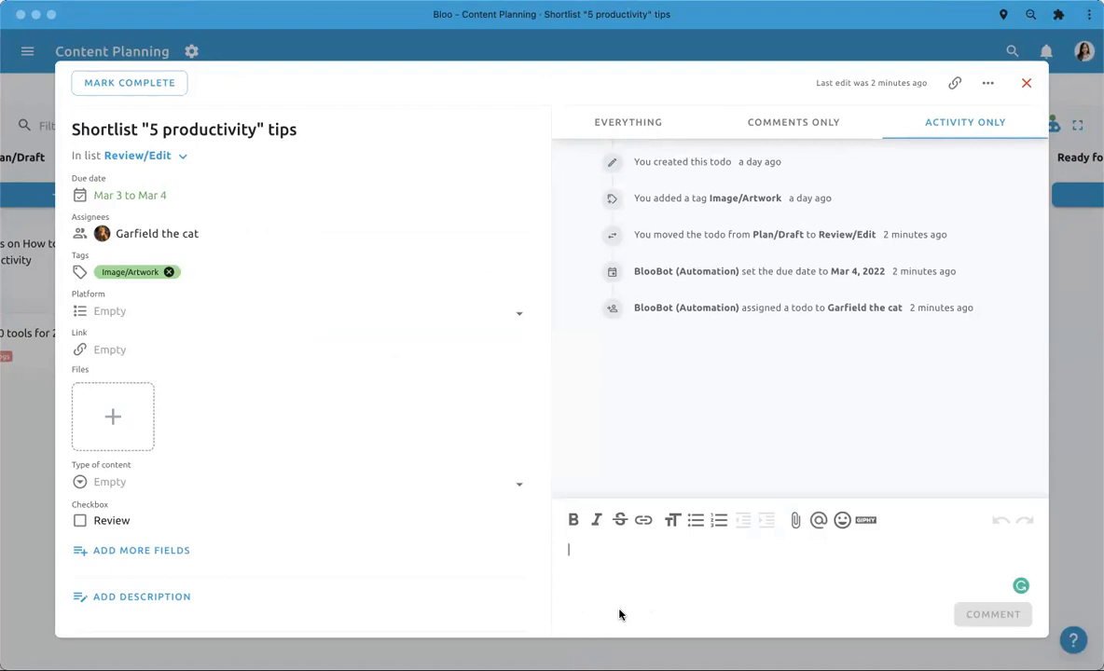
pyautogui.write('@serah')
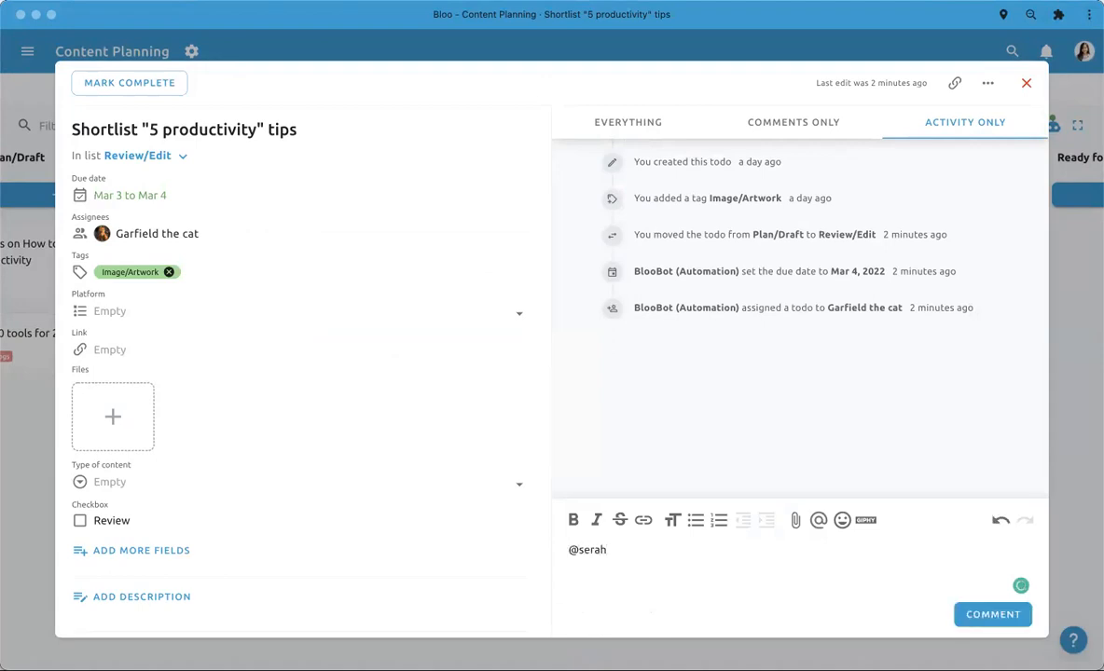
pyautogui.click(630, 574)
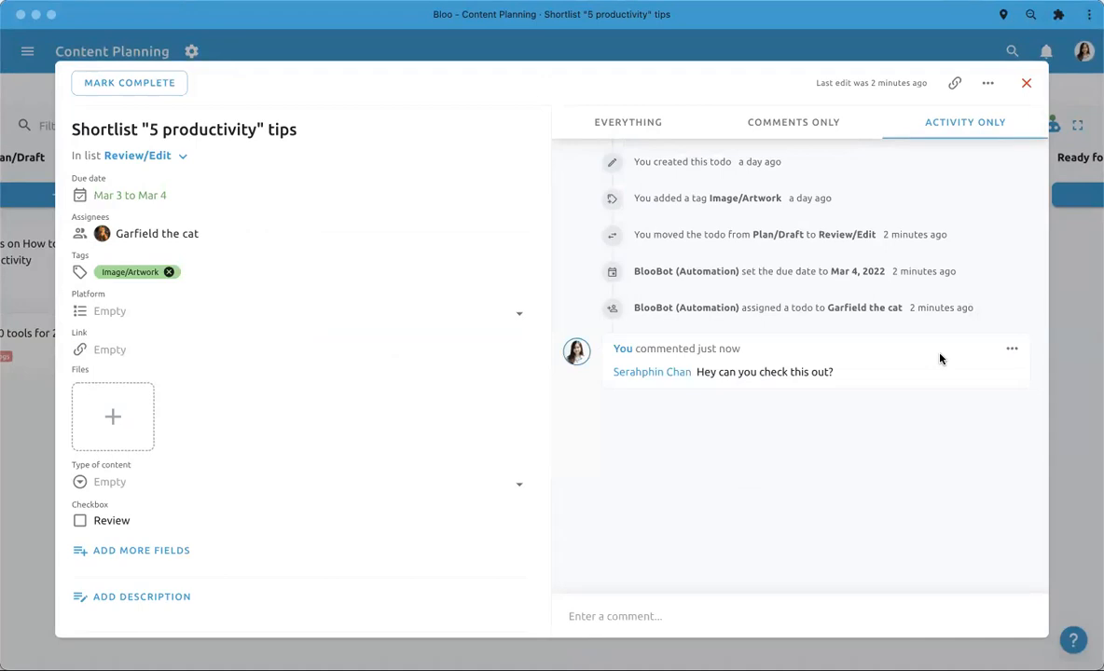
# - Close the todo and look through the recent mentions from all projects
pyautogui.click(1054, 377)
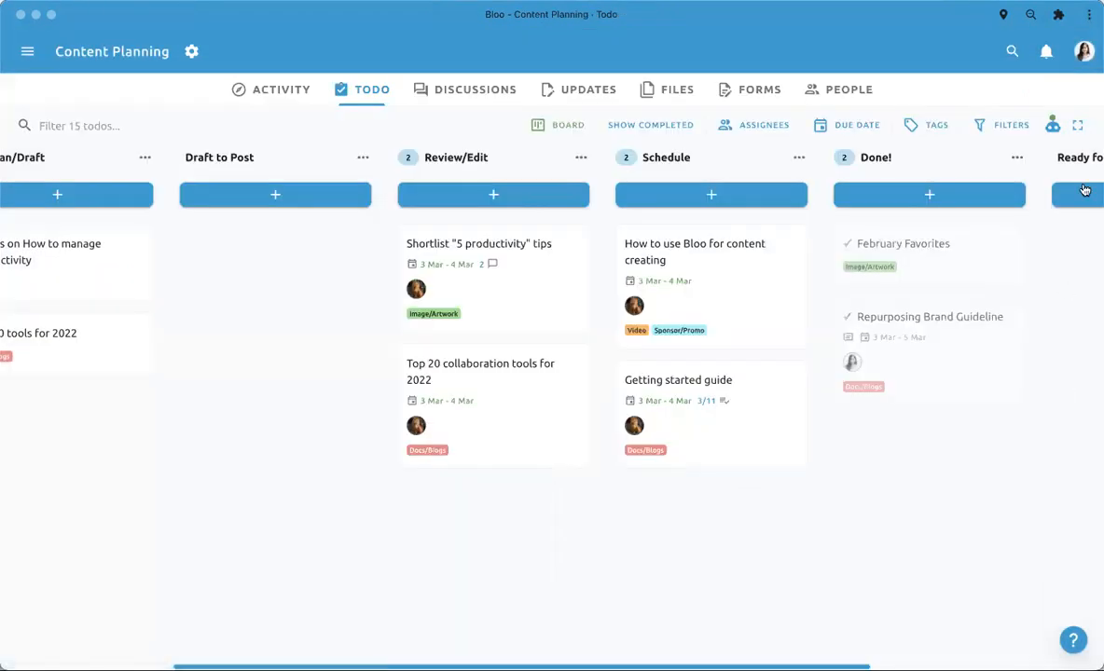
pyautogui.click(1046, 53)
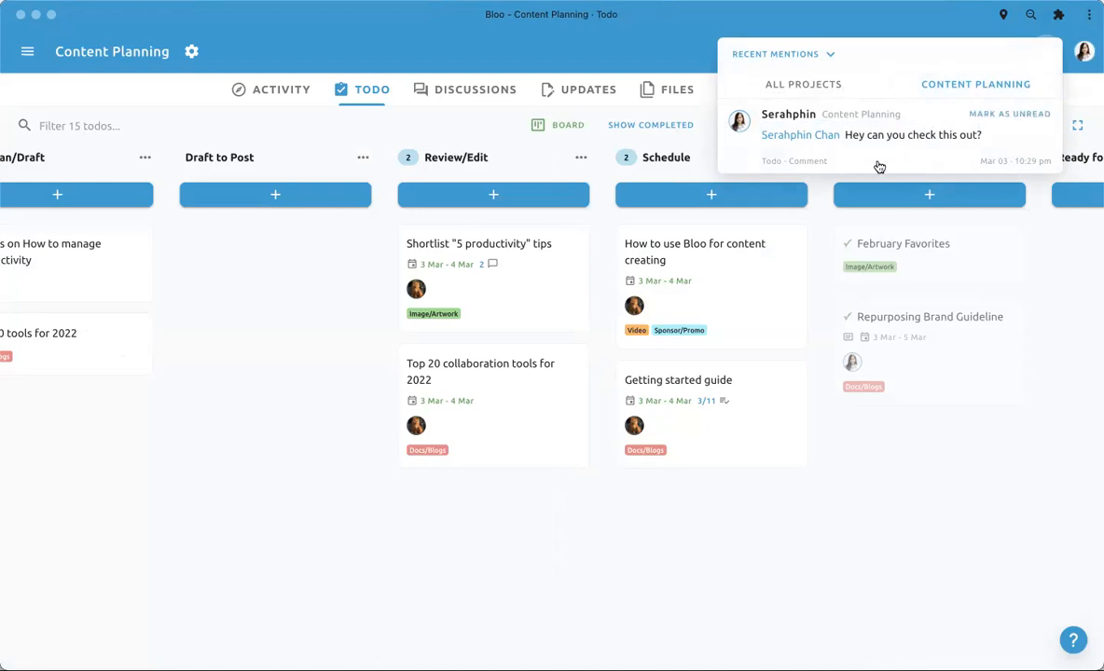
pyautogui.click(811, 93)
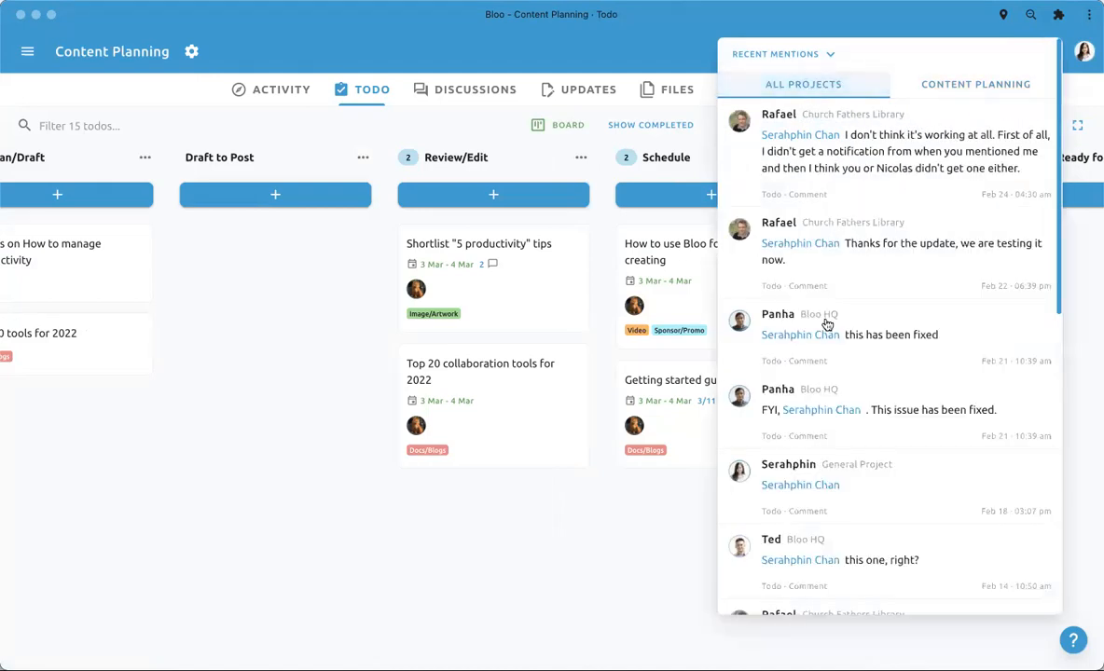
pyautogui.scroll(-3, 827, 321)
pyautogui.scroll(-6, 827, 324)
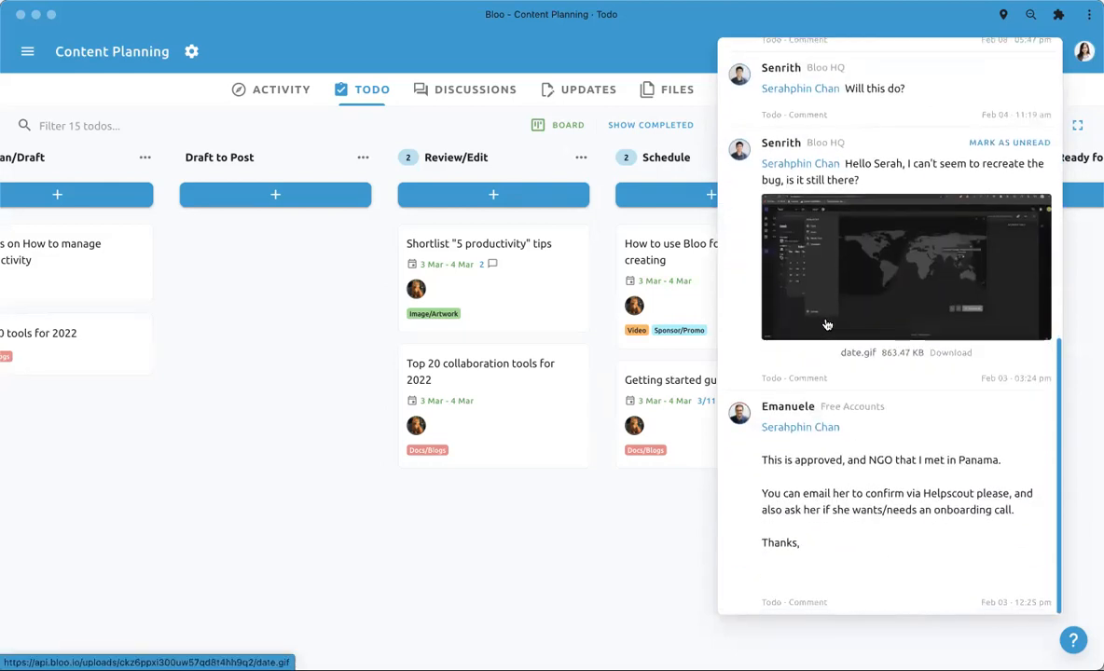
pyautogui.scroll(5, 827, 324)
pyautogui.scroll(1, 827, 323)
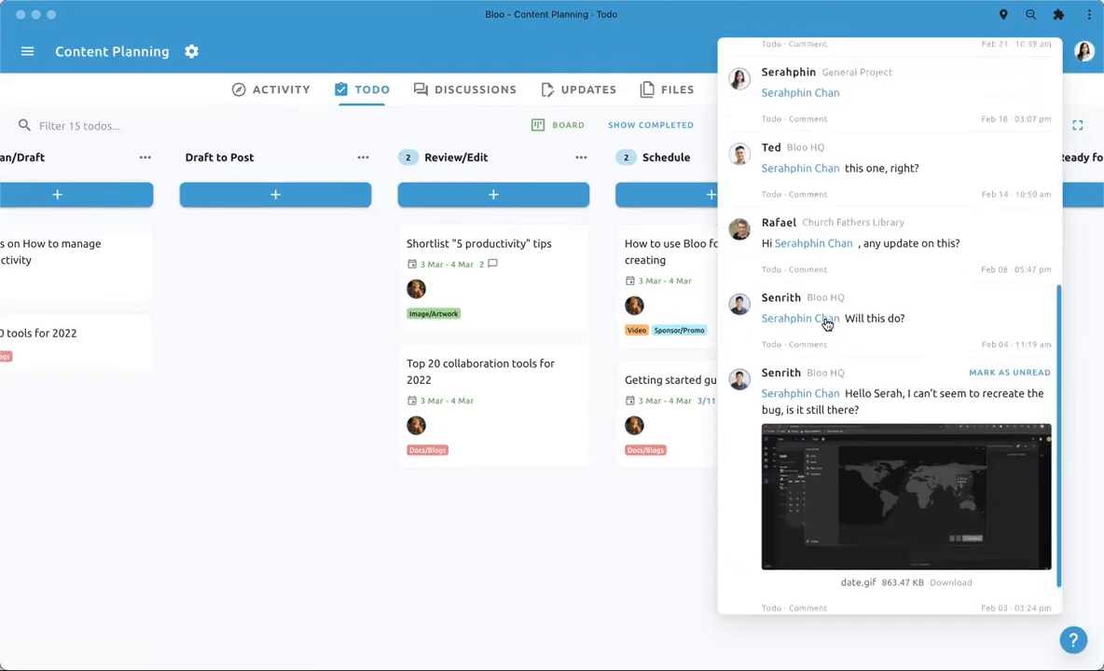
pyautogui.scroll(1, 827, 324)
pyautogui.scroll(5, 827, 324)
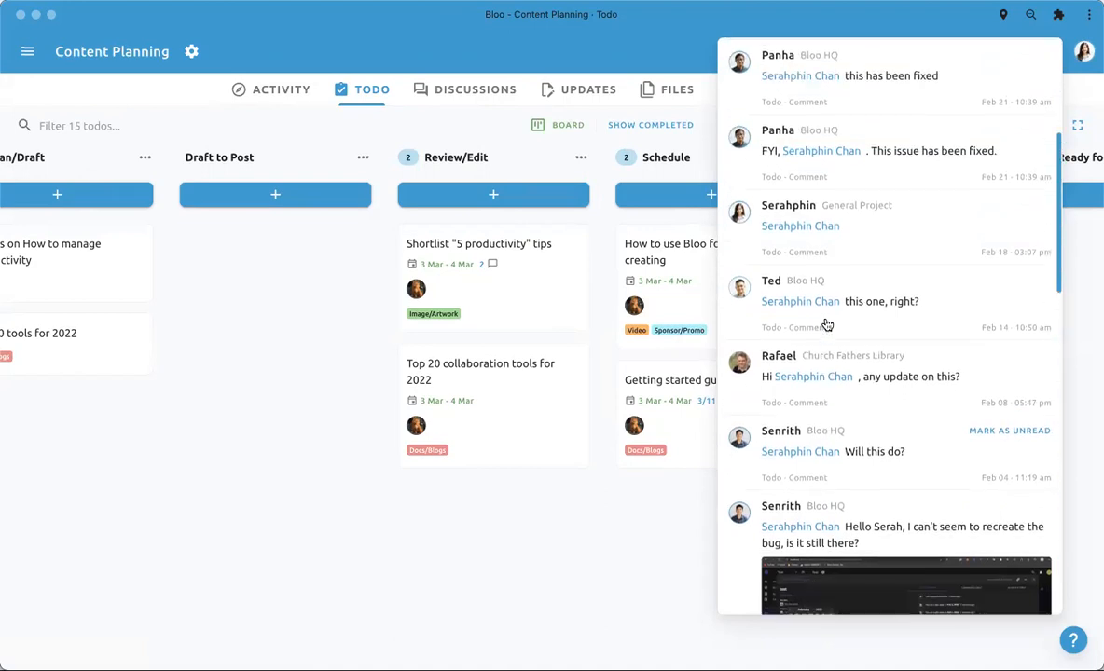
pyautogui.scroll(4, 827, 324)
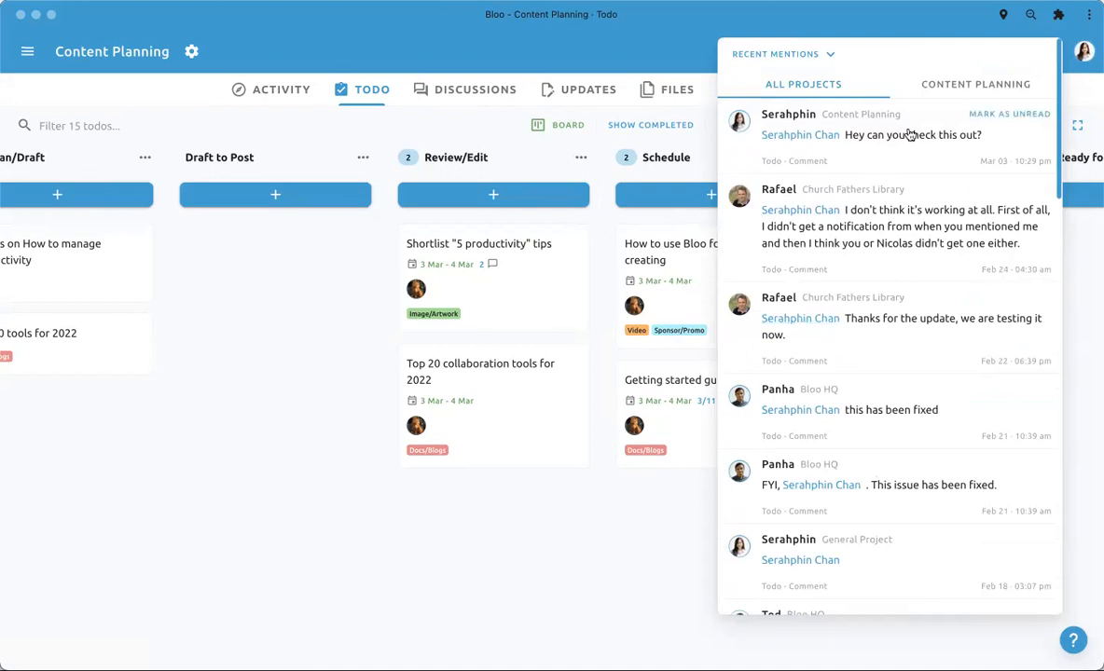
# - Limit the recent mentions to the Content Planning project, then close and reopen the mentions list
pyautogui.click(918, 97)
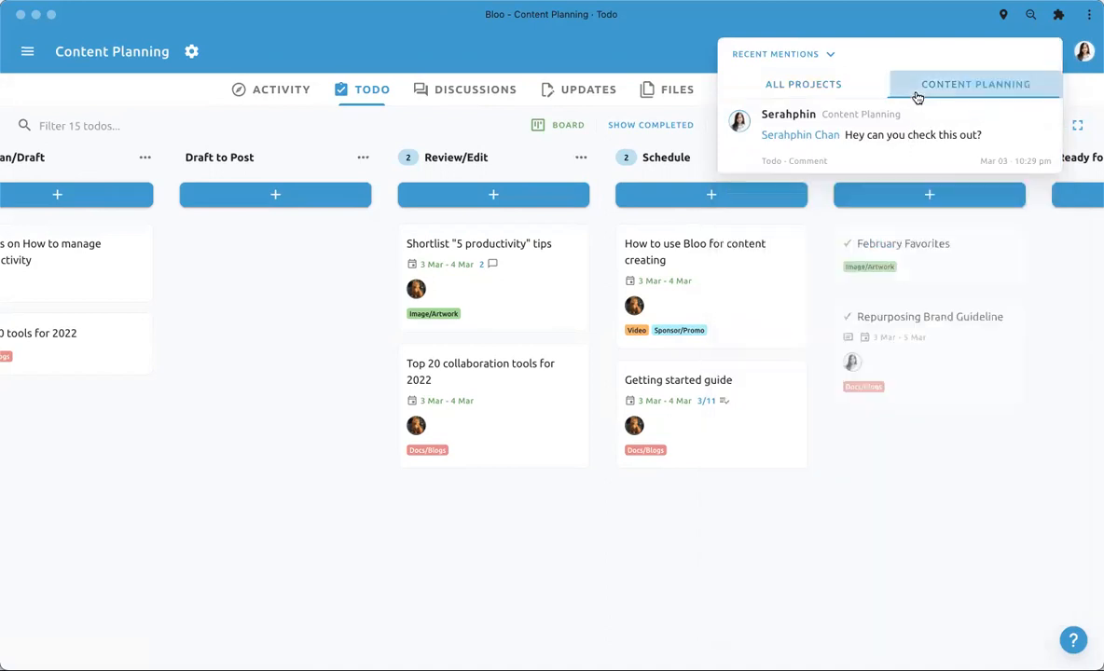
pyautogui.click(819, 419)
pyautogui.click(1058, 49)
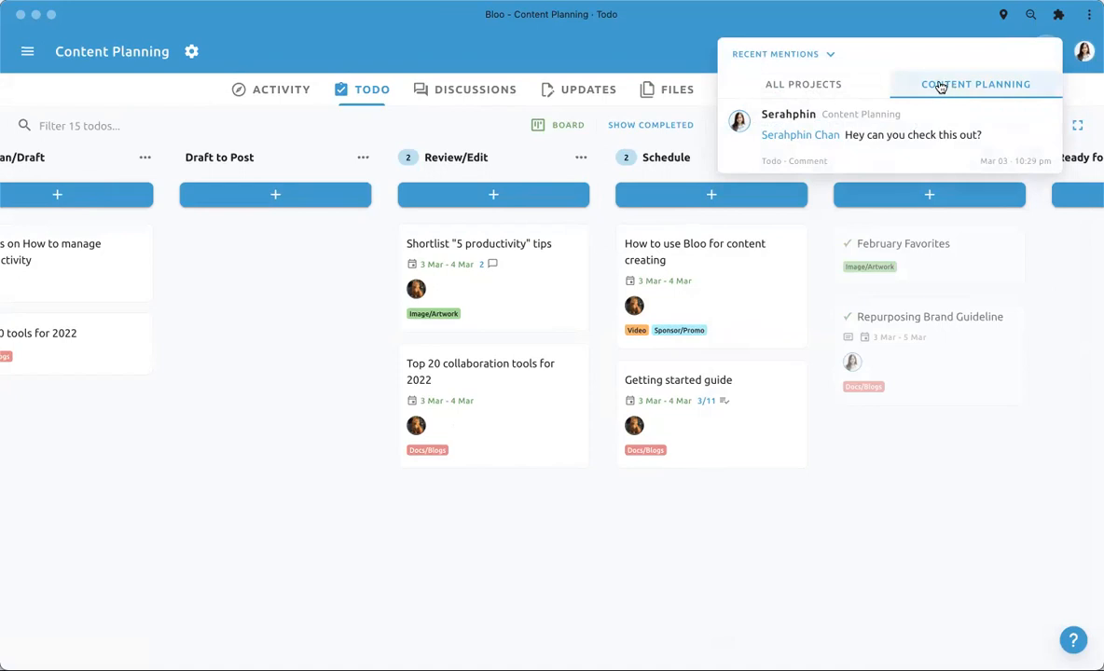
# - Show the project sidebar, expand the Demos folder to view its projects, and hide the sidebar again
pyautogui.click(27, 52)
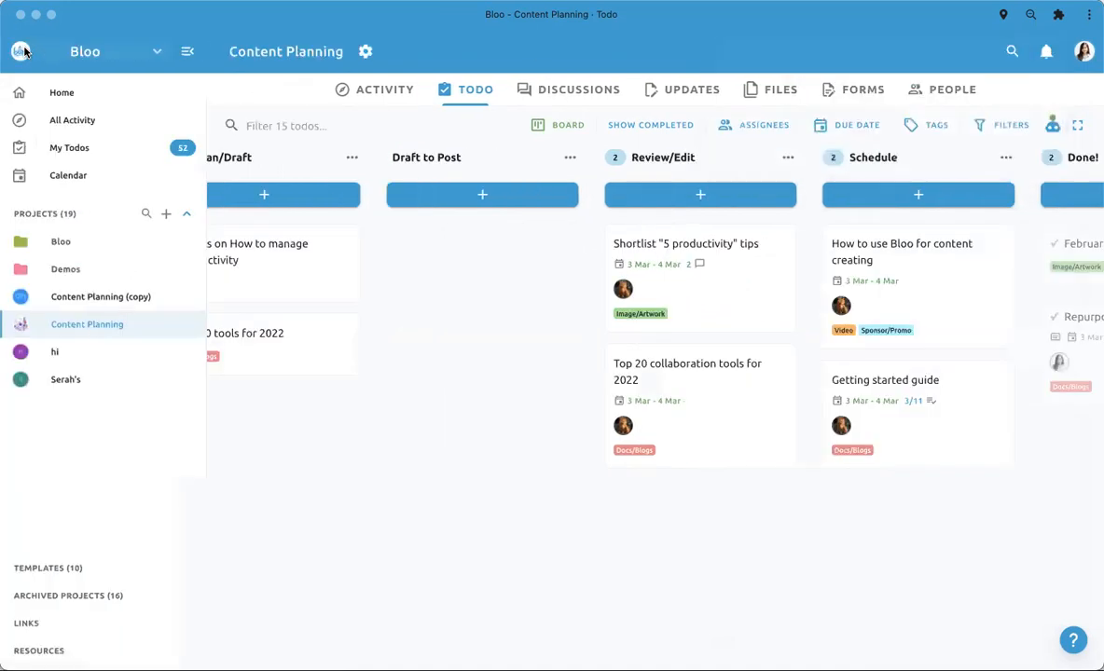
pyautogui.click(89, 266)
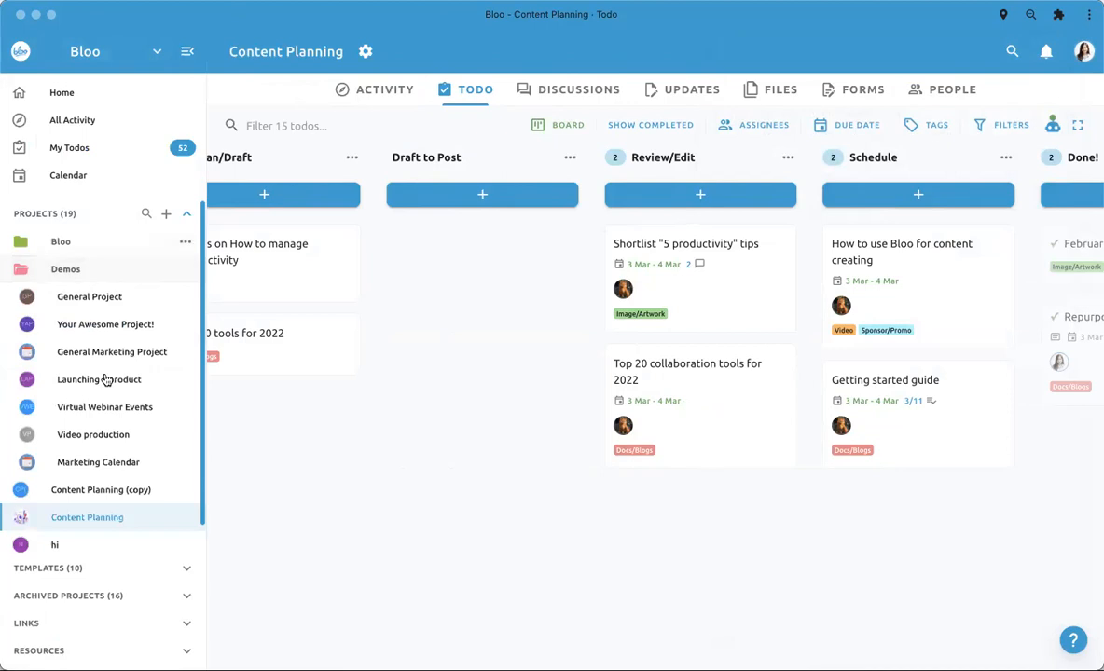
pyautogui.click(187, 52)
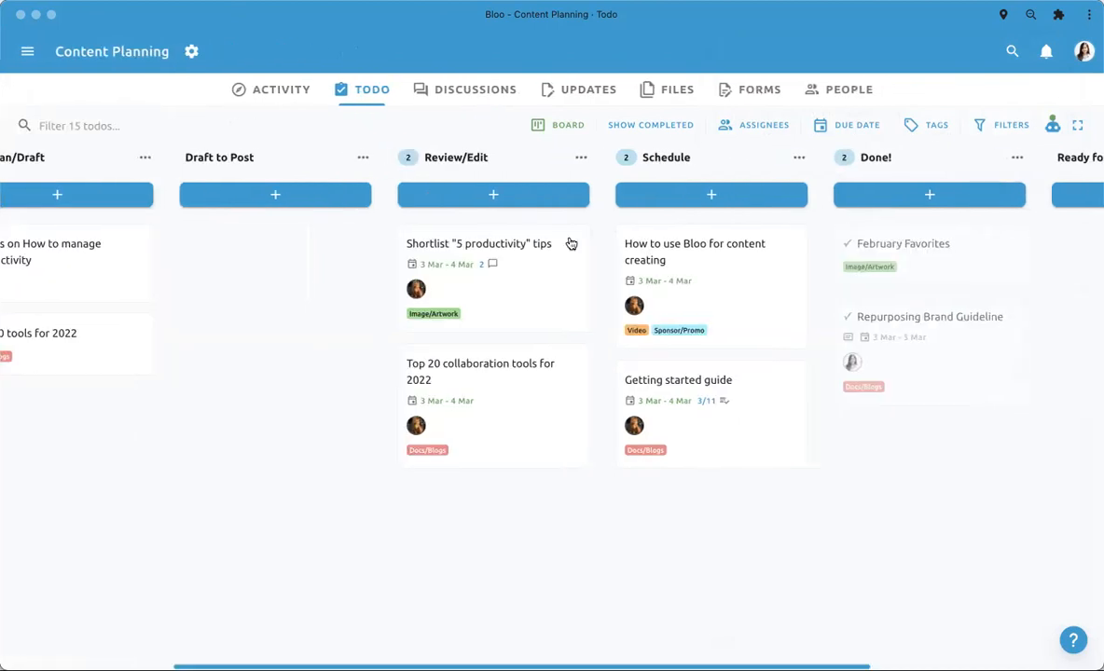
# - Open the Shortlist "5 productivity" tips todo from its Content Planning mention and close it again
pyautogui.click(1045, 56)
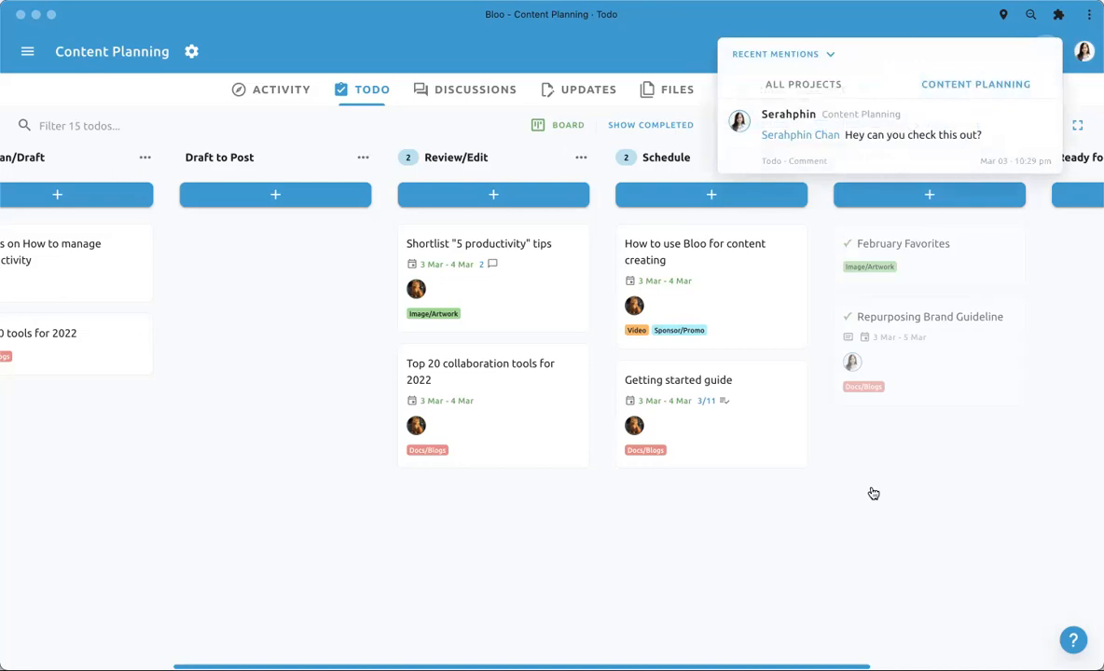
pyautogui.click(831, 153)
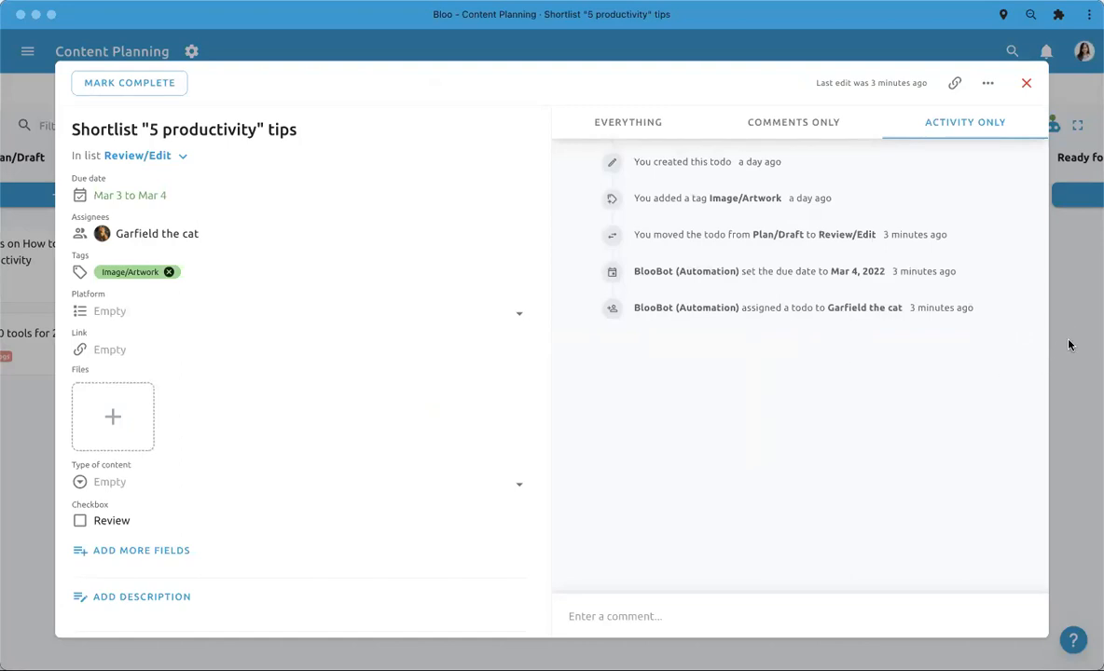
pyautogui.click(1072, 369)
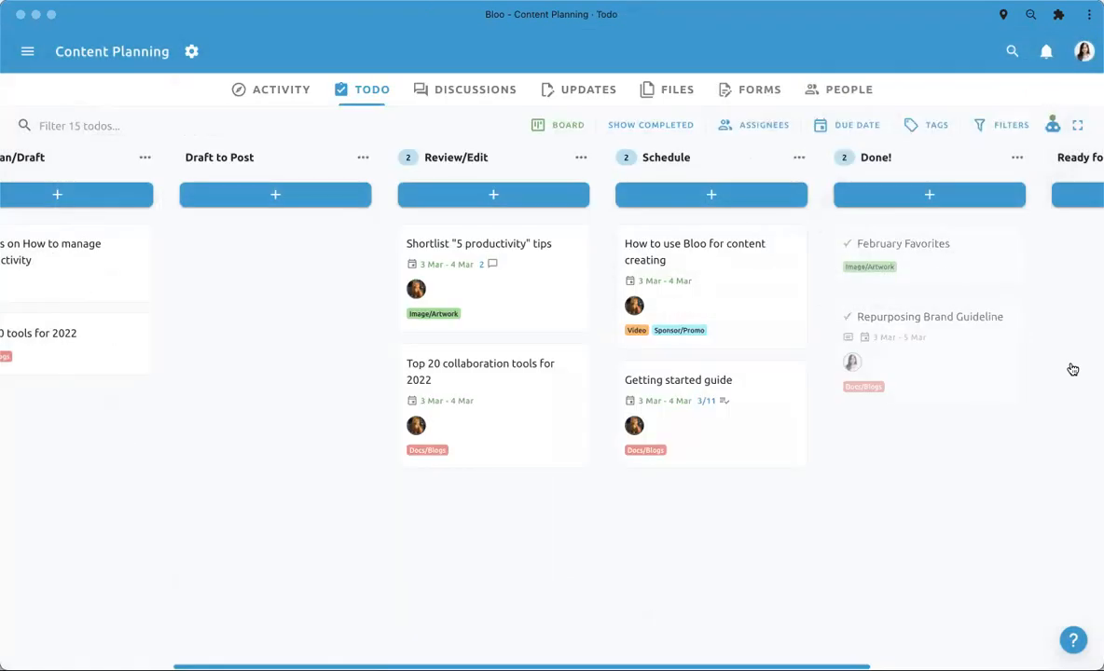
# - Switch the Content Planning todos from the board view to the Calendar view
pyautogui.hscroll(2, 736, 433)
pyautogui.hscroll(-5, 748, 439)
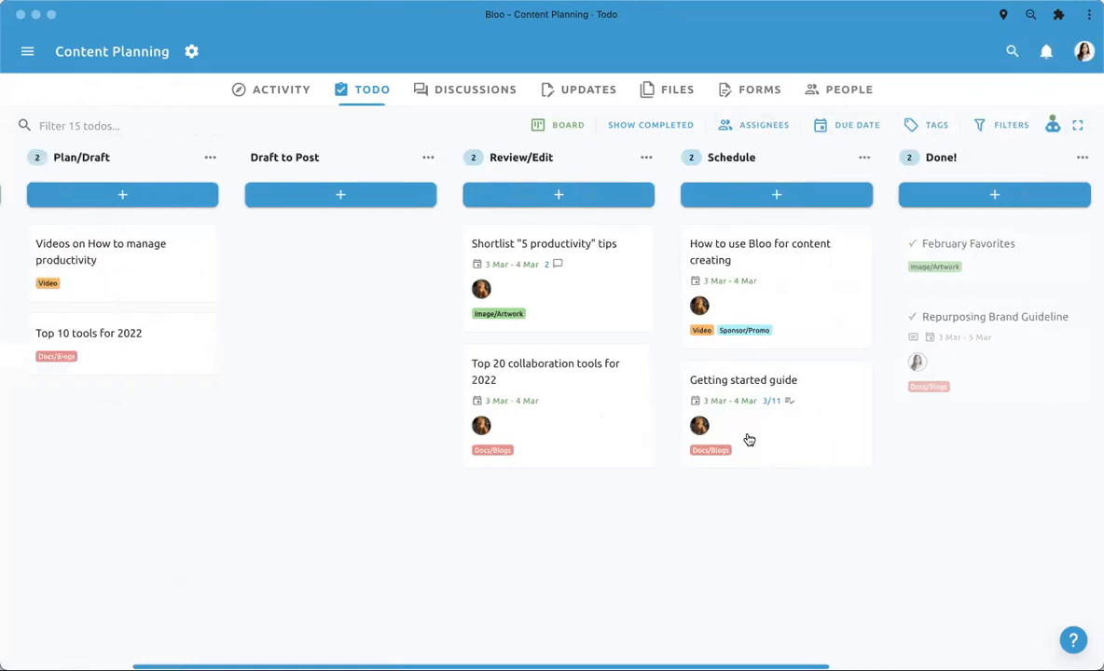
pyautogui.hscroll(-3, 749, 439)
pyautogui.click(564, 124)
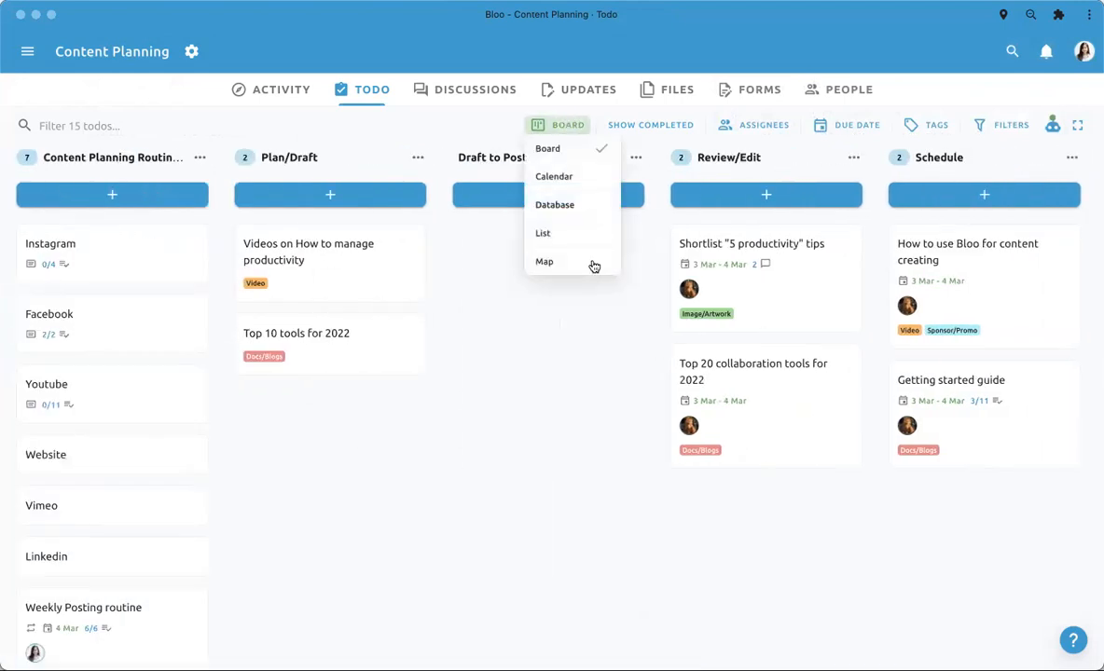
pyautogui.click(580, 396)
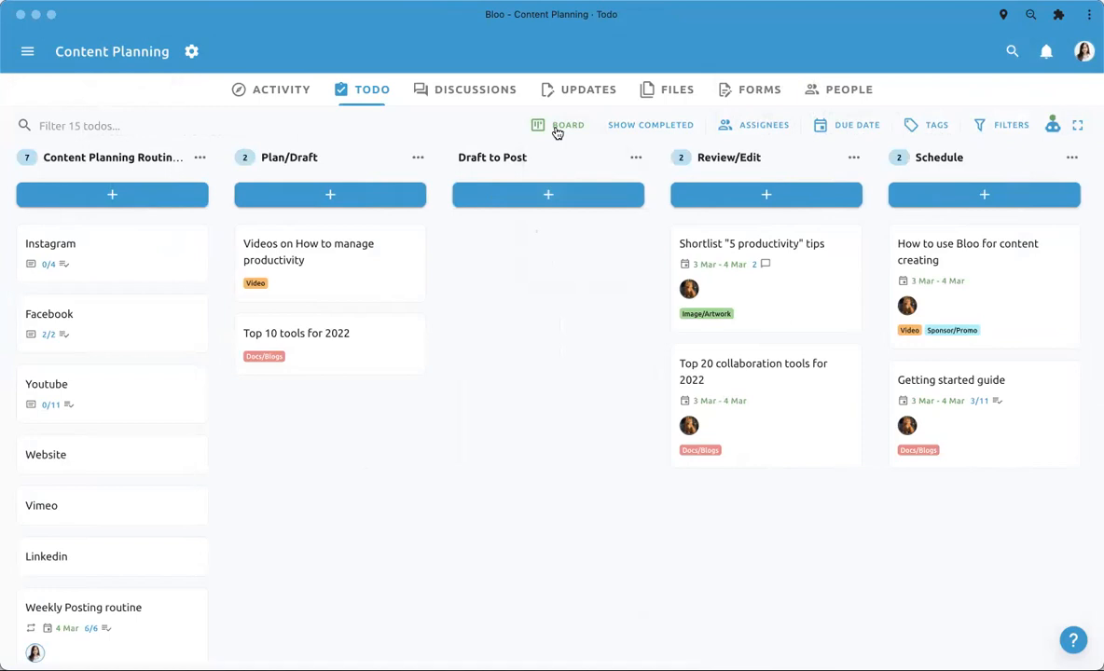
pyautogui.click(557, 131)
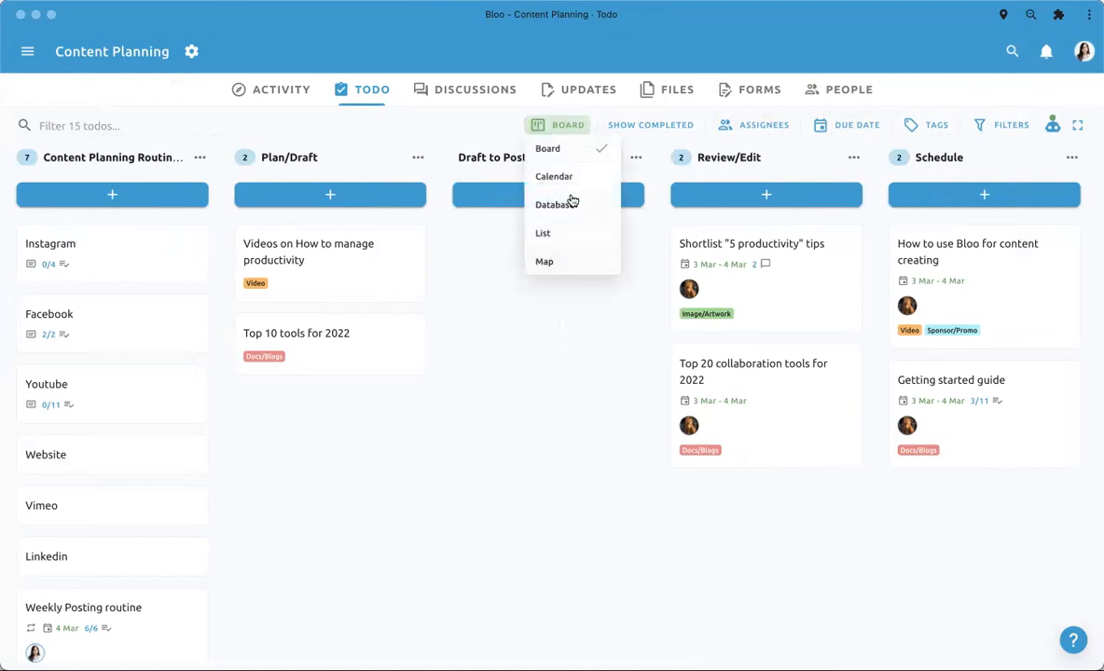
pyautogui.click(569, 178)
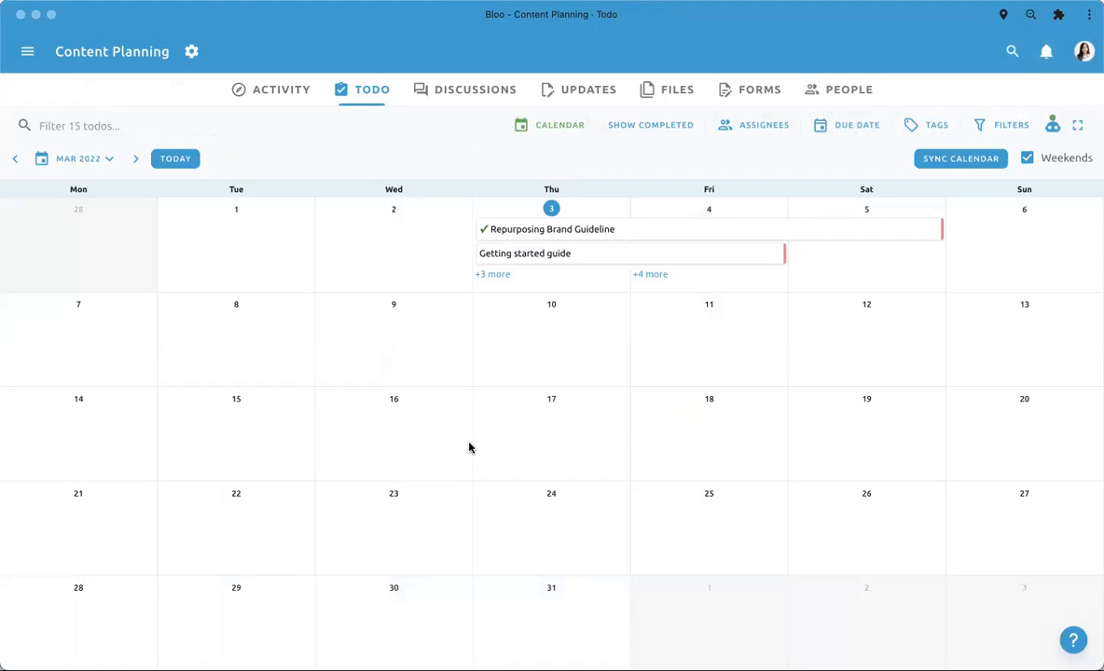
# - Examine the full lists of todos scheduled on March 3 and 4, 2022 in the calendar and close them
pyautogui.click(650, 278)
pyautogui.click(551, 293)
pyautogui.click(495, 274)
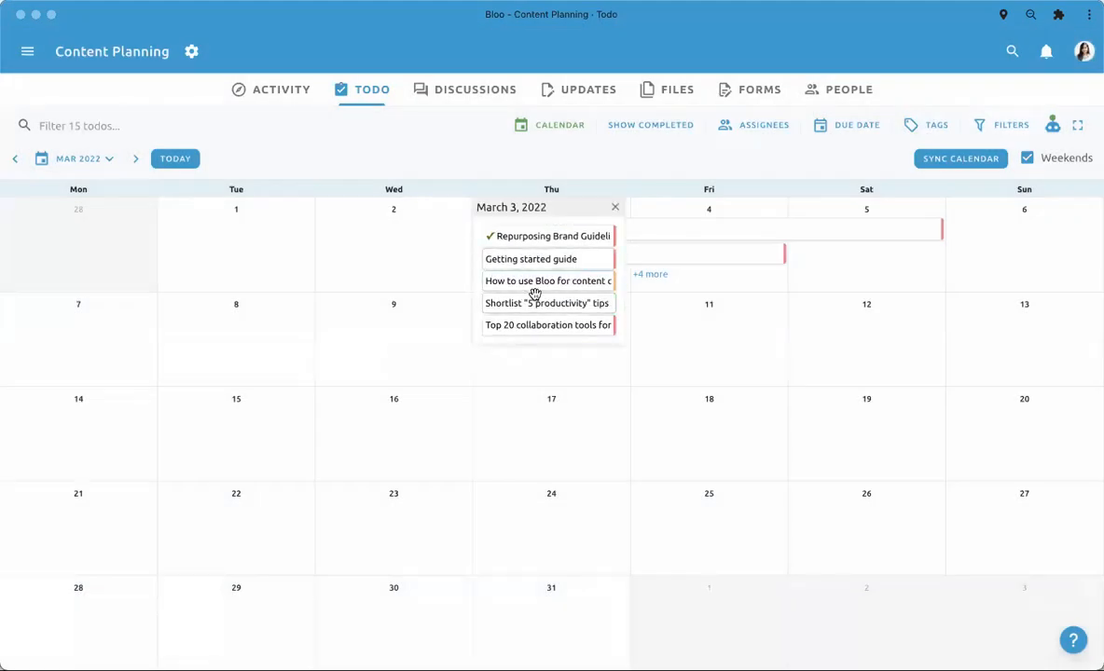
pyautogui.click(556, 362)
pyautogui.click(557, 362)
pyautogui.click(653, 296)
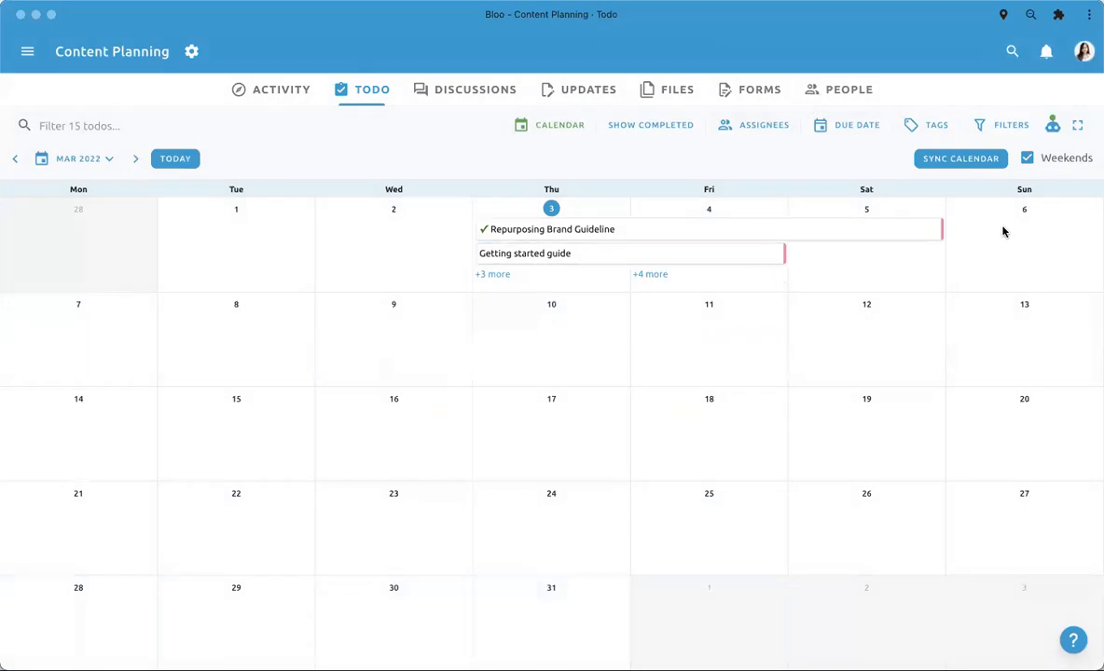
pyautogui.click(492, 274)
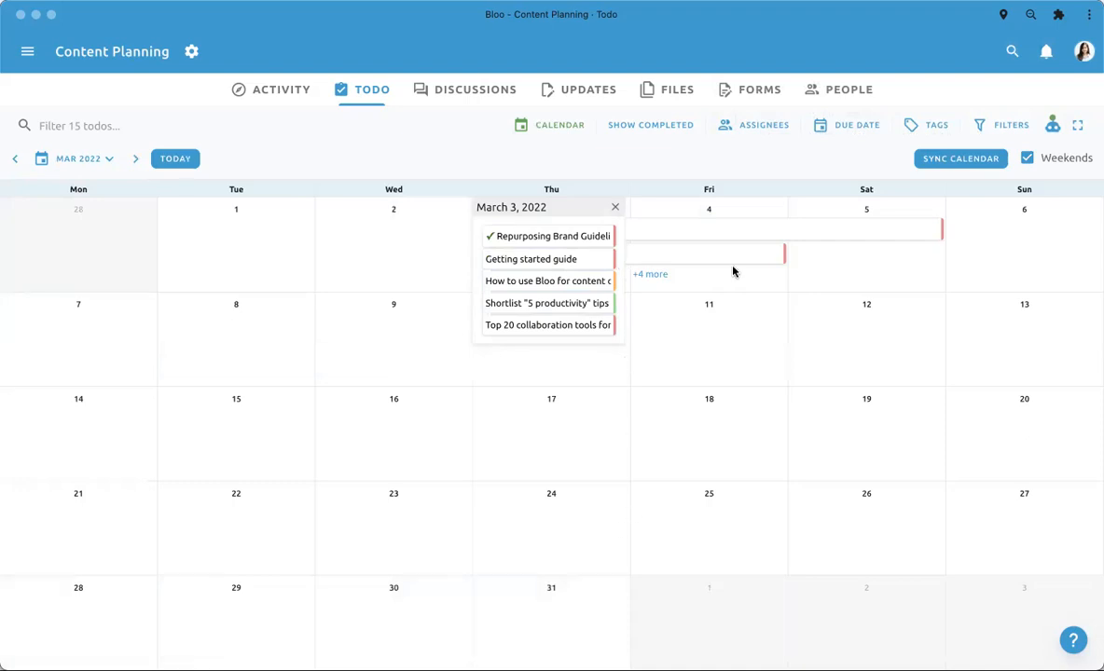
pyautogui.click(710, 233)
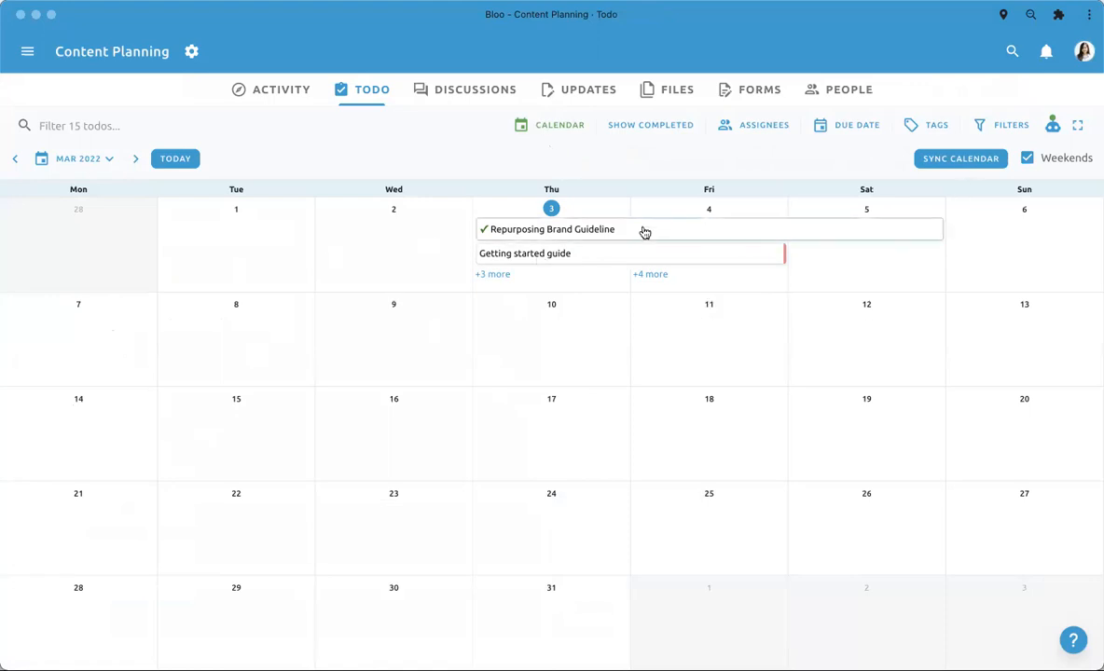
# - Copy the calendar sync URL of the Content Planning calendar
pyautogui.click(934, 163)
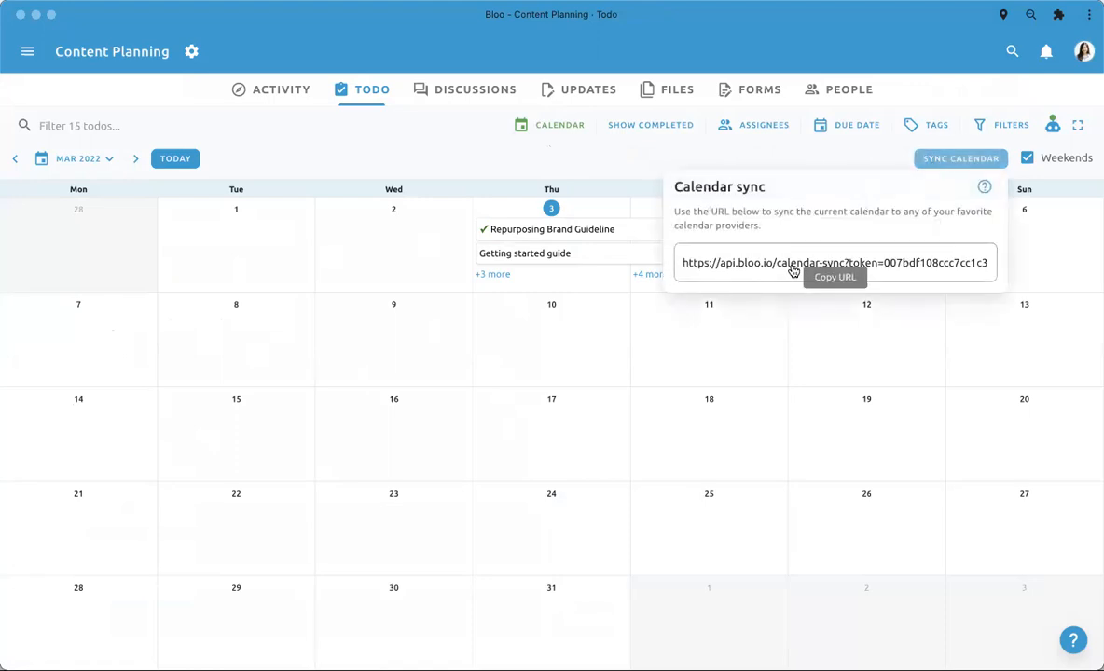
pyautogui.click(755, 266)
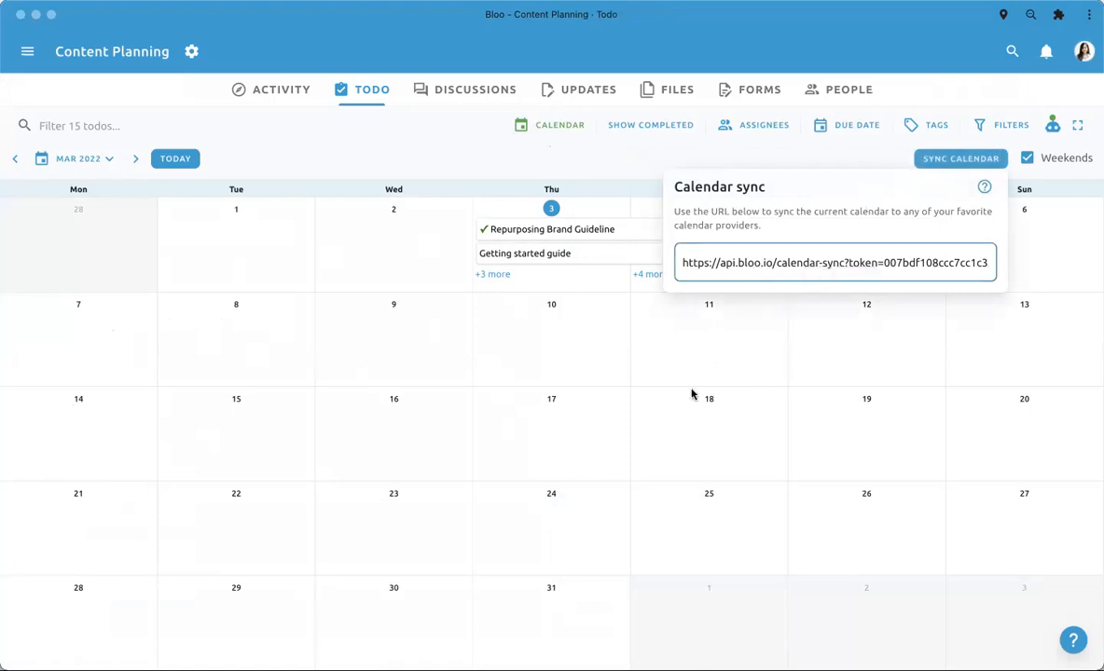
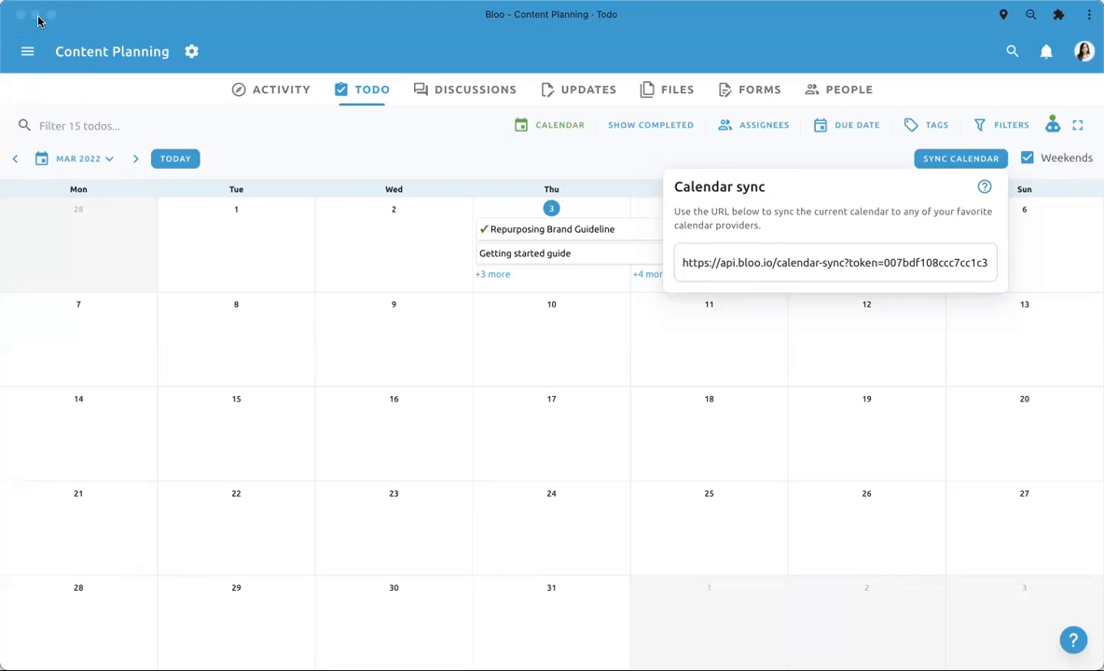
# - Close the calendar sync details and switch the Content Planning todos from the calendar to the Database view
pyautogui.click(402, 331)
pyautogui.click(430, 152)
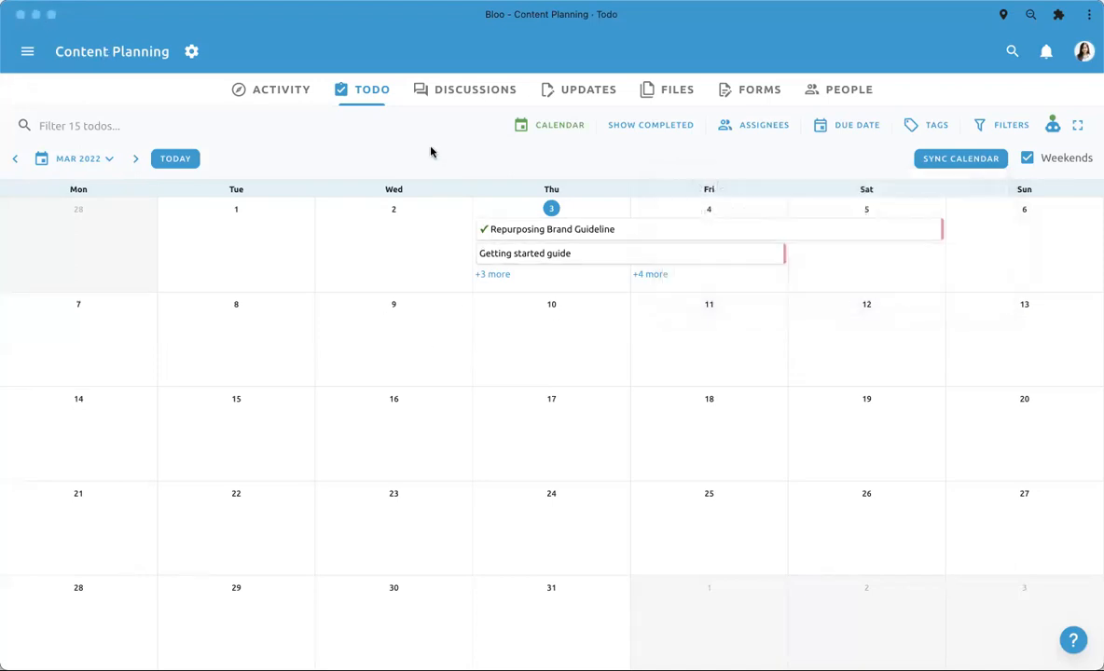
pyautogui.click(549, 127)
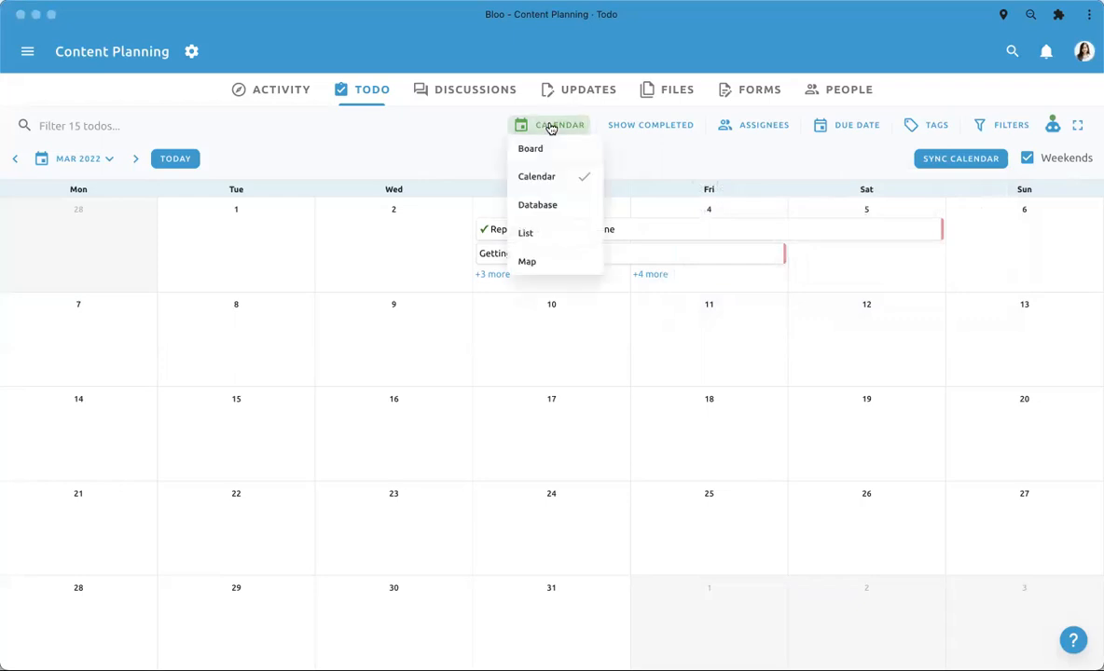
pyautogui.click(556, 204)
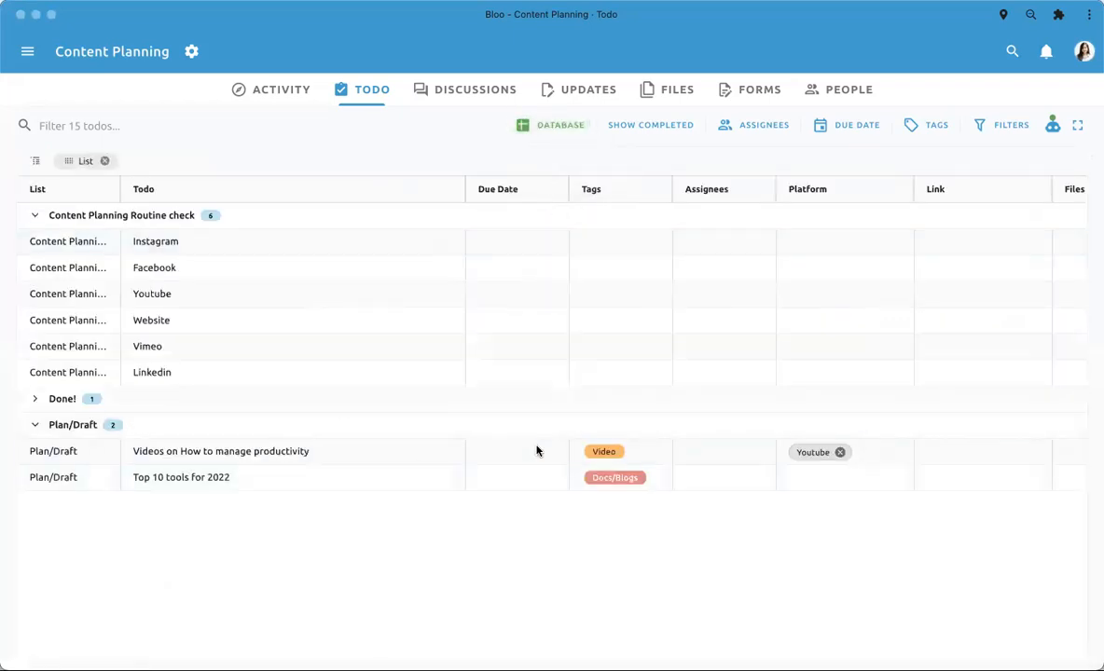
# - Remove the List grouping from the database table so the todos are ungrouped
pyautogui.hscroll(3, 536, 451)
pyautogui.click(105, 160)
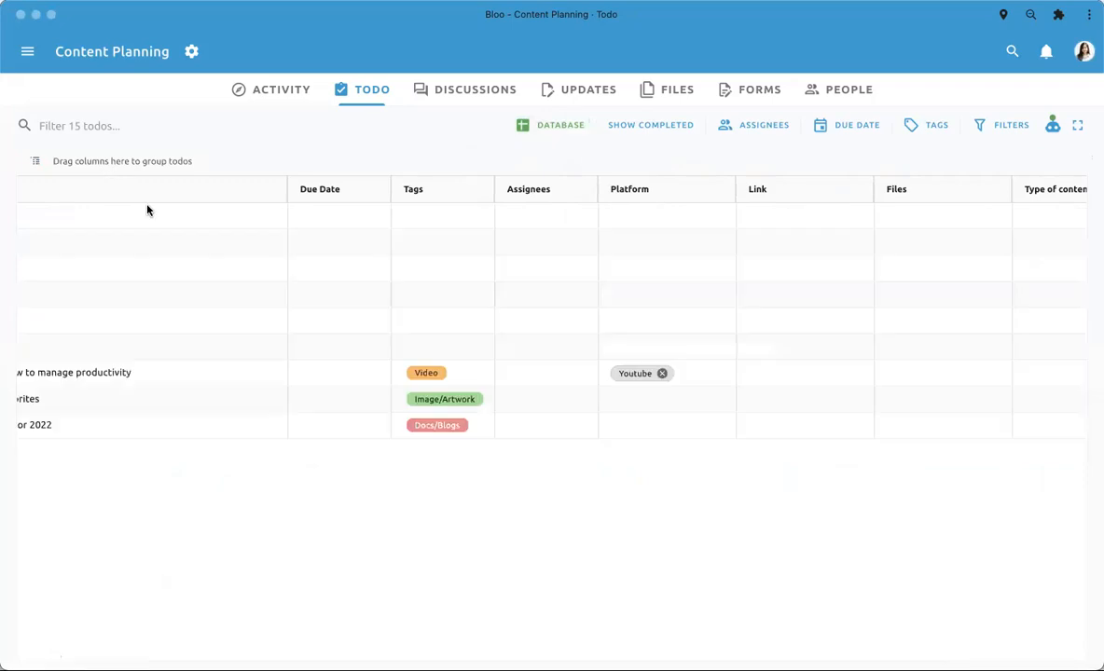
pyautogui.hscroll(-5, 368, 268)
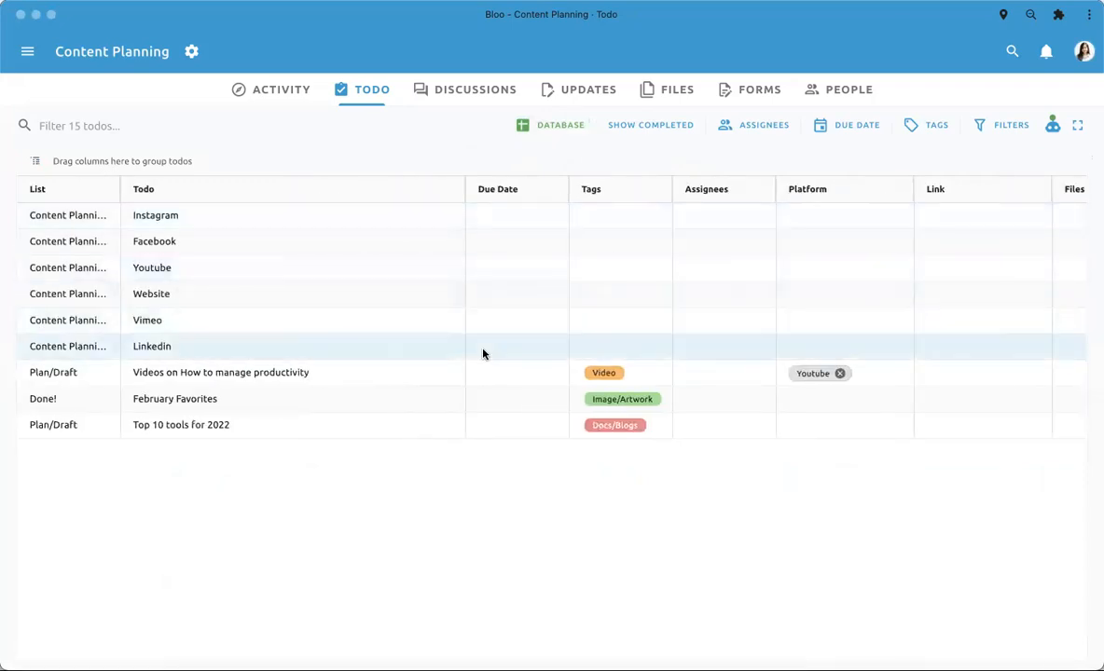
pyautogui.hscroll(5, 483, 353)
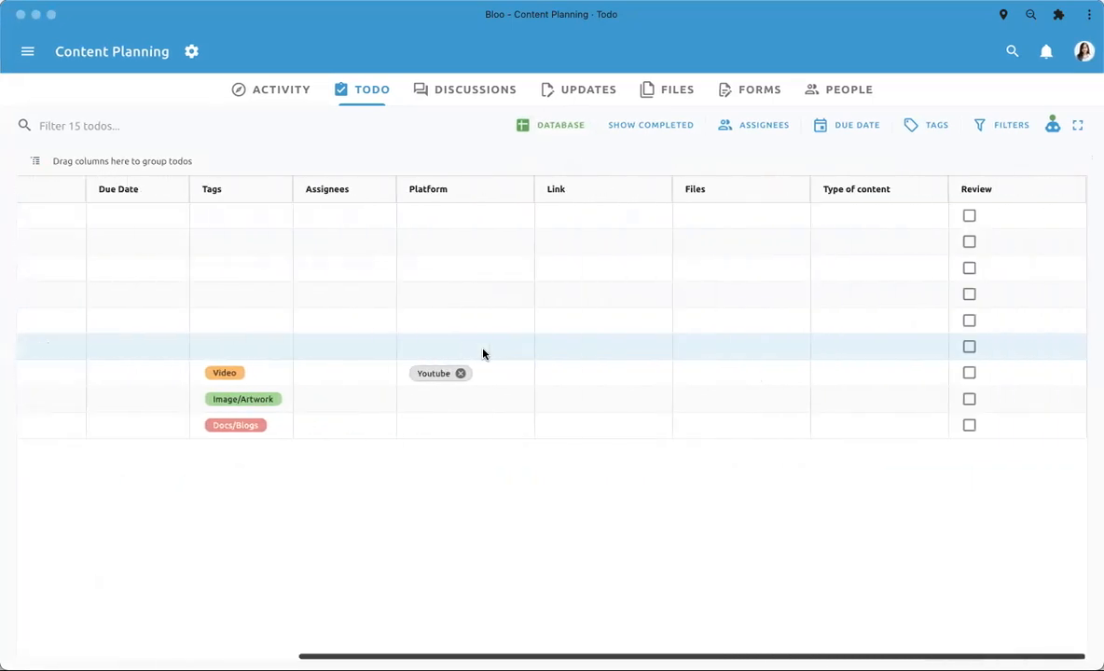
pyautogui.hscroll(-5, 483, 353)
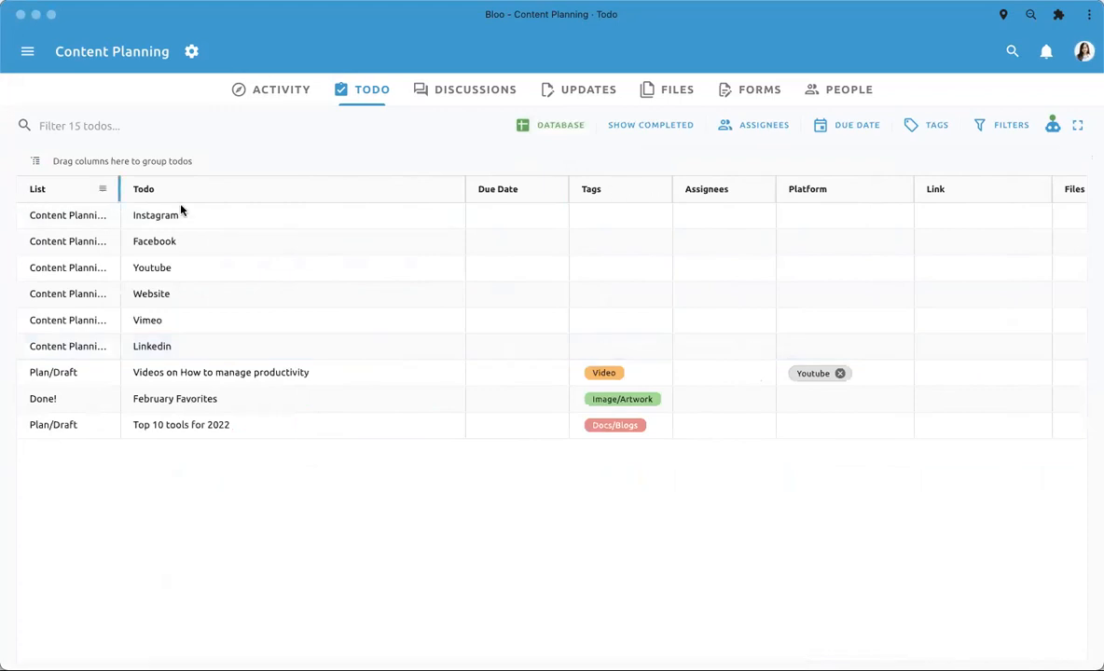
# - Group the database todos by Tags and expand the Video, Image/Artwork and Docs/Blogs groups
pyautogui.moveTo(603, 187); pyautogui.dragTo(166, 163)
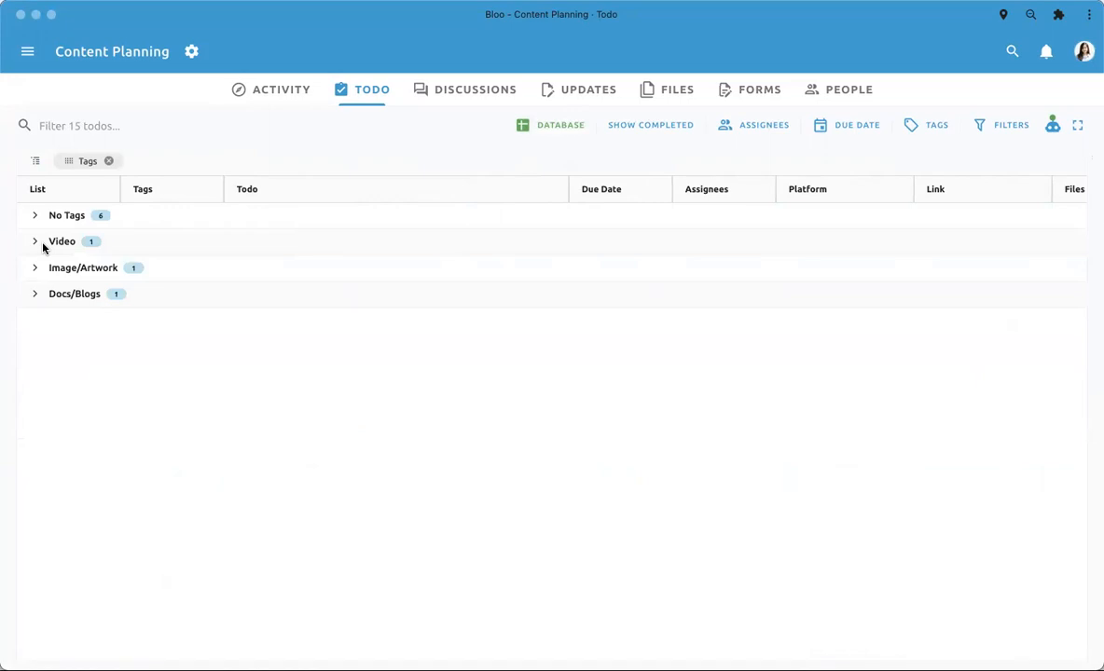
pyautogui.click(35, 243)
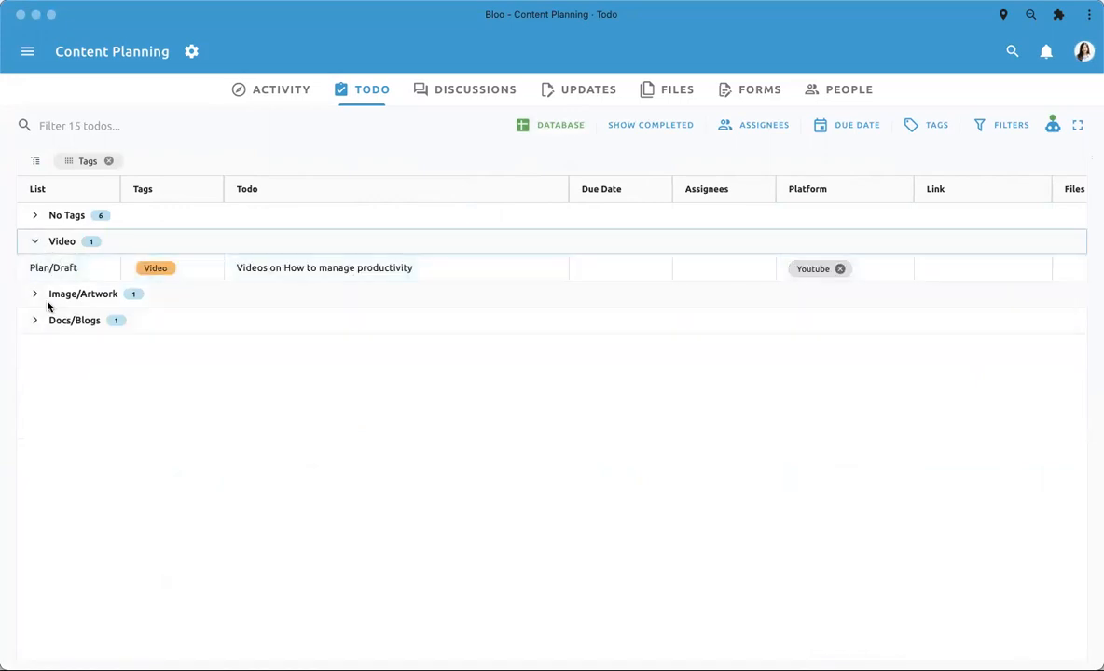
pyautogui.click(34, 294)
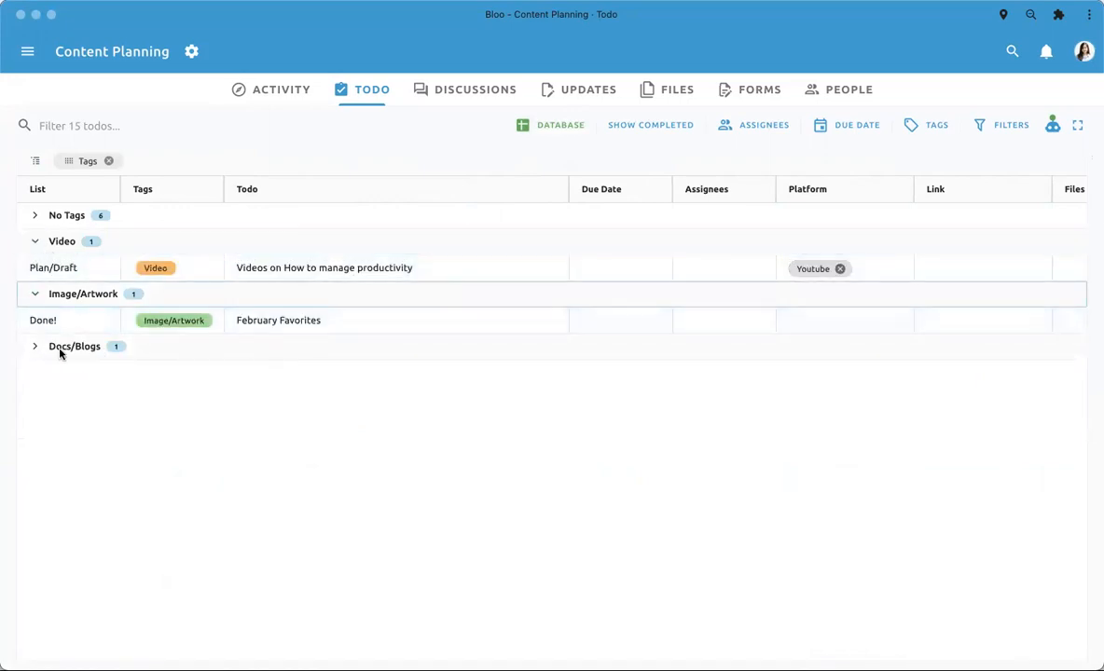
pyautogui.click(35, 348)
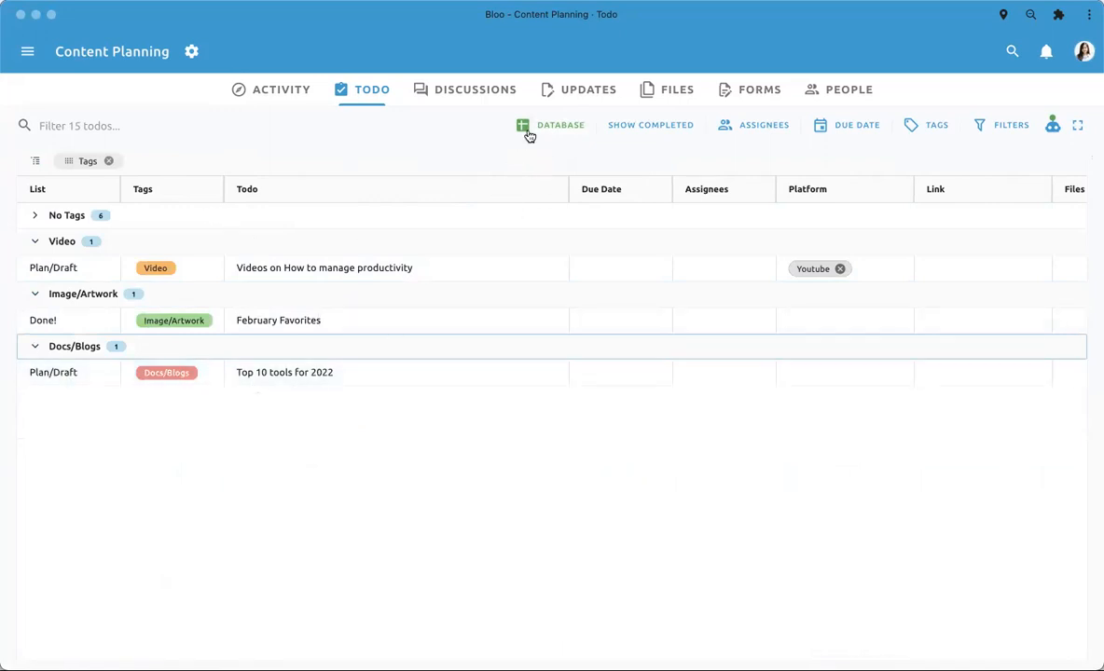
pyautogui.hscroll(5, 706, 374)
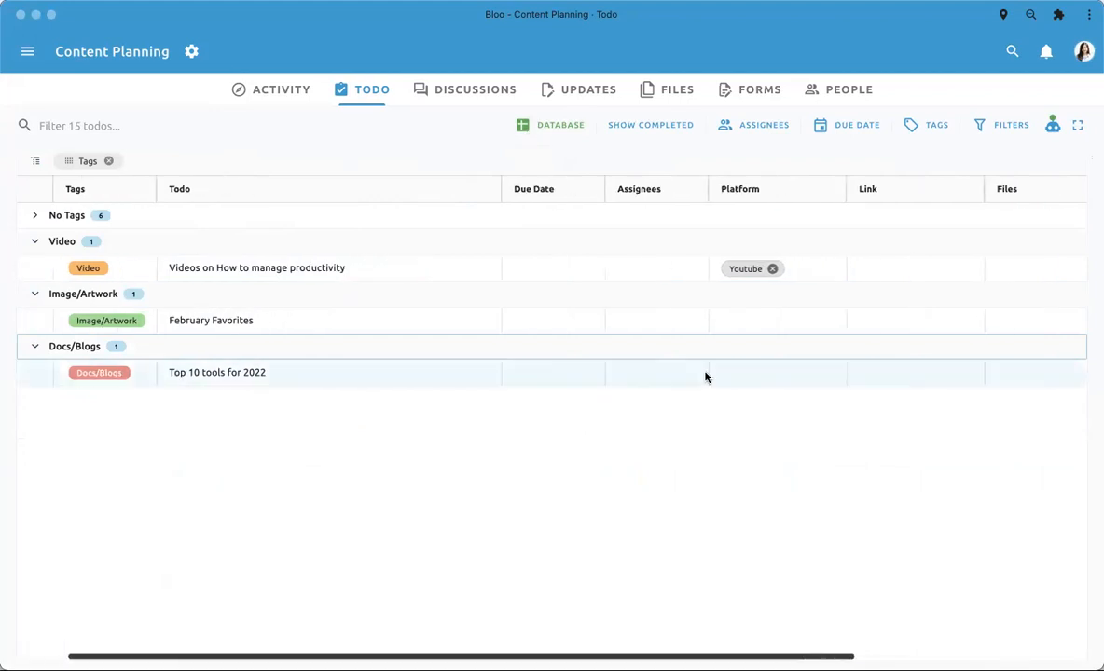
pyautogui.hscroll(4, 707, 375)
pyautogui.hscroll(-8, 707, 375)
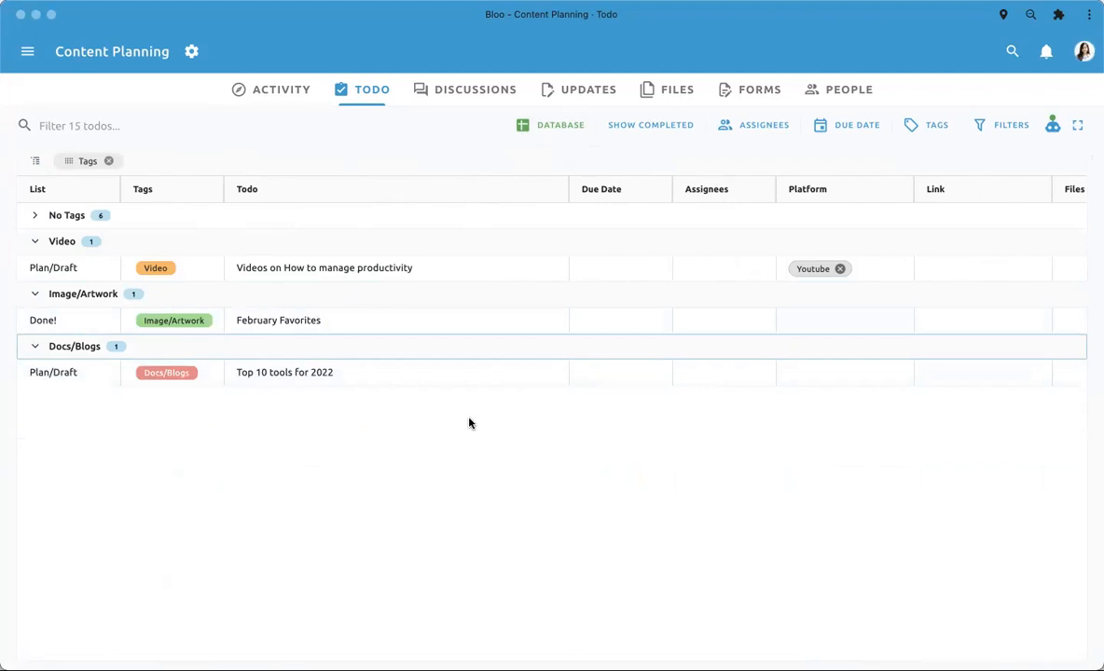
pyautogui.hscroll(9, 469, 423)
pyautogui.click(613, 265)
pyautogui.click(599, 301)
pyautogui.click(596, 263)
pyautogui.write('www.youtube.com')
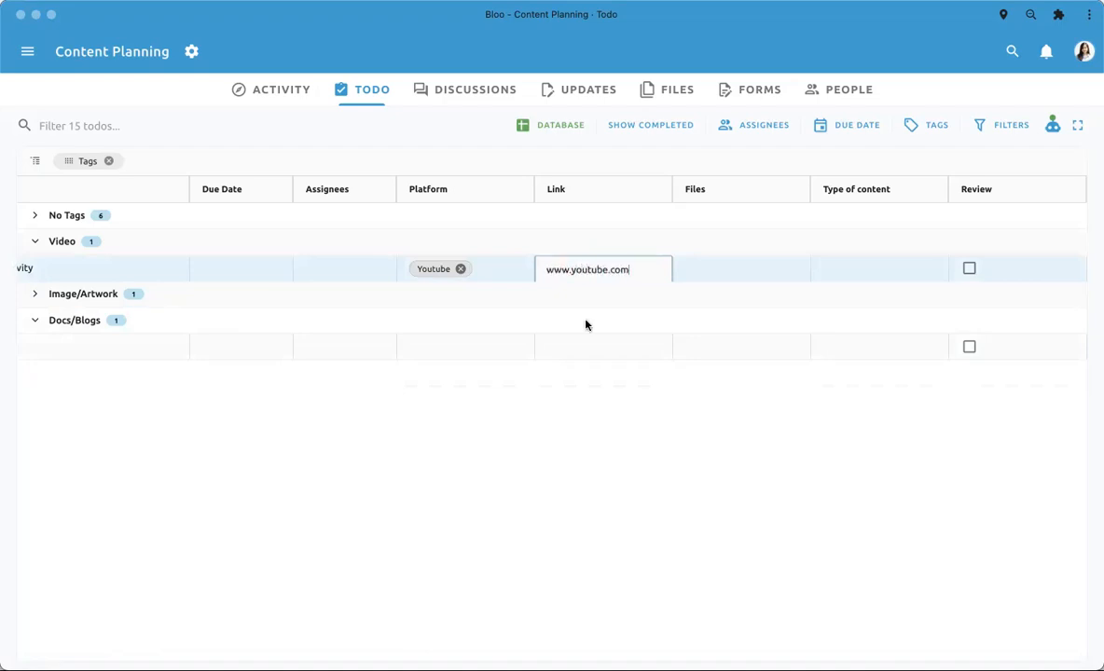
pyautogui.press('Return')
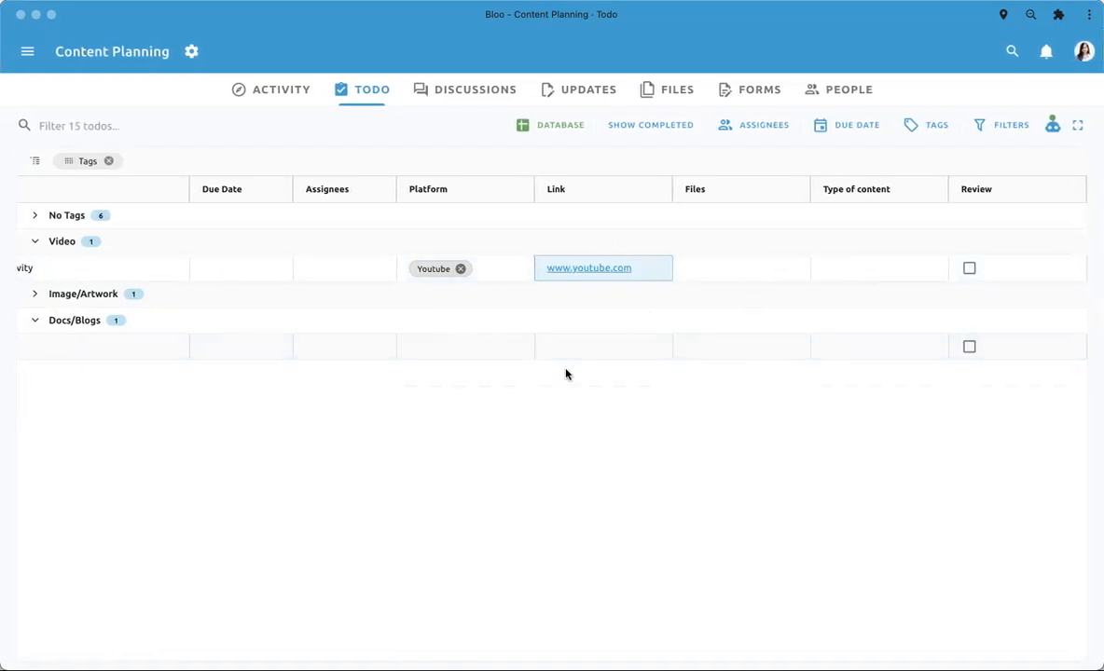
# - Assign the "Videos on How to manage productivity" todo to yourself and set its due date to March 16, 2022
pyautogui.hscroll(-5, 565, 373)
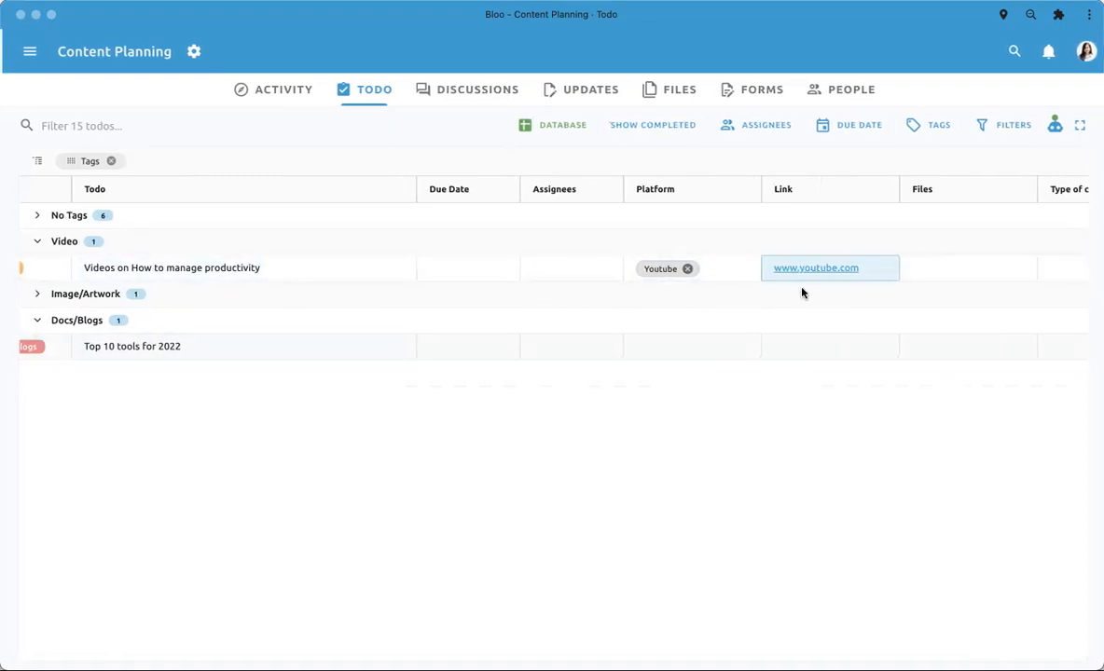
pyautogui.hscroll(-3, 596, 285)
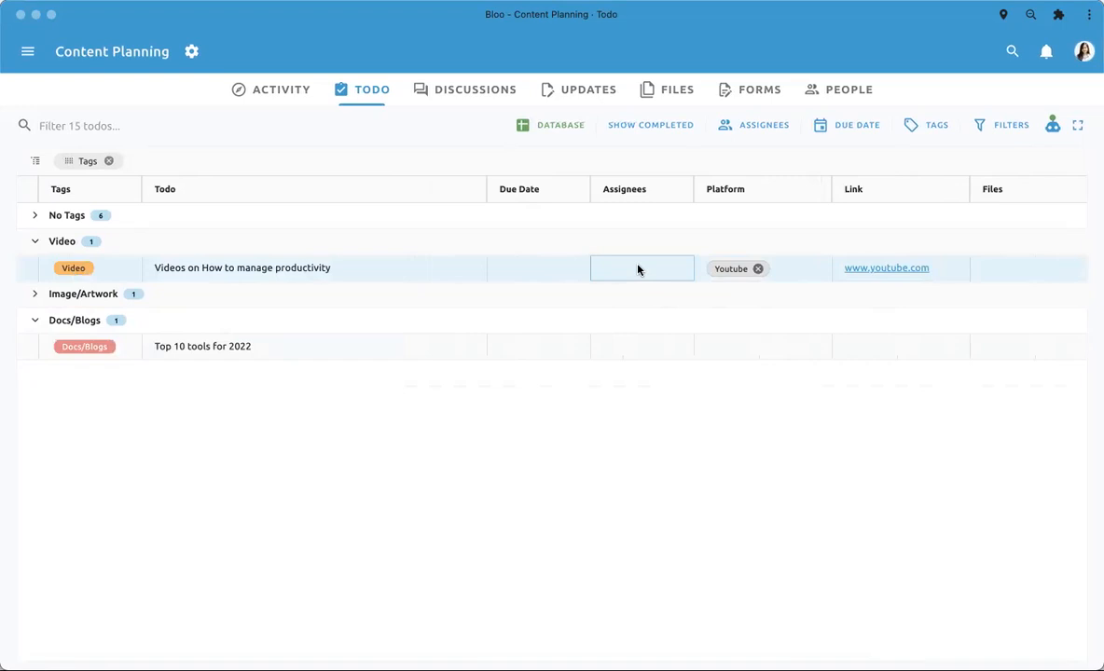
pyautogui.click(638, 270)
pyautogui.click(637, 303)
pyautogui.click(537, 267)
pyautogui.click(594, 370)
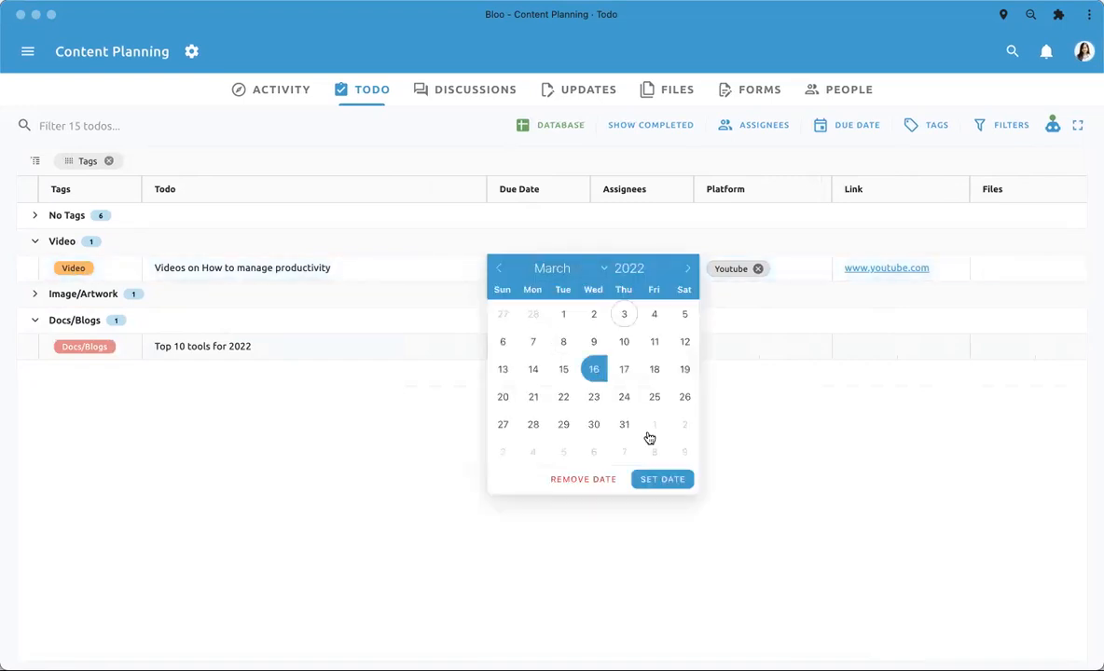
pyautogui.click(661, 480)
# - Set the video todo's Type of content to Long form and check Review for both it and the Docs/Blogs todo
pyautogui.hscroll(5, 852, 339)
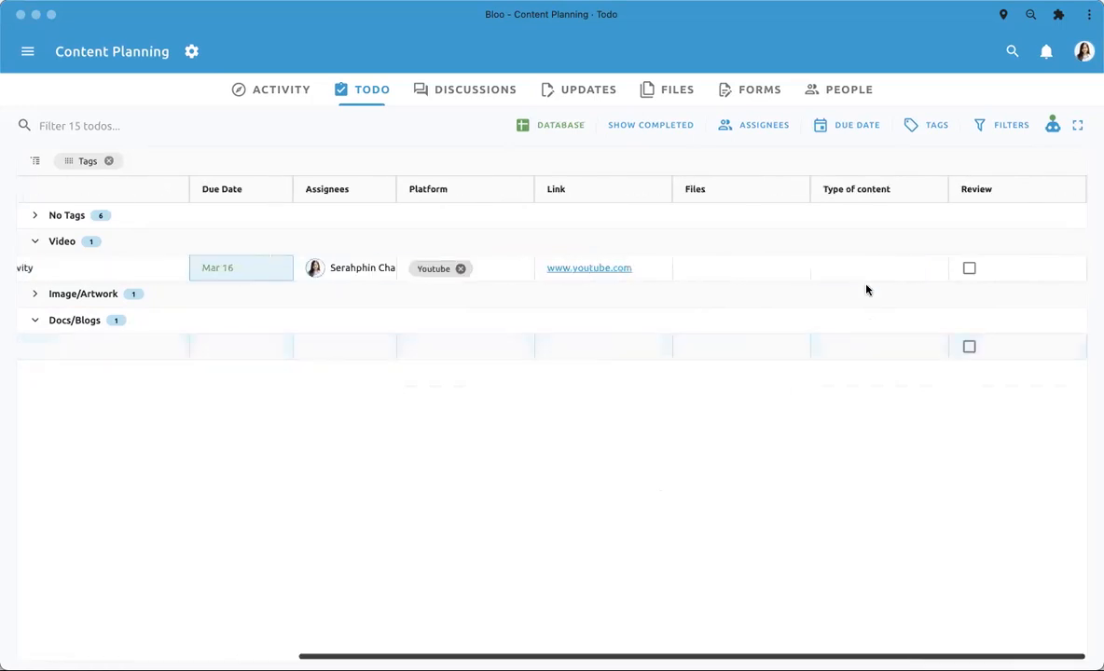
pyautogui.click(856, 268)
pyautogui.click(864, 269)
pyautogui.click(867, 280)
pyautogui.click(969, 267)
pyautogui.click(969, 346)
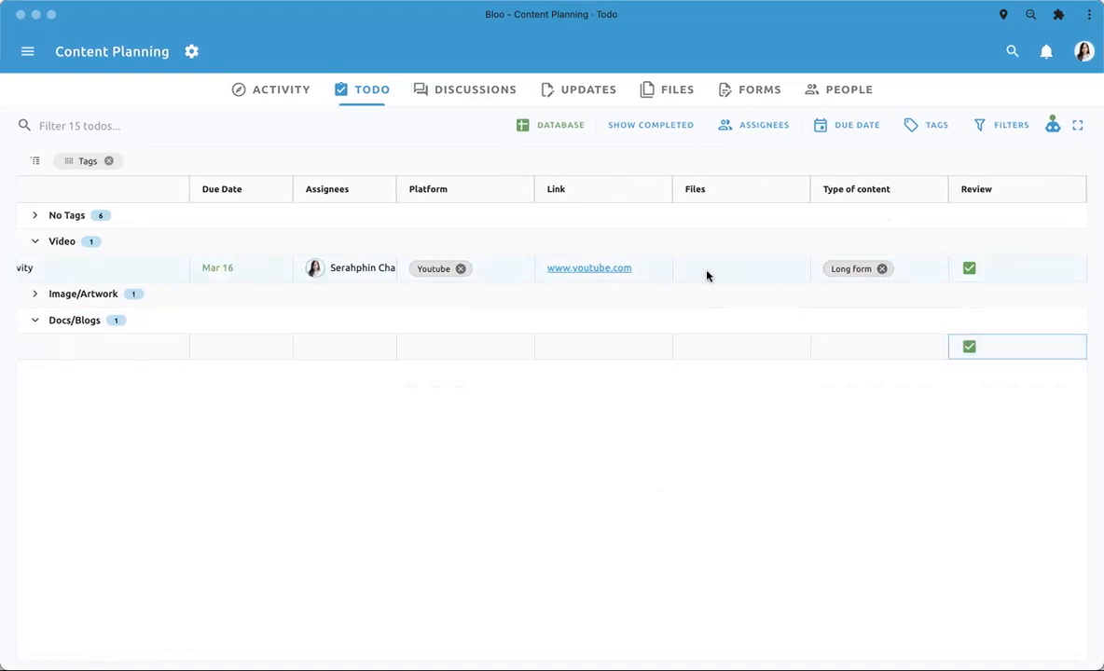
# - Replace the Tags grouping of the database todos with grouping by List
pyautogui.hscroll(-5, 707, 273)
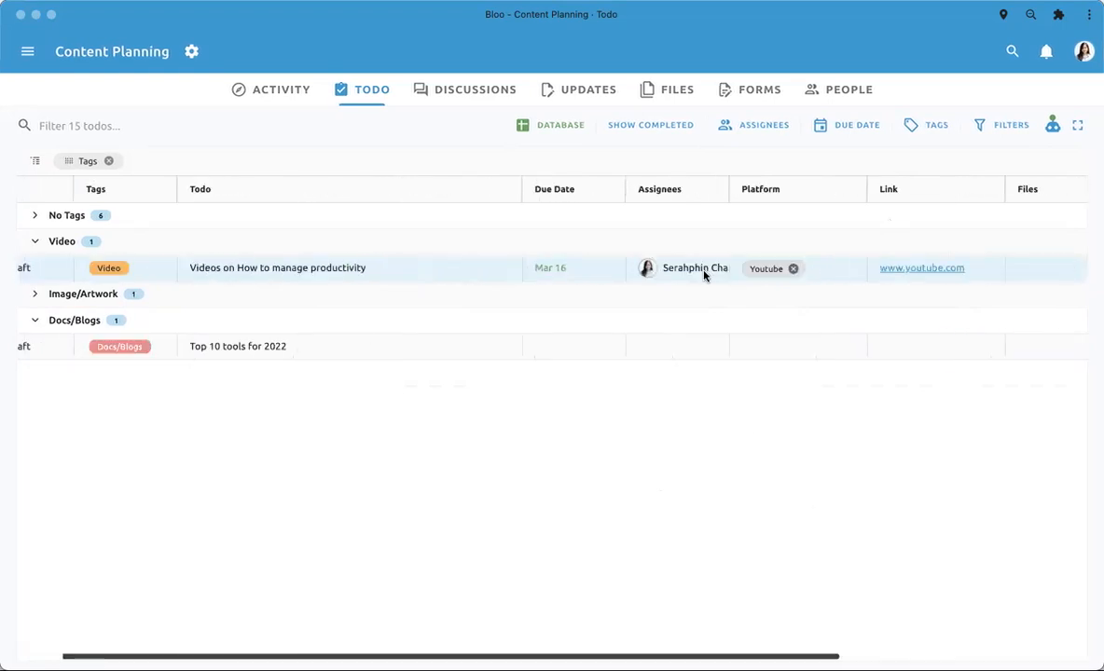
pyautogui.click(35, 293)
pyautogui.click(35, 345)
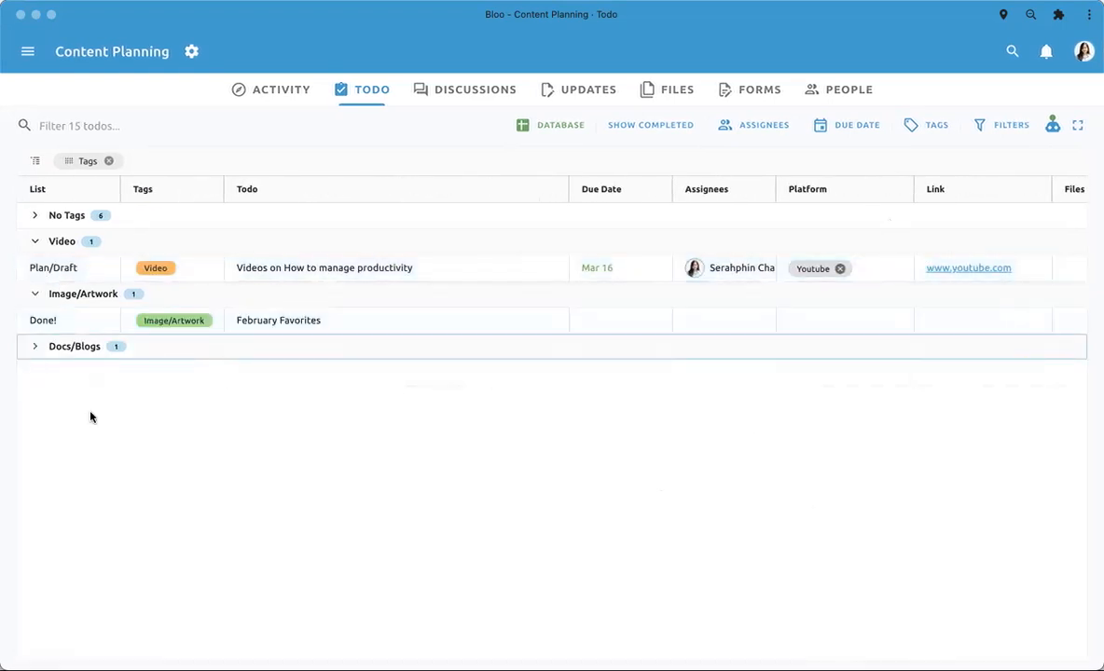
pyautogui.click(34, 241)
pyautogui.click(107, 163)
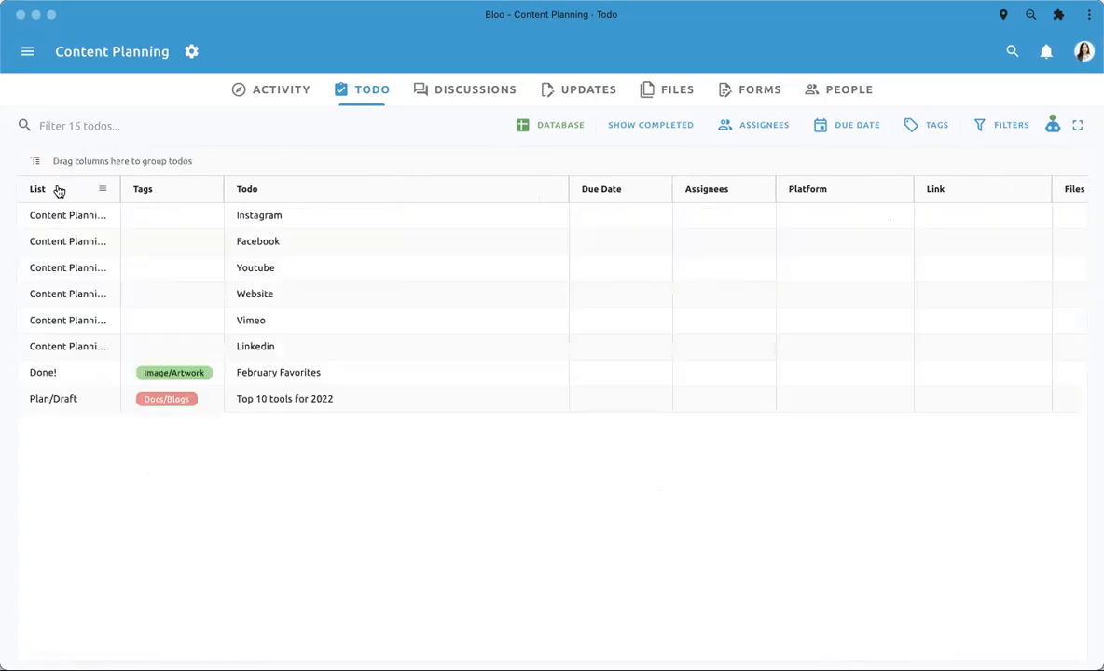
pyautogui.moveTo(60, 192); pyautogui.dragTo(89, 160)
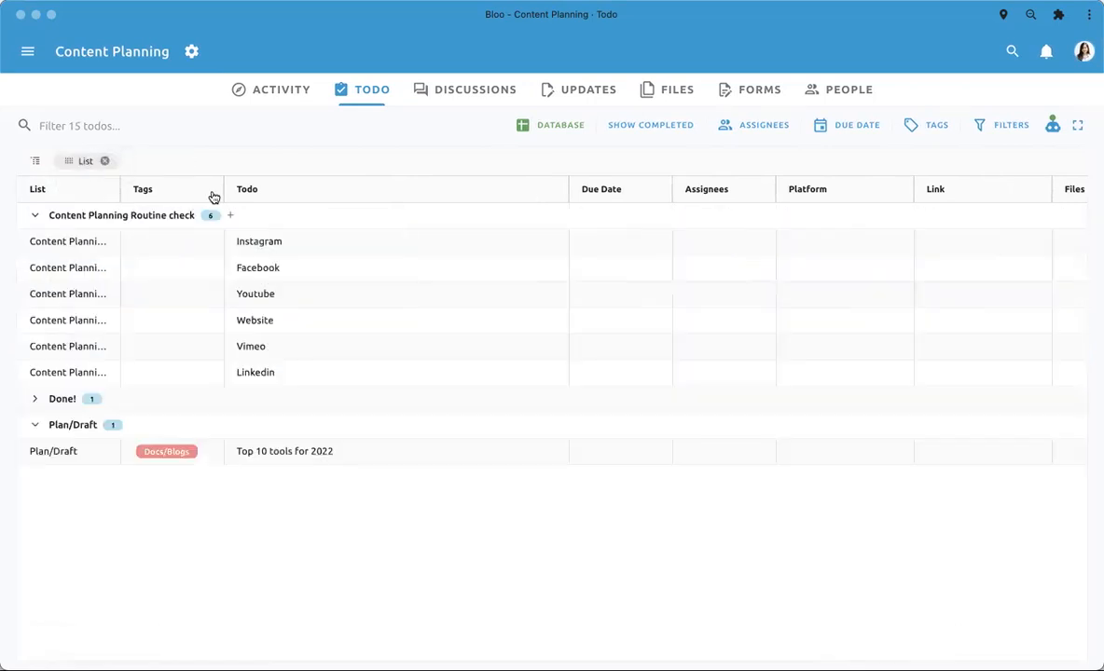
# - Collapse and expand the Content Planning Routine check, Done! and Plan/Draft groups, leaving all three expanded
pyautogui.click(34, 401)
pyautogui.click(35, 401)
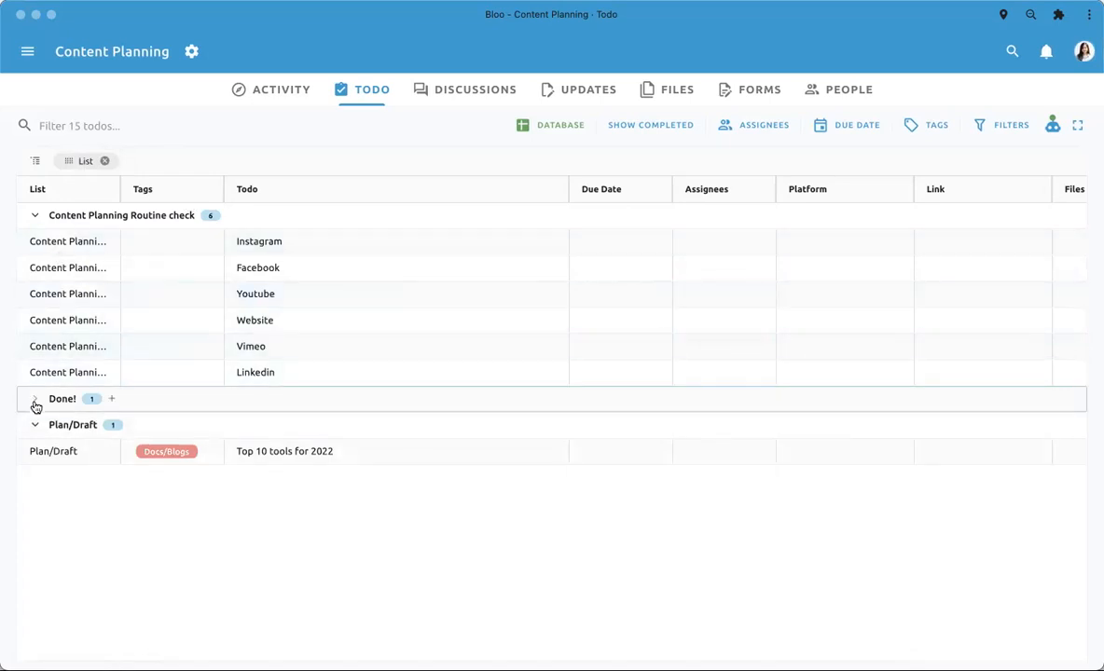
pyautogui.click(34, 215)
pyautogui.click(34, 269)
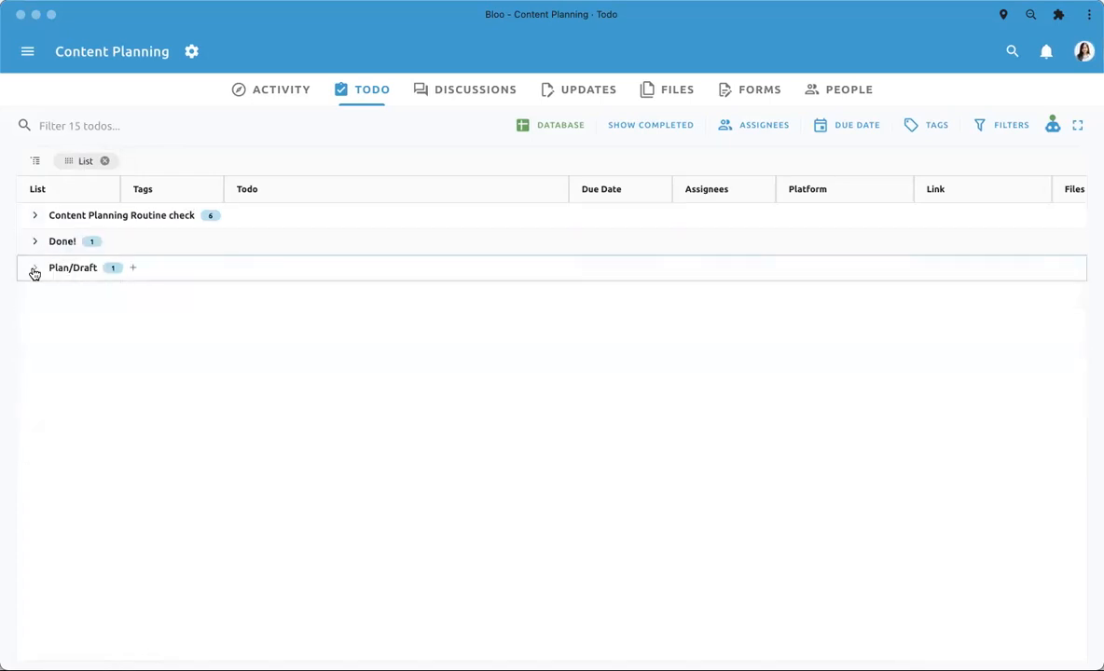
pyautogui.click(34, 268)
pyautogui.click(33, 243)
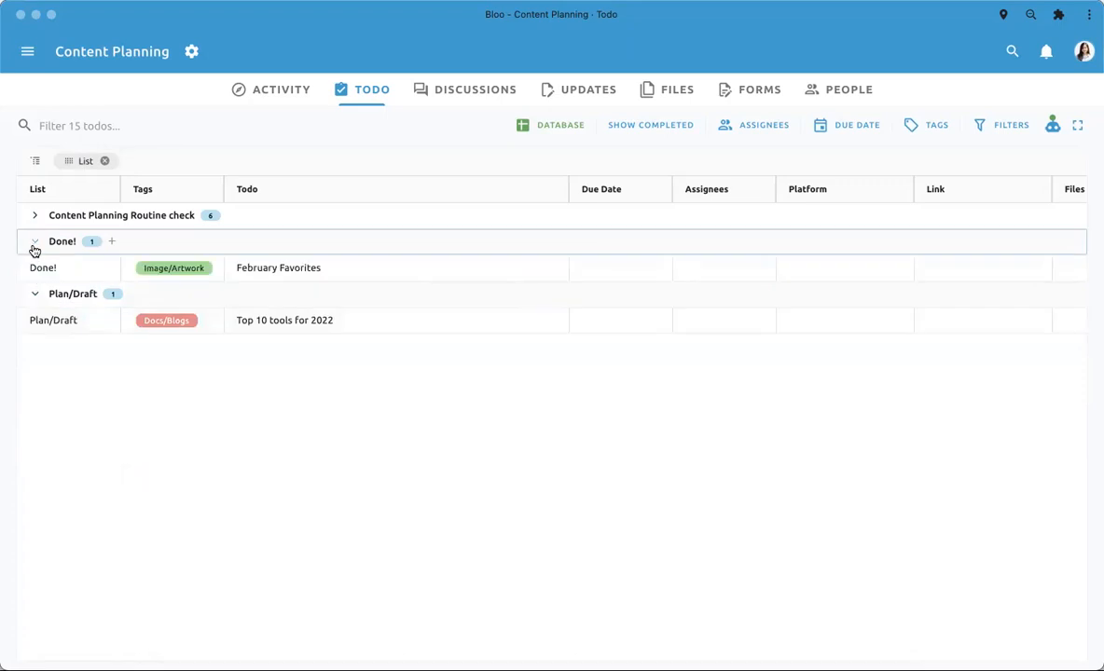
pyautogui.click(36, 216)
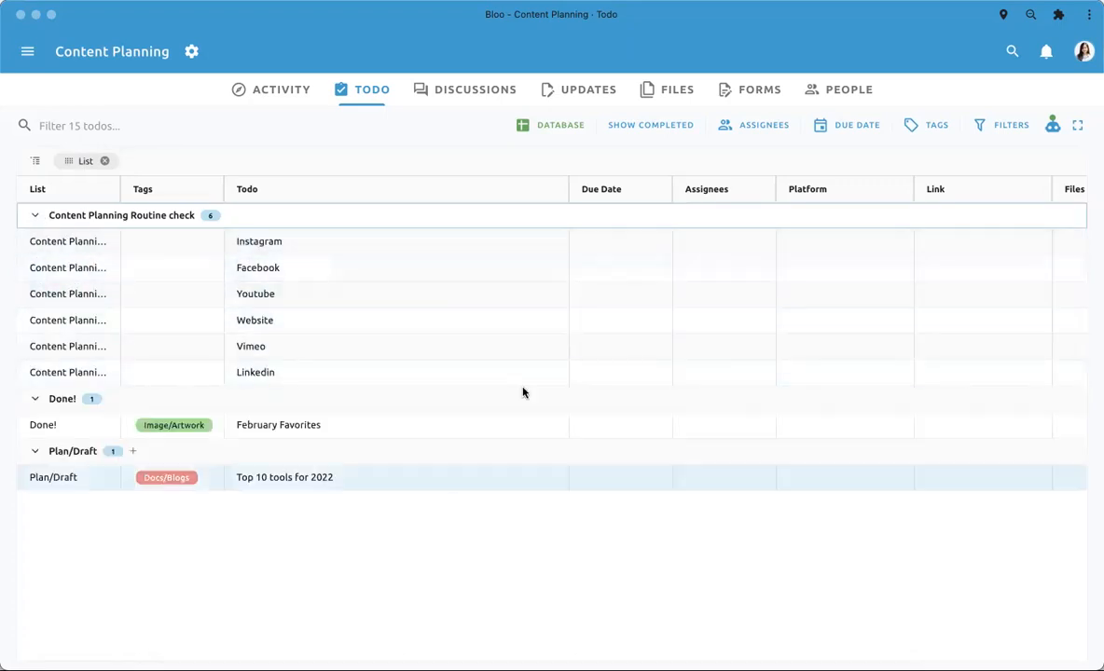
# - Switch the Content Planning todos from the Database view back to the Board view
pyautogui.click(548, 127)
pyautogui.click(547, 152)
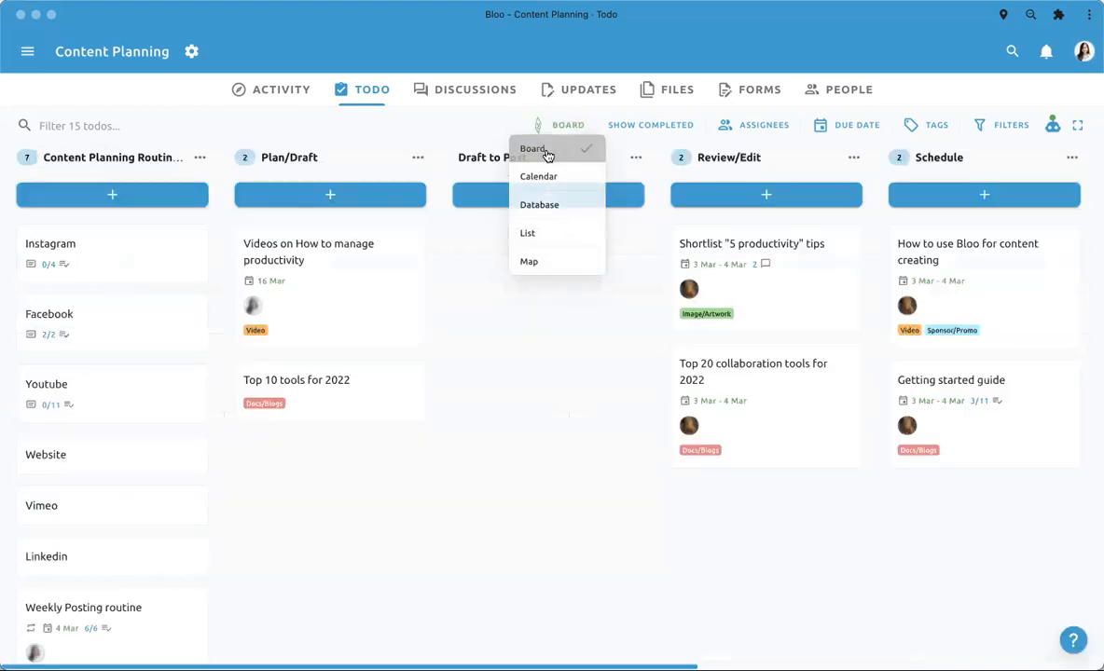
pyautogui.hscroll(5, 626, 318)
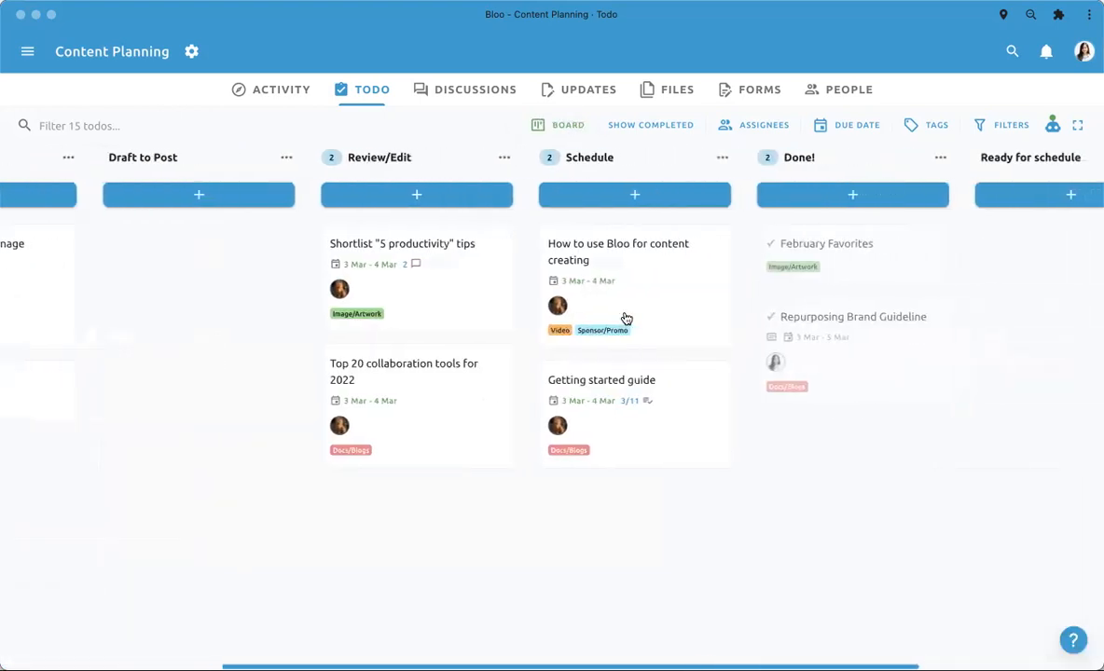
pyautogui.hscroll(-5, 457, 301)
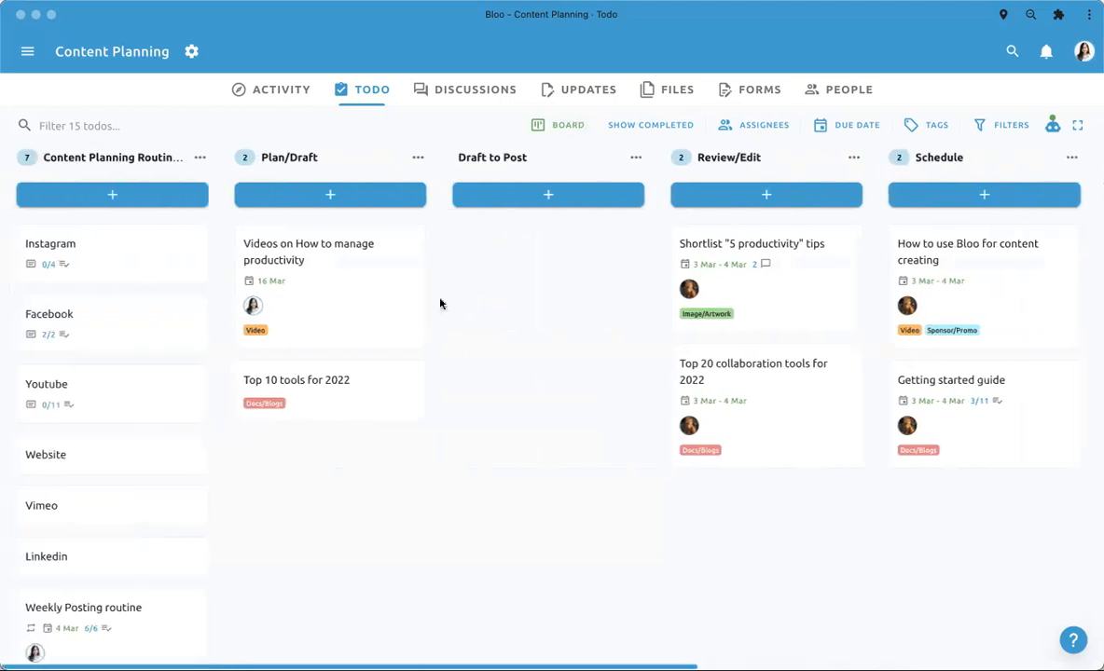
# - Open the "Videos on How to manage productivity" todo and create a custom field named Address with the Location type
pyautogui.click(350, 343)
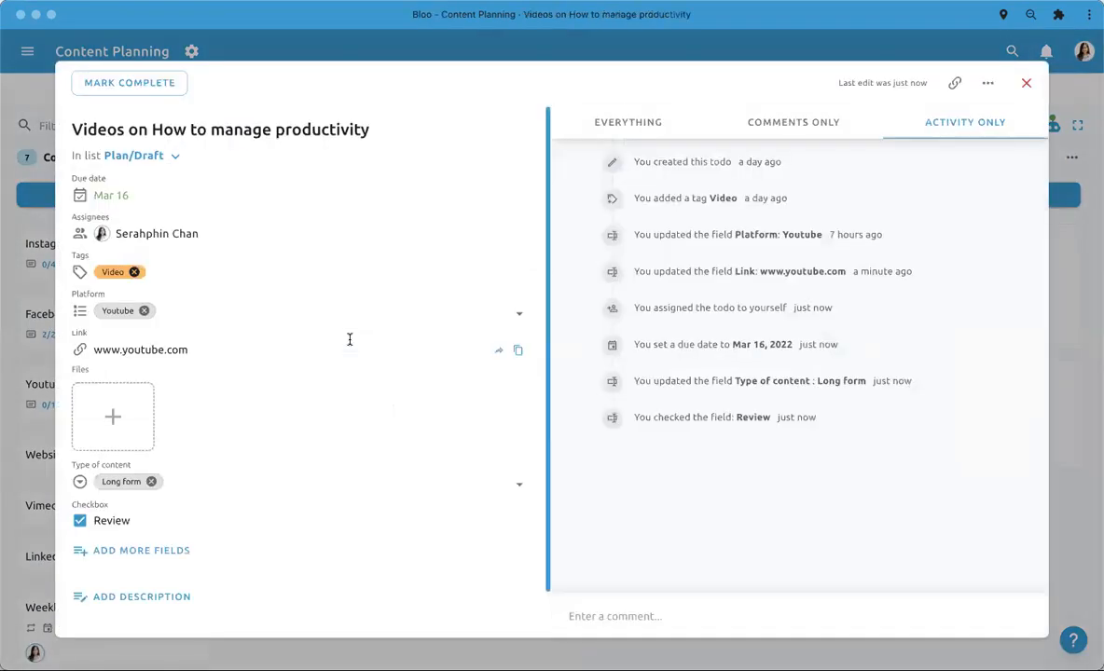
pyautogui.scroll(-2, 350, 344)
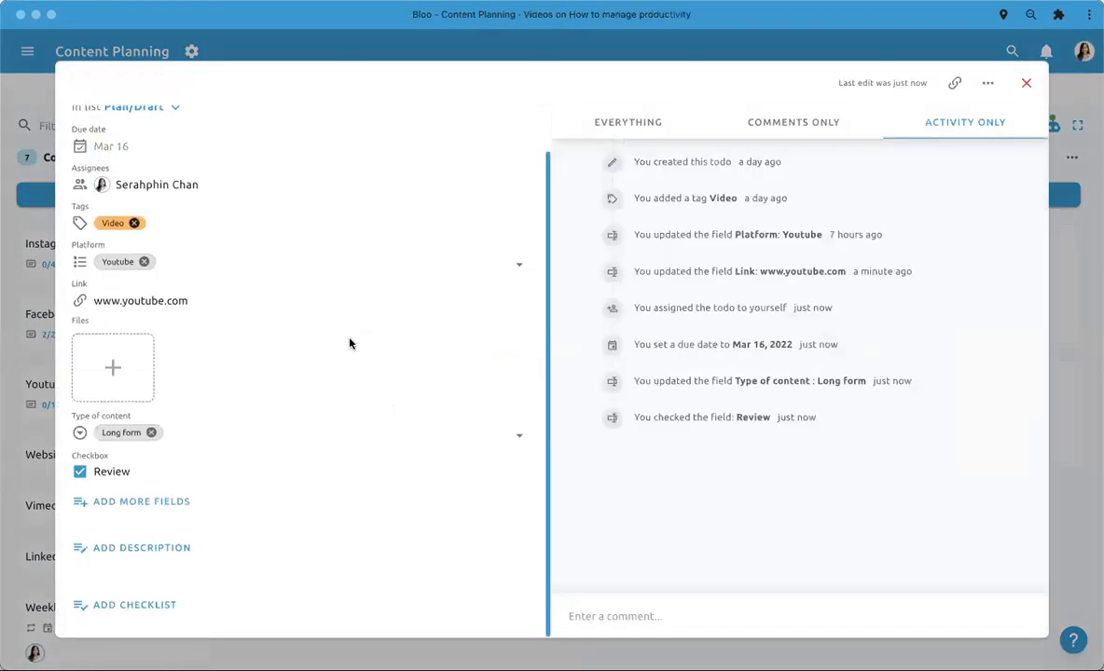
pyautogui.click(115, 503)
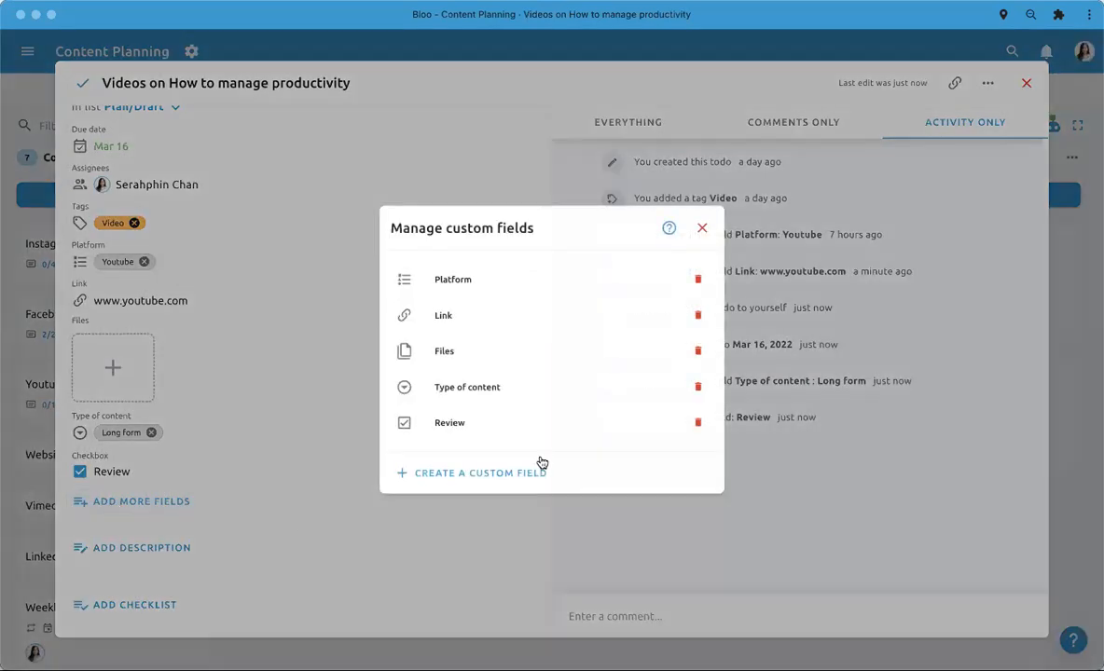
pyautogui.click(456, 475)
pyautogui.write('L')
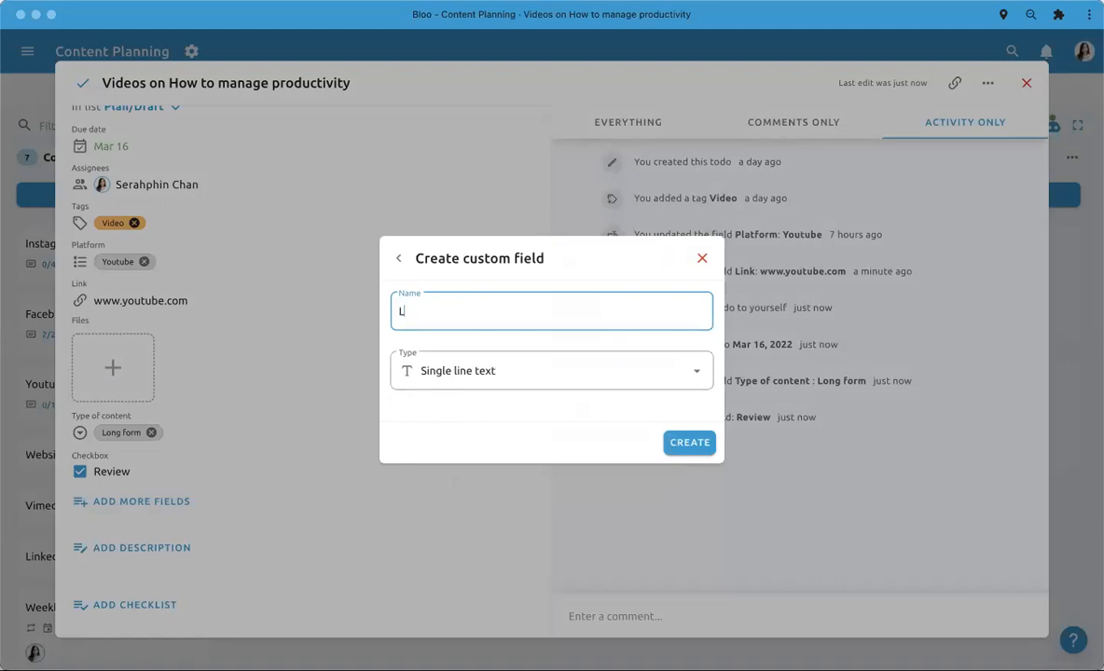
pyautogui.write('odress')
pyautogui.click(510, 378)
pyautogui.scroll(-2, 507, 459)
pyautogui.scroll(-3, 510, 460)
pyautogui.click(502, 556)
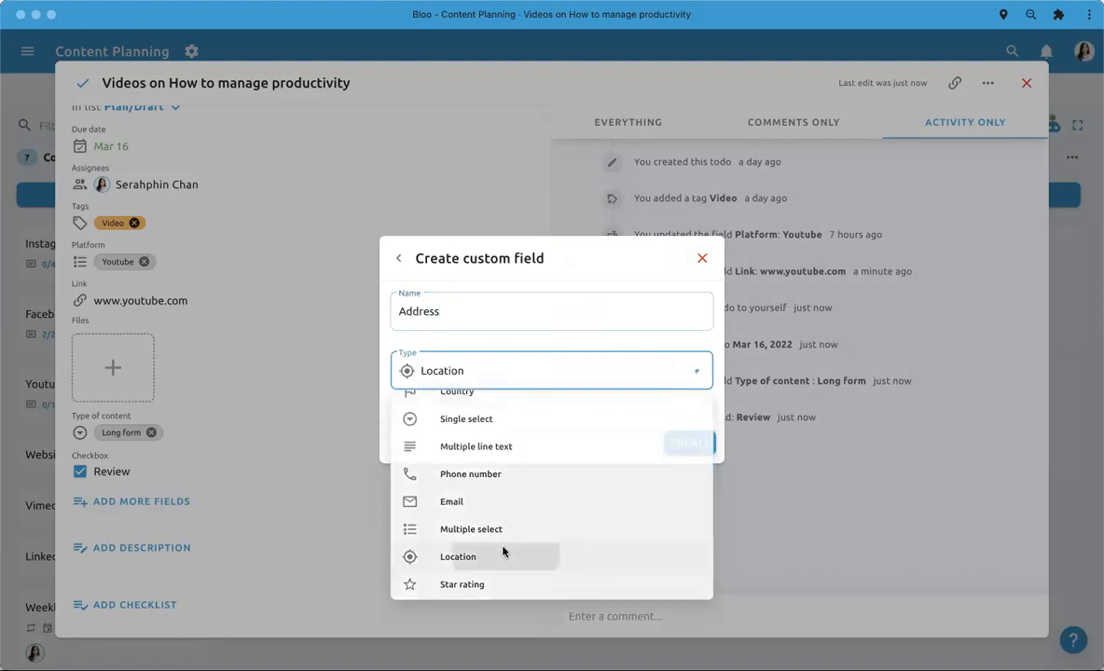
pyautogui.click(687, 449)
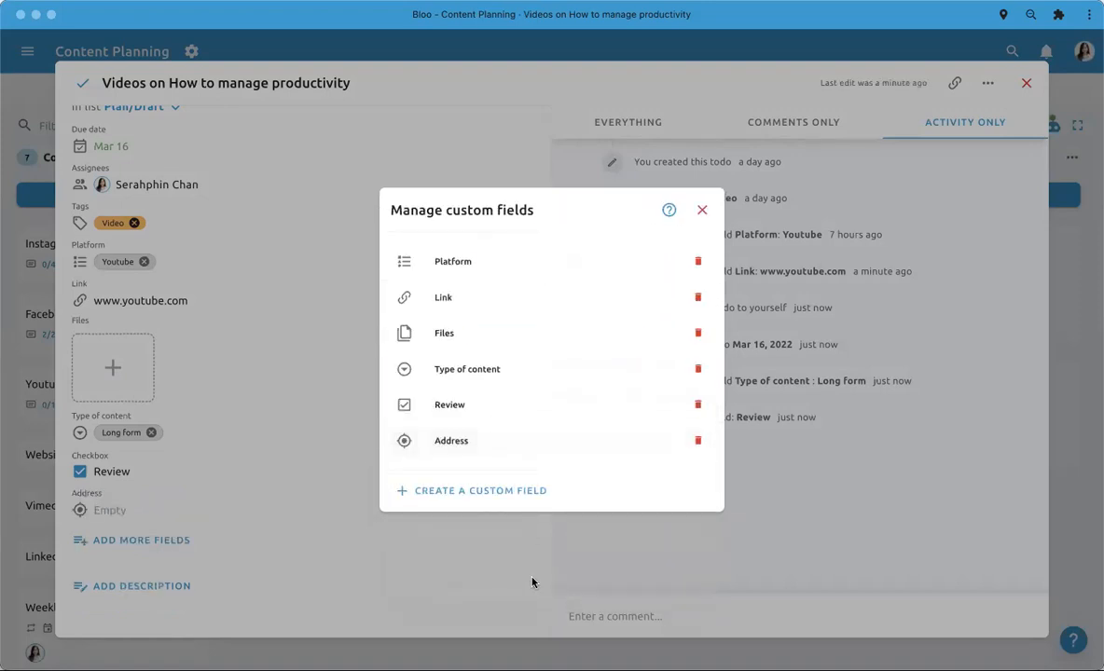
pyautogui.click(532, 582)
# - Search for Studio in the todo's Address field and choose the Studio suggestion in Buftea, Romania
pyautogui.click(164, 514)
pyautogui.write('Studio')
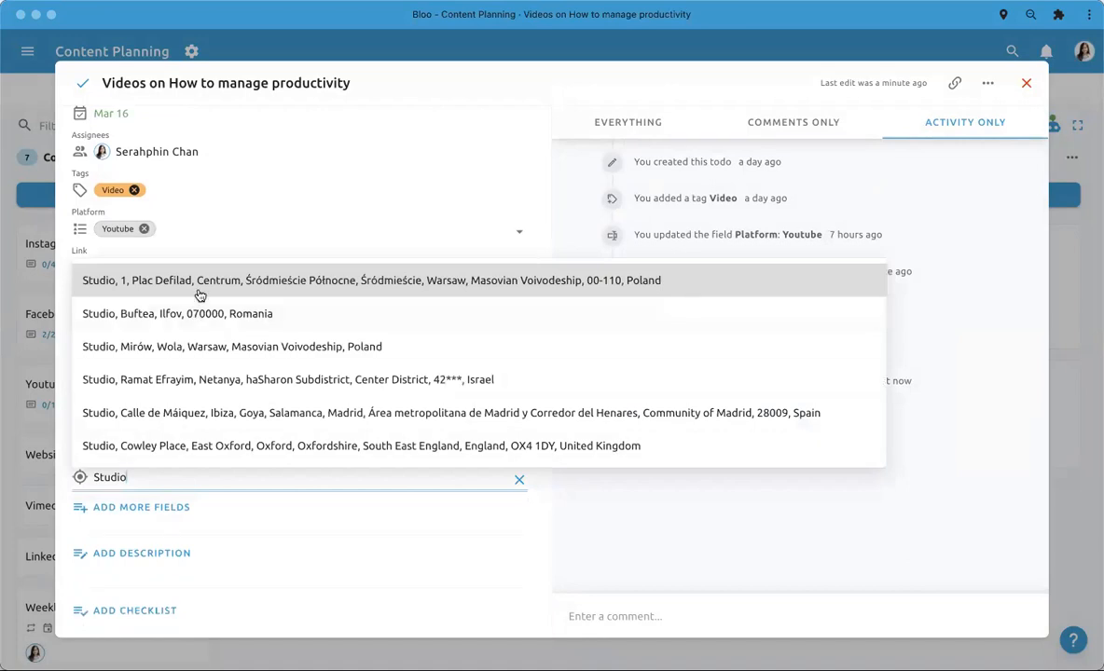
pyautogui.click(204, 315)
pyautogui.scroll(-3, 322, 448)
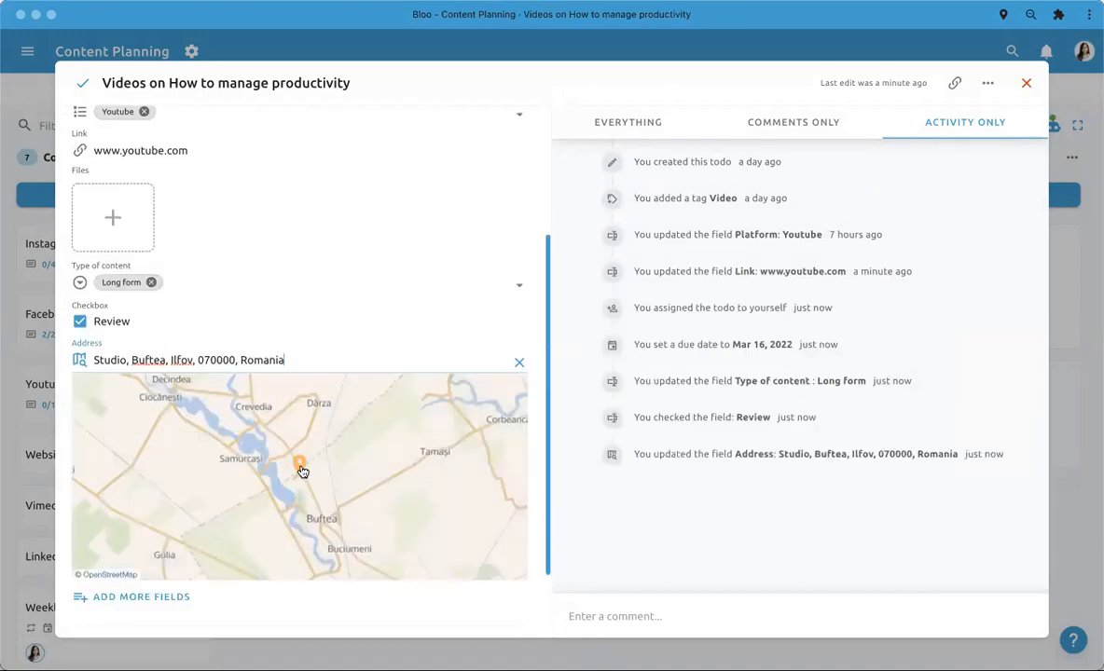
# - Shift the Address map pin slightly to Taverna Studioului in Buftea and close the todo
pyautogui.scroll(4, 302, 471)
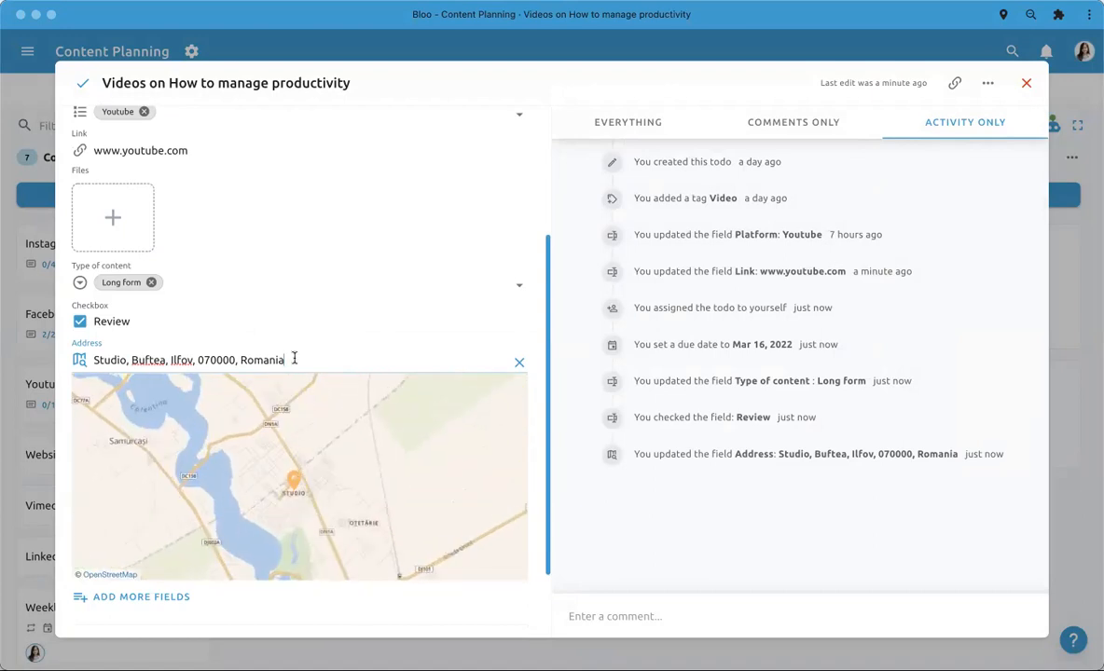
pyautogui.scroll(4, 313, 300)
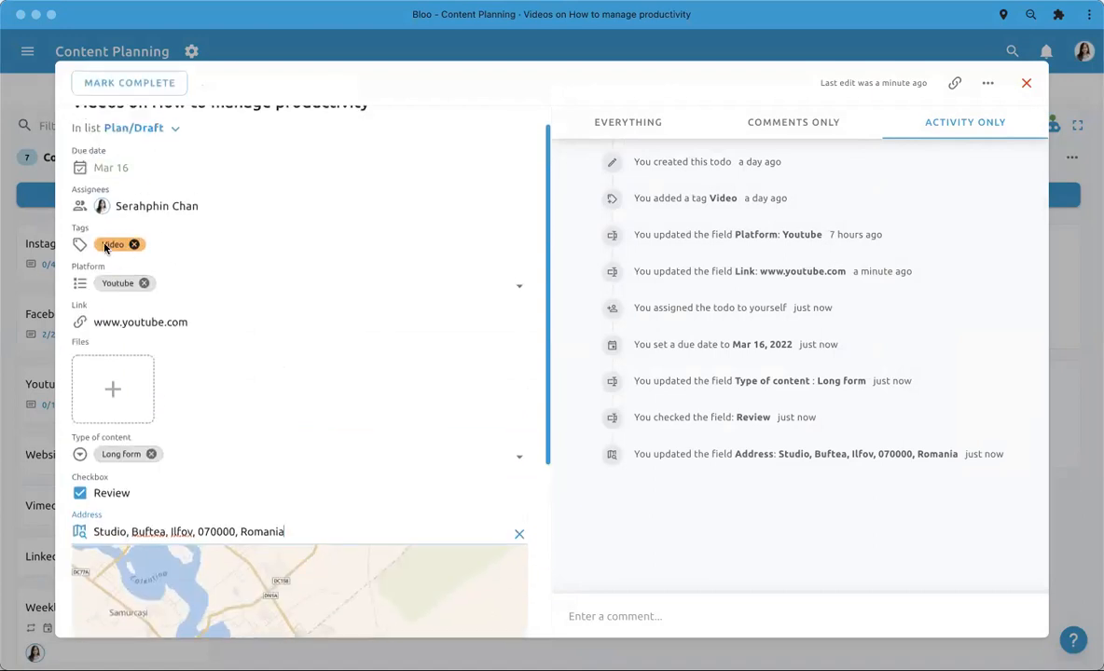
pyautogui.scroll(-5, 359, 350)
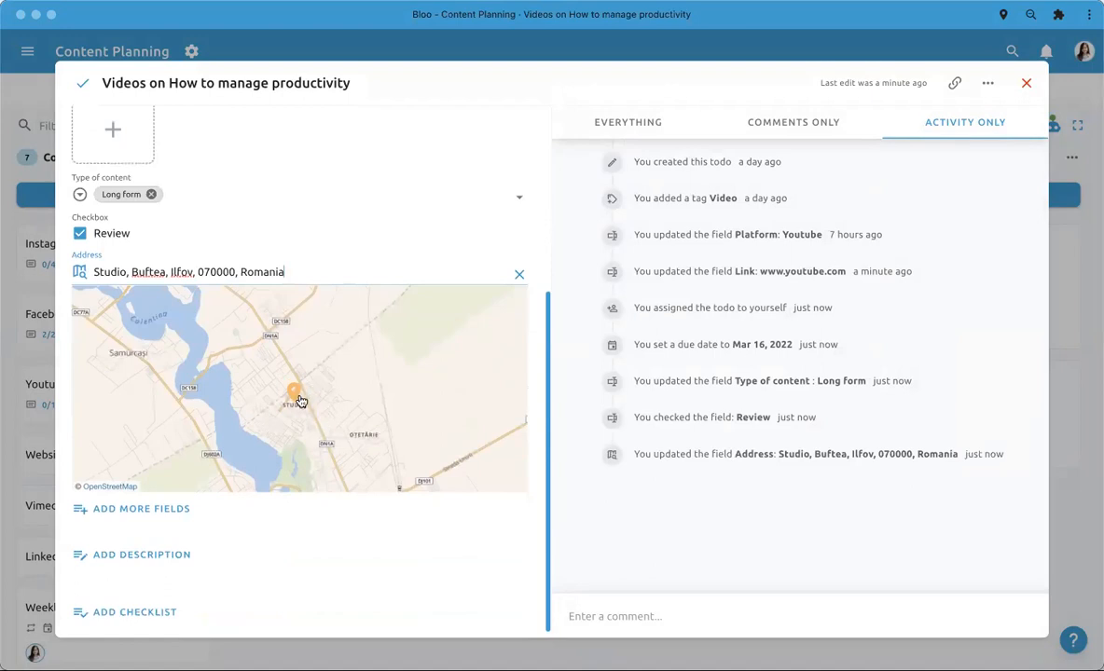
pyautogui.moveTo(298, 398)
pyautogui.mouseDown()
pyautogui.moveTo(318, 395)
pyautogui.moveTo(298, 398)
pyautogui.mouseUp()
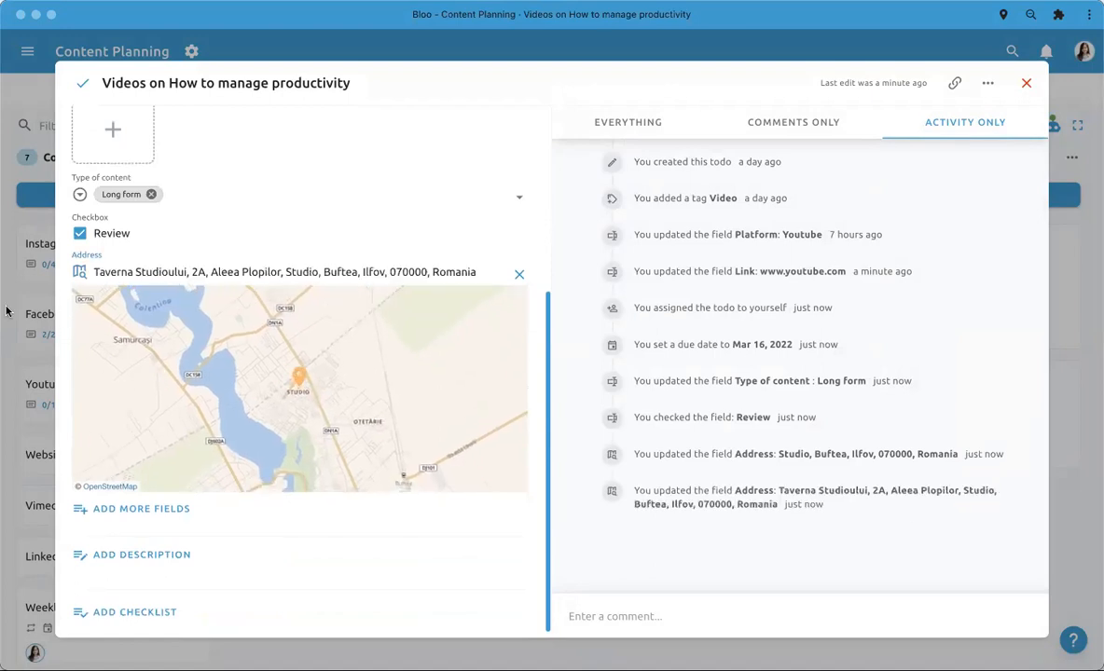
pyautogui.click(38, 310)
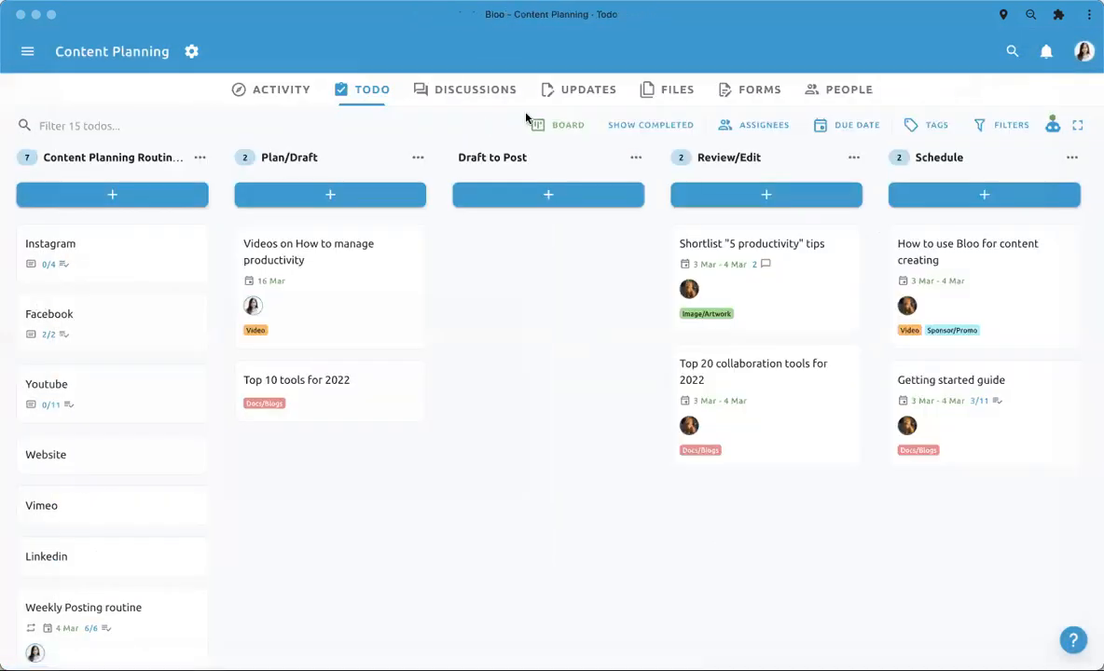
# - Switch the Content Planning todos from Board to Map view and open the preview of the todo pinned in Romania
pyautogui.click(548, 124)
pyautogui.click(544, 262)
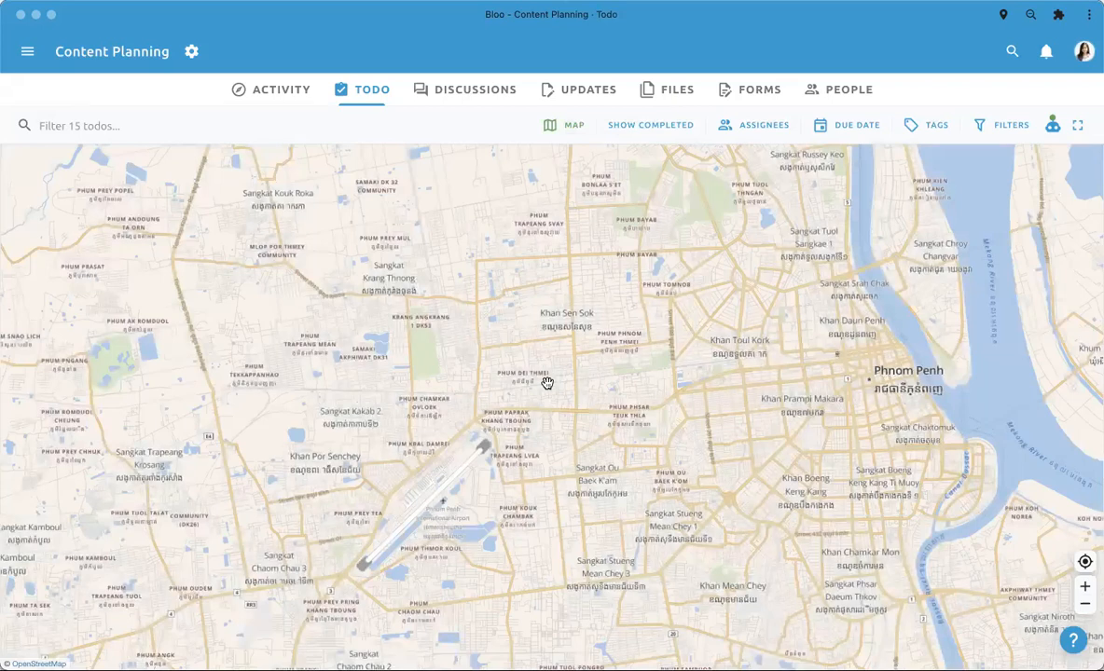
pyautogui.scroll(-5, 548, 383)
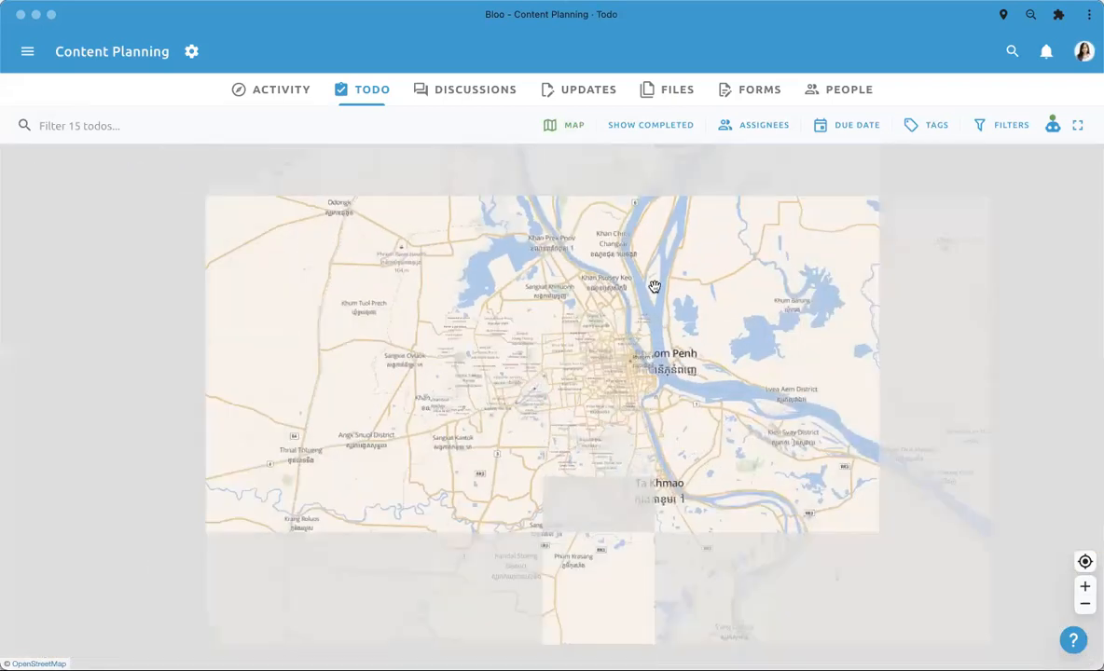
pyautogui.scroll(-3, 593, 310)
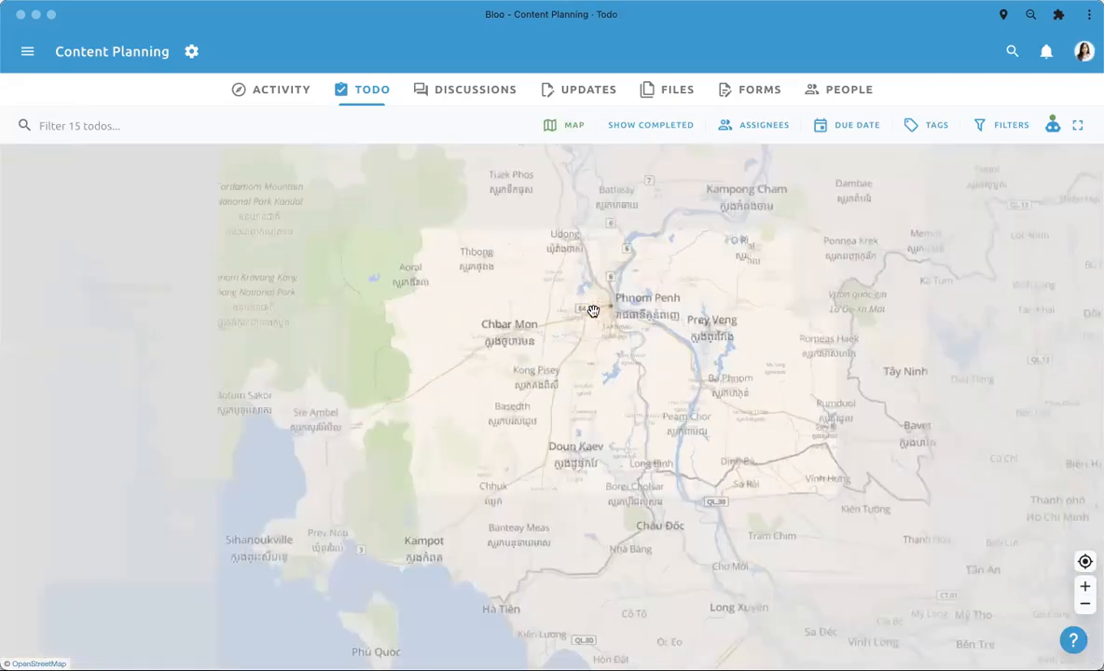
pyautogui.scroll(-6, 593, 311)
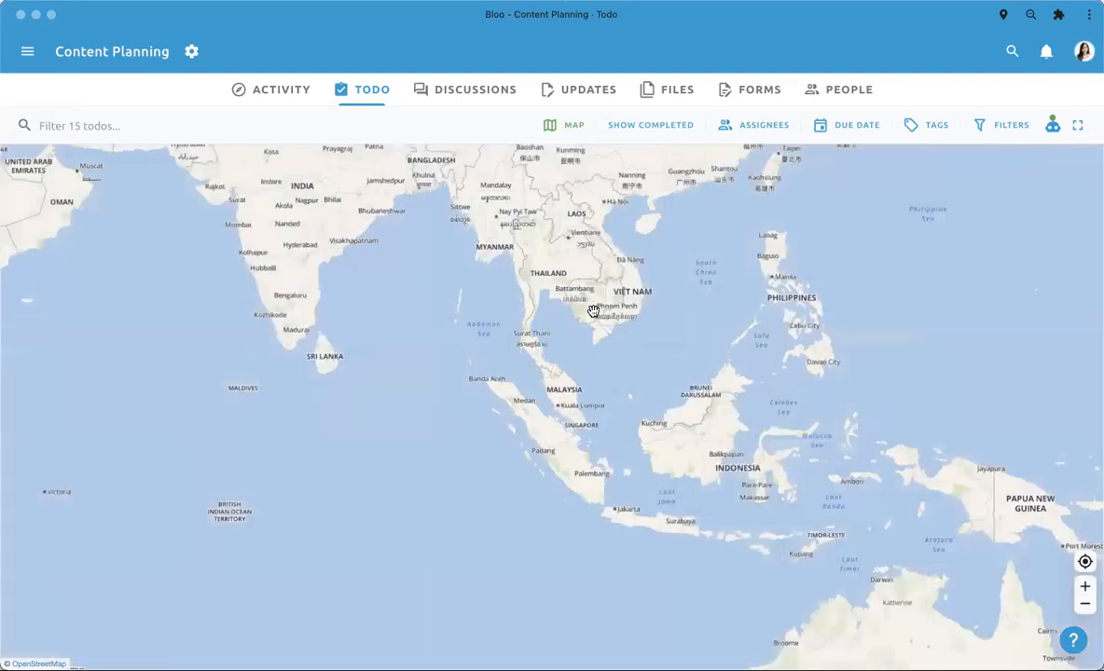
pyautogui.scroll(-2, 593, 310)
pyautogui.moveTo(484, 375); pyautogui.dragTo(643, 542)
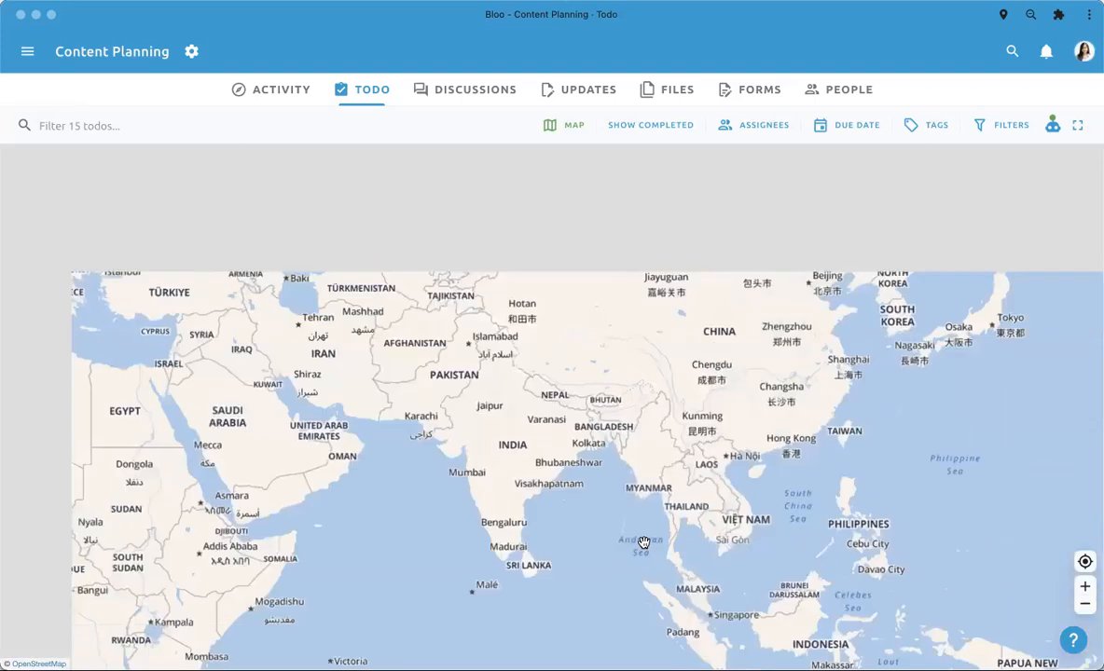
pyautogui.scroll(-5, 466, 475)
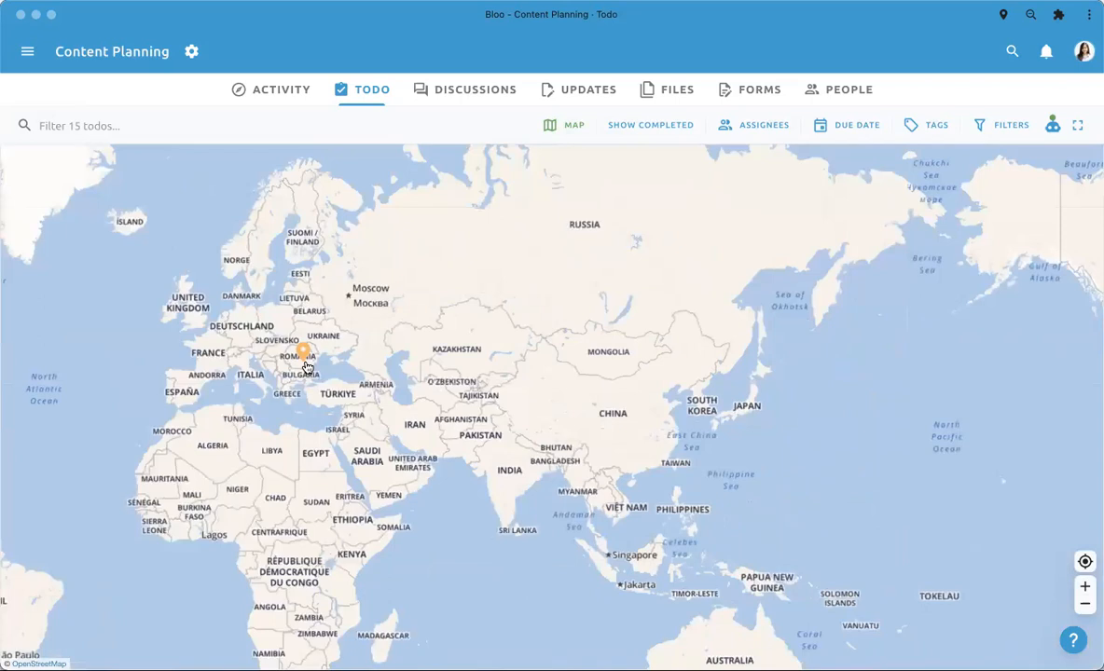
pyautogui.scroll(2, 305, 361)
pyautogui.click(298, 355)
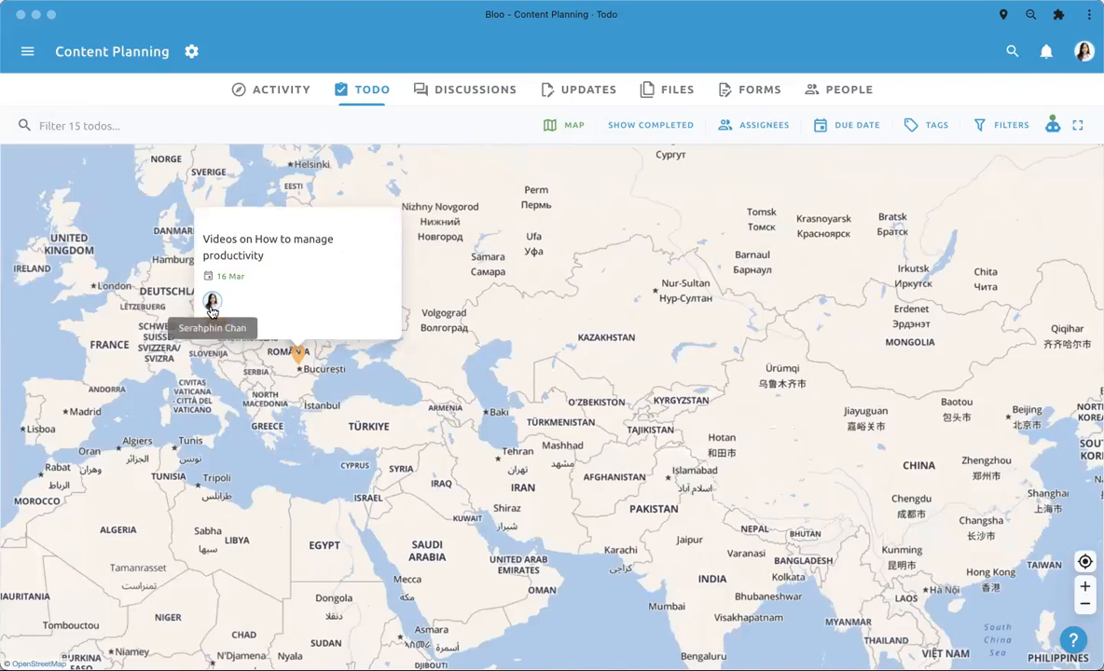
# - Open the video todo from its map preview, move its Address pin to Bucoveni, west of Buftea, and close it
pyautogui.click(315, 298)
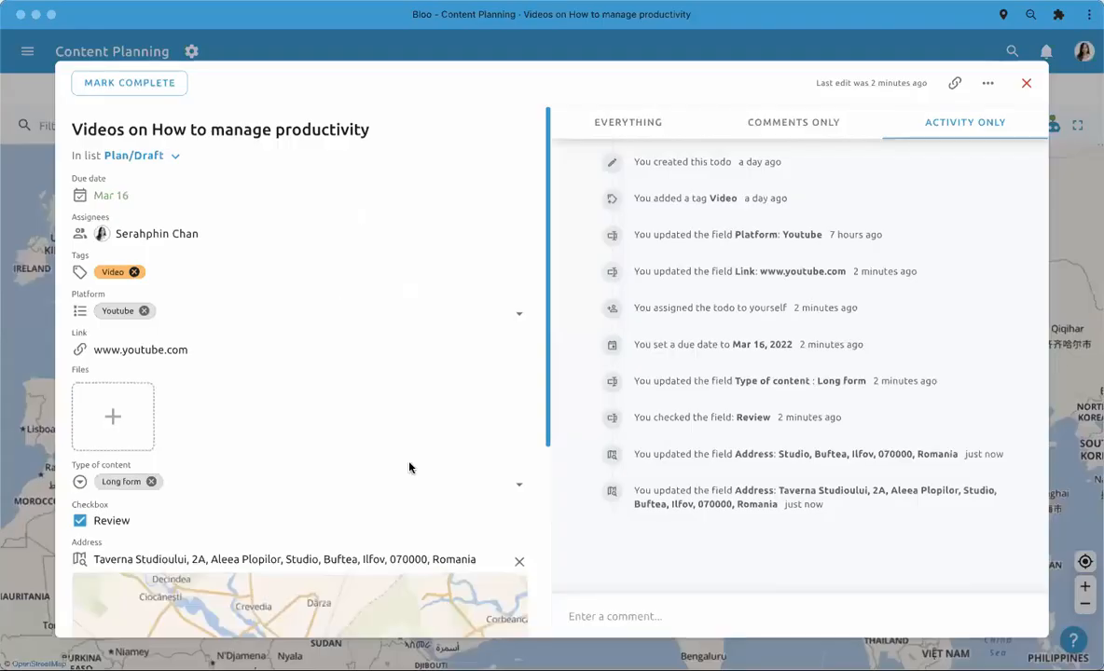
pyautogui.scroll(-3, 408, 467)
pyautogui.moveTo(301, 541)
pyautogui.mouseDown()
pyautogui.moveTo(302, 522)
pyautogui.moveTo(275, 503)
pyautogui.moveTo(261, 536)
pyautogui.moveTo(281, 574)
pyautogui.mouseUp()
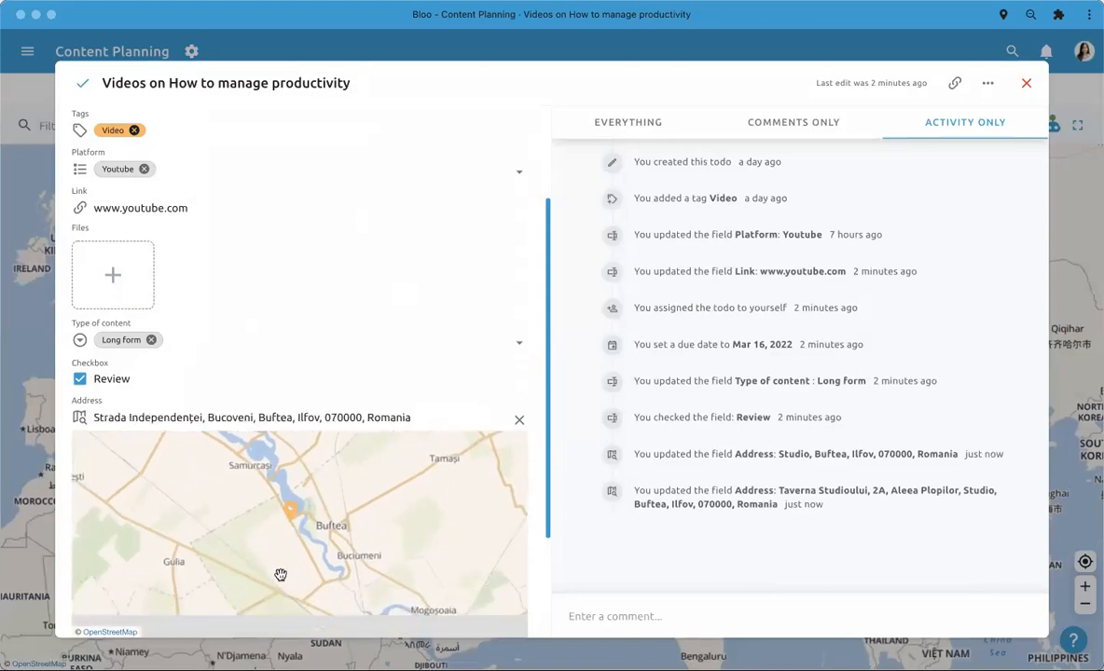
pyautogui.click(28, 422)
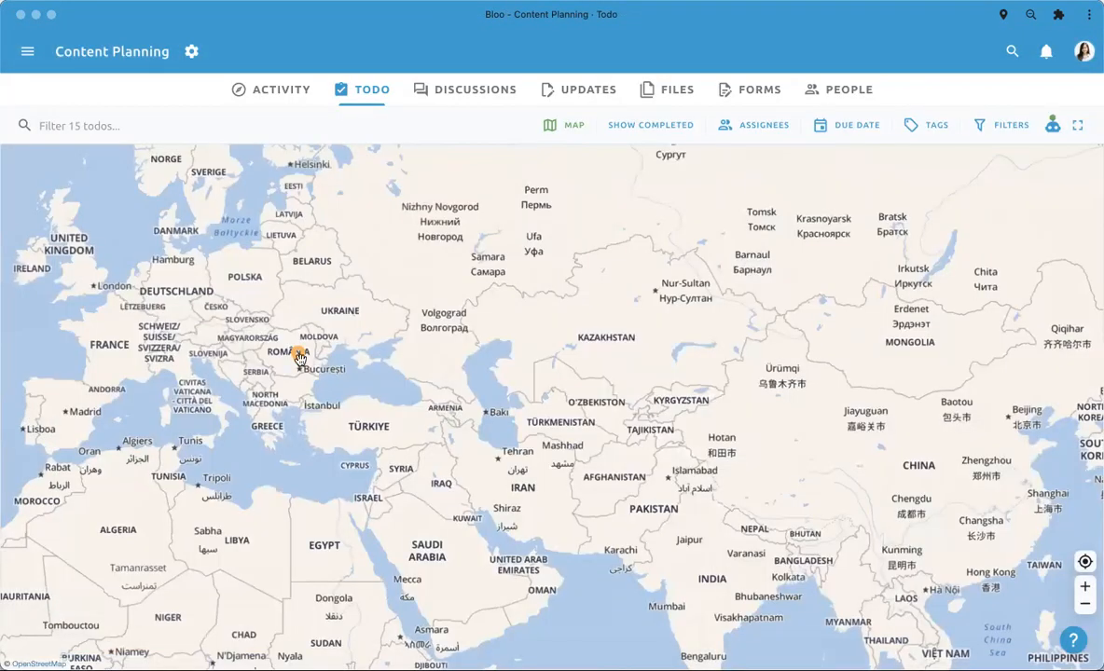
# - Check the todo's pin near Bucharest up close and switch the todos from Map back to Board view
pyautogui.scroll(5, 290, 381)
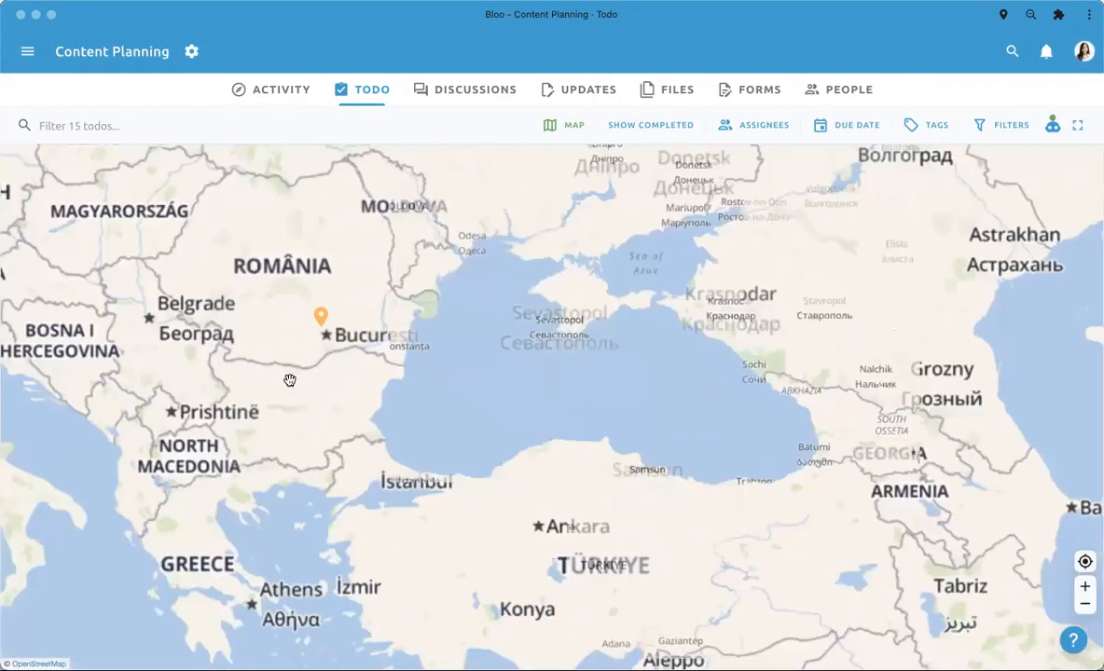
pyautogui.scroll(5, 458, 338)
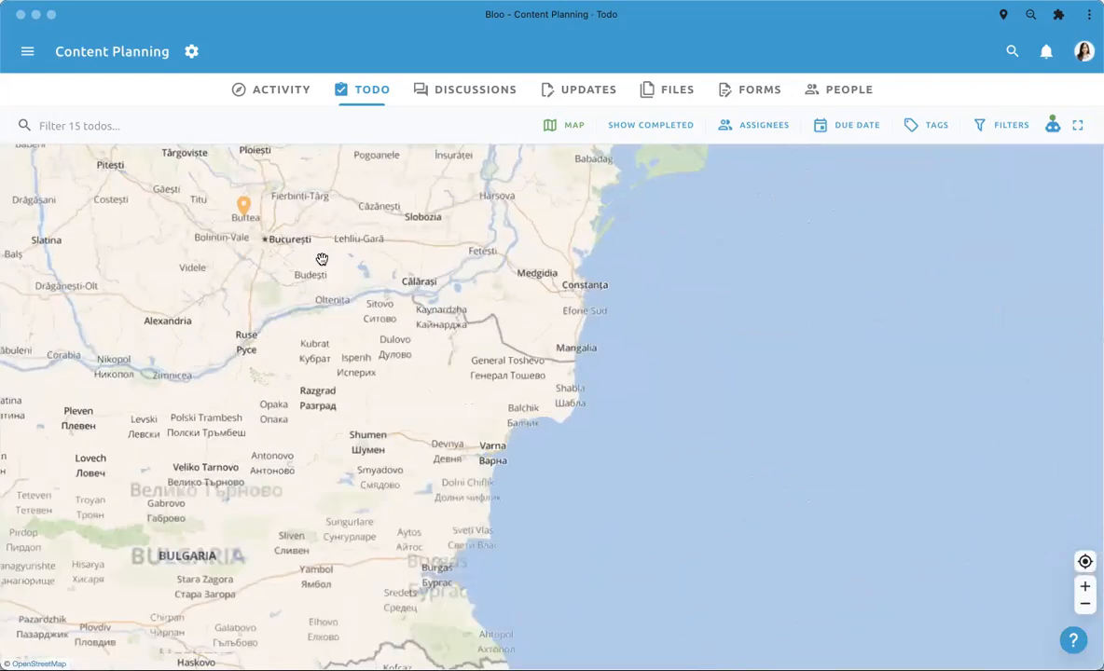
pyautogui.scroll(2, 343, 377)
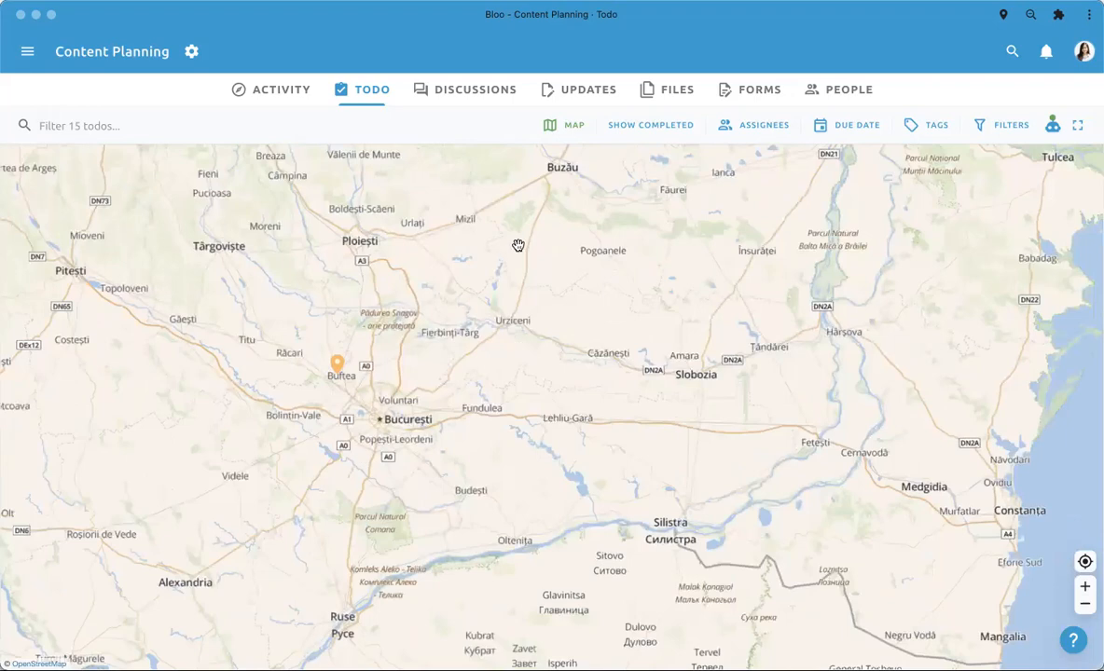
pyautogui.click(570, 127)
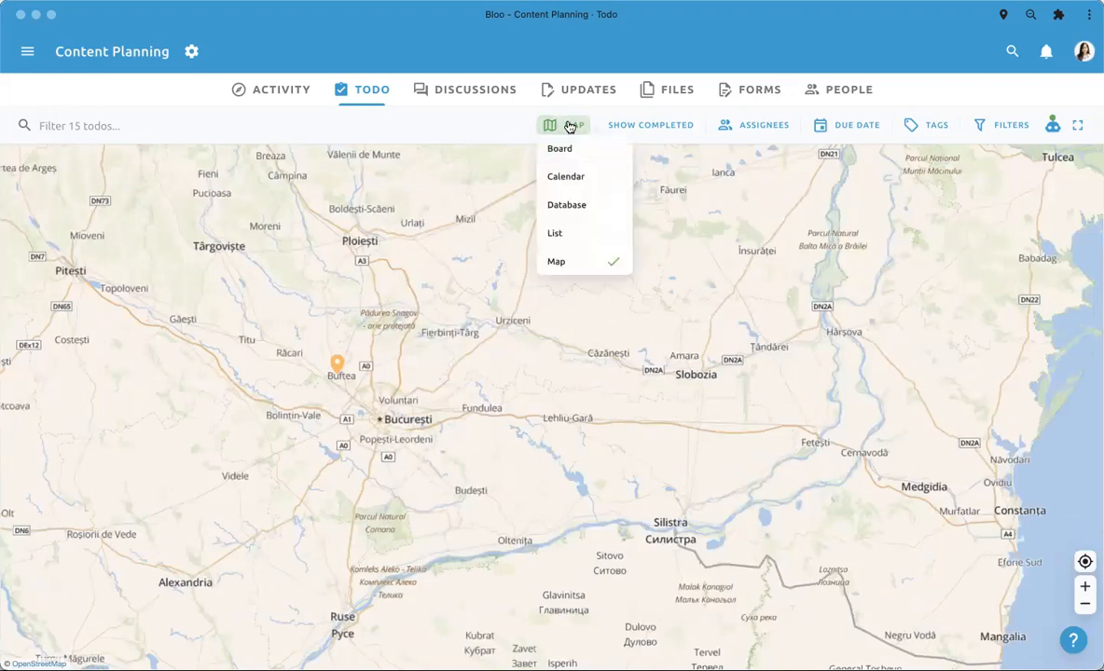
pyautogui.click(569, 153)
pyautogui.hscroll(3, 591, 269)
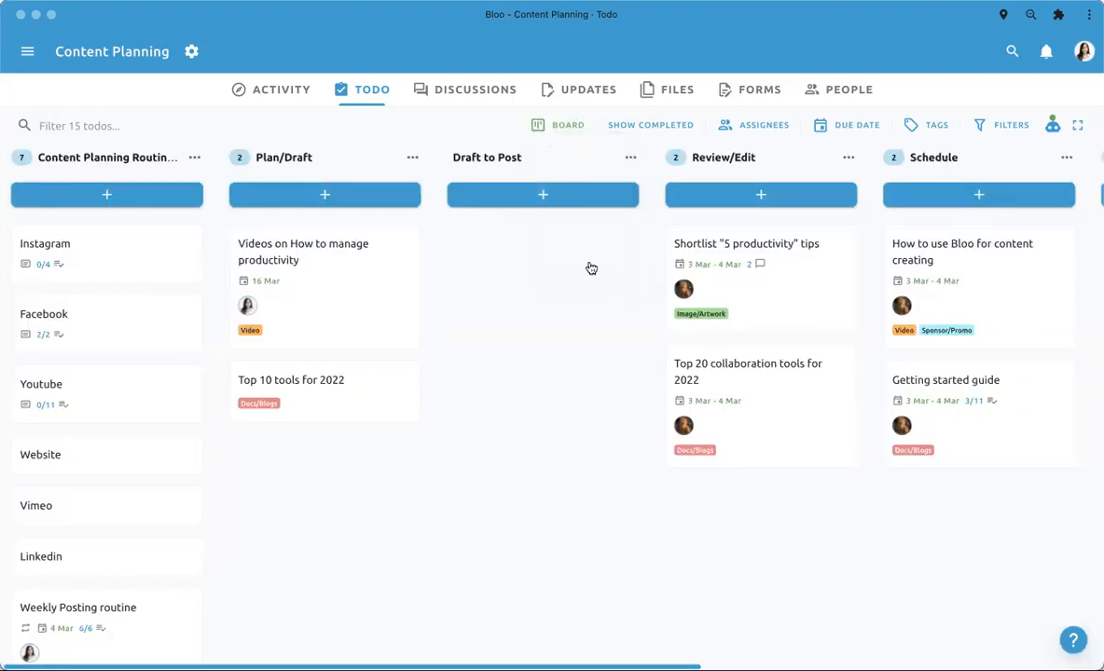
pyautogui.hscroll(-3, 591, 269)
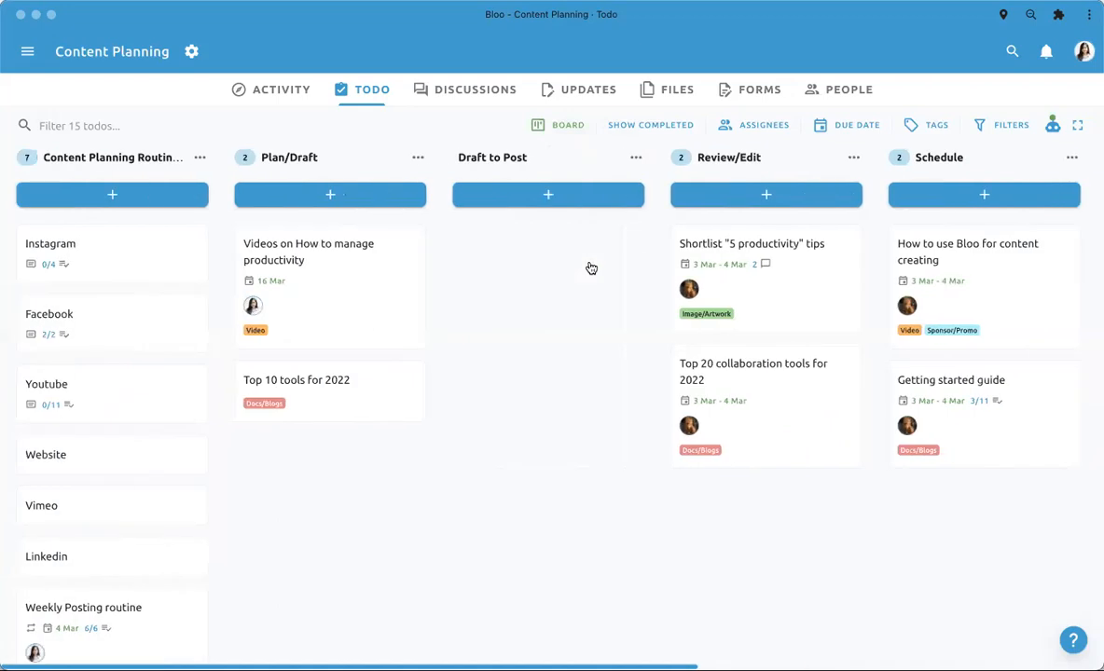
# - Open the project's Discussions and bring up the new discussion editor without posting anything
pyautogui.click(452, 98)
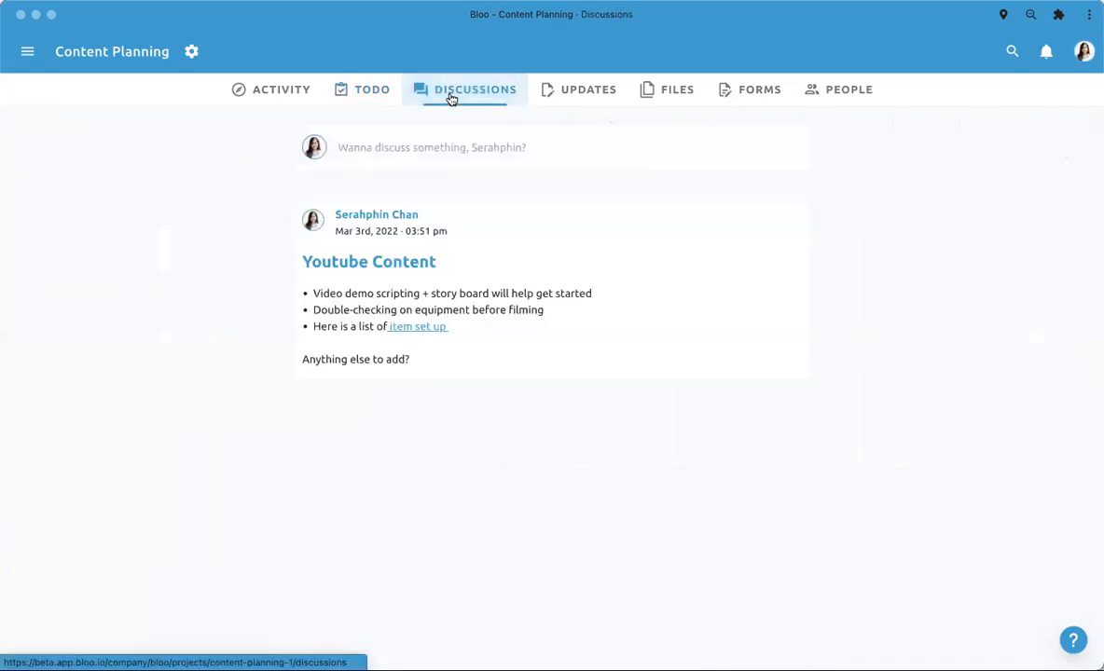
pyautogui.click(421, 143)
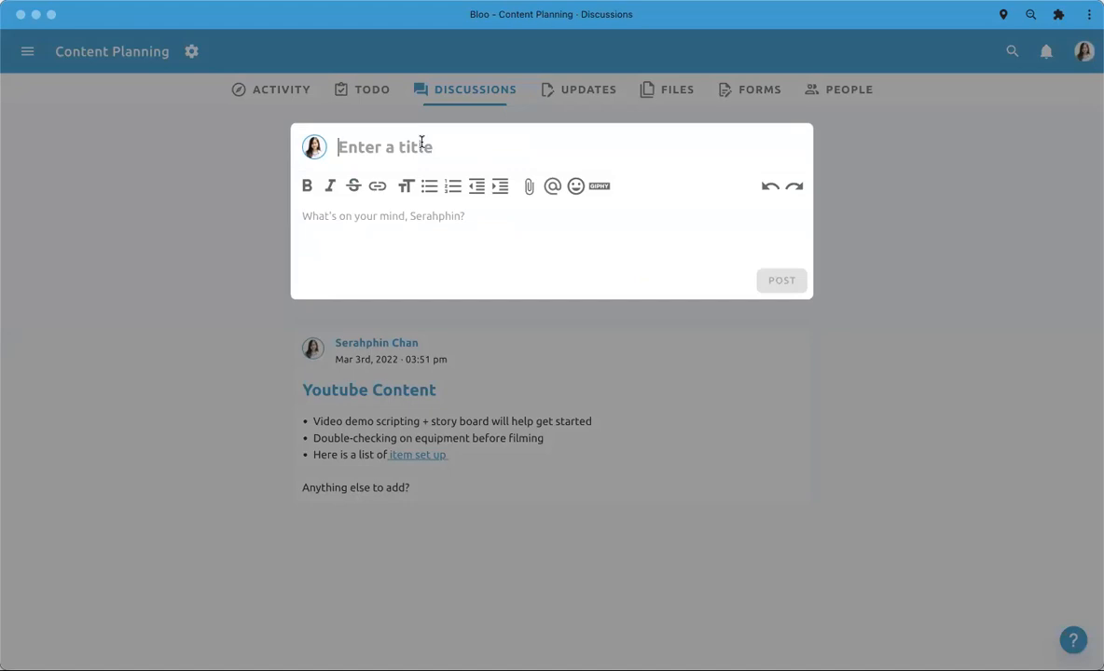
pyautogui.click(426, 225)
pyautogui.click(223, 329)
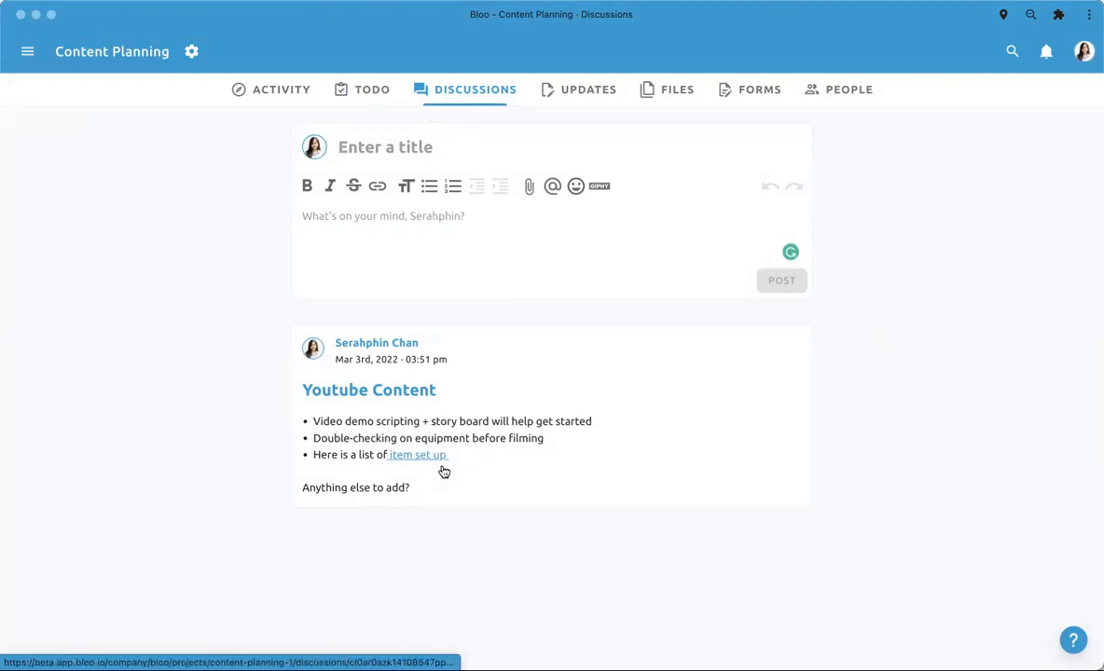
# - Open the Youtube Content discussion and expand its comment editor
pyautogui.click(351, 471)
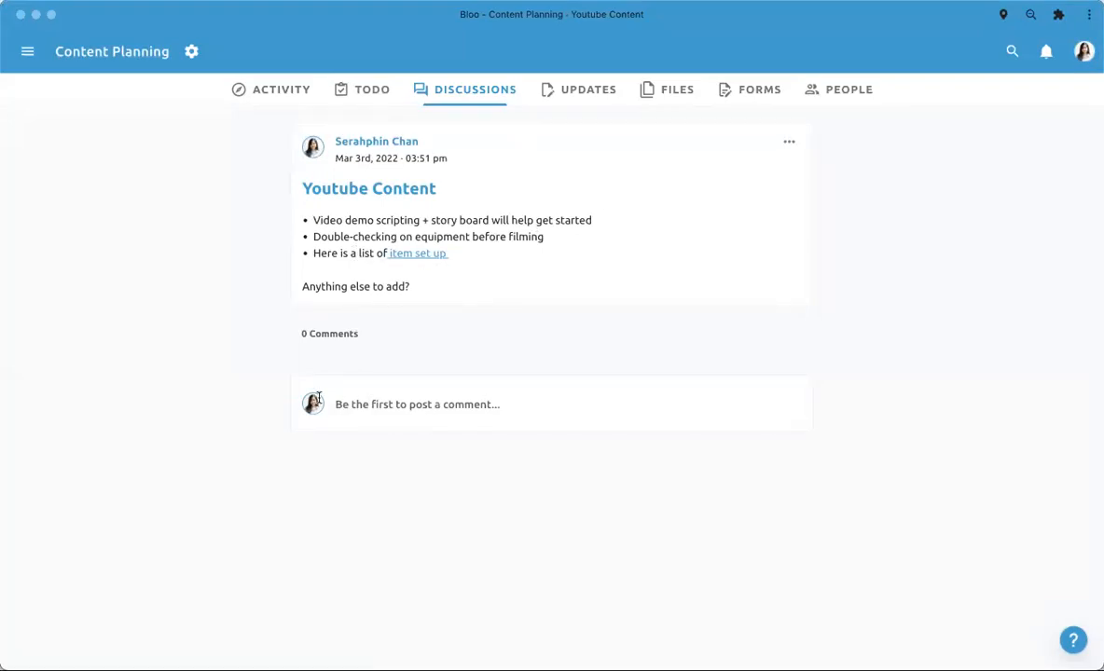
pyautogui.click(454, 401)
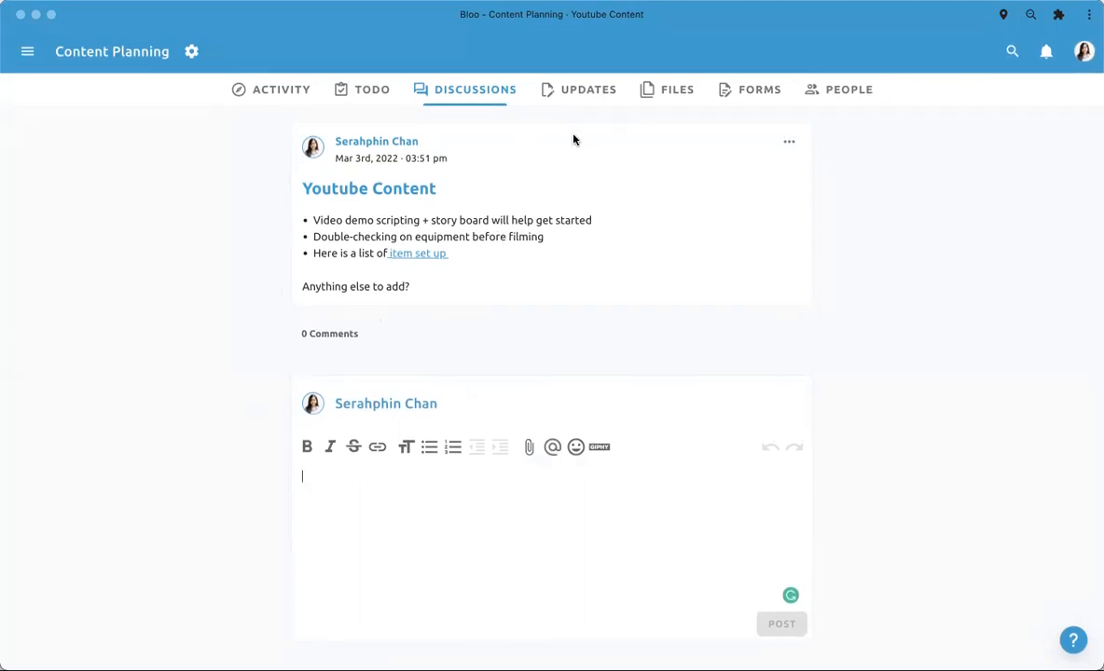
# - Open the project's Updates and bring up the mood choices for a new update without posting one
pyautogui.click(568, 92)
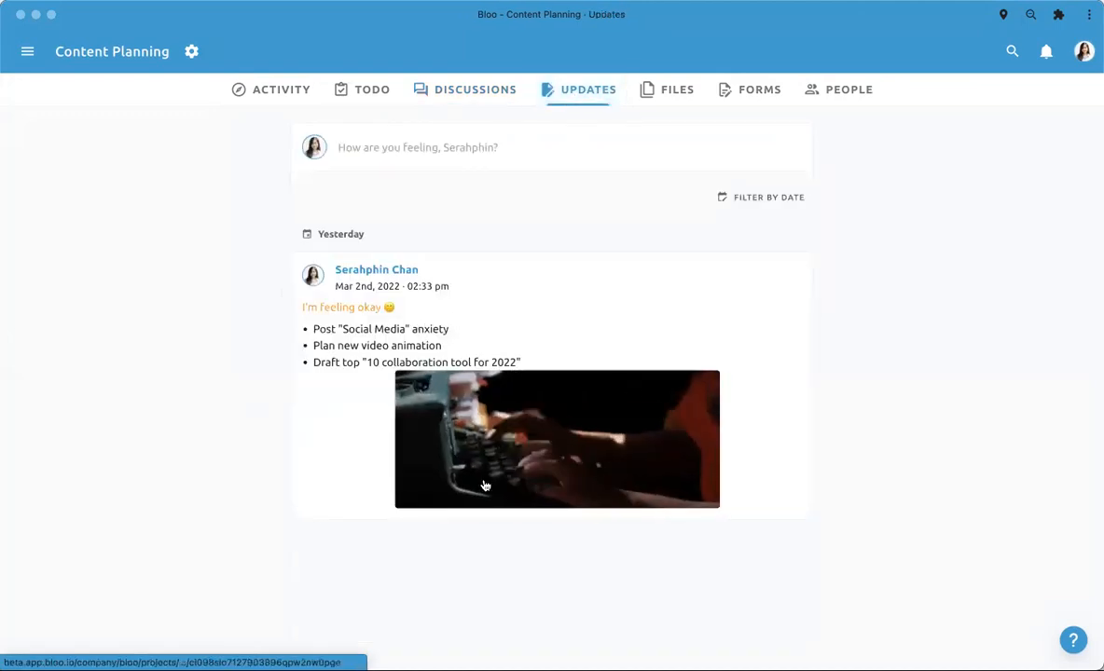
pyautogui.click(501, 142)
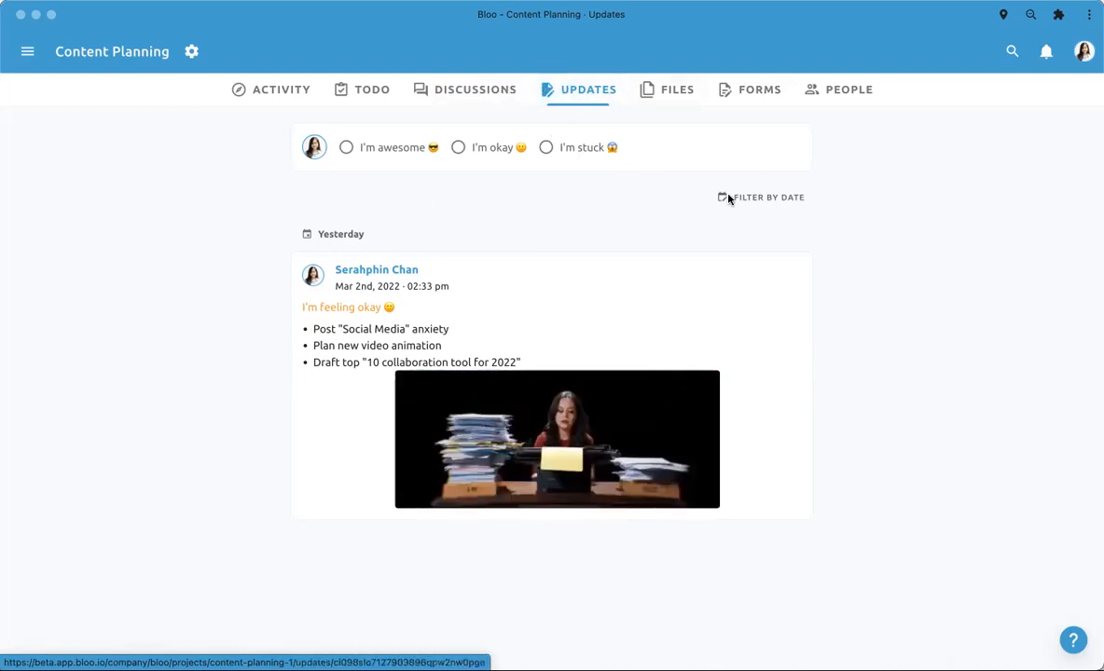
# - Open the project's Files, preview the Getting started with Bloo Files PDF from start to end, and close the preview
pyautogui.click(671, 97)
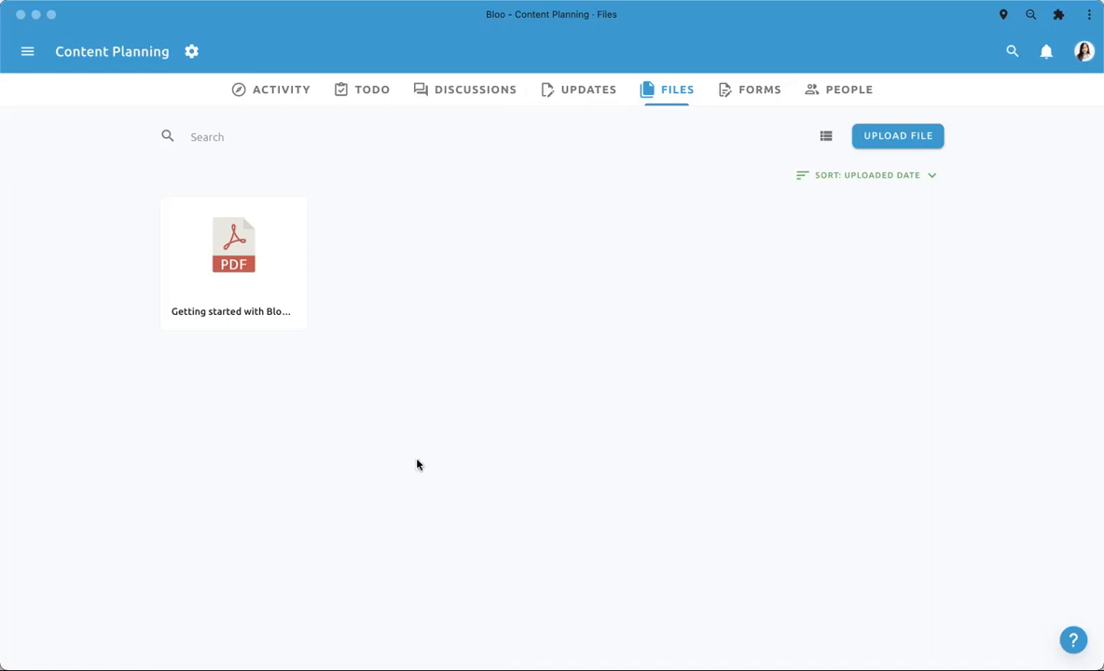
pyautogui.click(267, 255)
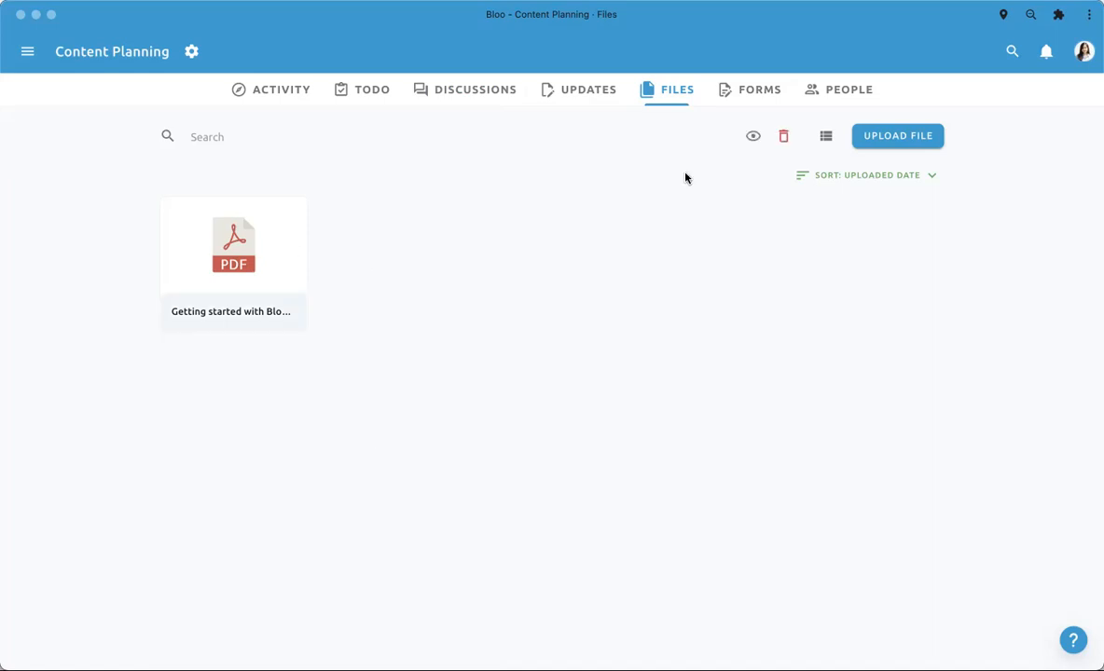
pyautogui.click(753, 137)
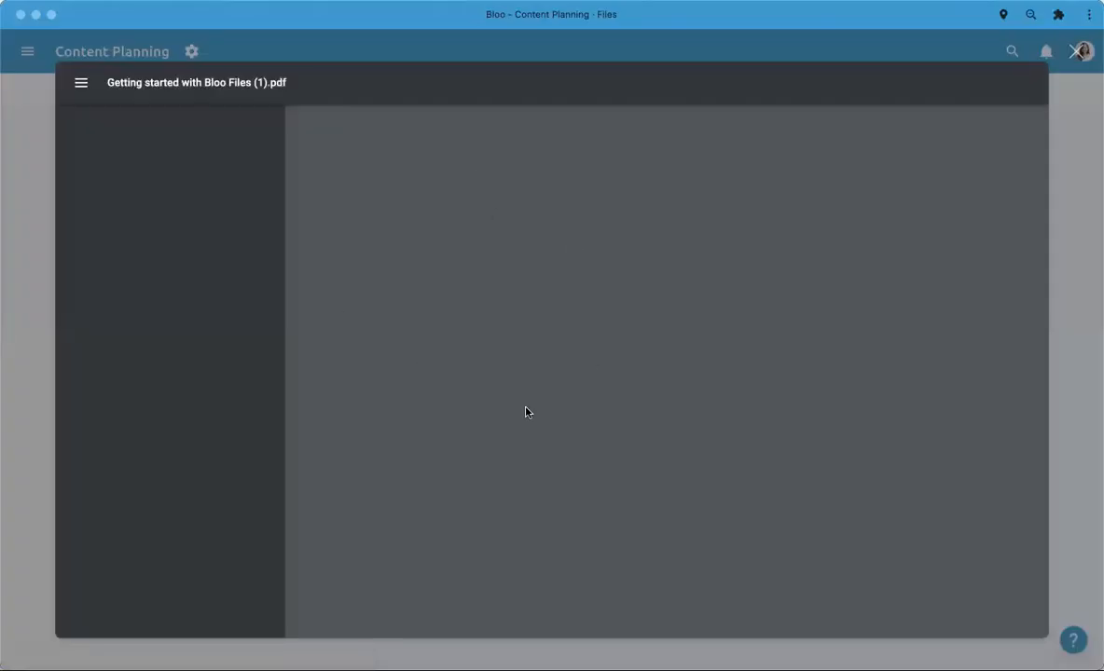
pyautogui.scroll(-4, 525, 416)
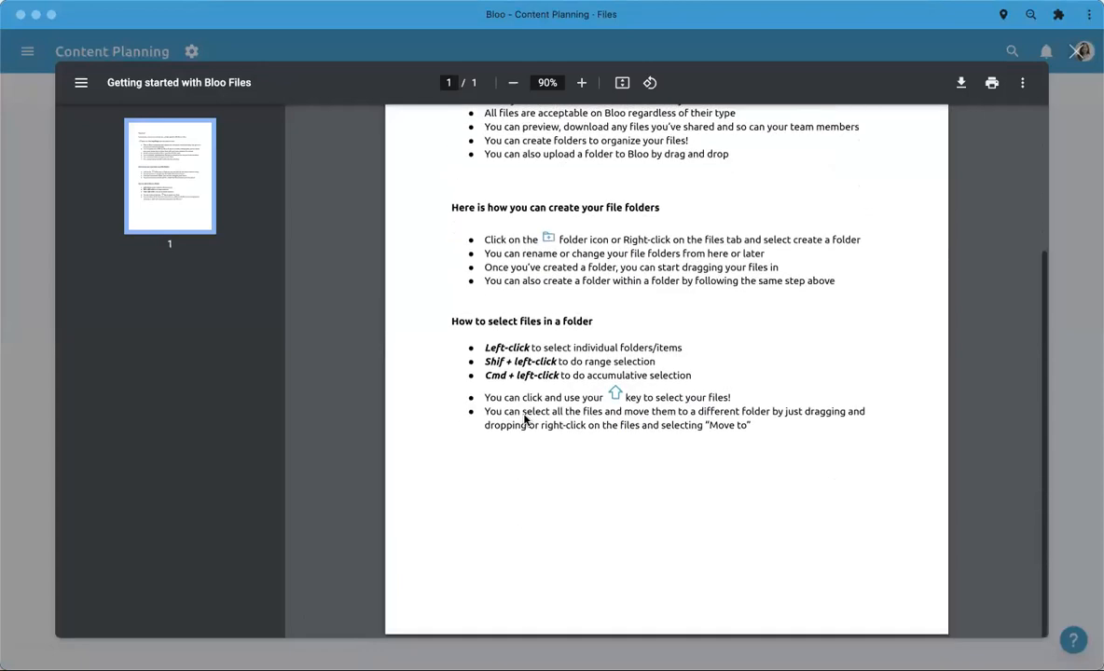
pyautogui.scroll(4, 525, 420)
pyautogui.click(11, 429)
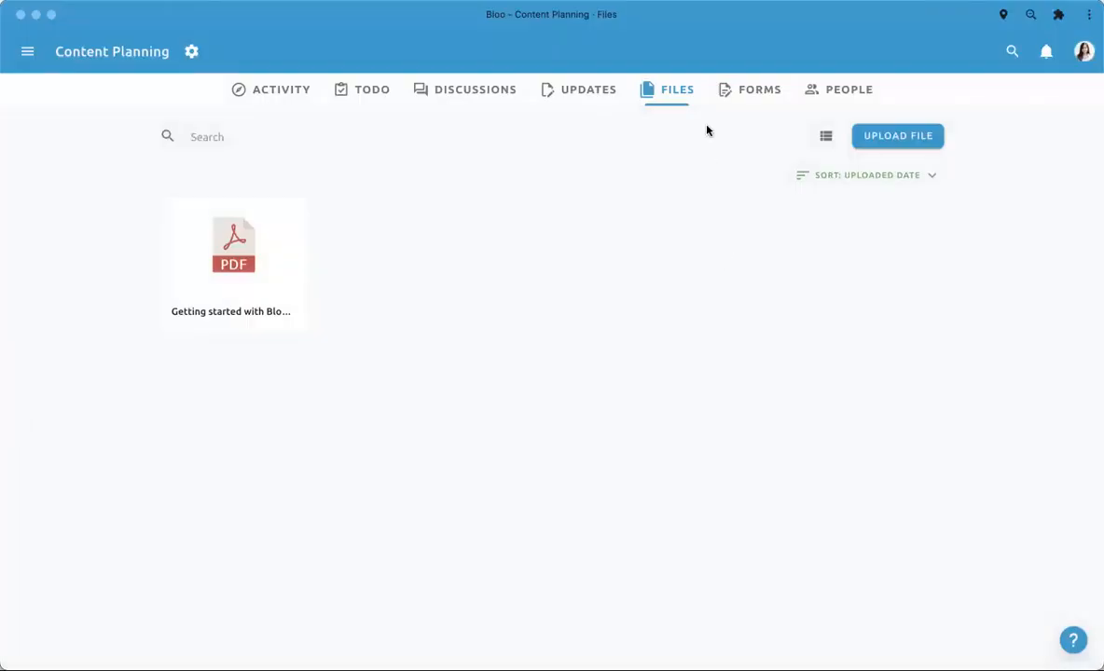
# - Open the "What do you want to see?" form and inspect its primary color, todo assignee and destination list options without changing them
pyautogui.click(756, 87)
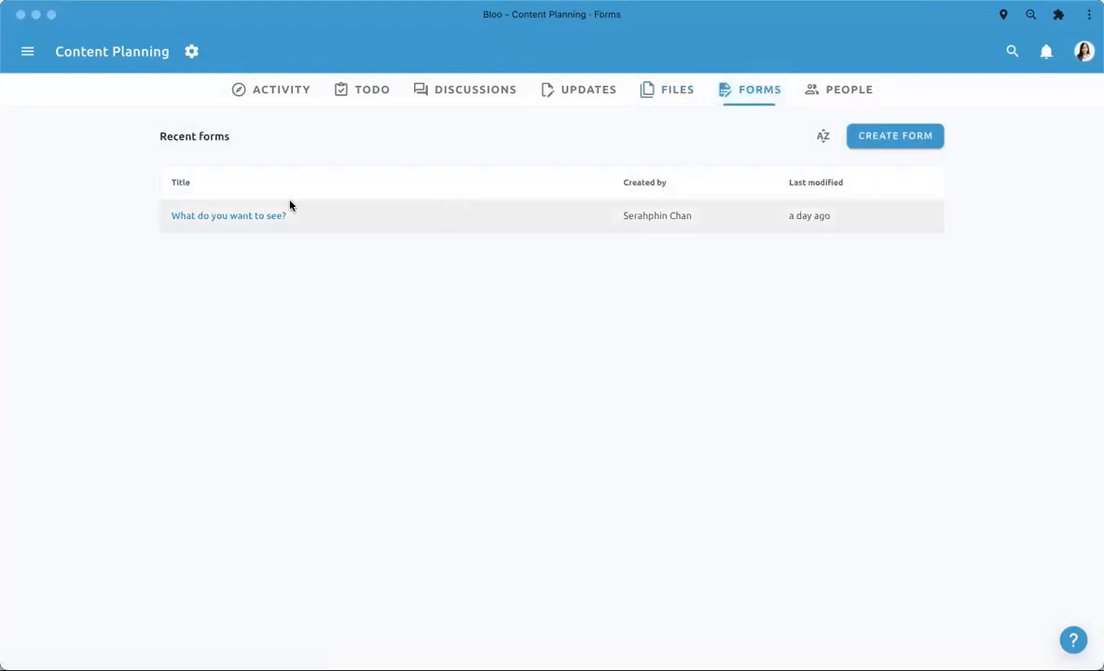
pyautogui.click(255, 222)
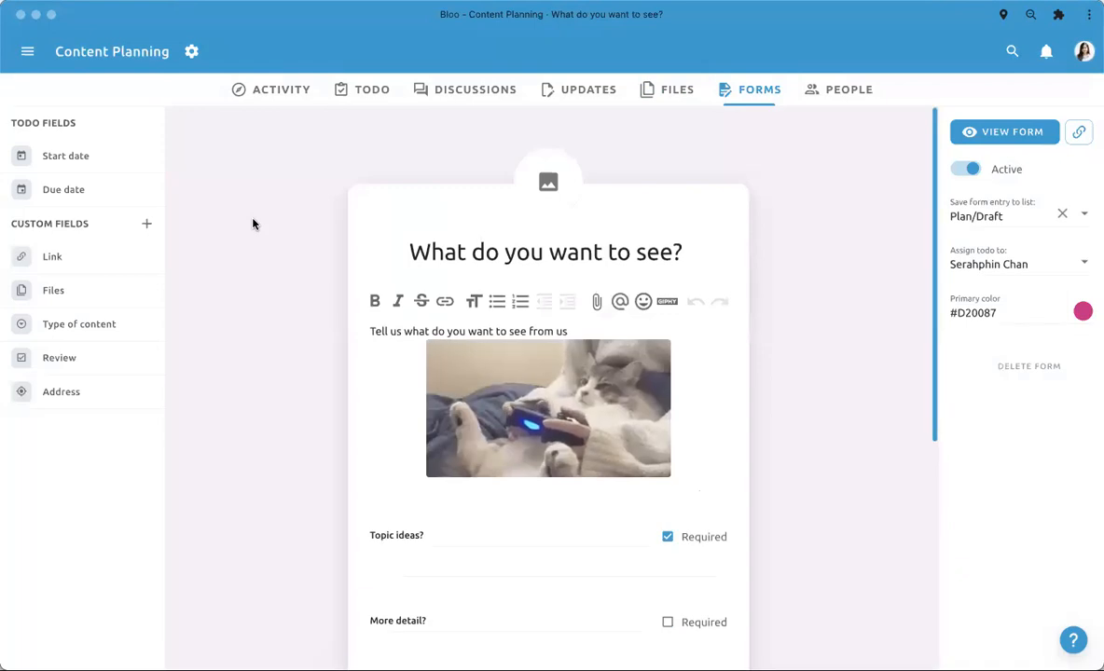
pyautogui.scroll(-3, 578, 245)
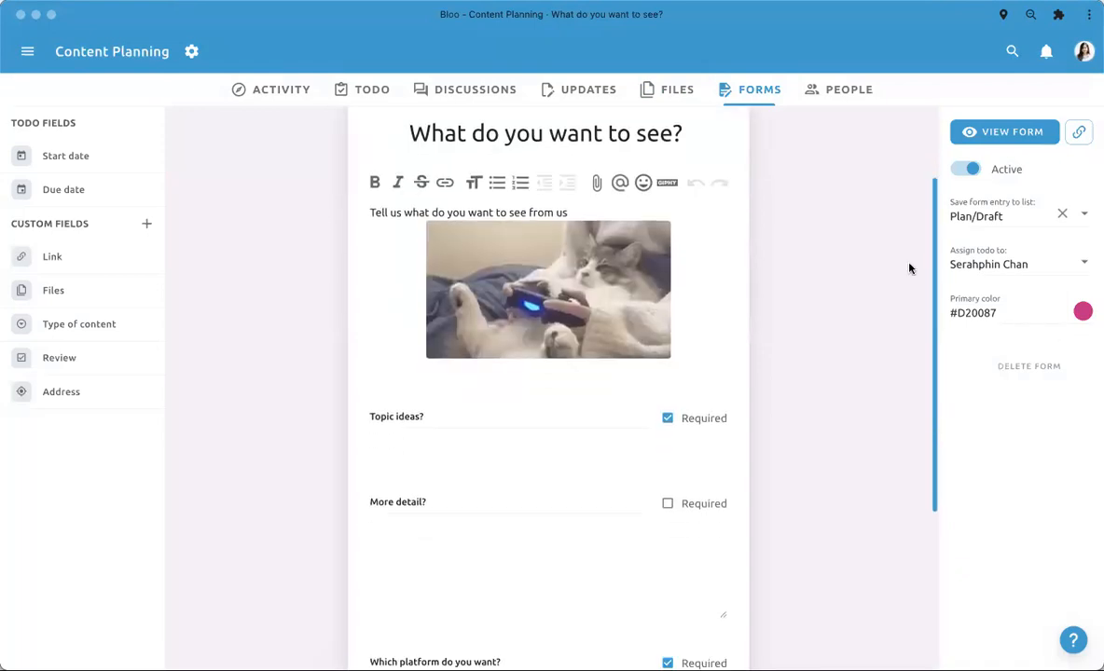
pyautogui.click(1082, 312)
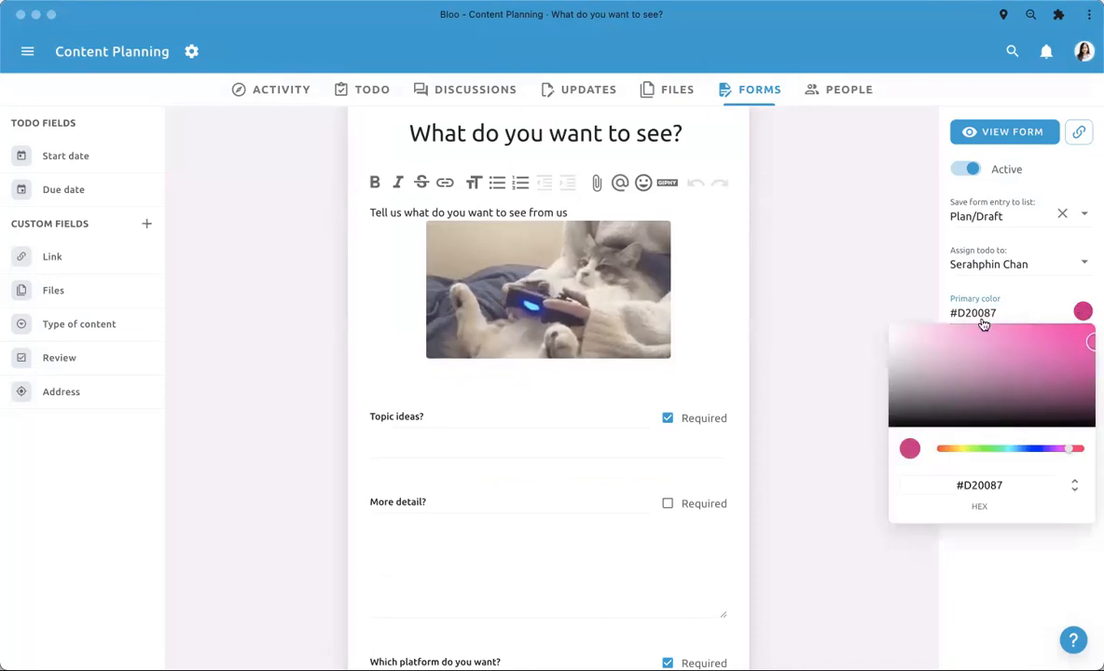
pyautogui.click(985, 259)
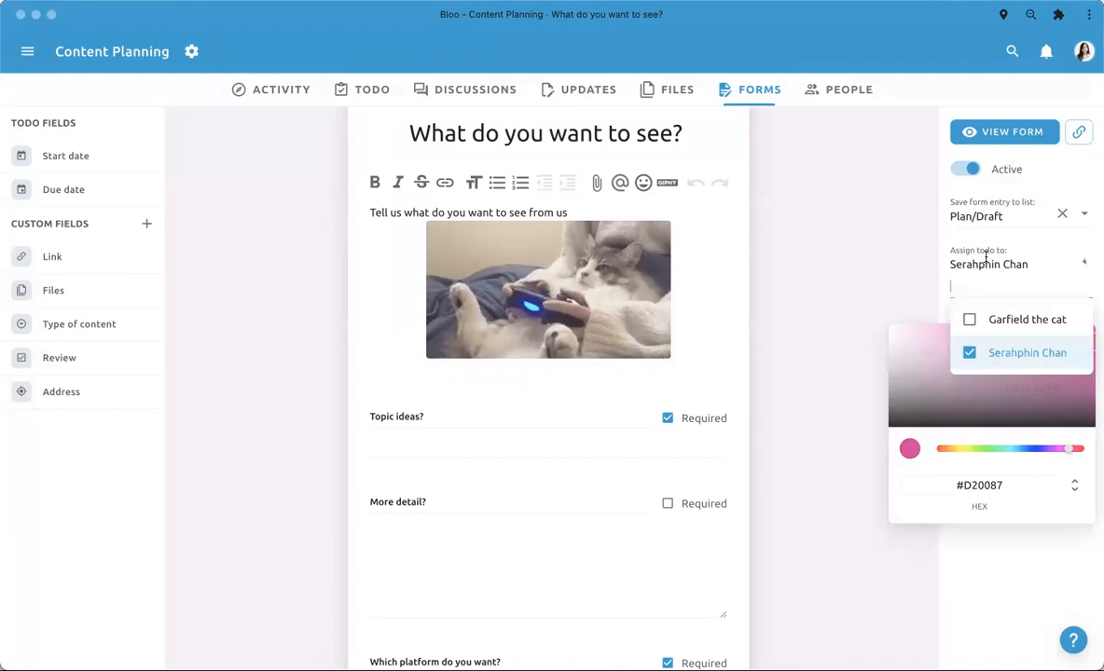
pyautogui.click(956, 266)
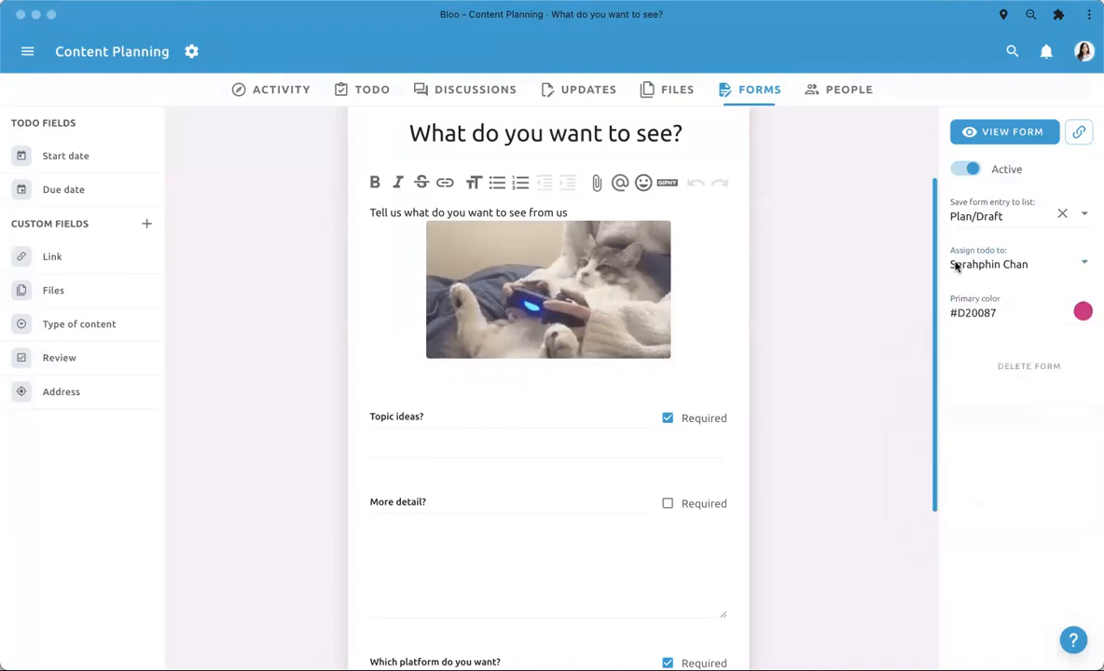
pyautogui.click(978, 217)
pyautogui.click(834, 383)
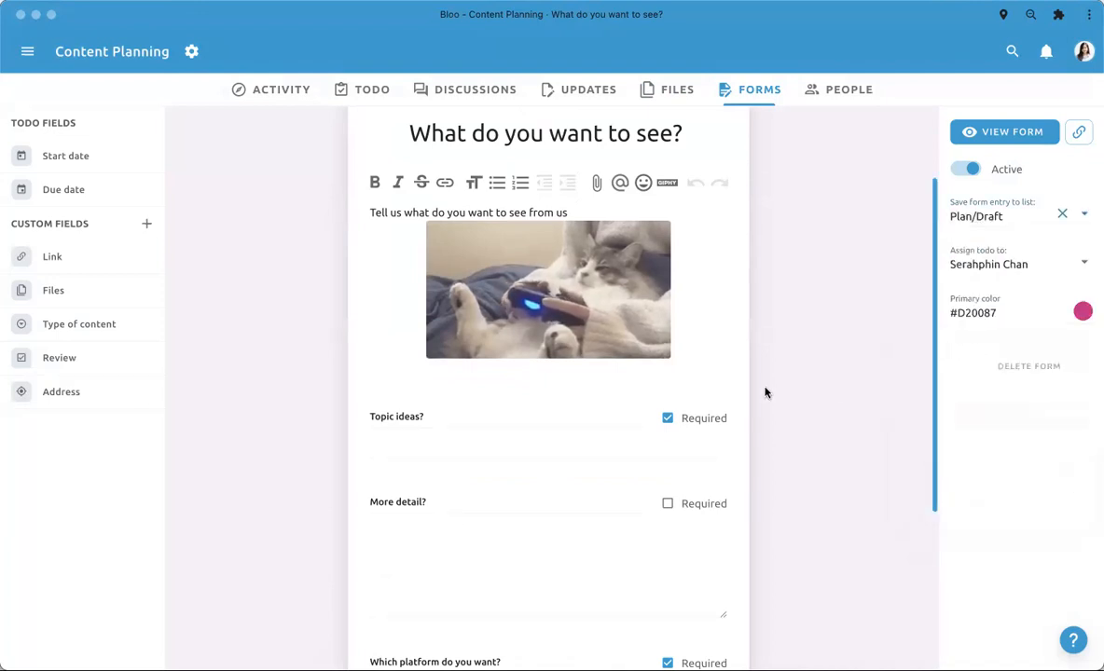
# - Examine the form editor's available todo and custom fields, along with the form's title, description and question layout
pyautogui.scroll(-2, 458, 527)
pyautogui.moveTo(129, 314); pyautogui.dragTo(81, 261)
pyautogui.moveTo(24, 297); pyautogui.dragTo(59, 296)
pyautogui.moveTo(87, 191)
pyautogui.mouseDown()
pyautogui.moveTo(209, 314)
pyautogui.moveTo(405, 420)
pyautogui.moveTo(90, 171)
pyautogui.mouseUp()
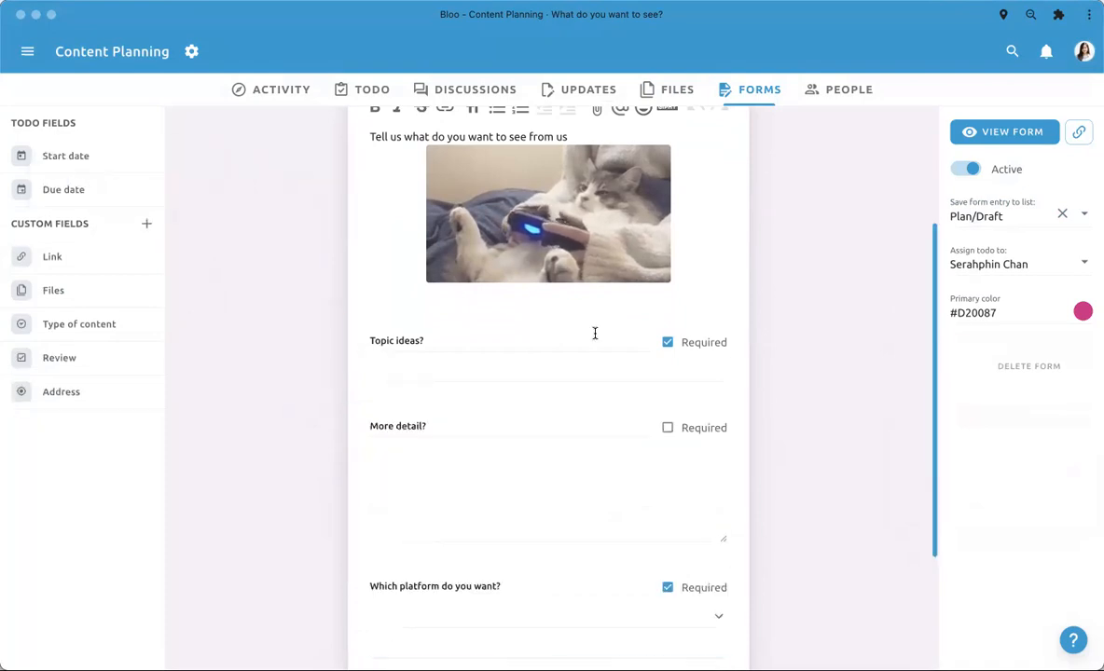
pyautogui.scroll(3, 594, 330)
pyautogui.scroll(2, 595, 339)
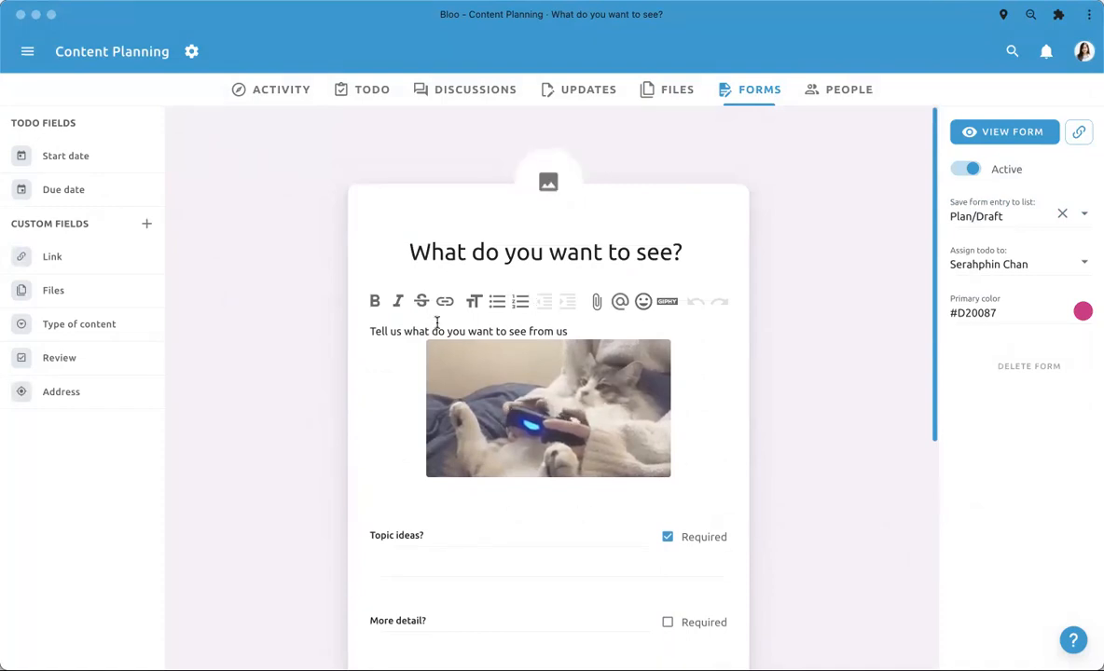
pyautogui.scroll(-3, 433, 480)
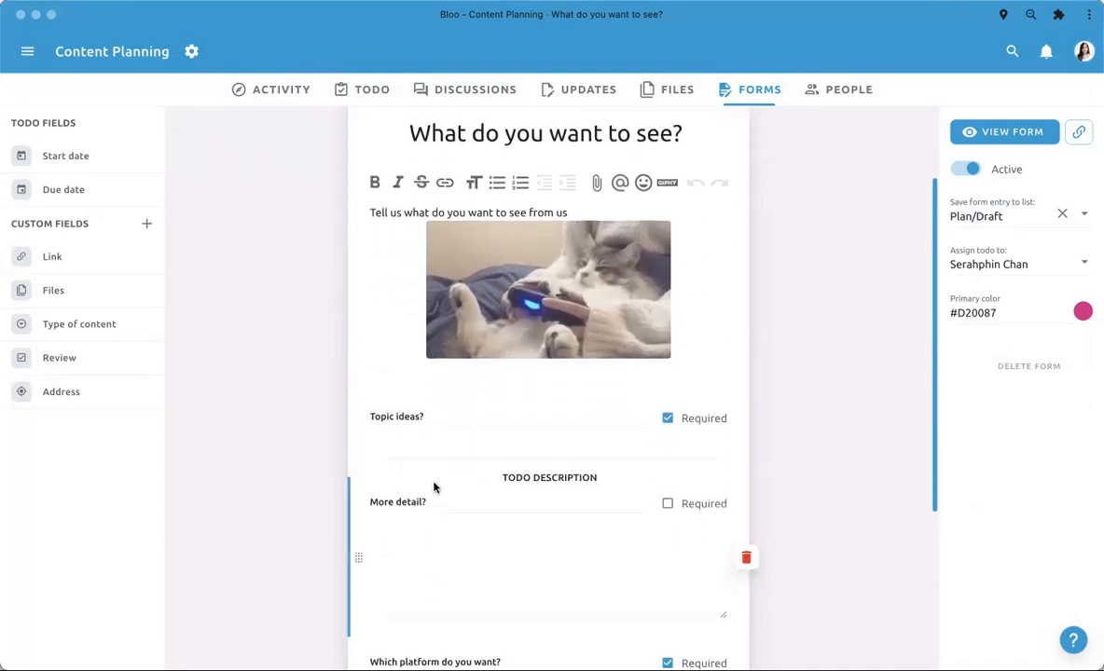
pyautogui.scroll(-3, 433, 485)
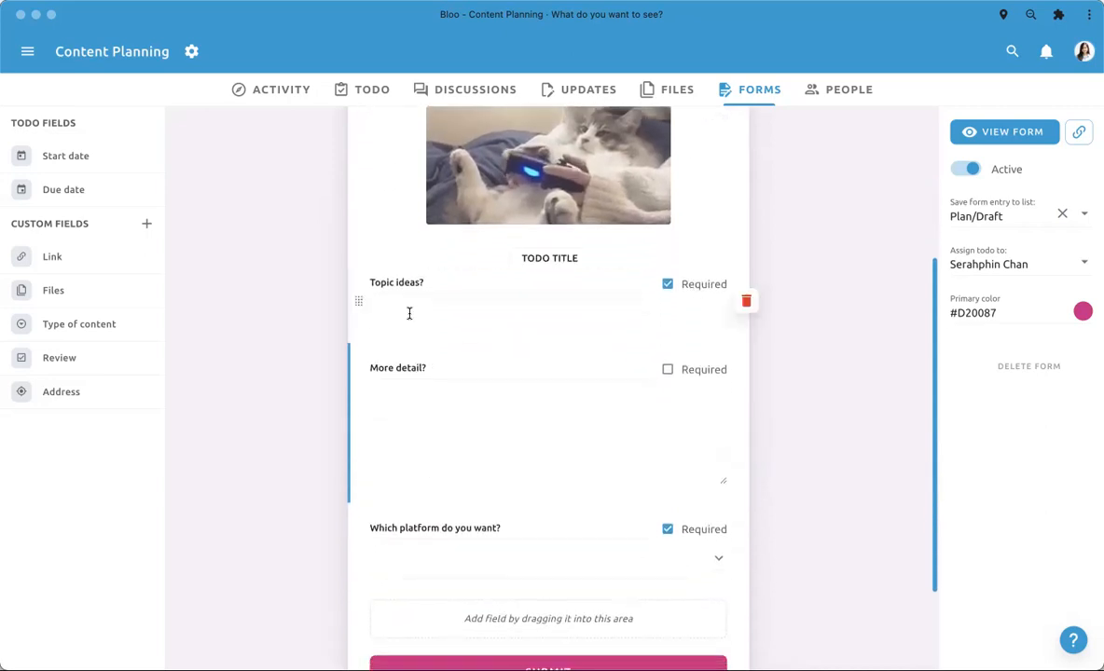
pyautogui.scroll(6, 396, 299)
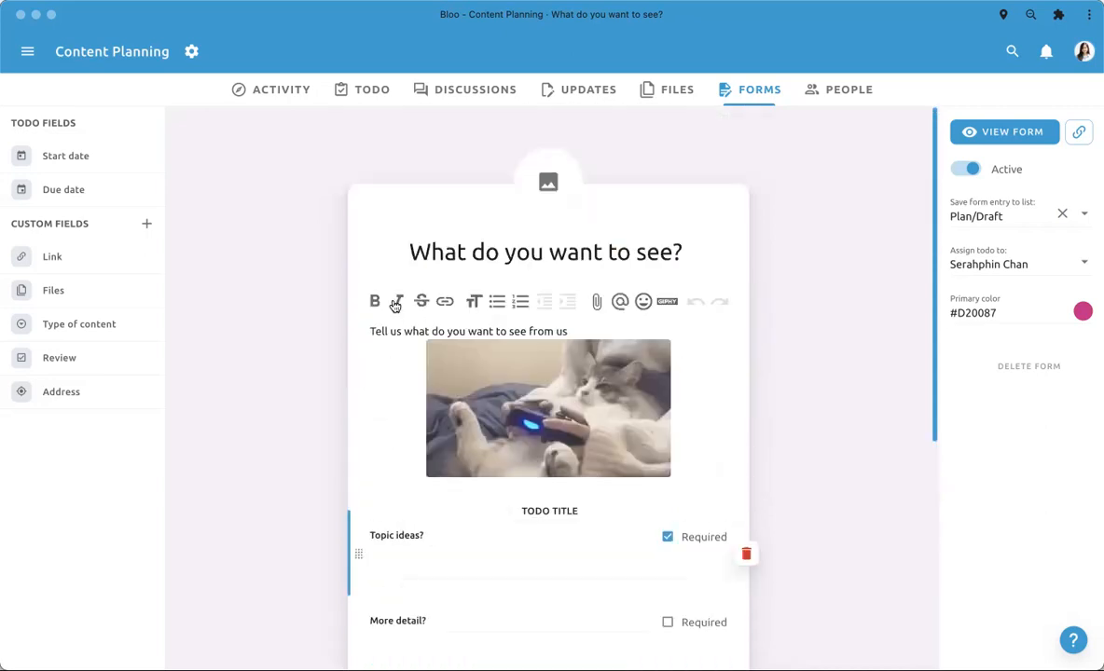
pyautogui.click(408, 253)
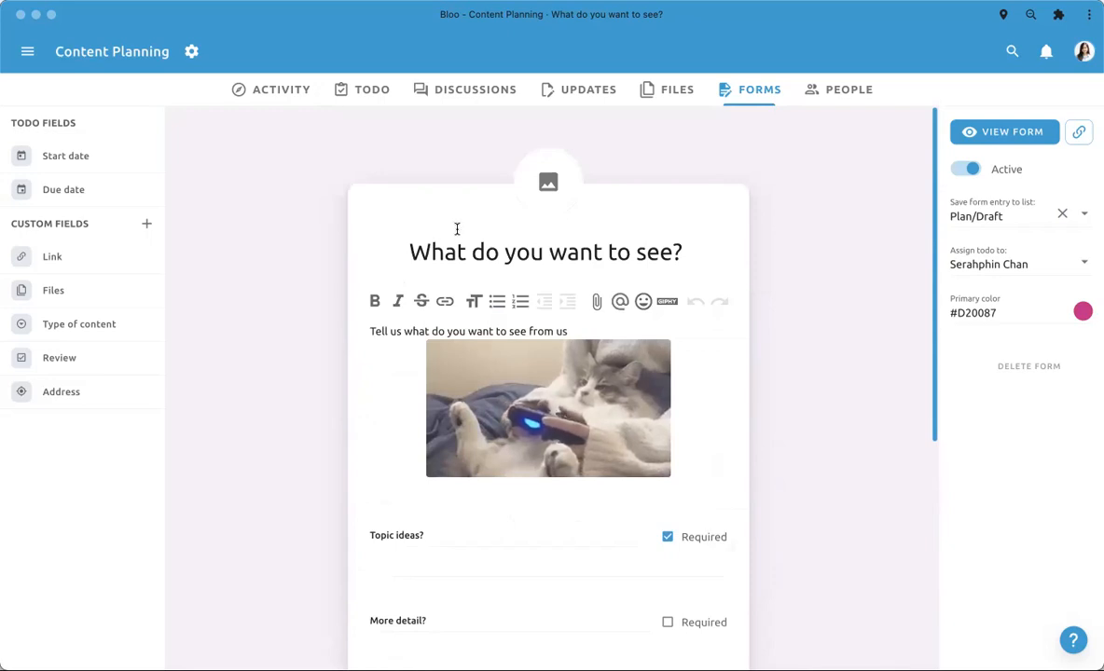
# - Review the form's topic, detail and platform questions down to the submit area, and open the live form
pyautogui.scroll(-2, 457, 228)
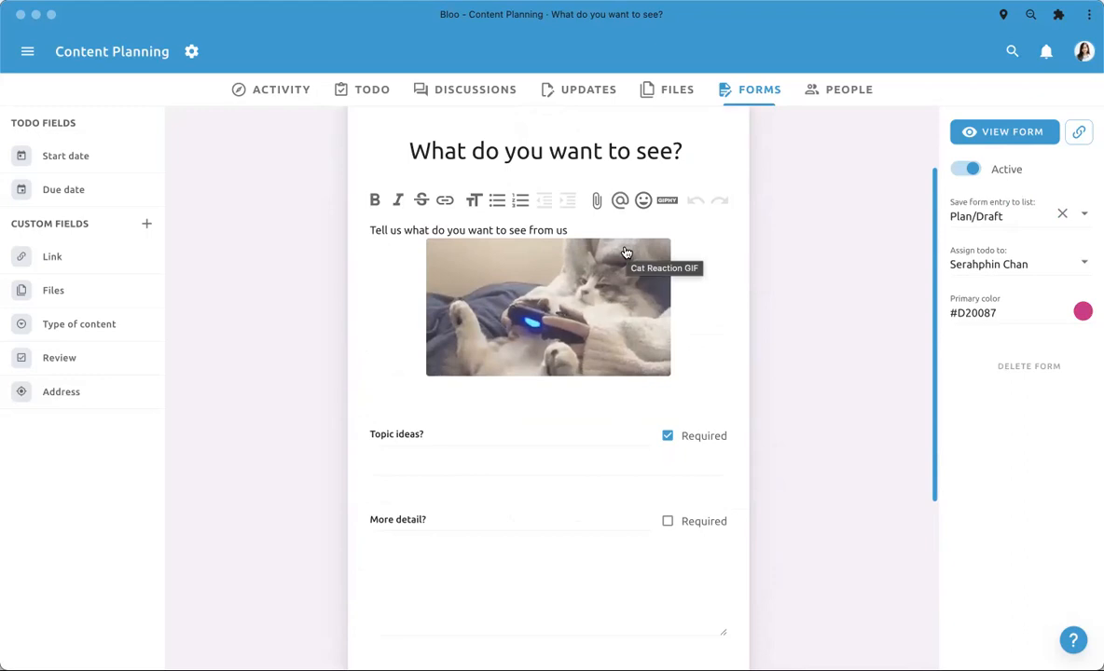
pyautogui.scroll(2, 625, 252)
pyautogui.scroll(-2, 626, 250)
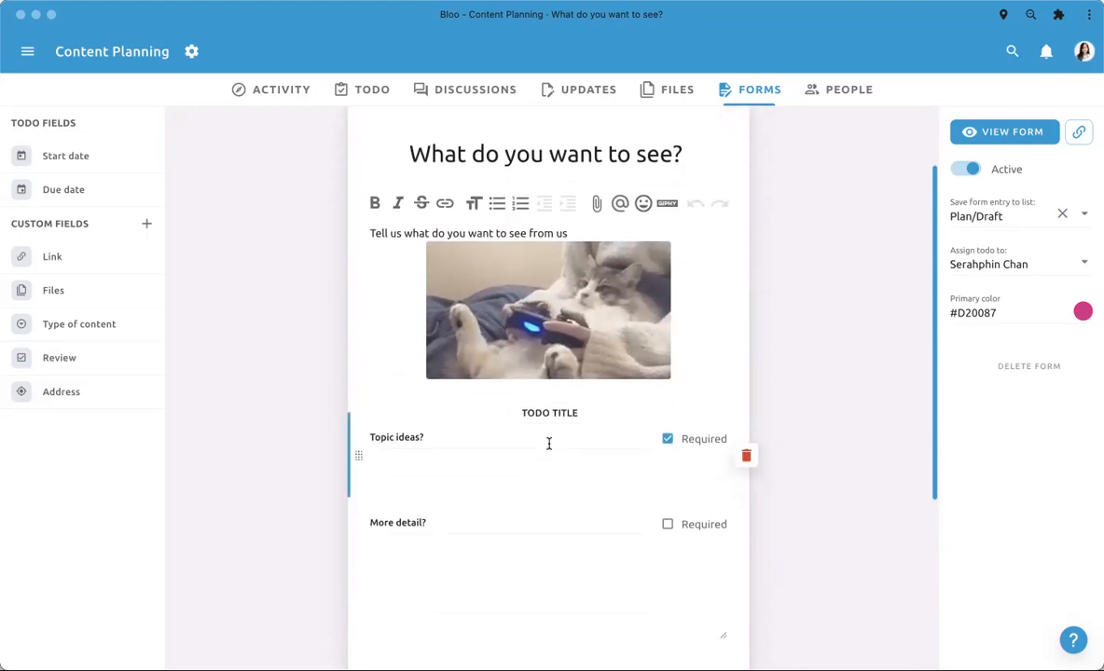
pyautogui.scroll(-2, 548, 444)
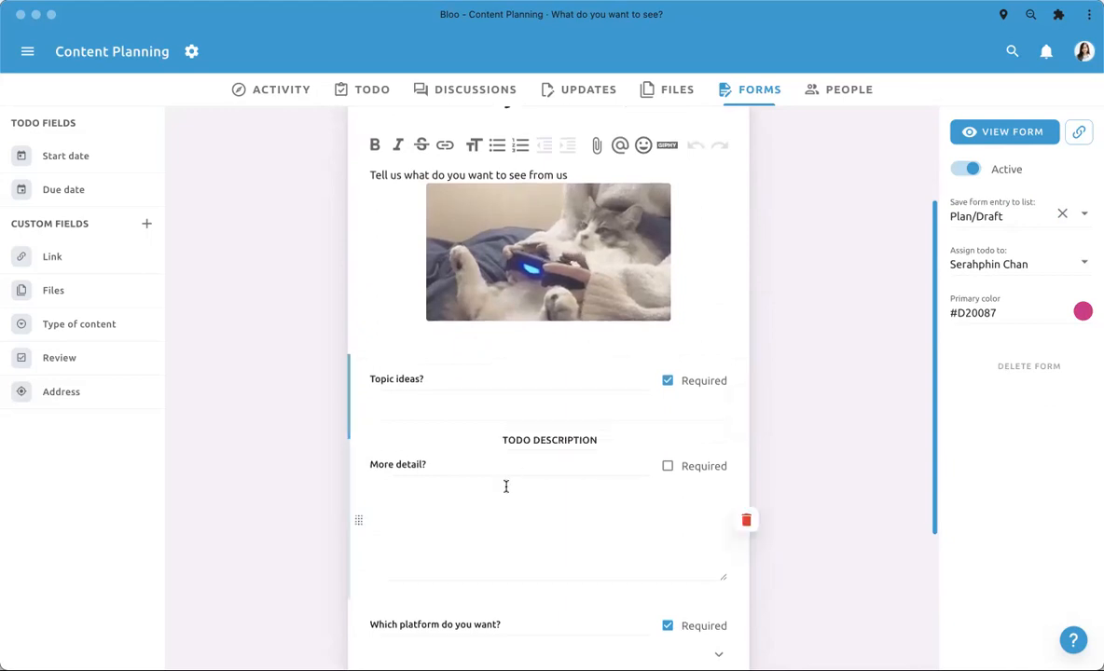
pyautogui.scroll(-2, 506, 486)
pyautogui.scroll(-3, 506, 487)
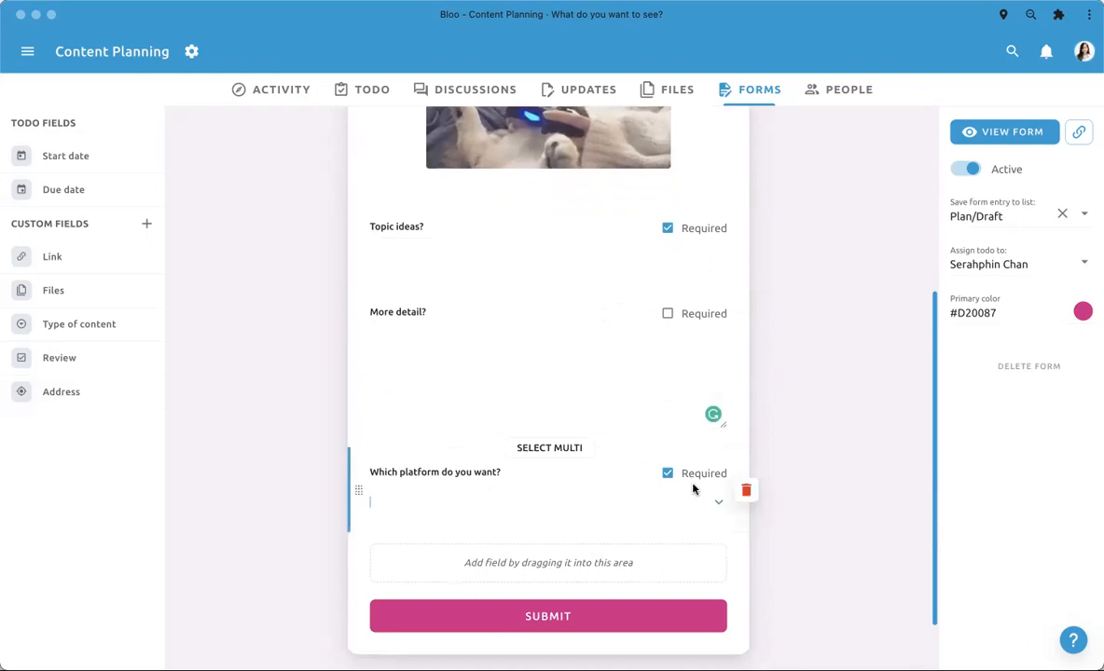
pyautogui.scroll(5, 640, 538)
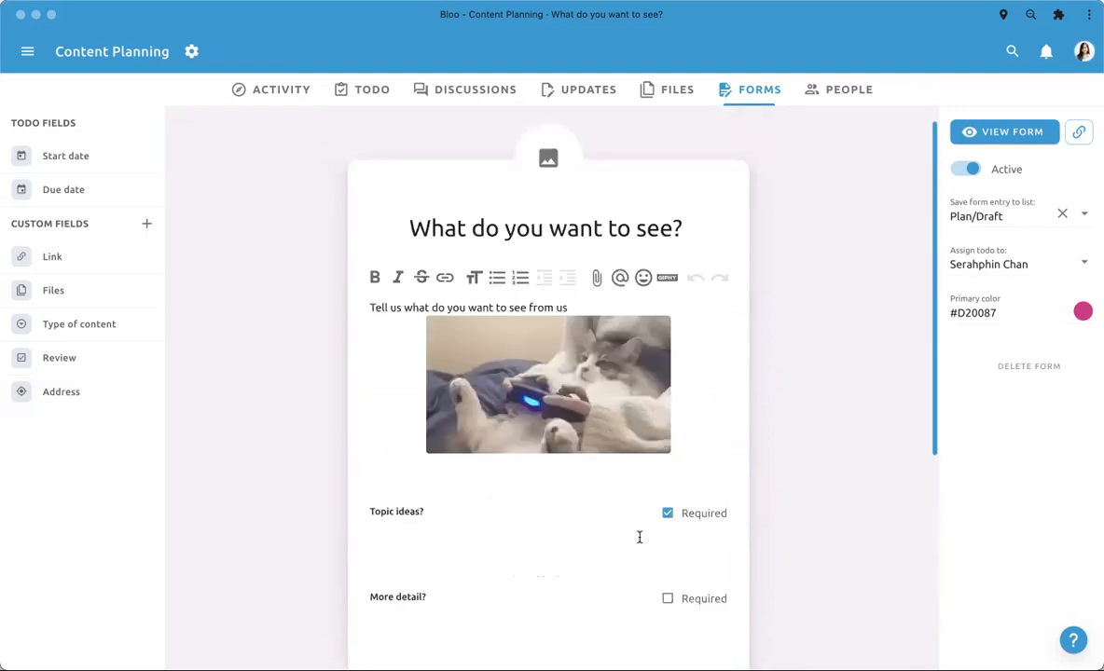
pyautogui.click(992, 130)
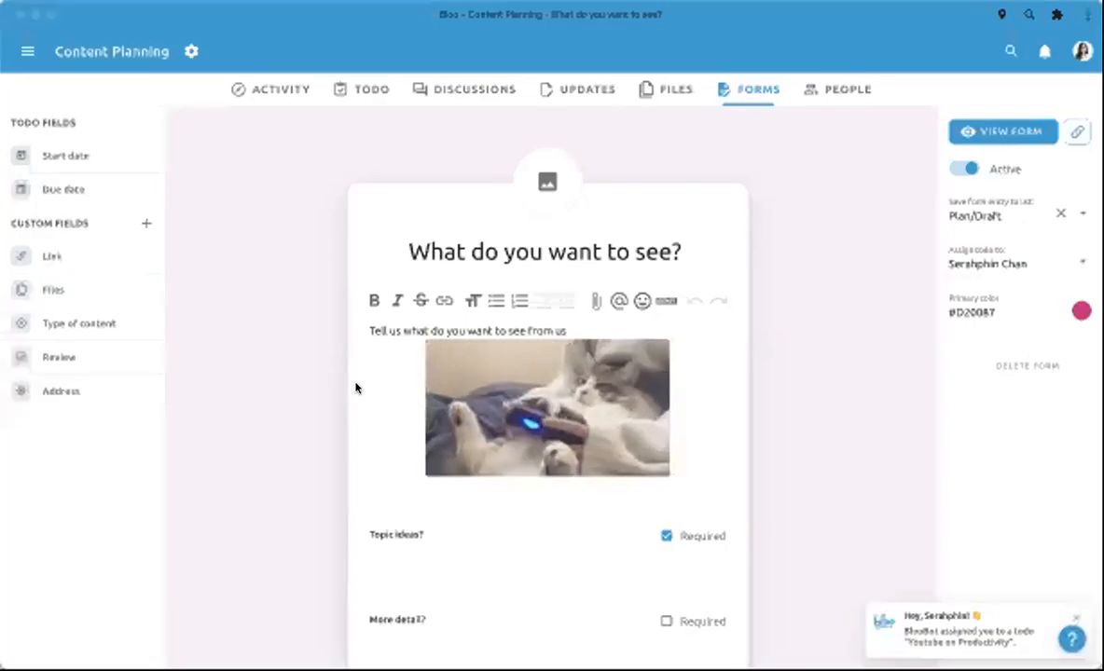
# - Go back to the todo board, review the form-created "Youtube on Productivity" todo's fields and description in Plan/Draft, and close it
pyautogui.scroll(-5, 624, 498)
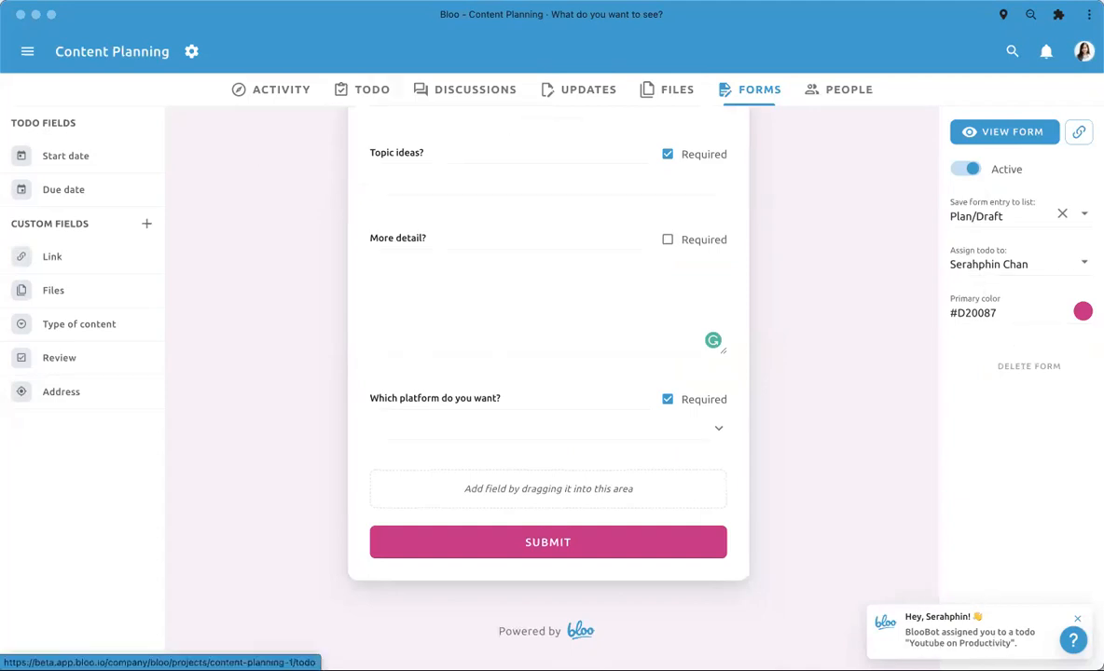
pyautogui.click(371, 89)
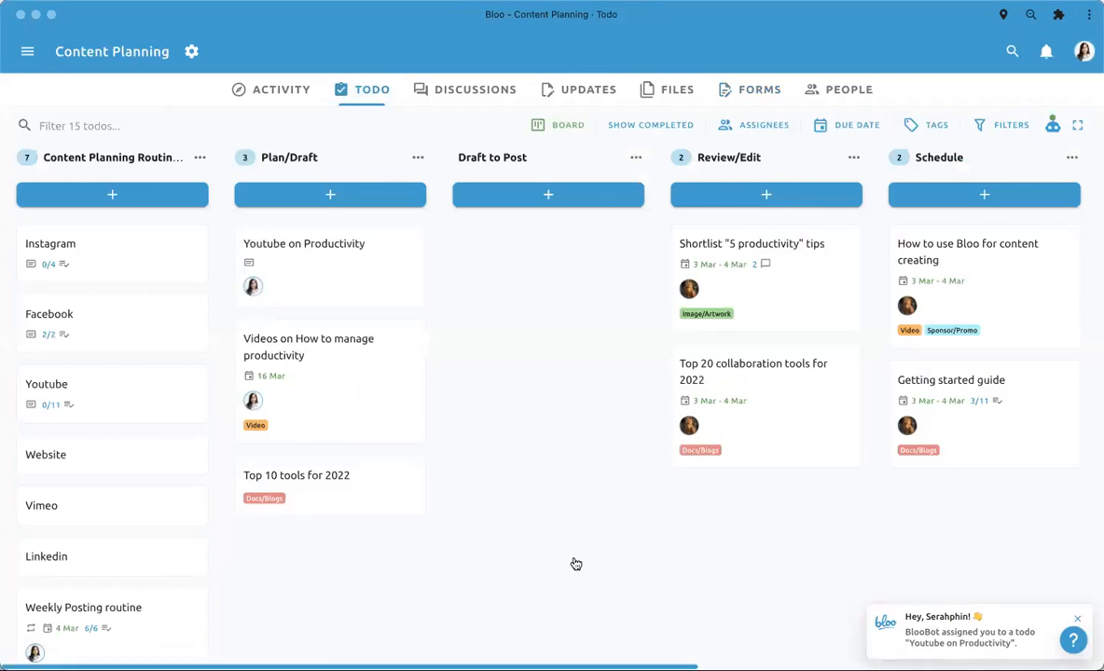
pyautogui.click(378, 274)
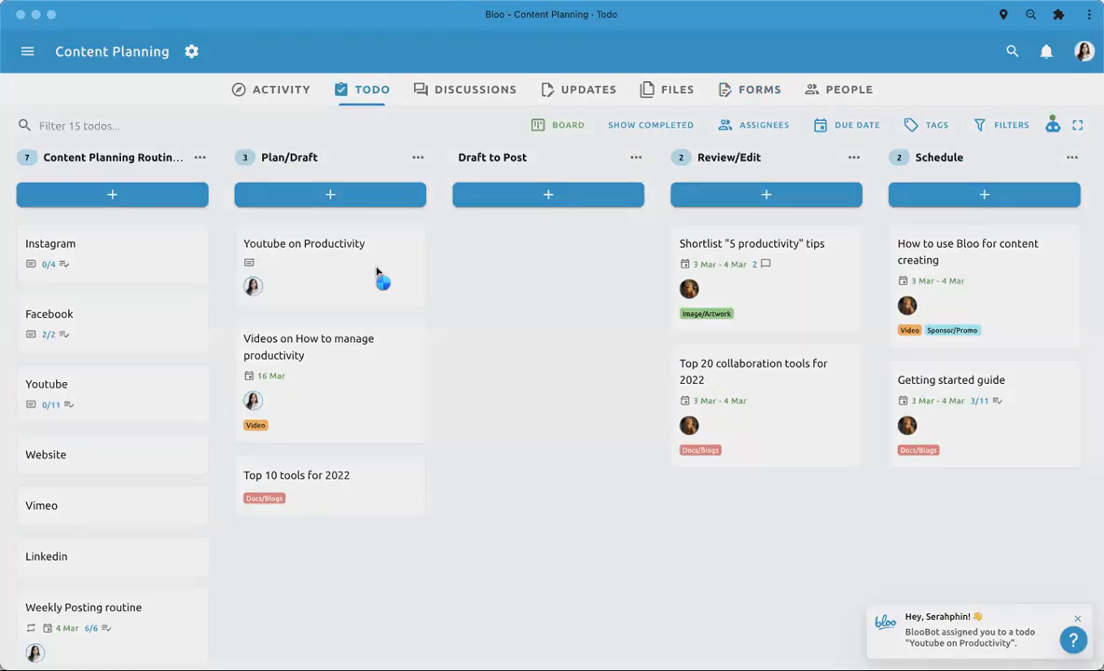
pyautogui.scroll(-4, 375, 268)
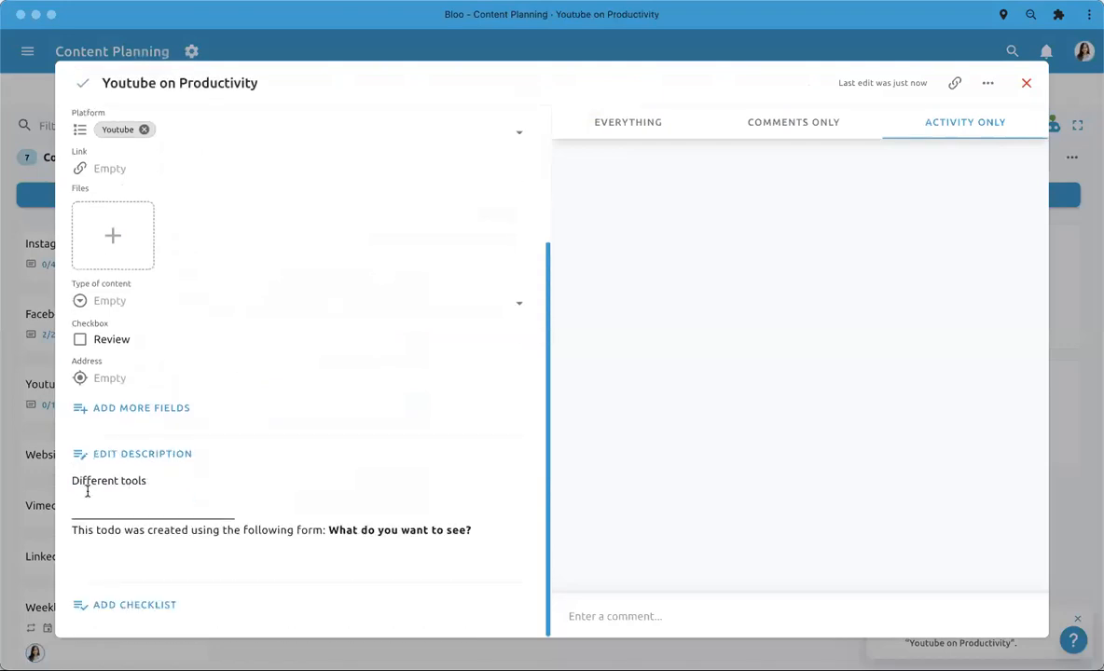
pyautogui.scroll(2, 136, 488)
pyautogui.scroll(2, 136, 489)
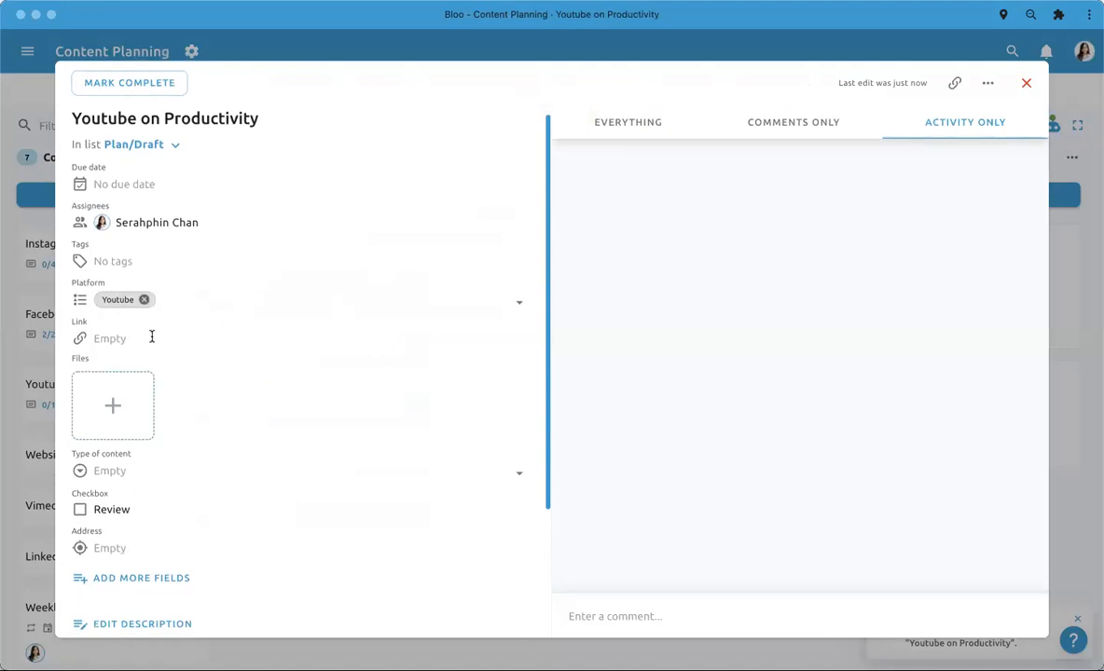
pyautogui.scroll(1, 222, 347)
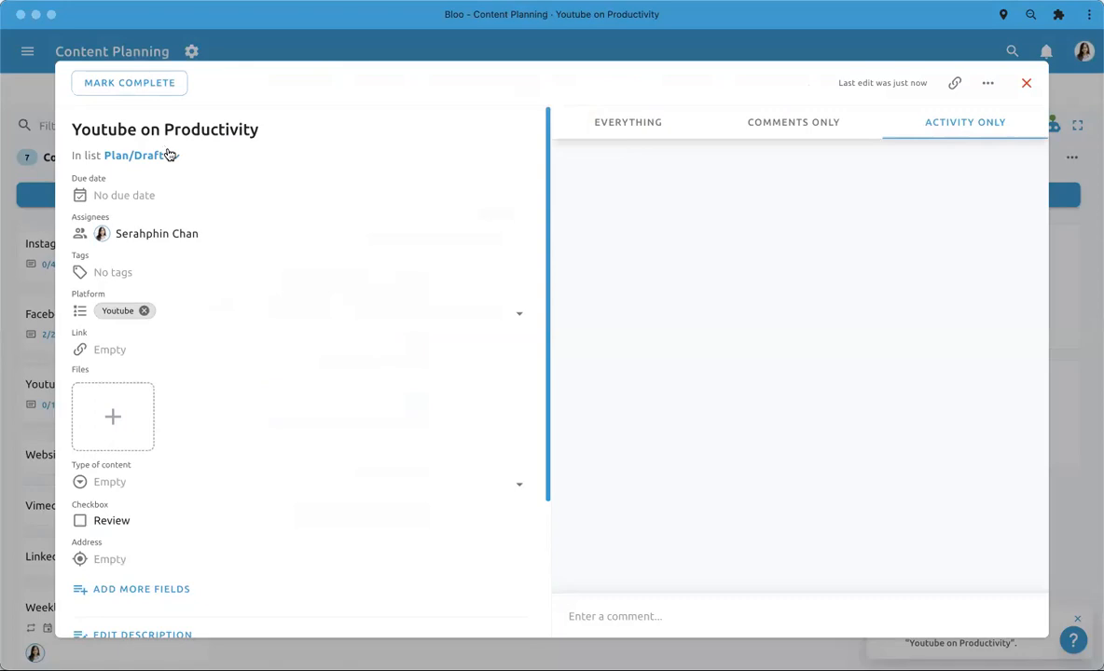
pyautogui.click(35, 153)
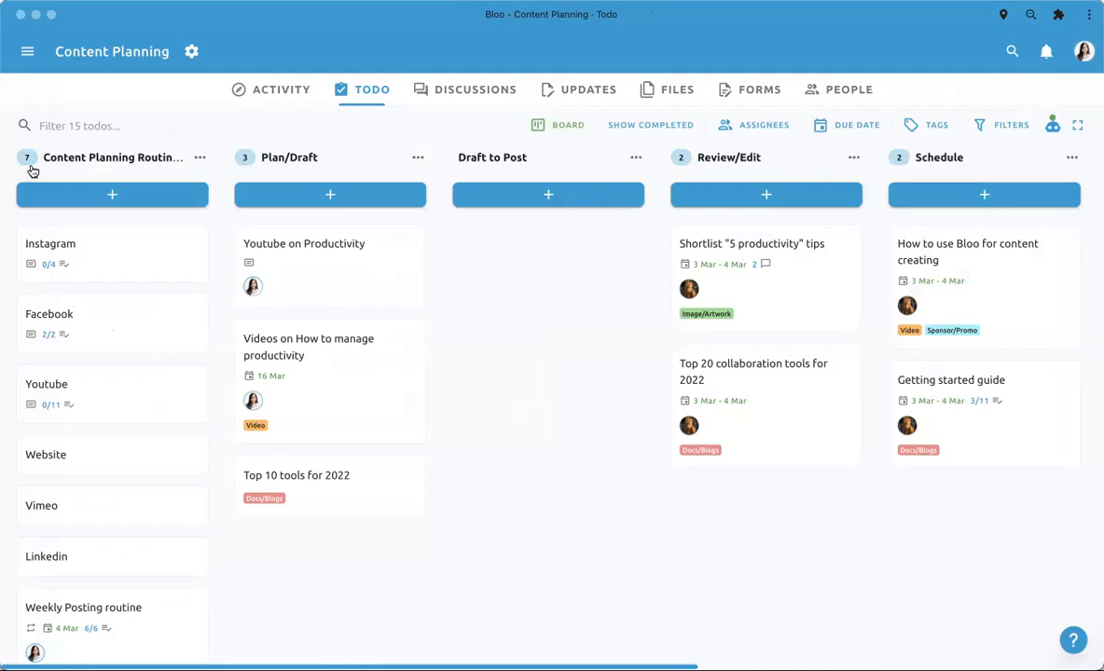
# - Look over the board's lists from the content planning routine across to Ready for schedule
pyautogui.scroll(-1, 97, 528)
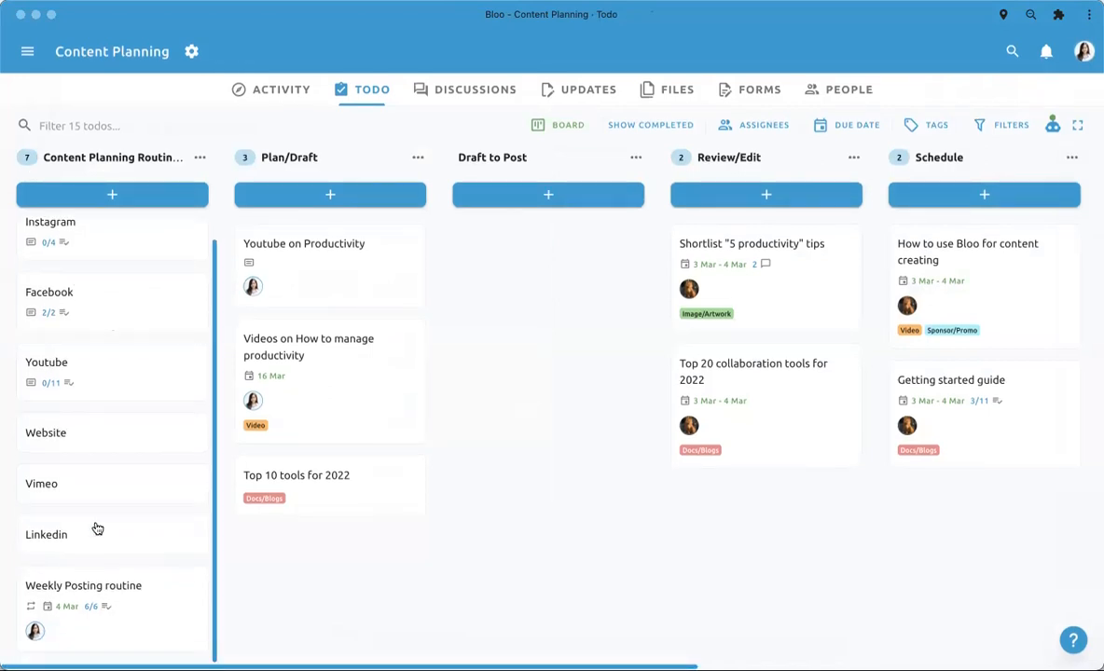
pyautogui.hscroll(5, 106, 525)
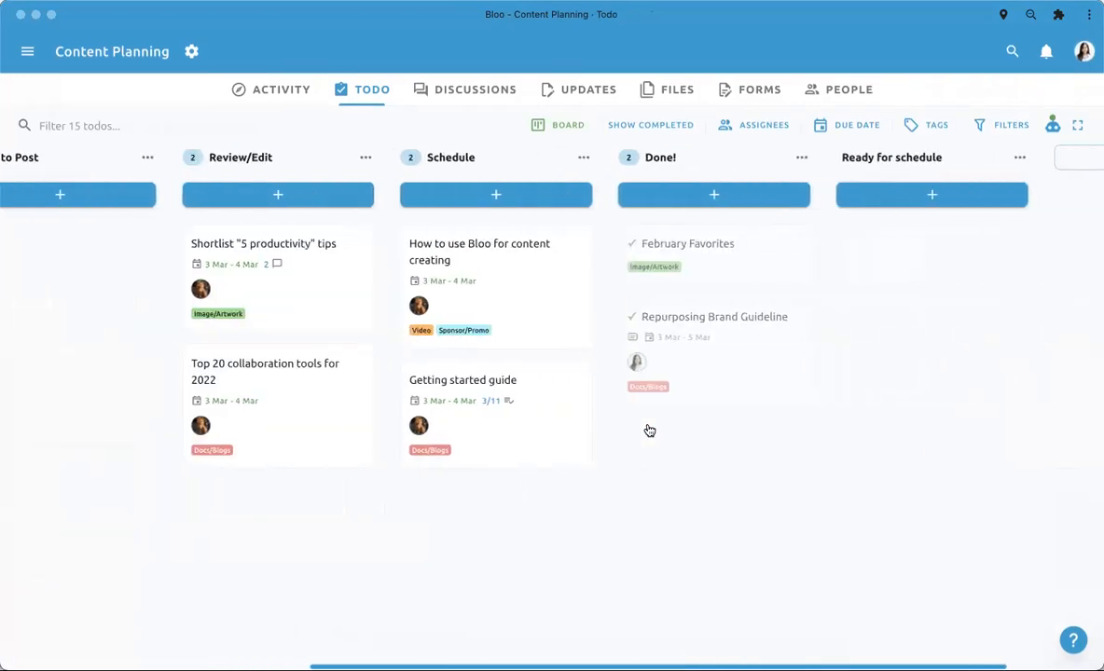
# - Look over the todo board's lists and cards, from the content planning routine across to Done!
pyautogui.hscroll(-8, 650, 430)
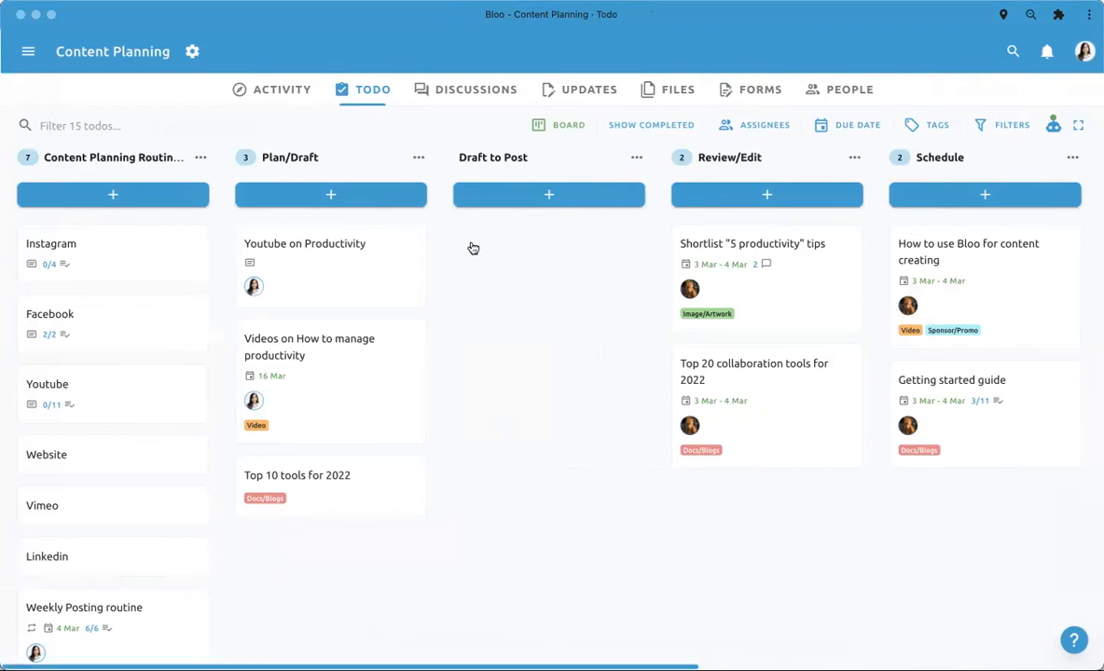
pyautogui.hscroll(5, 421, 362)
pyautogui.hscroll(-4, 422, 362)
pyautogui.hscroll(-1, 422, 366)
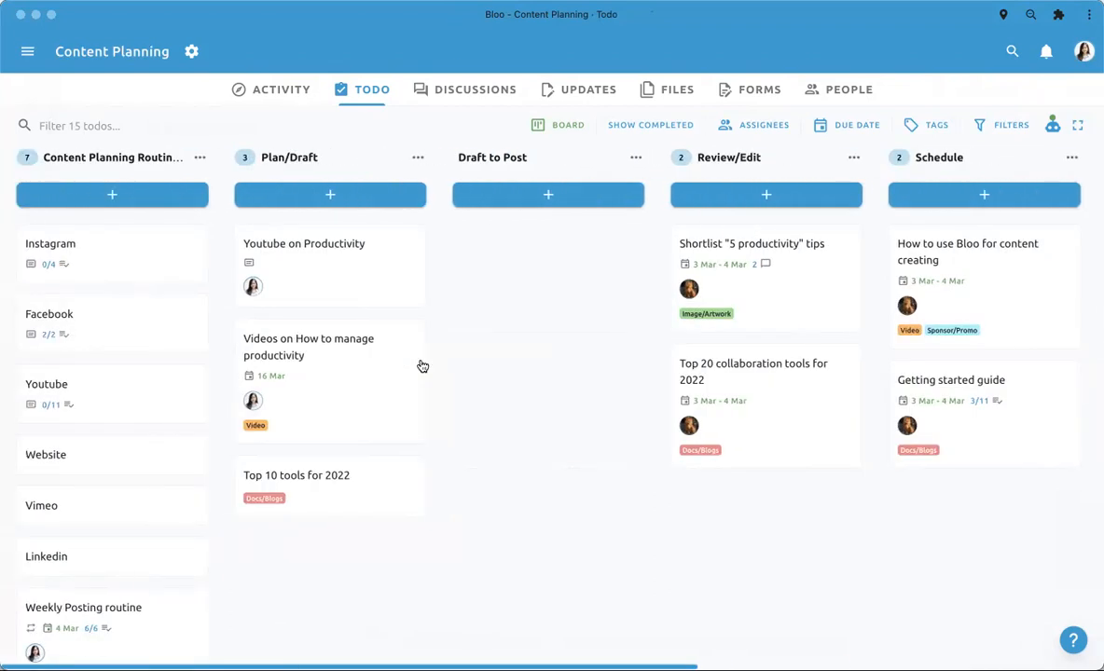
pyautogui.scroll(-1, 217, 507)
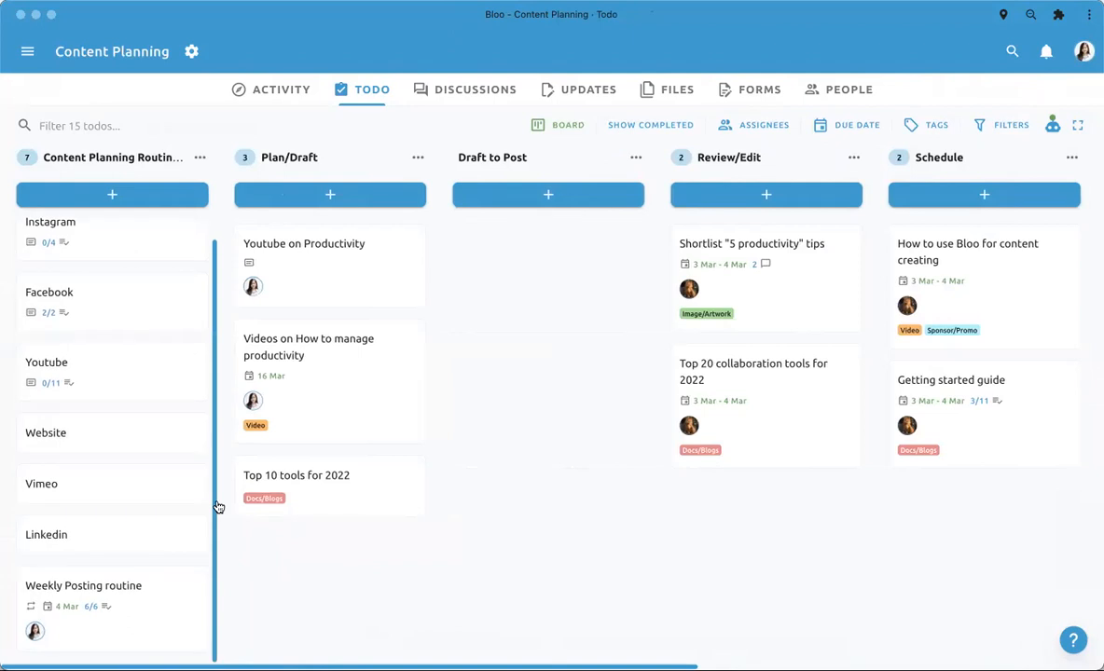
pyautogui.scroll(1, 217, 506)
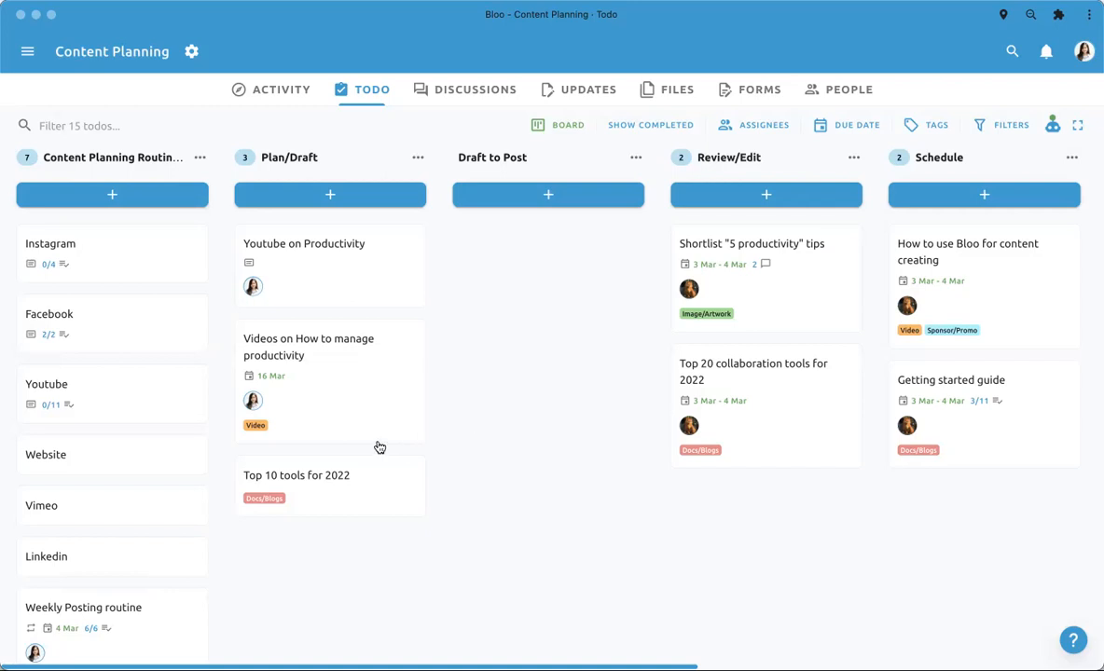
pyautogui.hscroll(1, 379, 447)
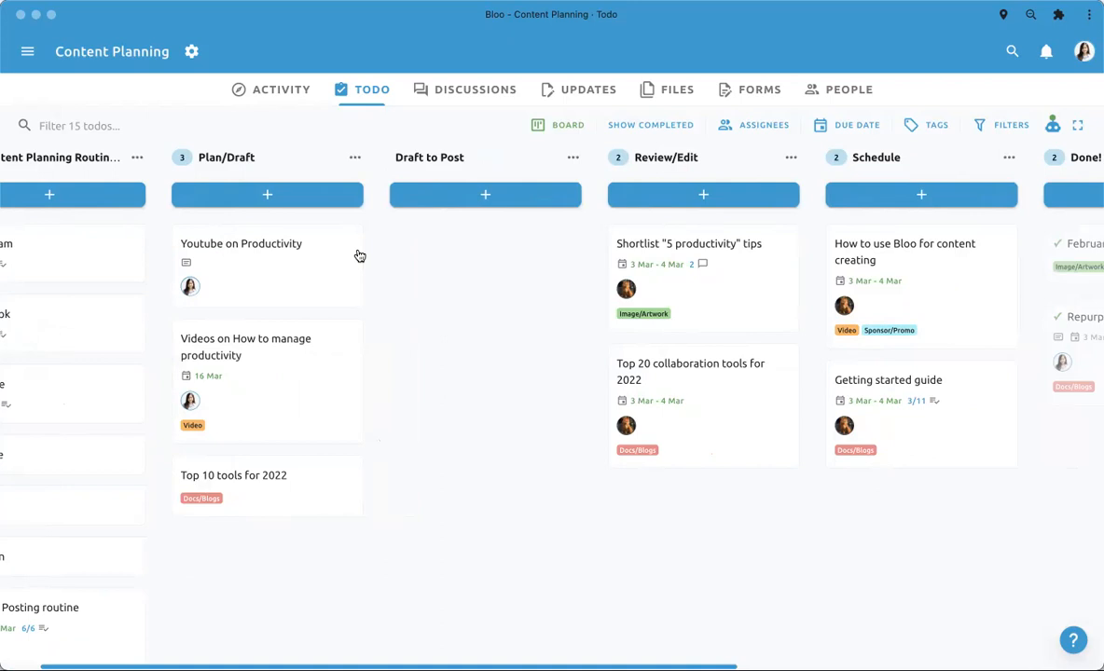
pyautogui.hscroll(6, 439, 307)
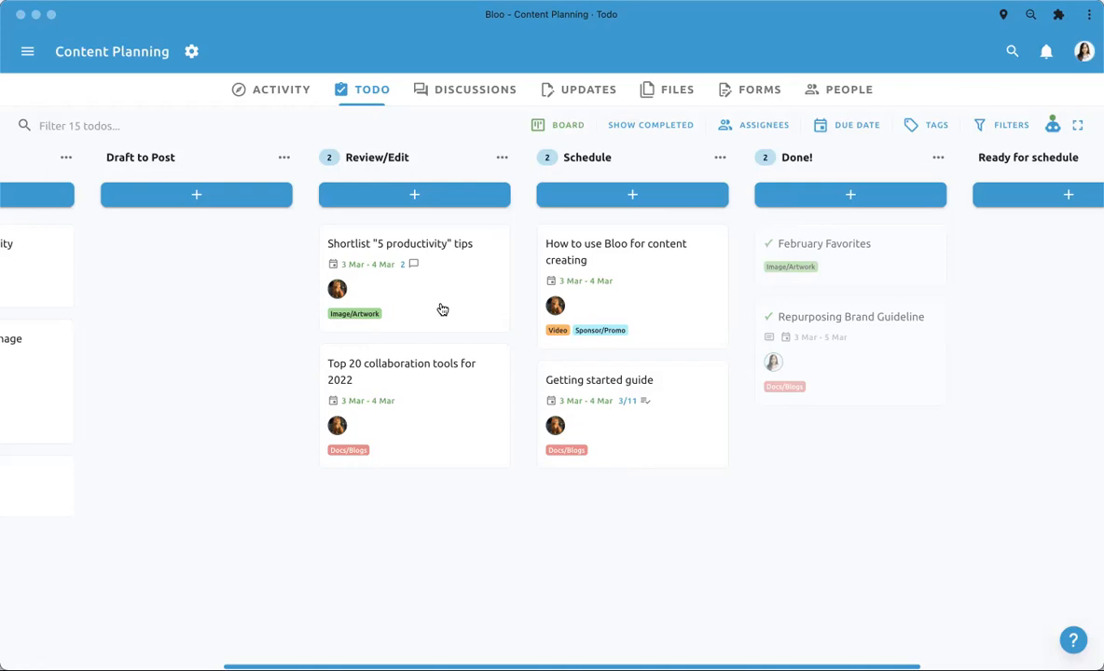
pyautogui.hscroll(-5, 475, 394)
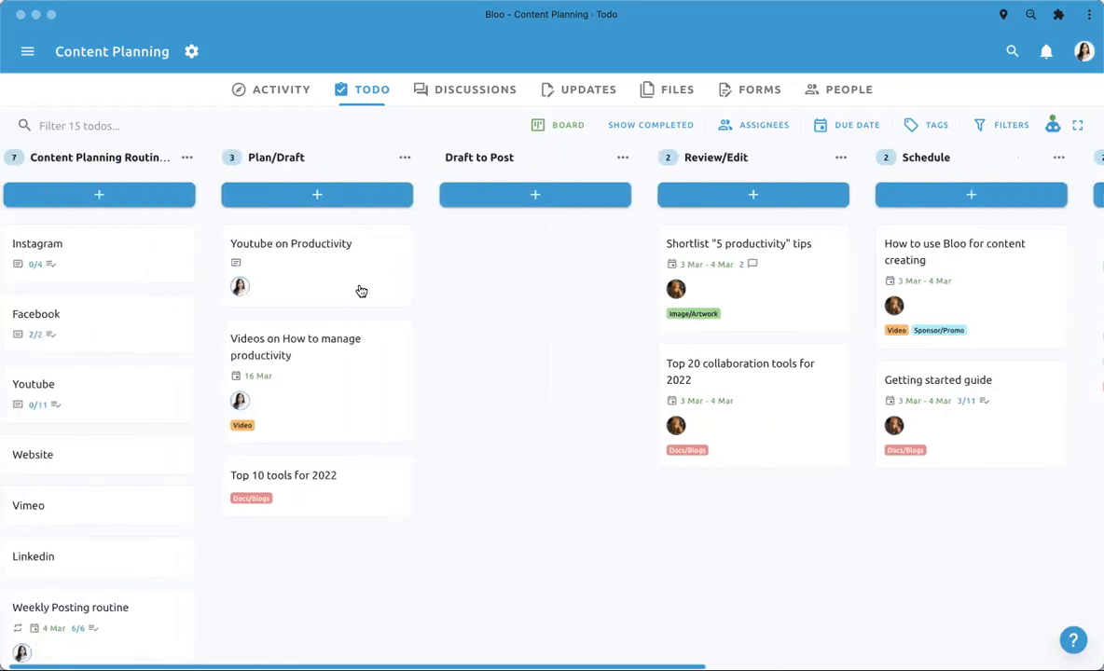
# - Open the "Youtube on Productivity" todo in Plan/Draft and set its due date to March 3, 2022
pyautogui.click(336, 270)
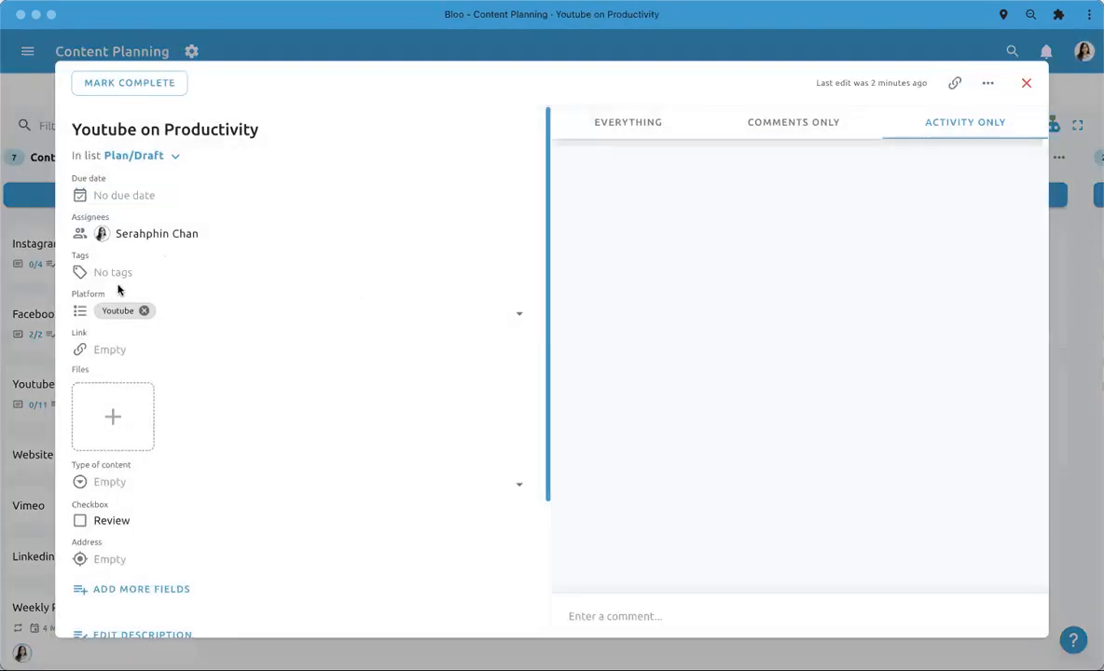
pyautogui.click(128, 196)
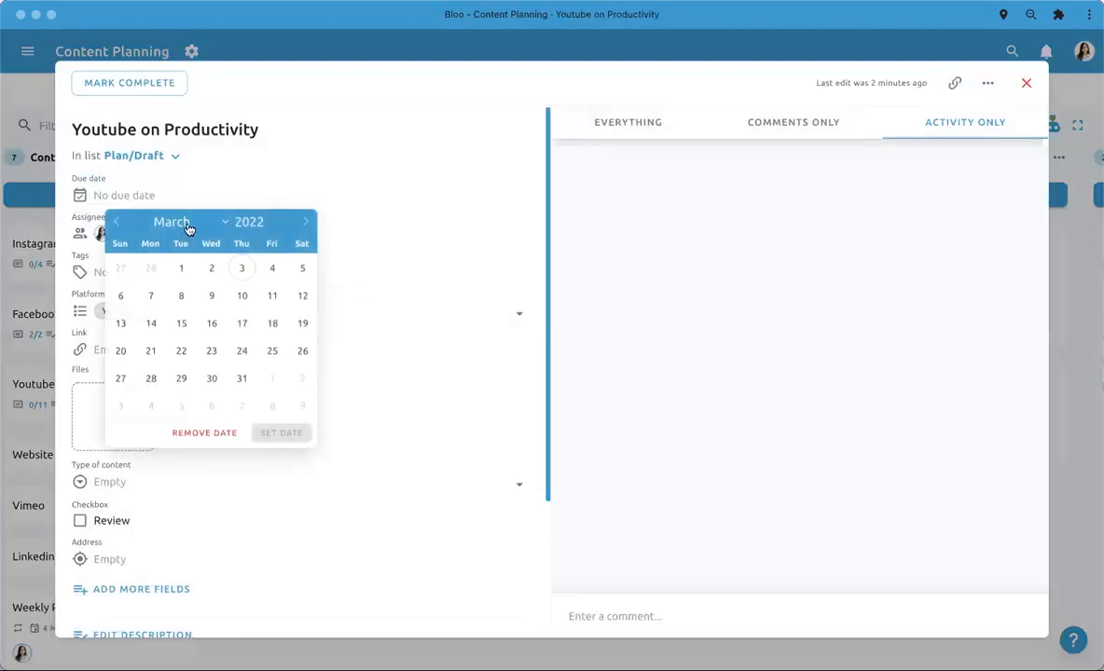
pyautogui.click(238, 280)
pyautogui.click(273, 431)
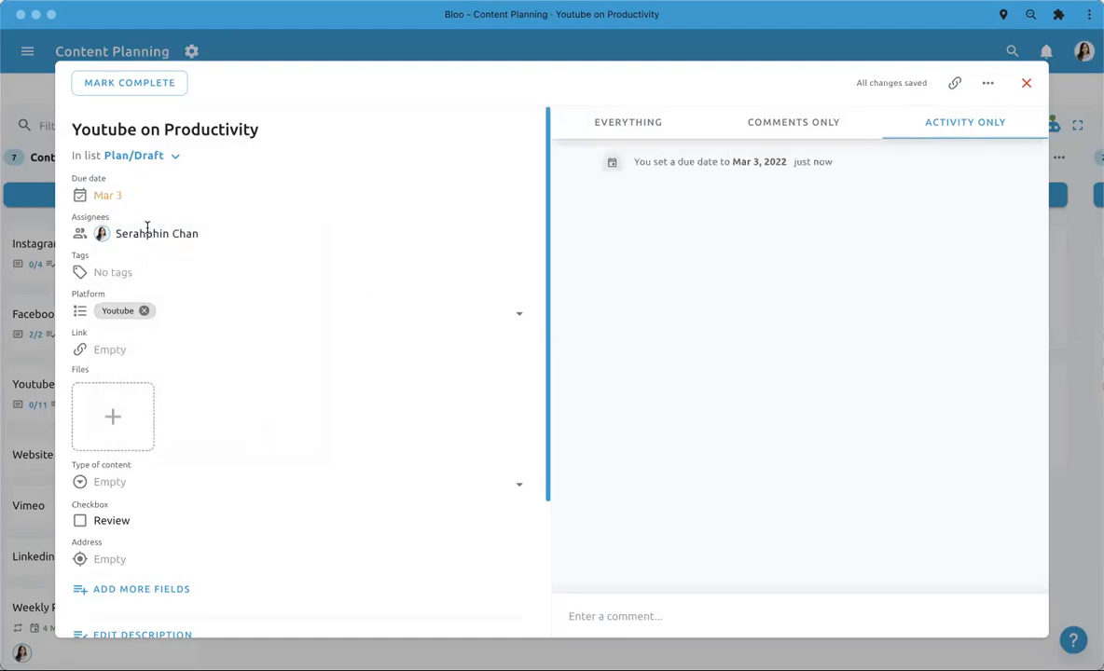
# - Extend the todo's due date to a range from March 3 to March 4, 2022
pyautogui.click(110, 195)
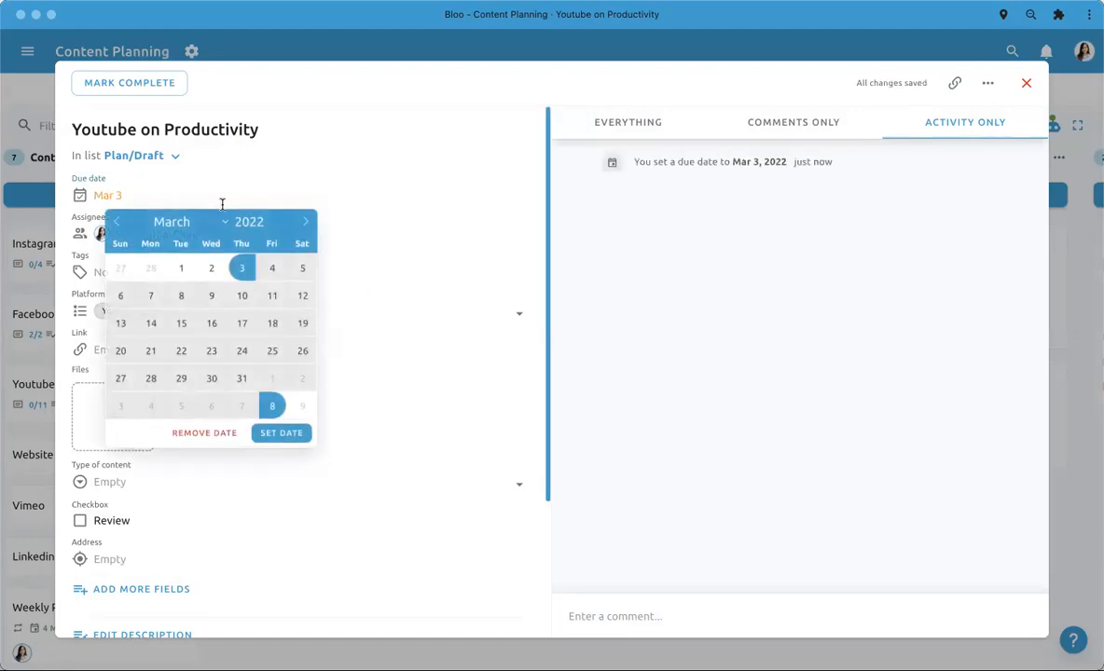
pyautogui.click(270, 277)
pyautogui.click(284, 435)
# - Change the "Youtube on Productivity" todo's due date to March 9, 2022
pyautogui.click(169, 196)
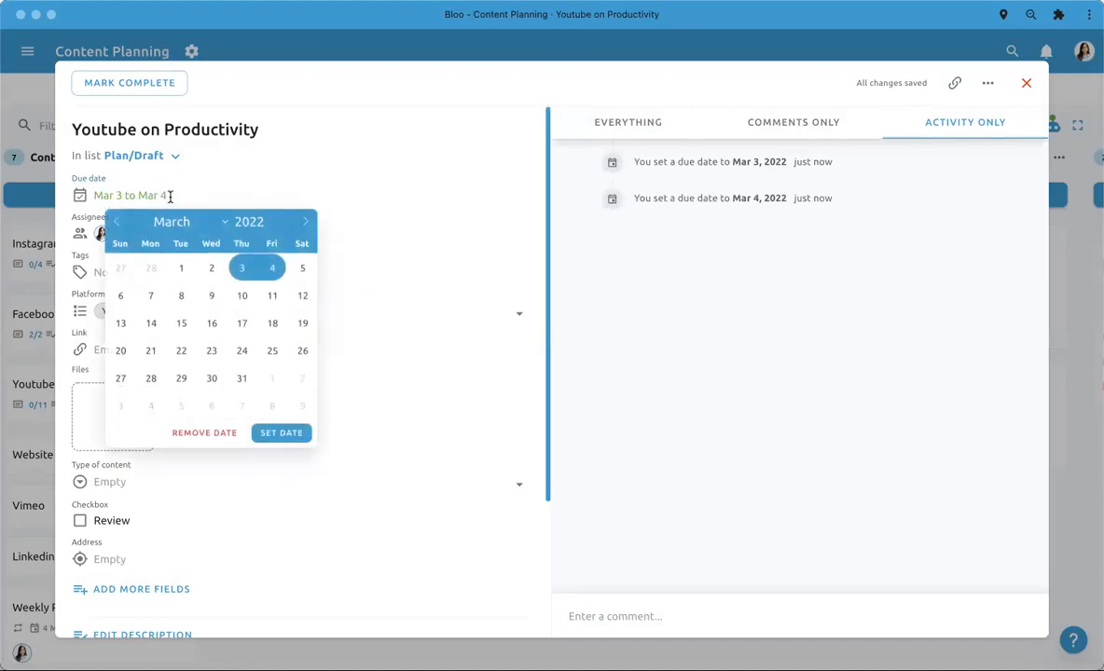
pyautogui.click(210, 297)
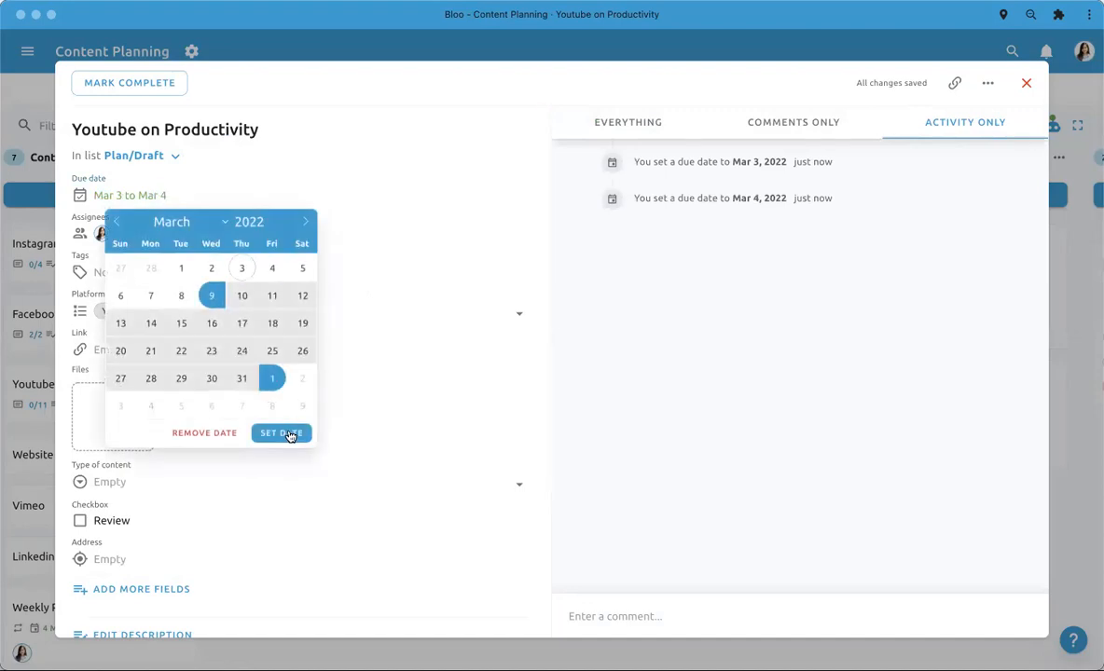
pyautogui.click(284, 433)
pyautogui.click(143, 202)
pyautogui.click(212, 297)
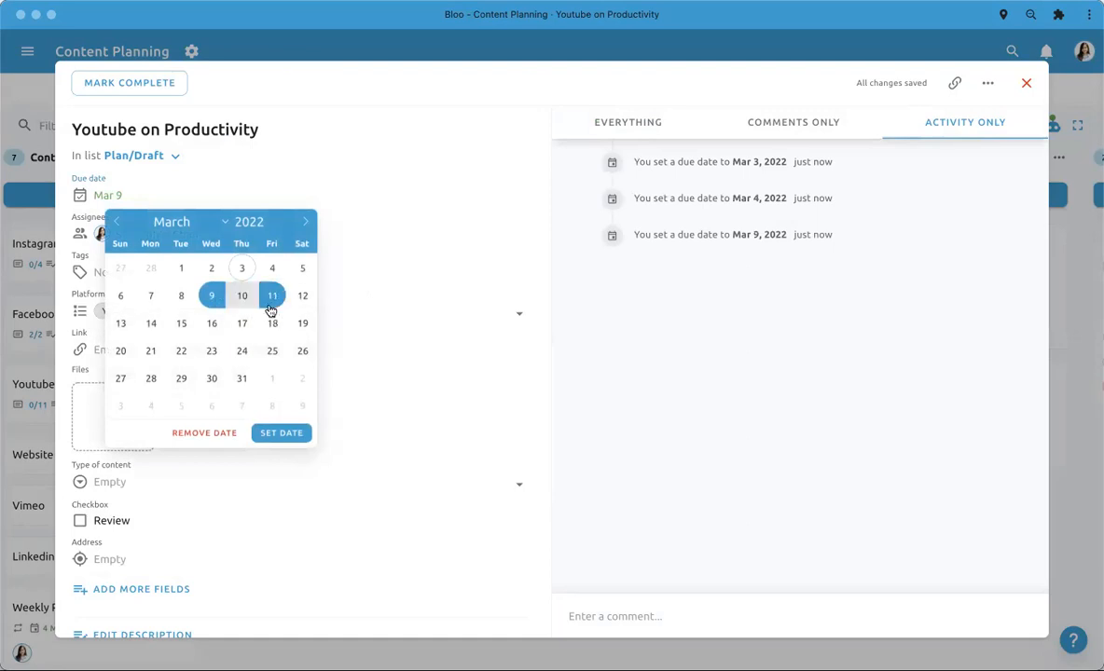
pyautogui.click(242, 379)
pyautogui.click(241, 352)
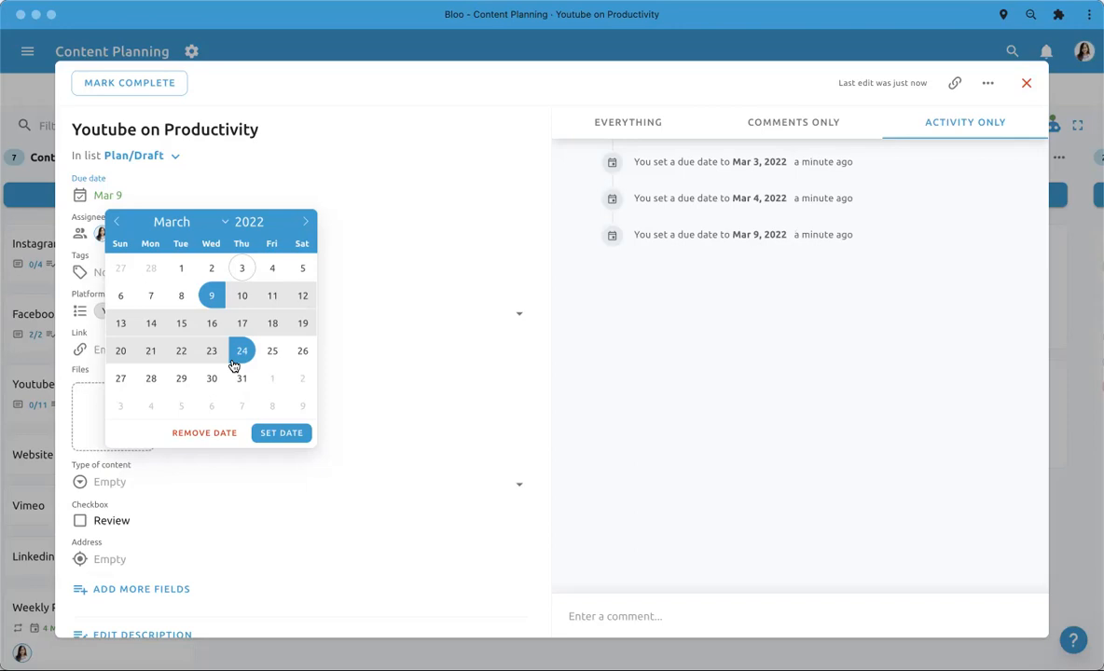
pyautogui.click(678, 438)
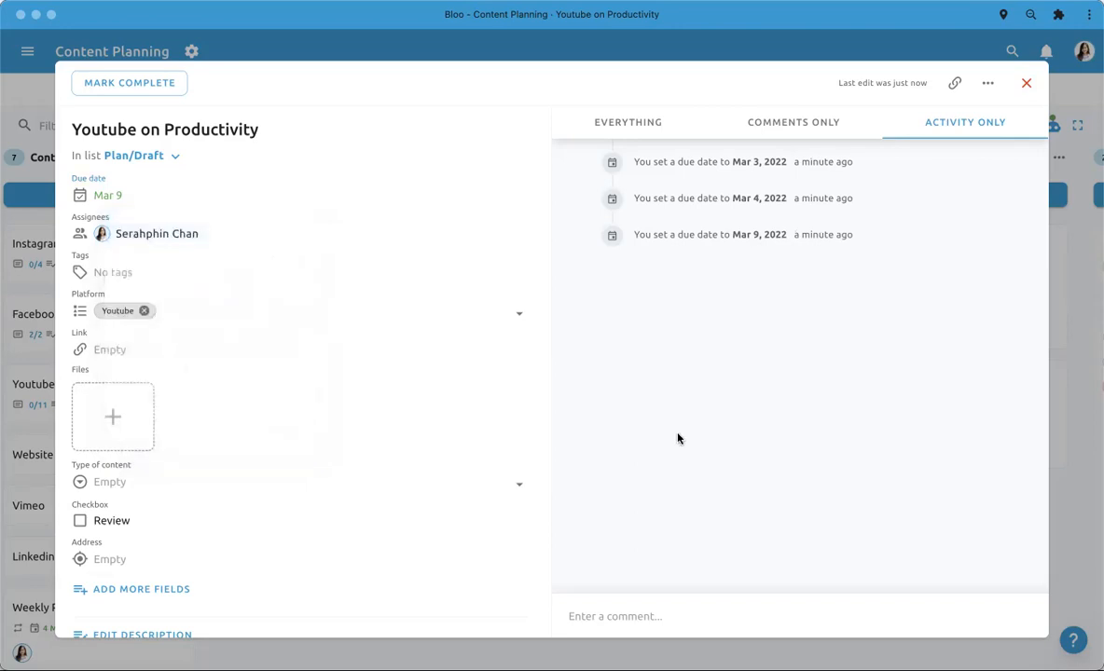
# - Close the todo and look over the board's lists and the workspace's project navigation
pyautogui.click(1029, 86)
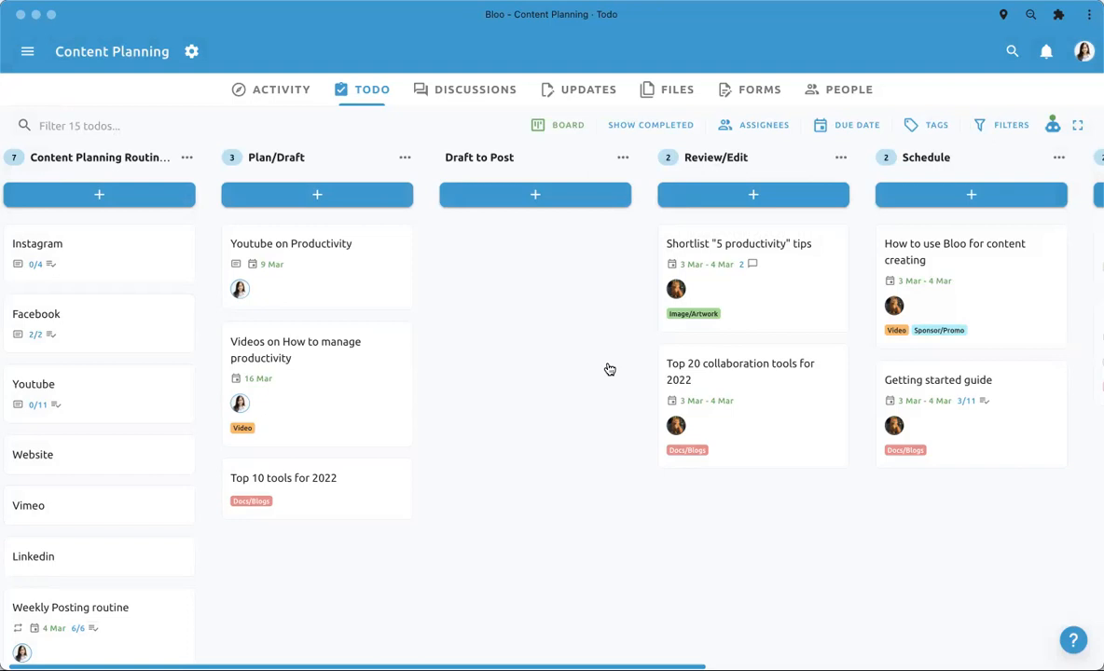
pyautogui.hscroll(5, 556, 315)
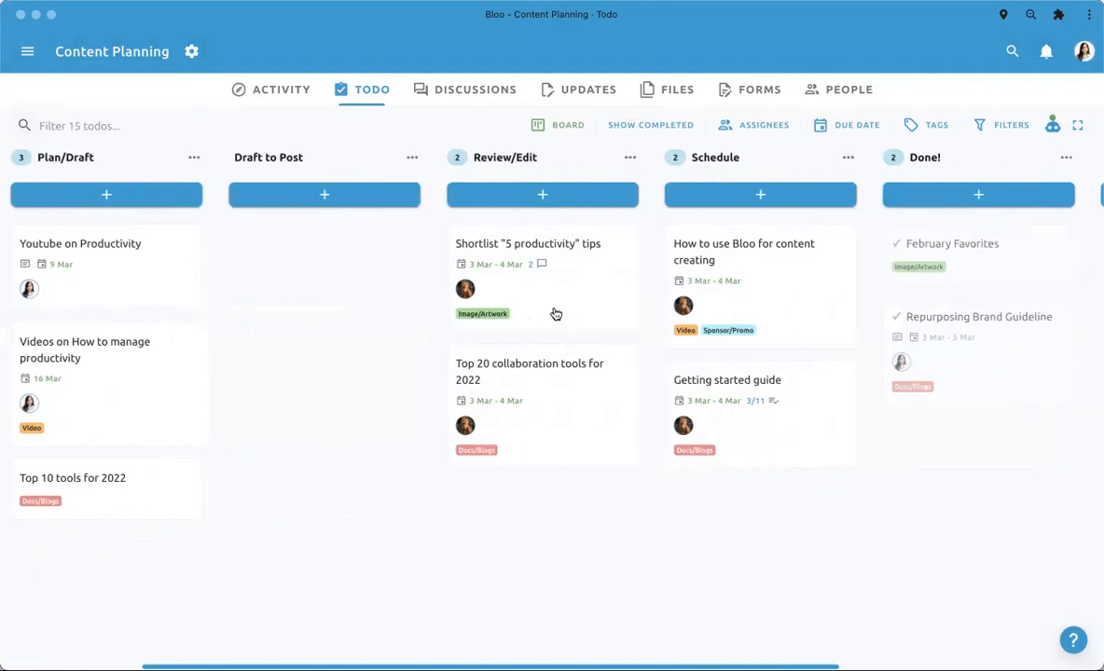
pyautogui.hscroll(-5, 556, 314)
pyautogui.click(27, 51)
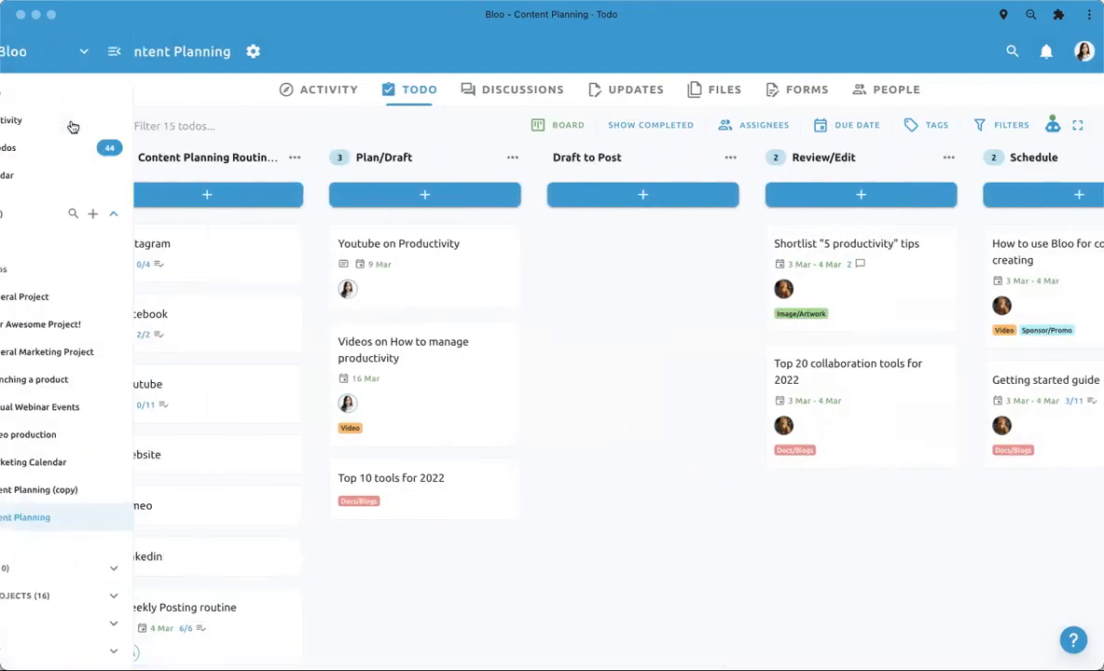
pyautogui.scroll(-1, 155, 417)
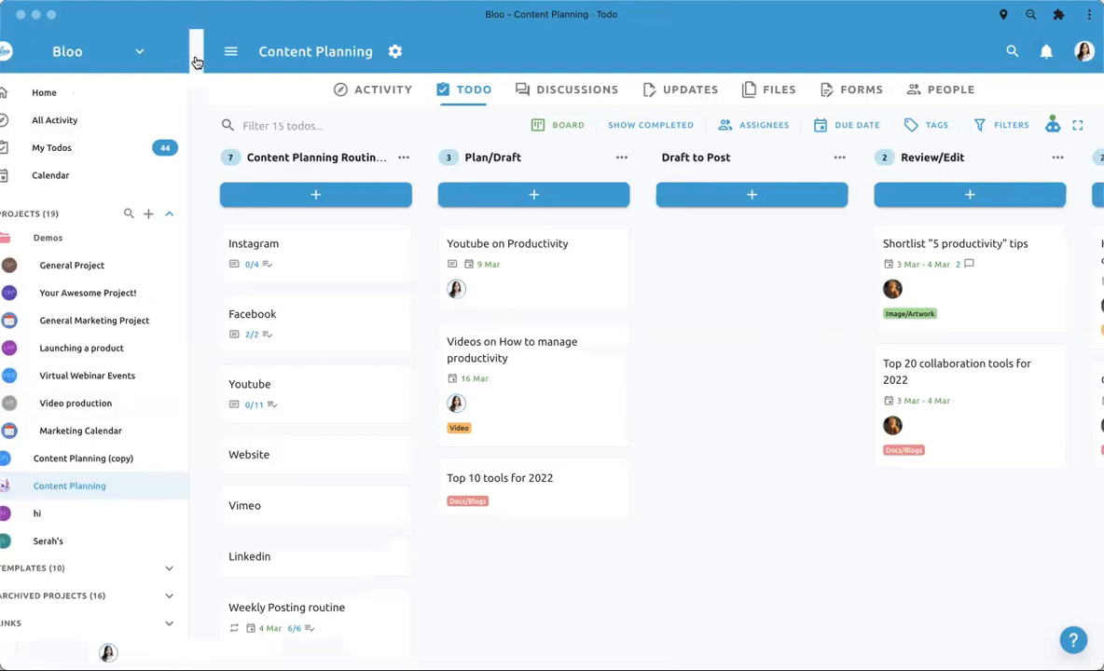
pyautogui.click(188, 53)
pyautogui.scroll(-1, 58, 545)
pyautogui.scroll(1, 57, 545)
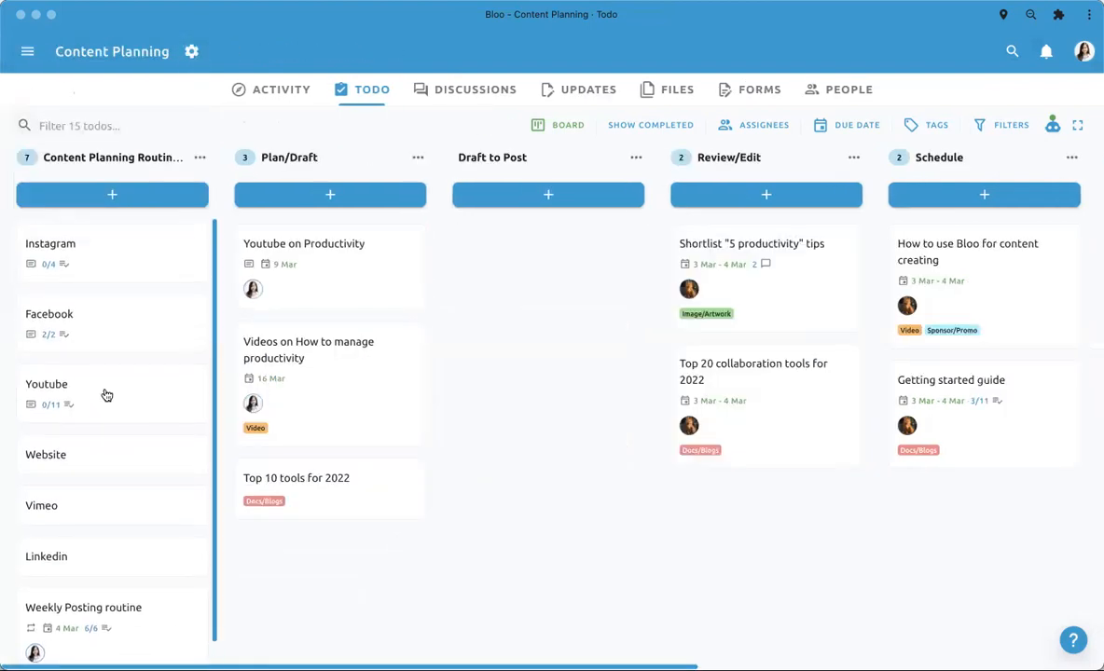
# - Mark all five items of the Goals Q1 checklist complete in the routine list's "Youtube" todo, and close it
pyautogui.click(309, 502)
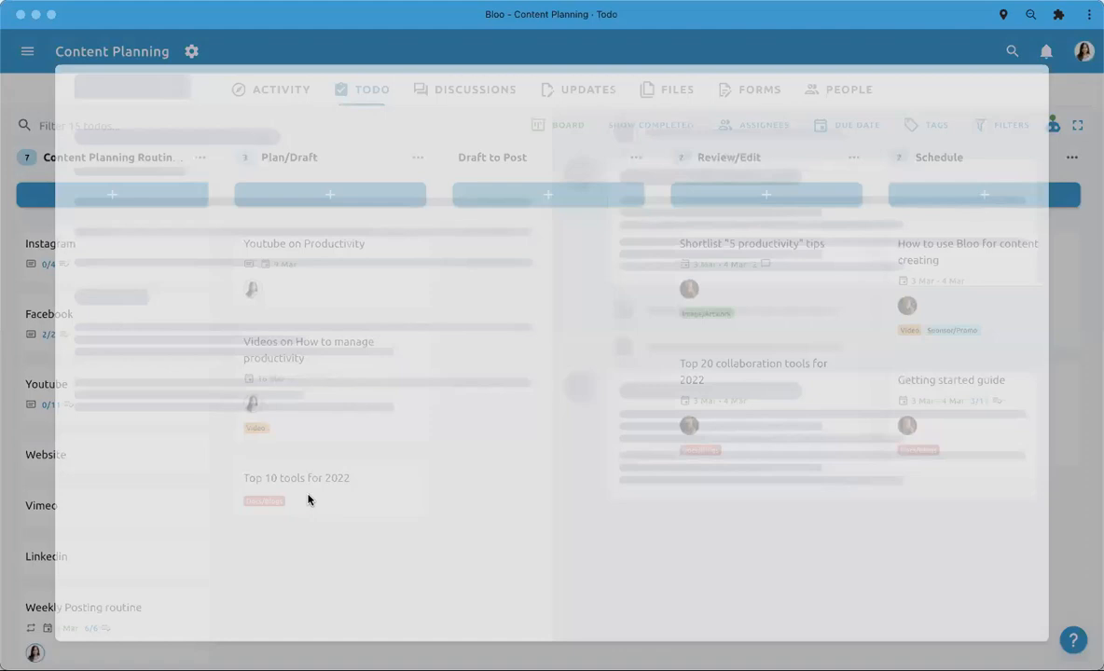
pyautogui.scroll(-10, 309, 499)
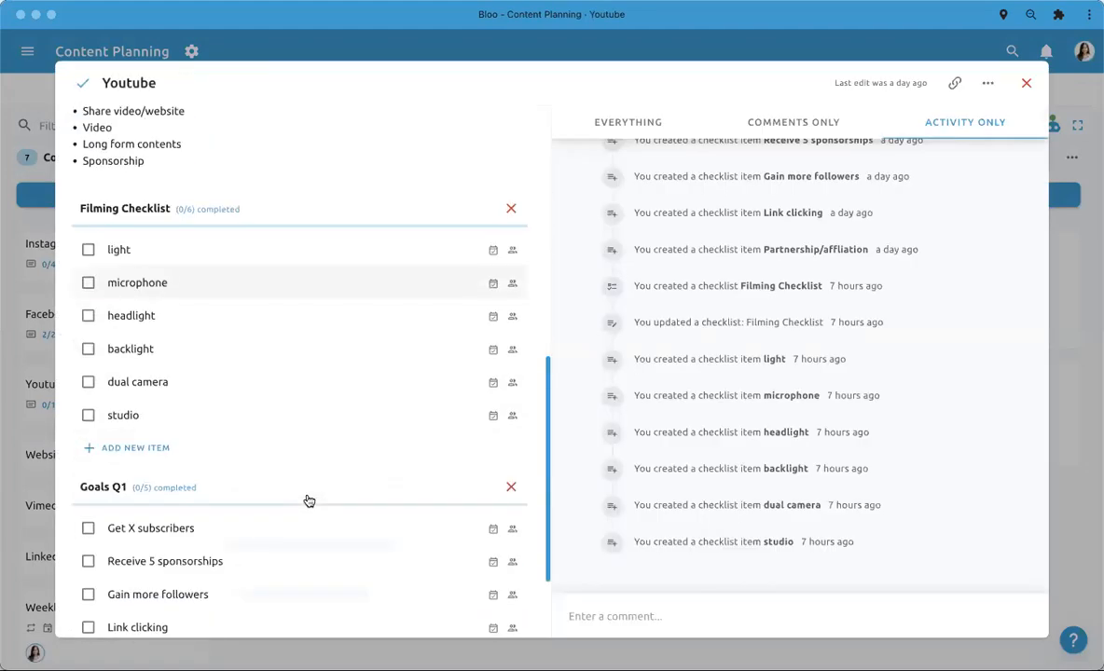
pyautogui.scroll(-3, 309, 500)
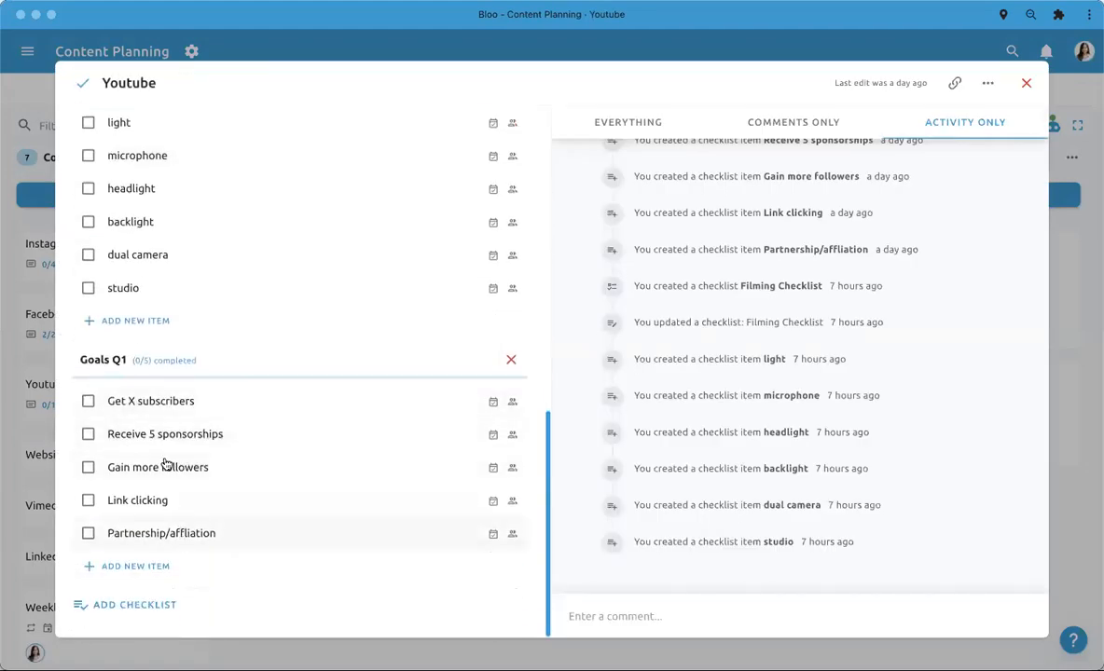
pyautogui.click(88, 402)
pyautogui.click(88, 435)
pyautogui.click(88, 467)
pyautogui.click(87, 500)
pyautogui.click(87, 533)
pyautogui.click(26, 68)
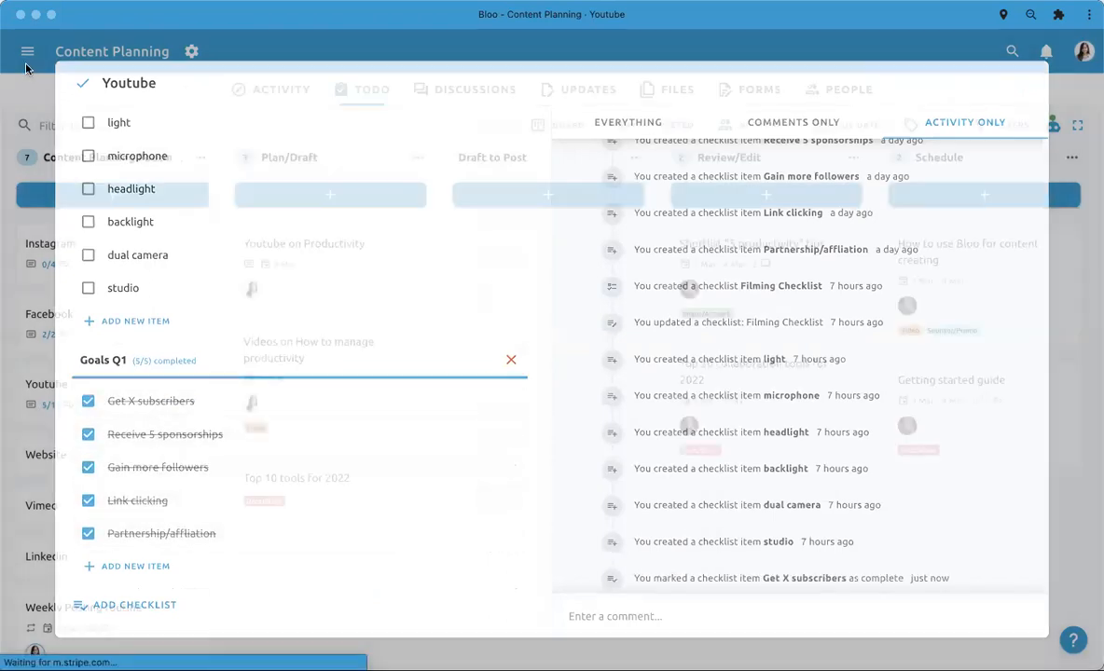
# - Open the My Todos page and review the checklist items with their lists, projects and dates
pyautogui.click(27, 52)
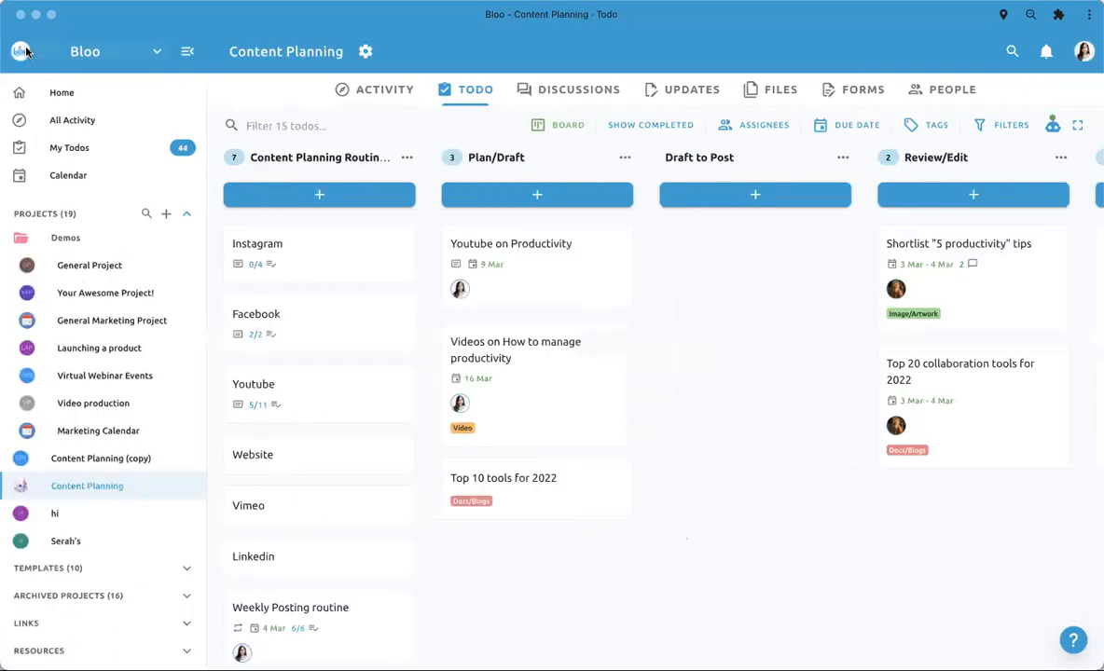
pyautogui.click(118, 151)
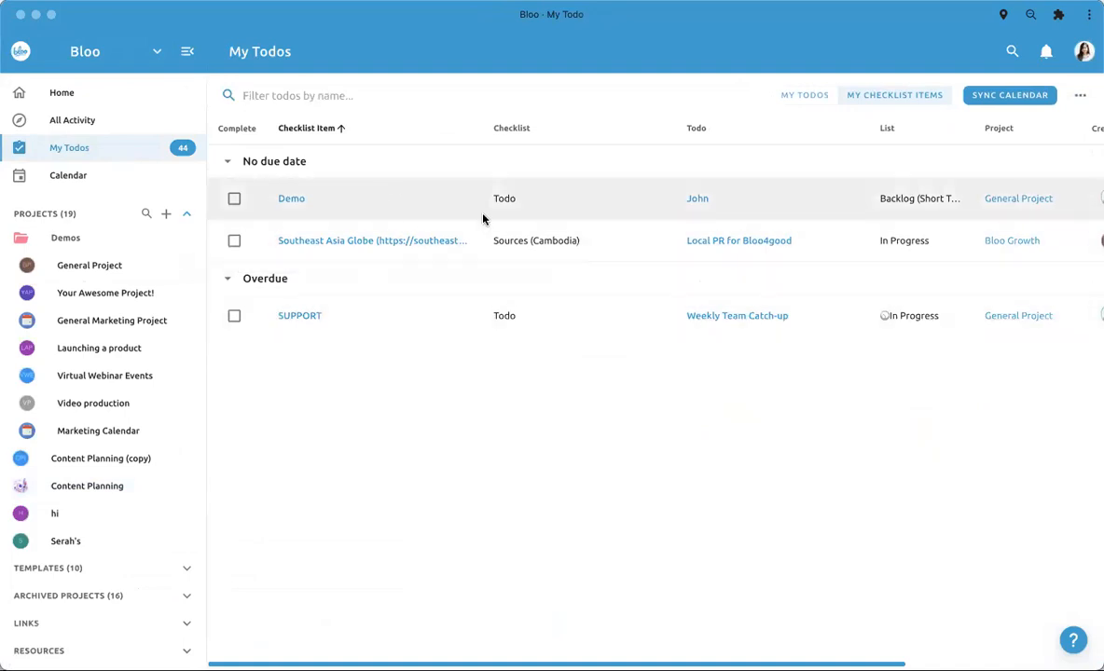
pyautogui.scroll(-1, 116, 434)
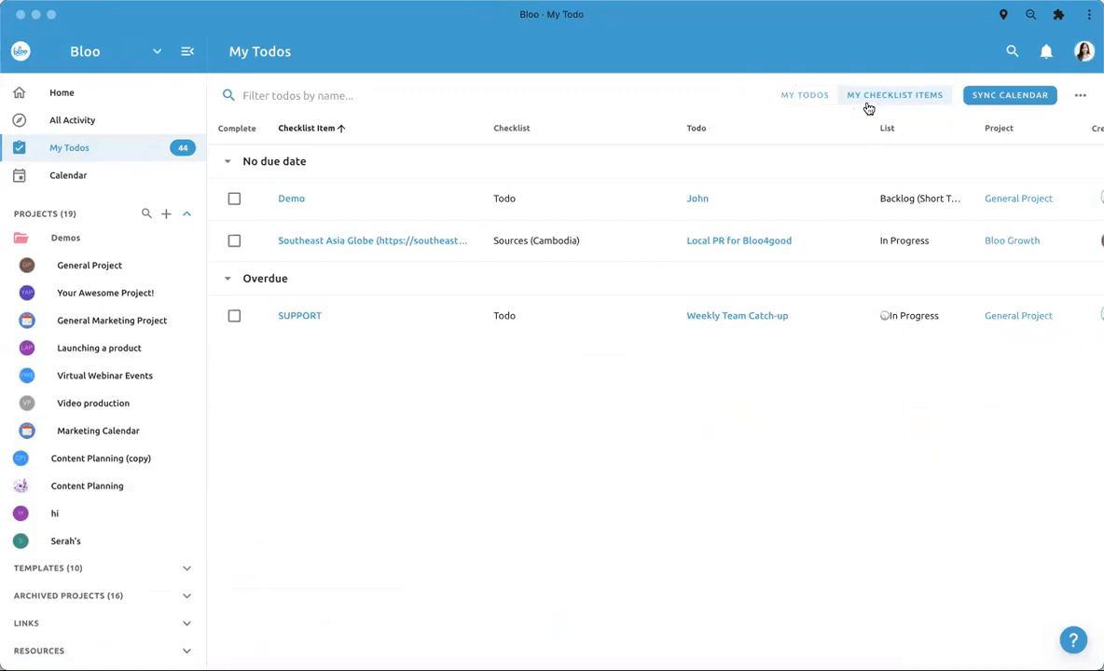
pyautogui.hscroll(5, 867, 367)
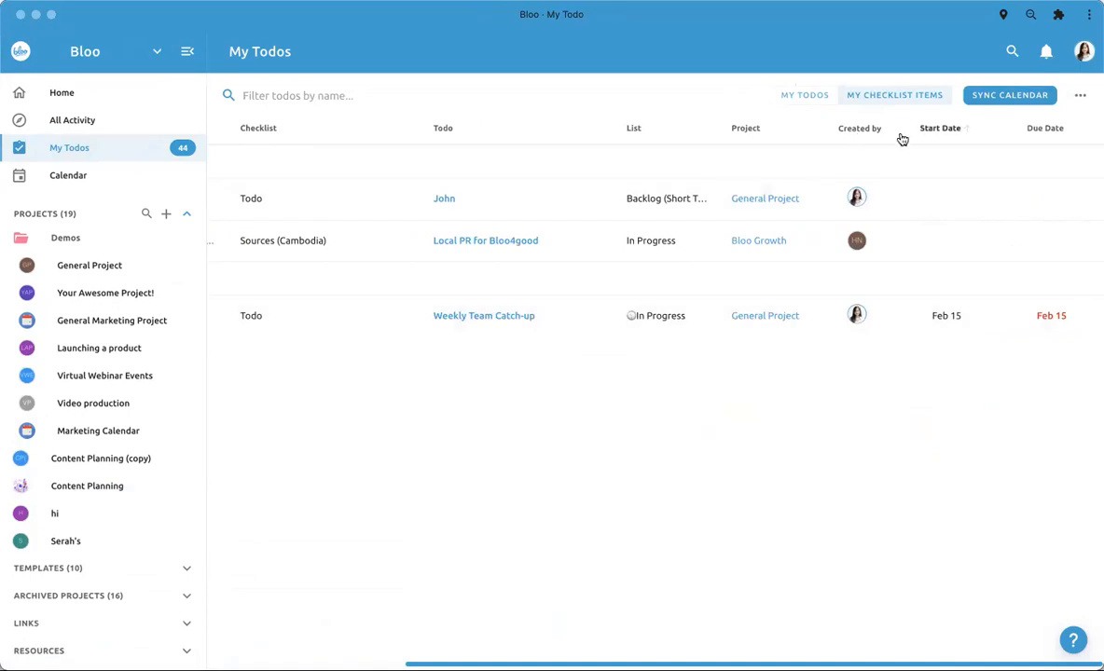
# - Switch from checklist items to the assigned todos and review those with no due date and those overdue
pyautogui.click(800, 96)
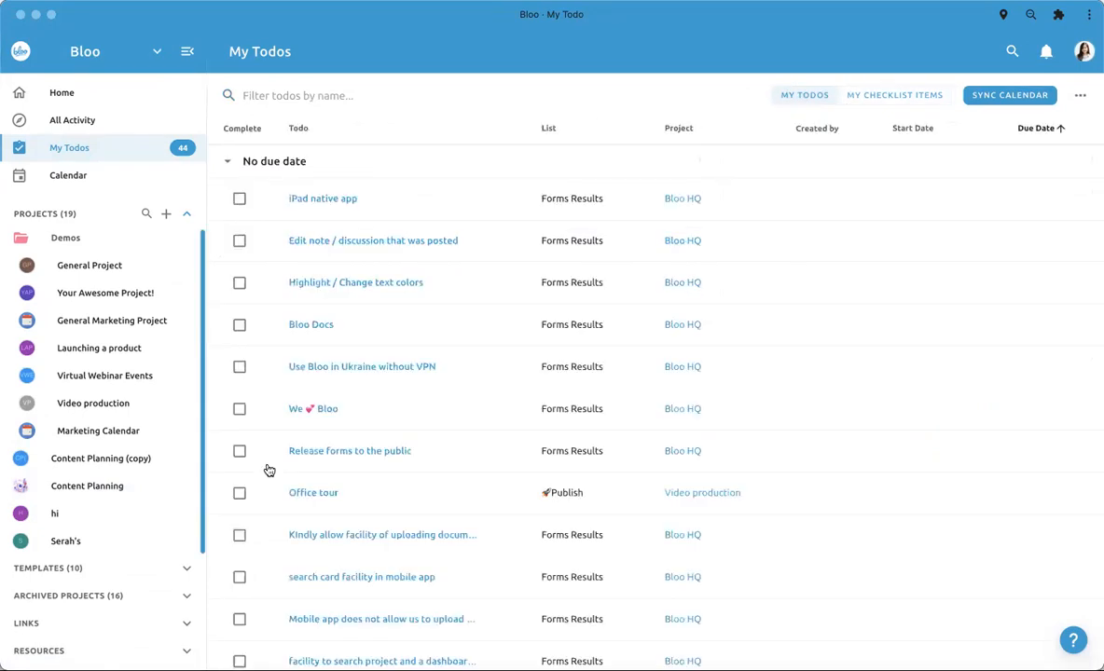
pyautogui.scroll(-5, 413, 496)
pyautogui.scroll(-10, 414, 496)
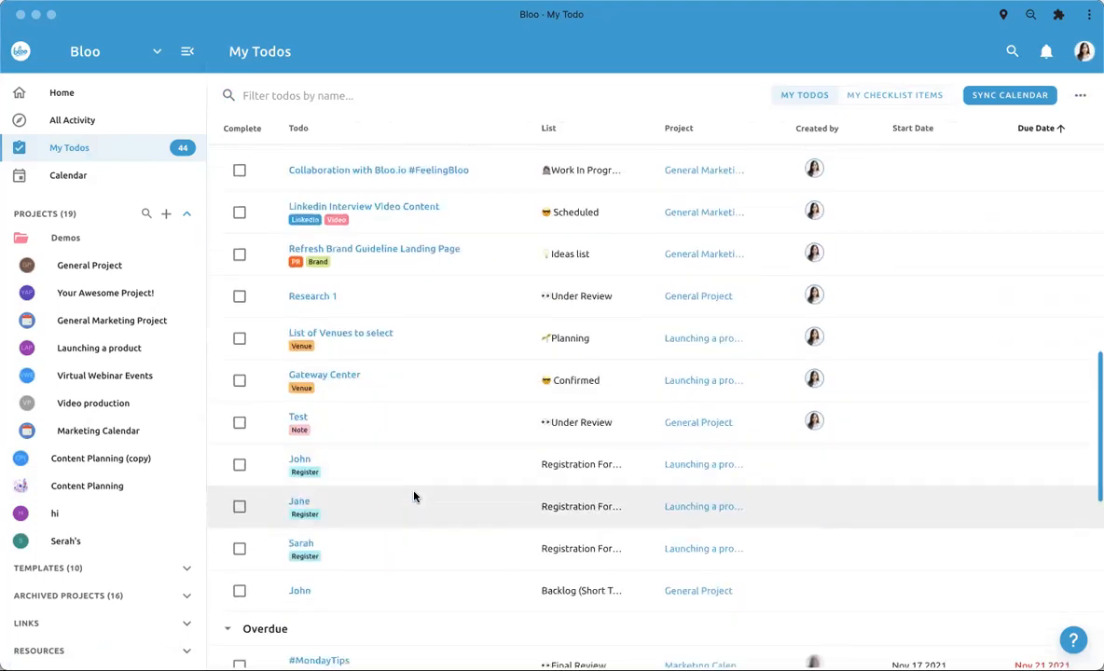
pyautogui.moveTo(352, 566); pyautogui.dragTo(308, 641)
pyautogui.scroll(3, 404, 290)
pyautogui.scroll(1, 437, 292)
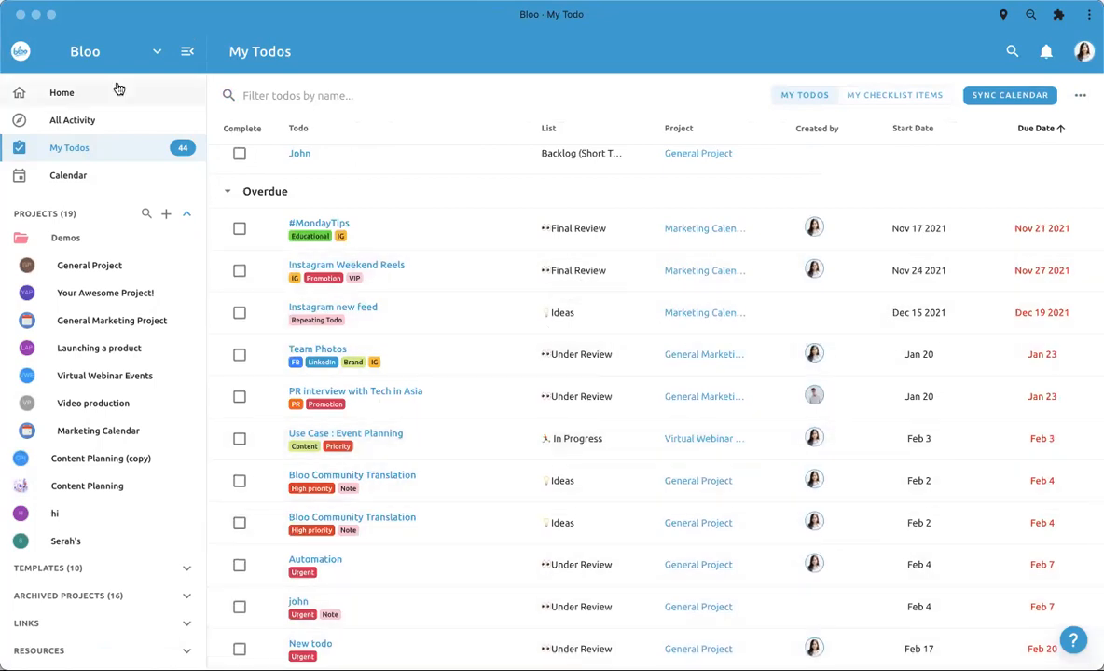
# - View the Home overview, go back to the Content Planning project's todo board and open its automations
pyautogui.click(115, 90)
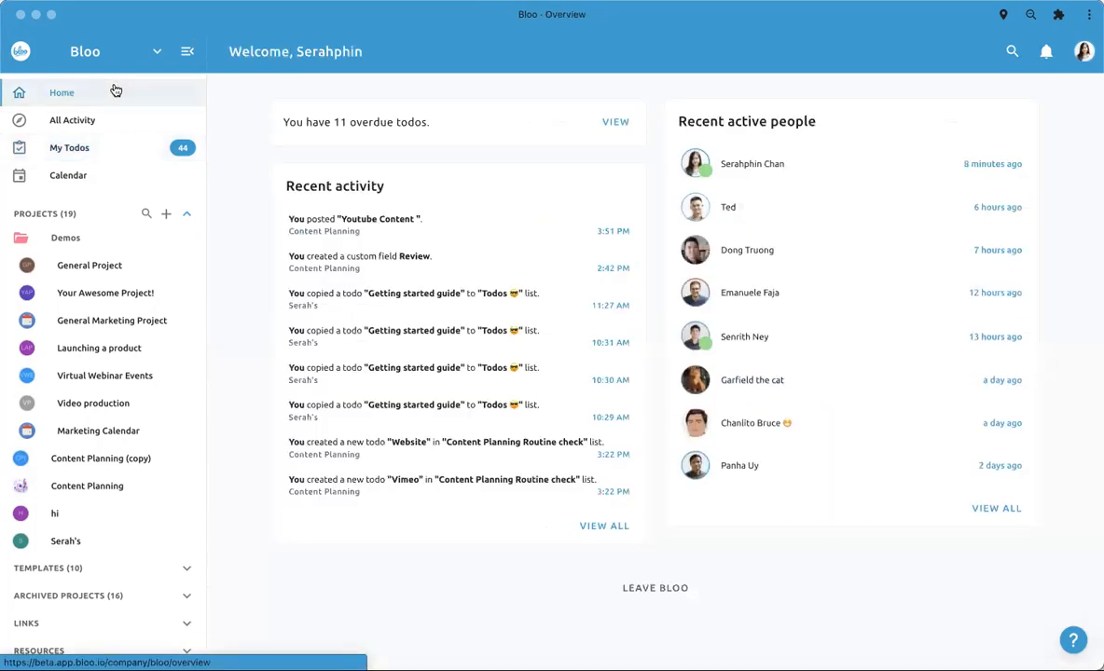
pyautogui.click(118, 484)
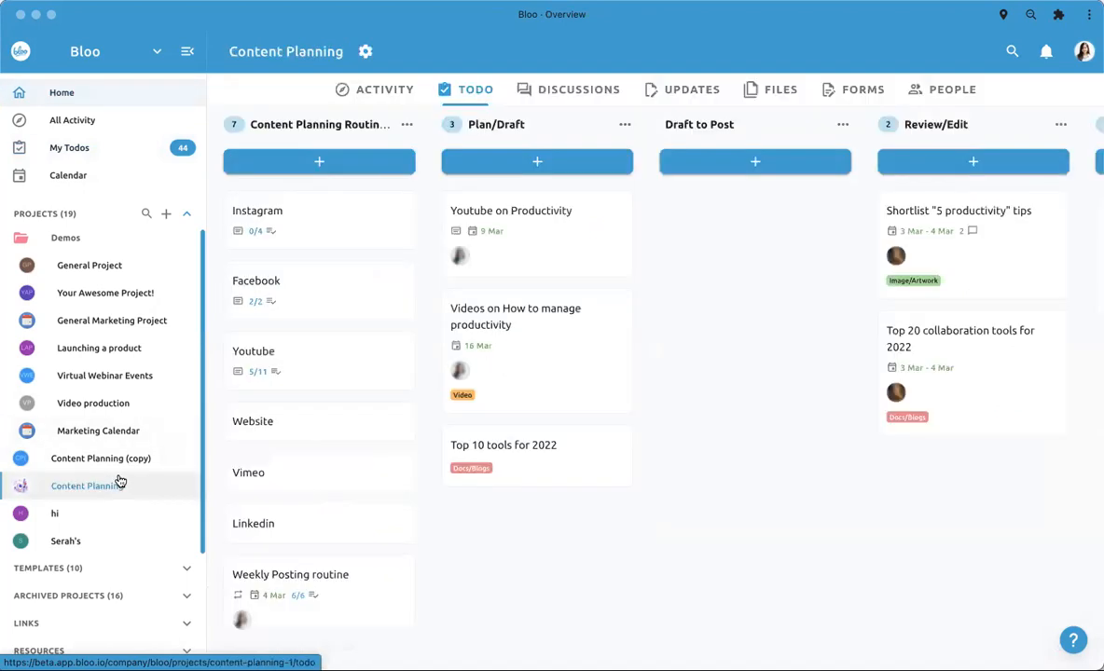
pyautogui.click(1052, 124)
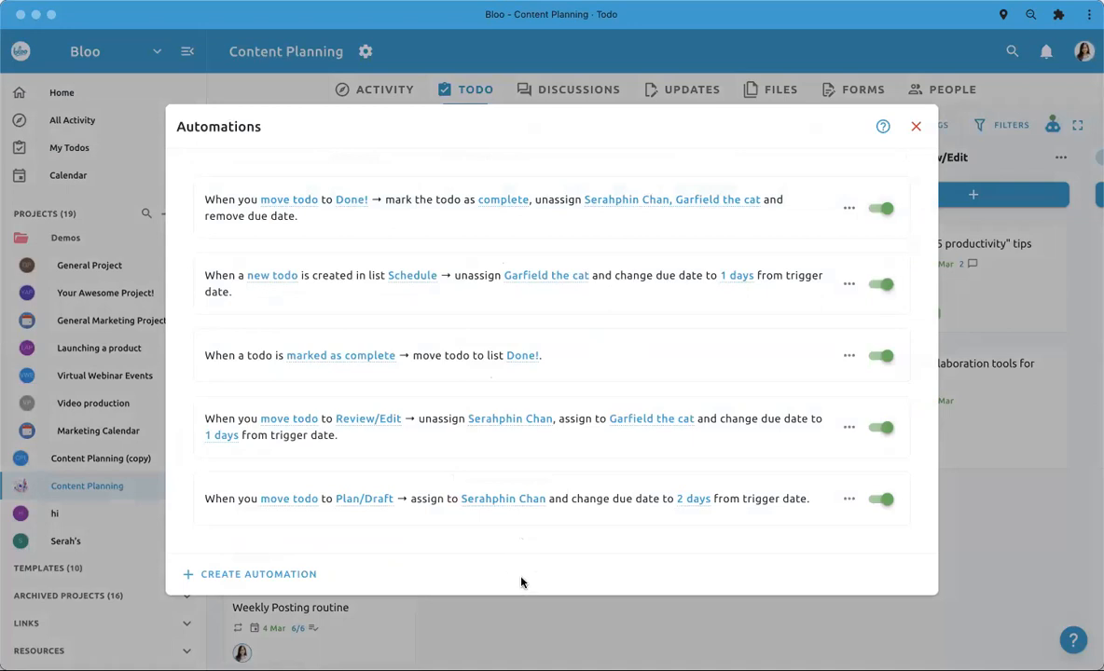
# - Close the automations dialog and move the "Getting started guide" todo to the Done! list
pyautogui.click(522, 625)
pyautogui.hscroll(2, 643, 559)
pyautogui.hscroll(8, 645, 550)
pyautogui.moveTo(647, 326); pyautogui.dragTo(845, 263)
pyautogui.moveTo(671, 315); pyautogui.dragTo(882, 289)
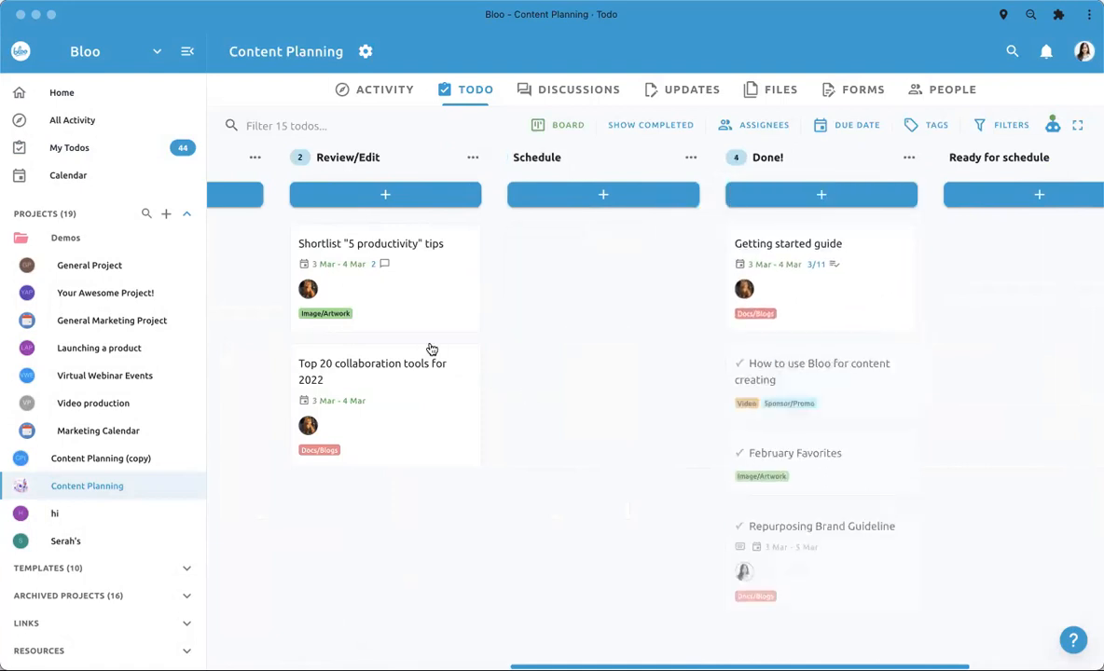
# - Move the "Youtube on Productivity" todo to the Review/Edit list and check the Done! list
pyautogui.hscroll(-1, 439, 294)
pyautogui.moveTo(458, 300)
pyautogui.mouseDown()
pyautogui.moveTo(564, 310)
pyautogui.moveTo(467, 287)
pyautogui.mouseUp()
pyautogui.hscroll(-10, 467, 286)
pyautogui.moveTo(552, 296); pyautogui.dragTo(961, 271)
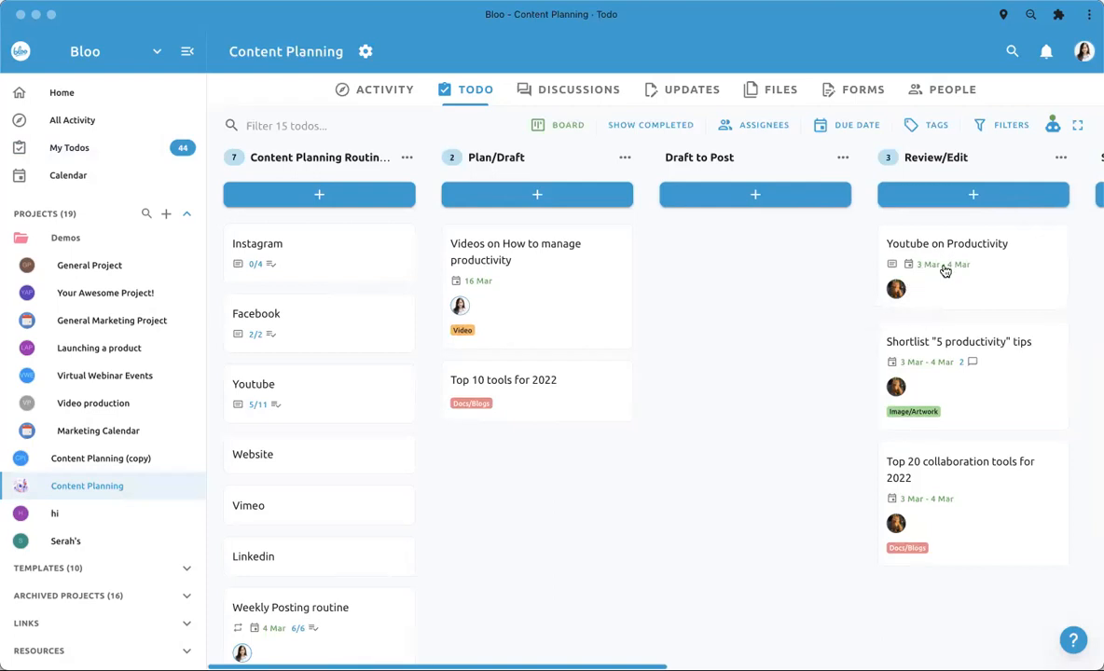
pyautogui.hscroll(10, 875, 279)
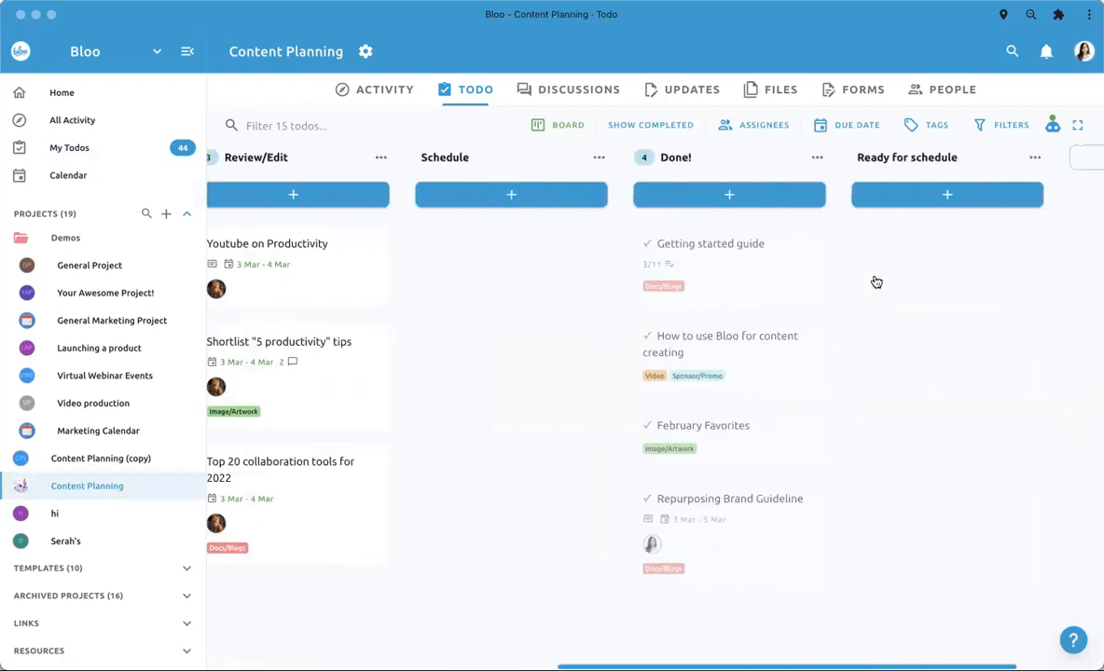
# - Review the Content Planning project's activity feed and return to the Home overview
pyautogui.click(370, 88)
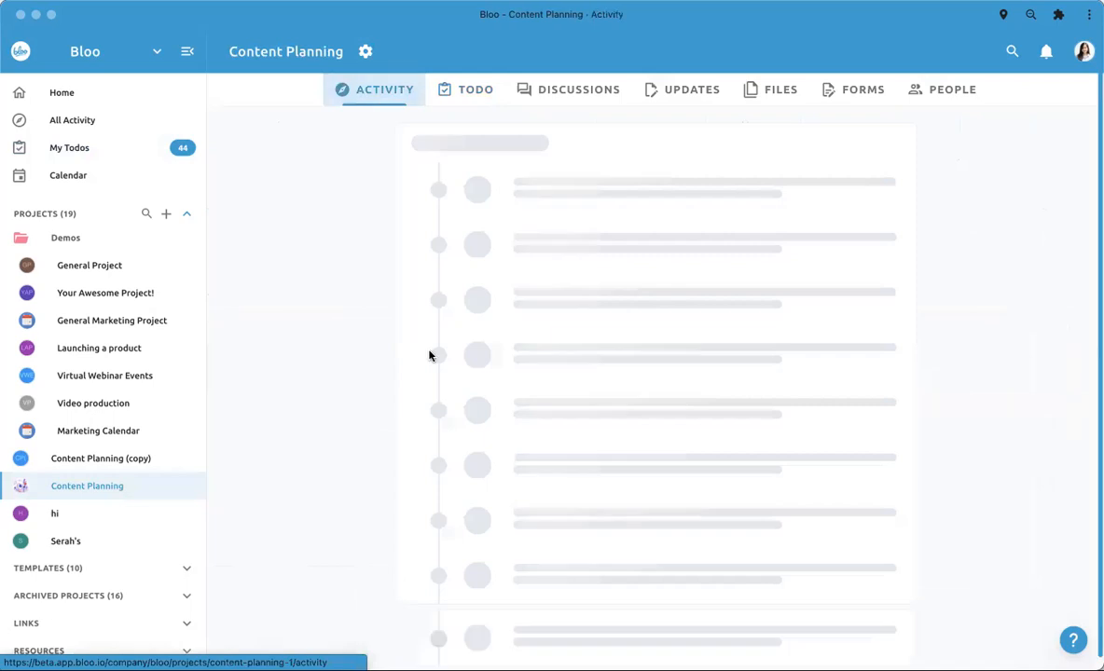
pyautogui.scroll(-15, 442, 448)
pyautogui.scroll(-15, 479, 493)
pyautogui.scroll(-5, 480, 492)
pyautogui.scroll(20, 480, 491)
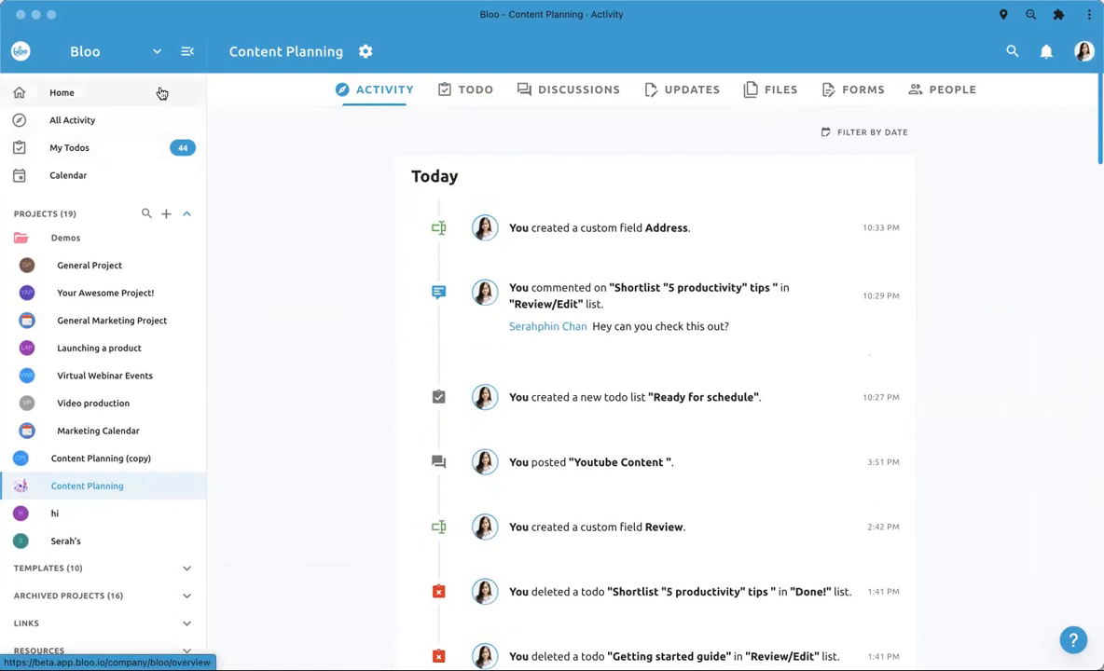
pyautogui.click(161, 93)
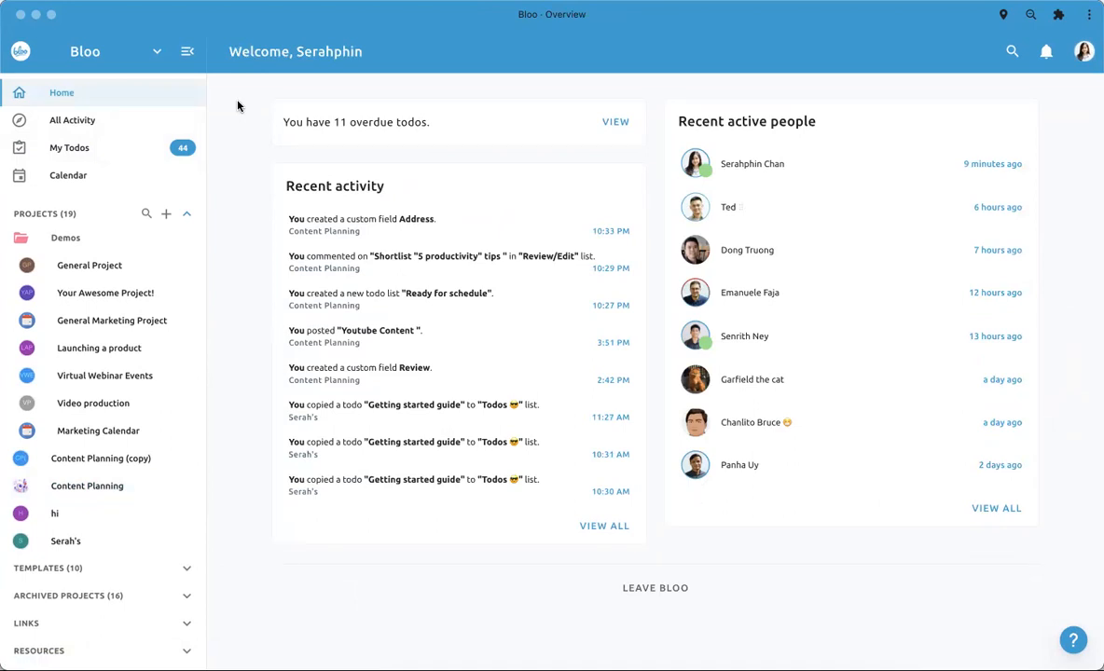
# - Search the whole workspace for "bloo", look through the matching items and return to the Home overview
pyautogui.click(1010, 51)
pyautogui.doubleClick(614, 99)
pyautogui.press('BackSpace')
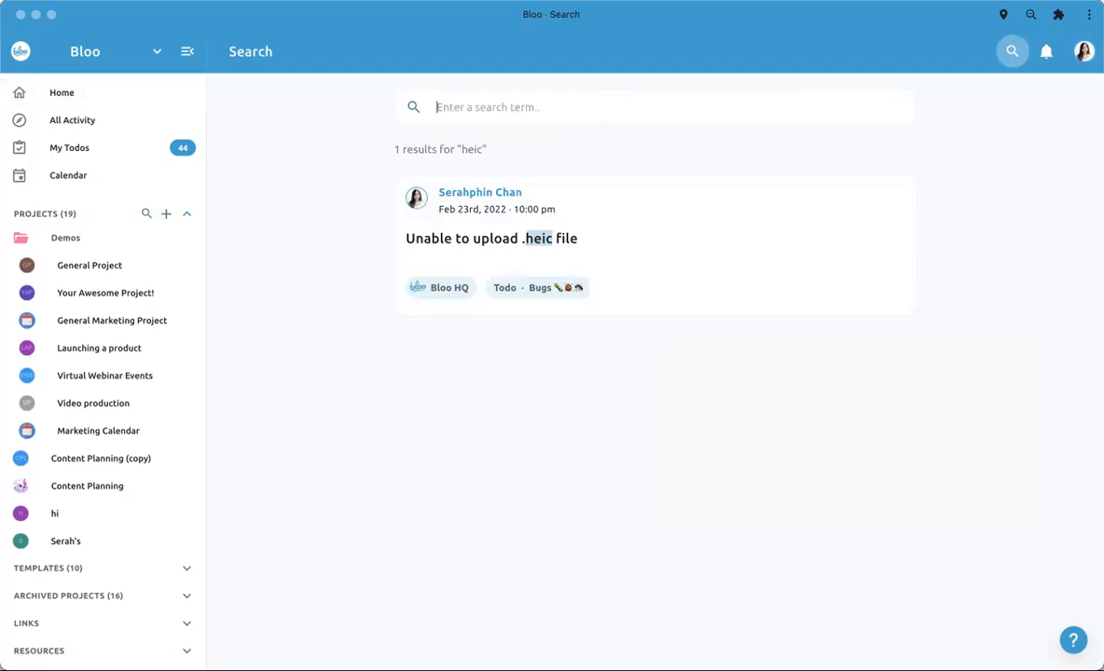
pyautogui.write('bloo')
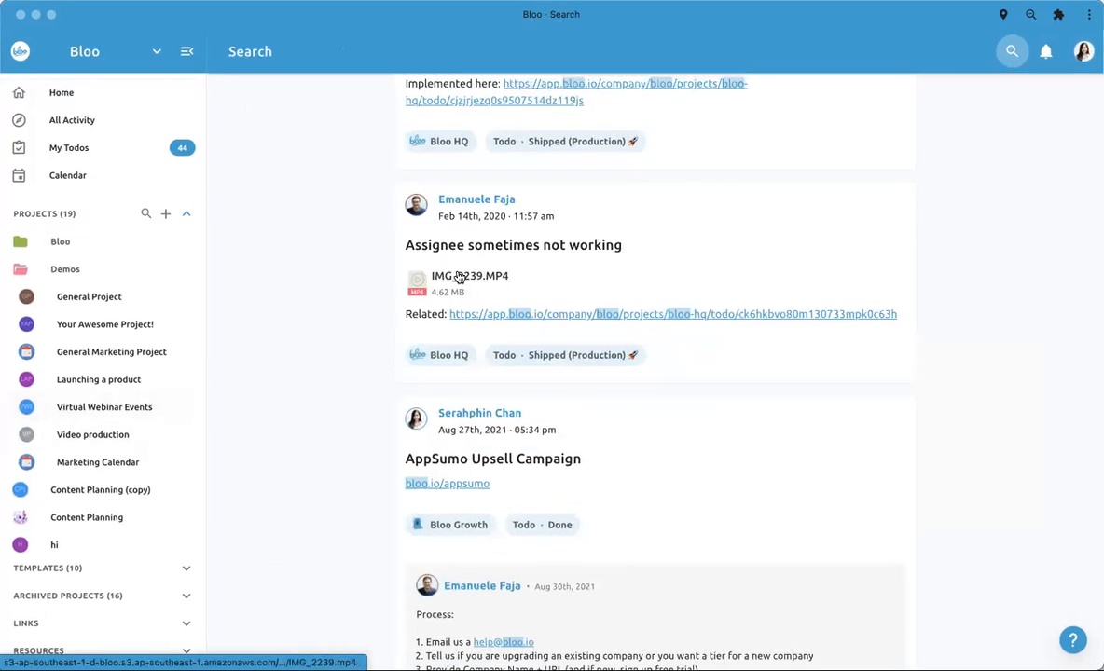
pyautogui.scroll(3, 458, 278)
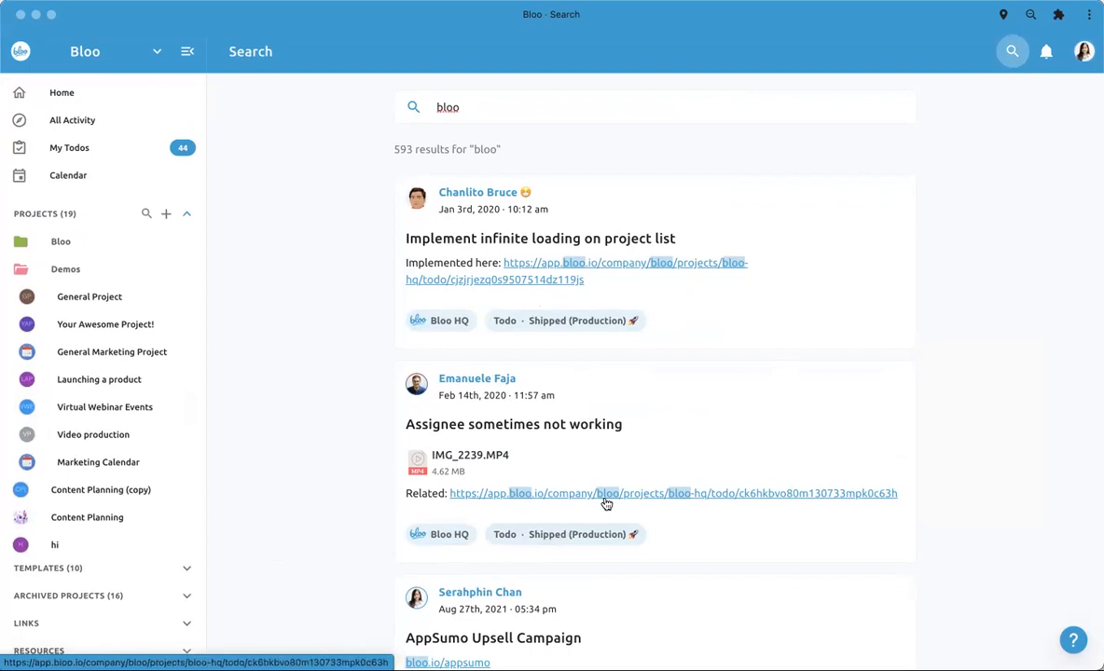
pyautogui.scroll(-3, 604, 501)
pyautogui.scroll(-20, 560, 441)
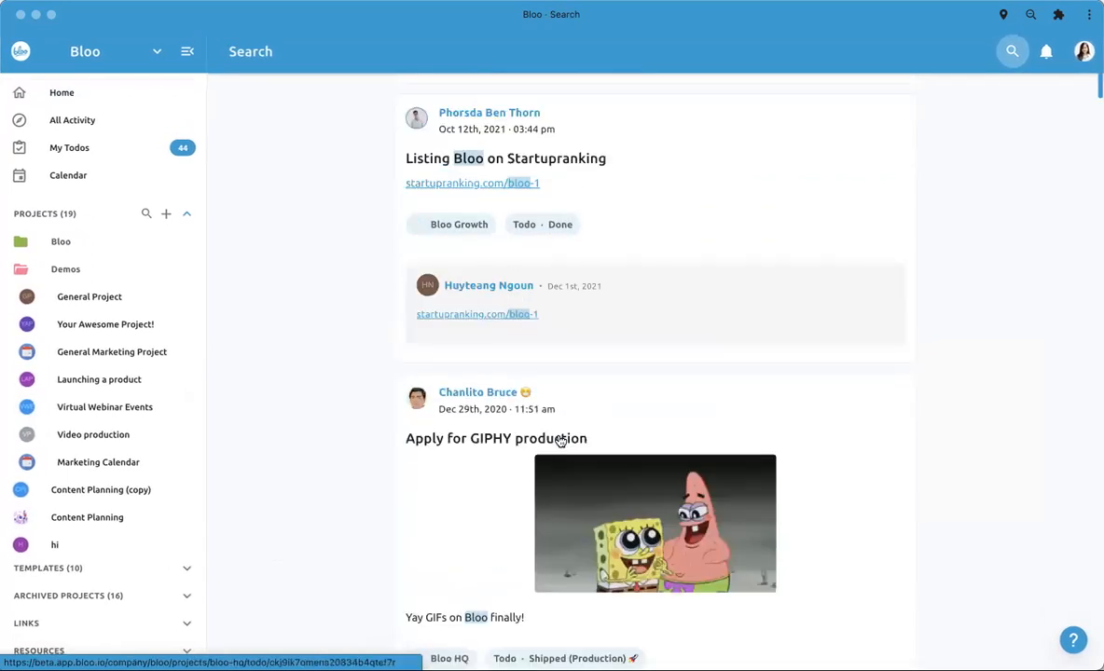
pyautogui.scroll(20, 559, 441)
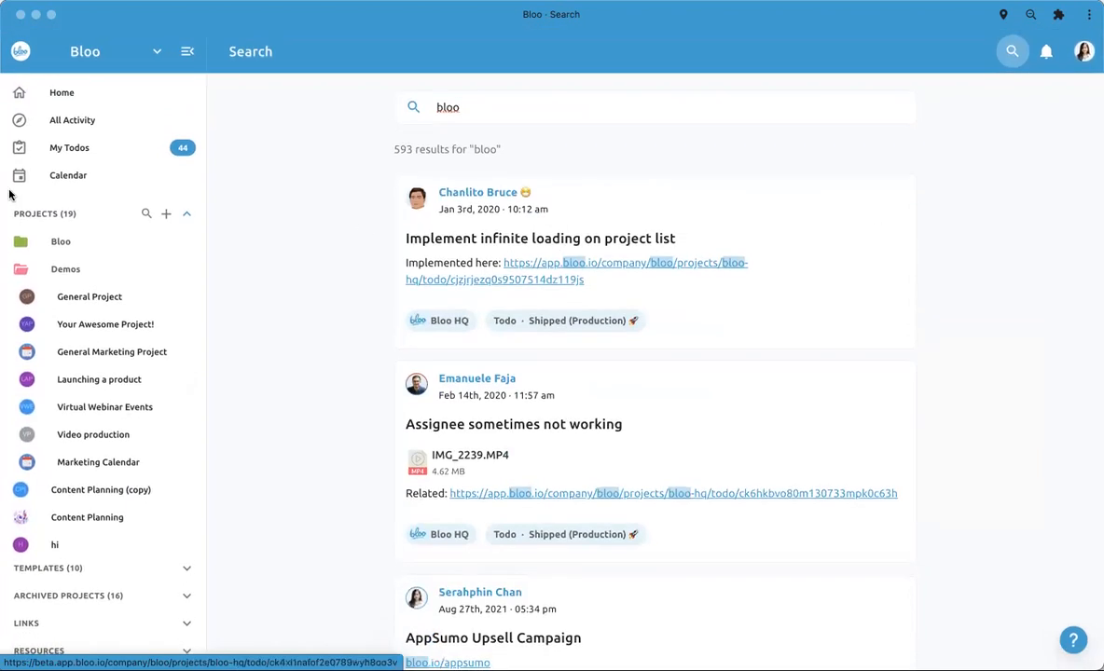
pyautogui.click(80, 94)
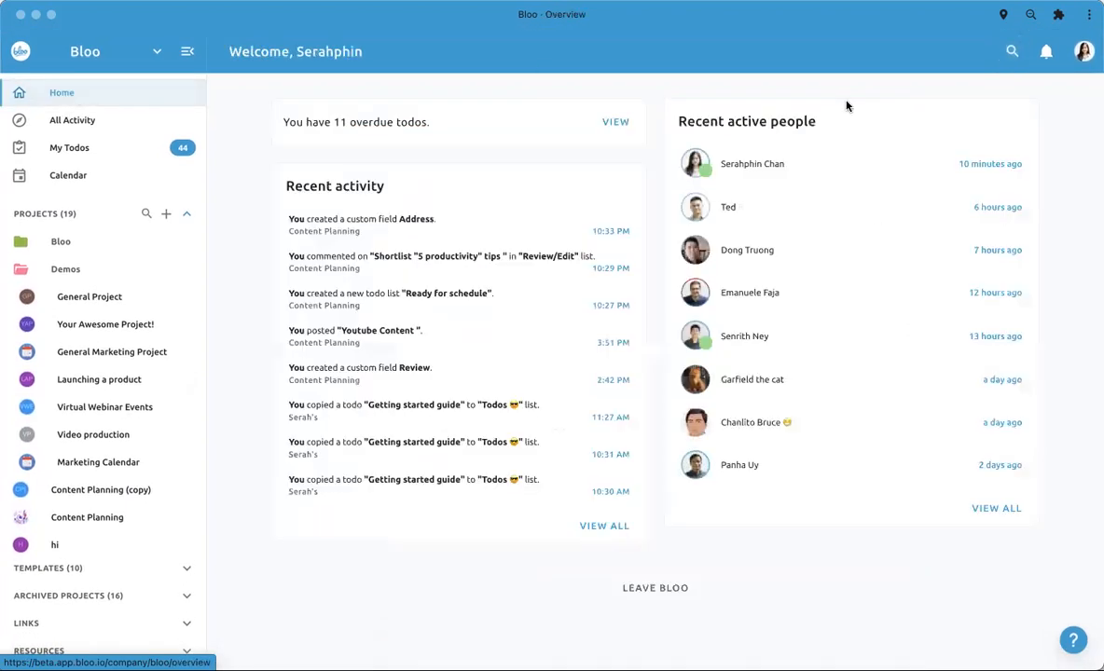
# - Open the notification settings and review the email, mobile and desktop options and the list of projects to follow
pyautogui.click(1083, 51)
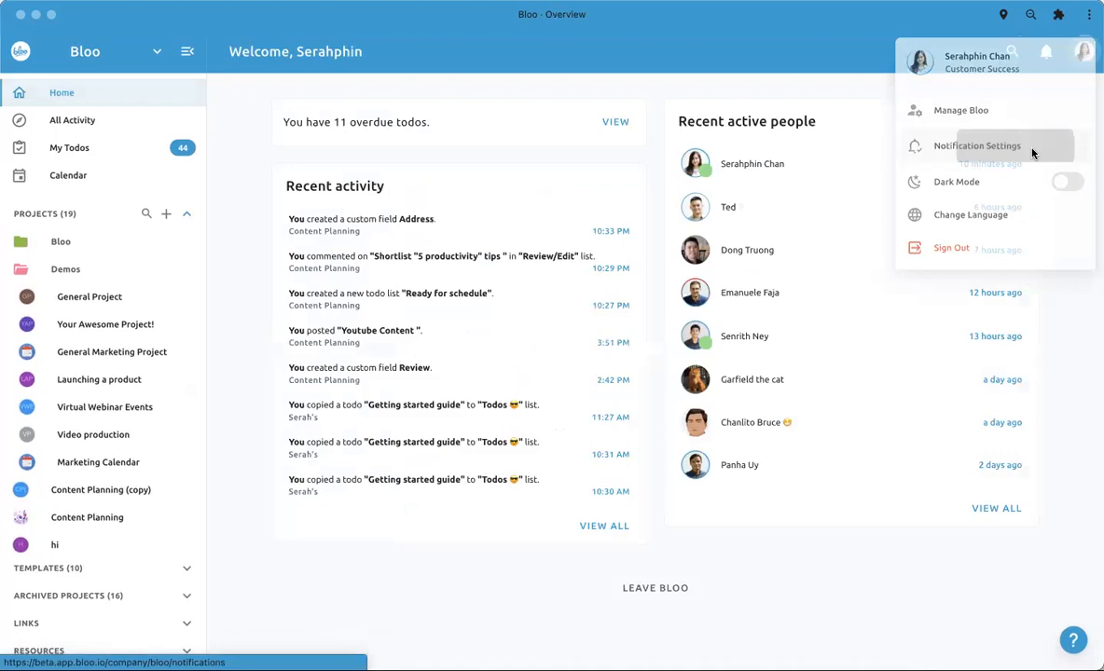
pyautogui.click(977, 146)
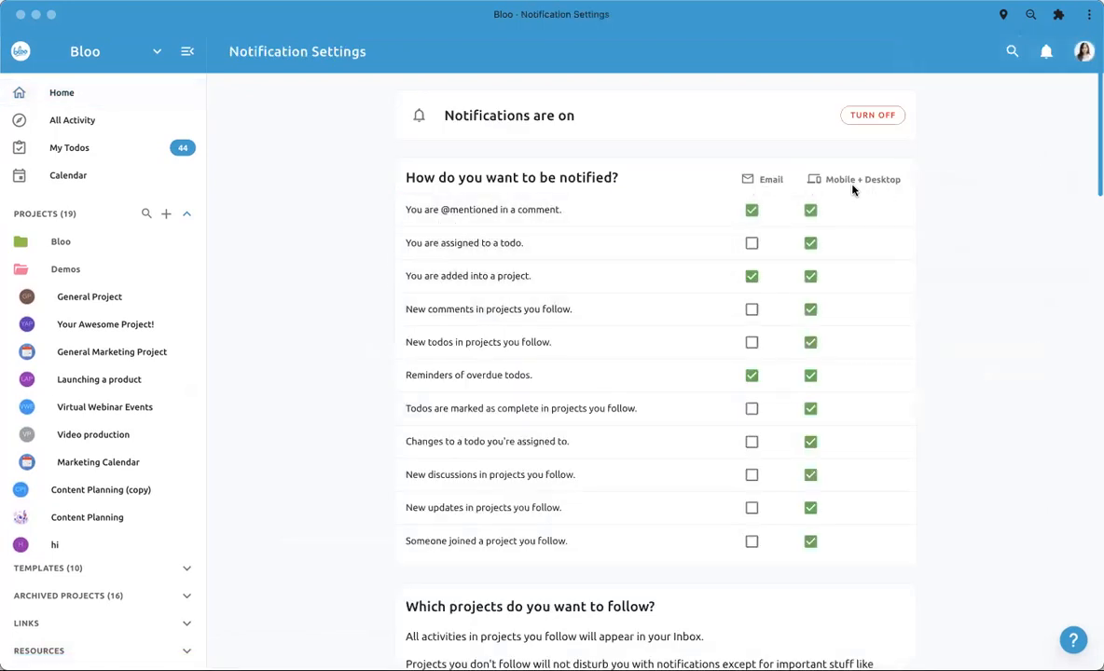
pyautogui.scroll(-4, 709, 473)
pyautogui.scroll(4, 761, 387)
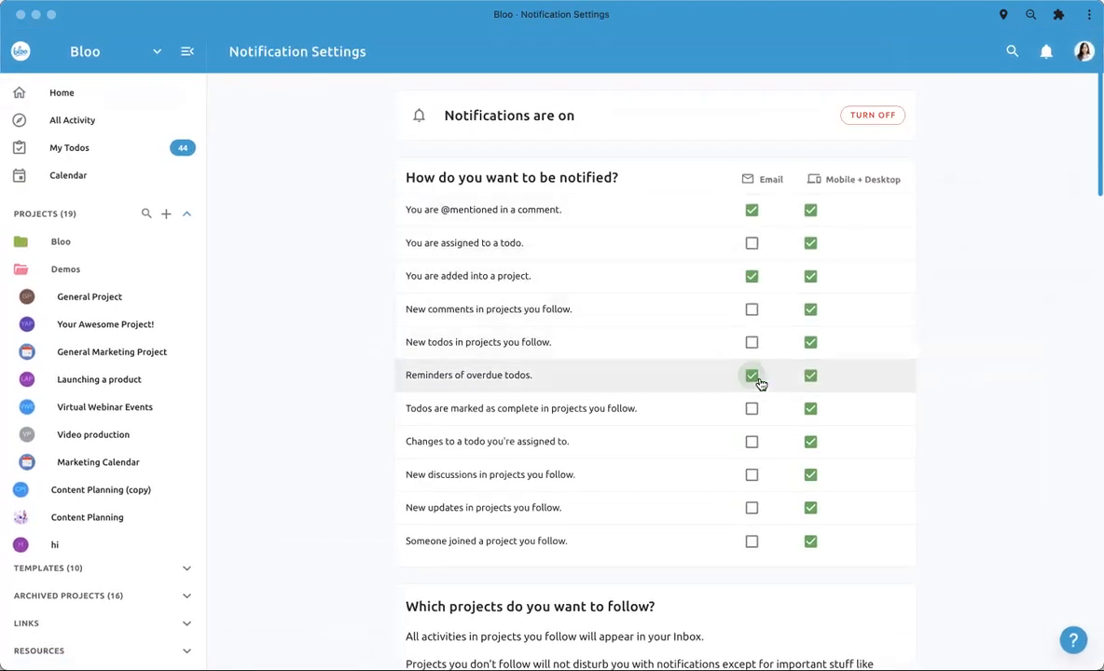
pyautogui.scroll(-5, 810, 296)
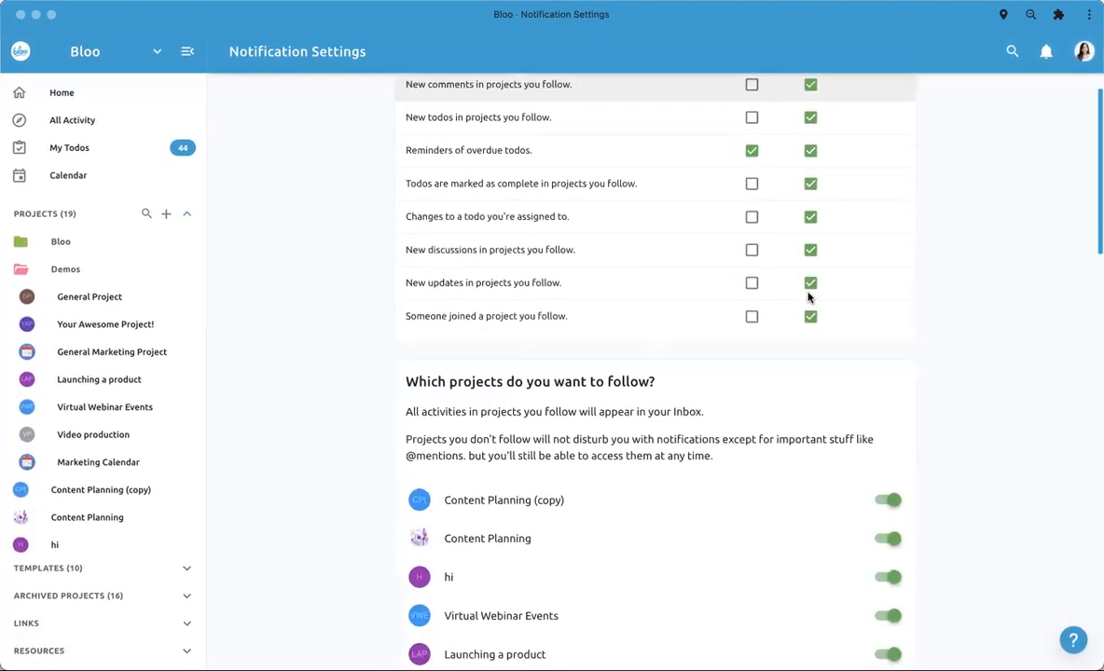
pyautogui.scroll(-6, 776, 433)
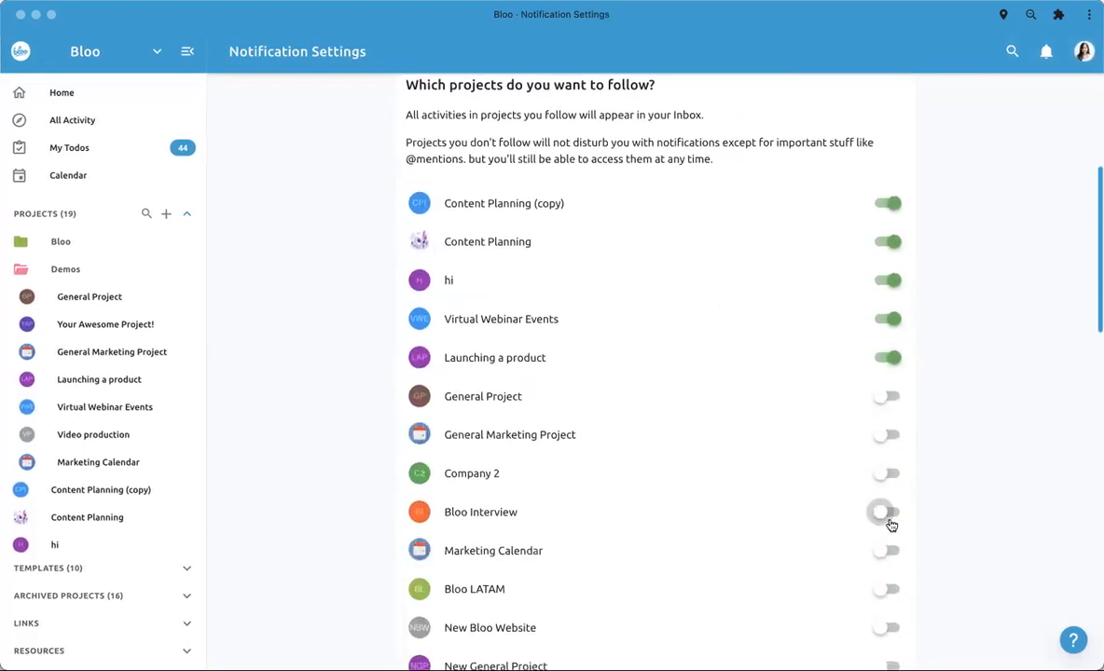
pyautogui.scroll(-12, 890, 525)
pyautogui.scroll(20, 1057, 204)
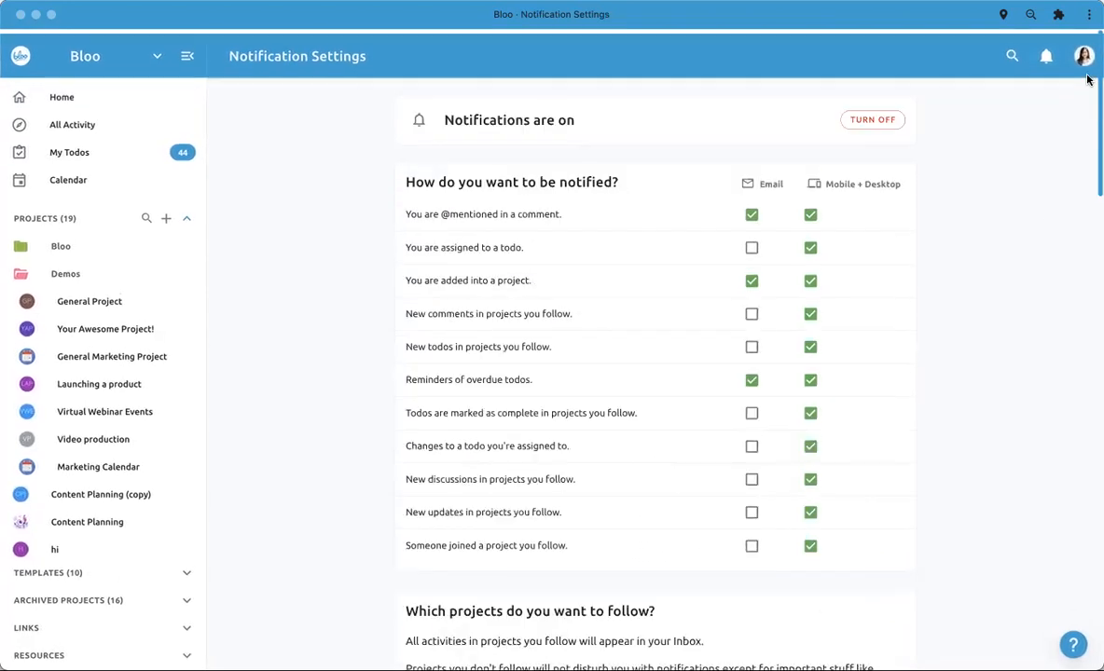
# - Open the user profile, try several theme colors, set the theme to pink and go back to the Home overview
pyautogui.click(1083, 58)
pyautogui.click(944, 52)
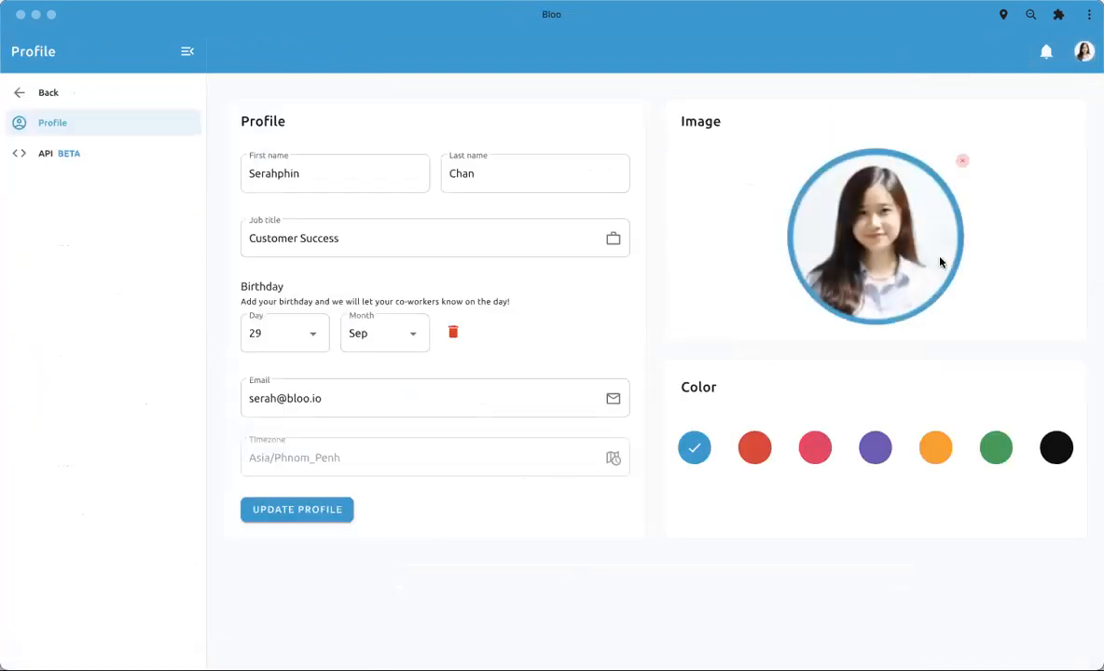
pyautogui.click(754, 447)
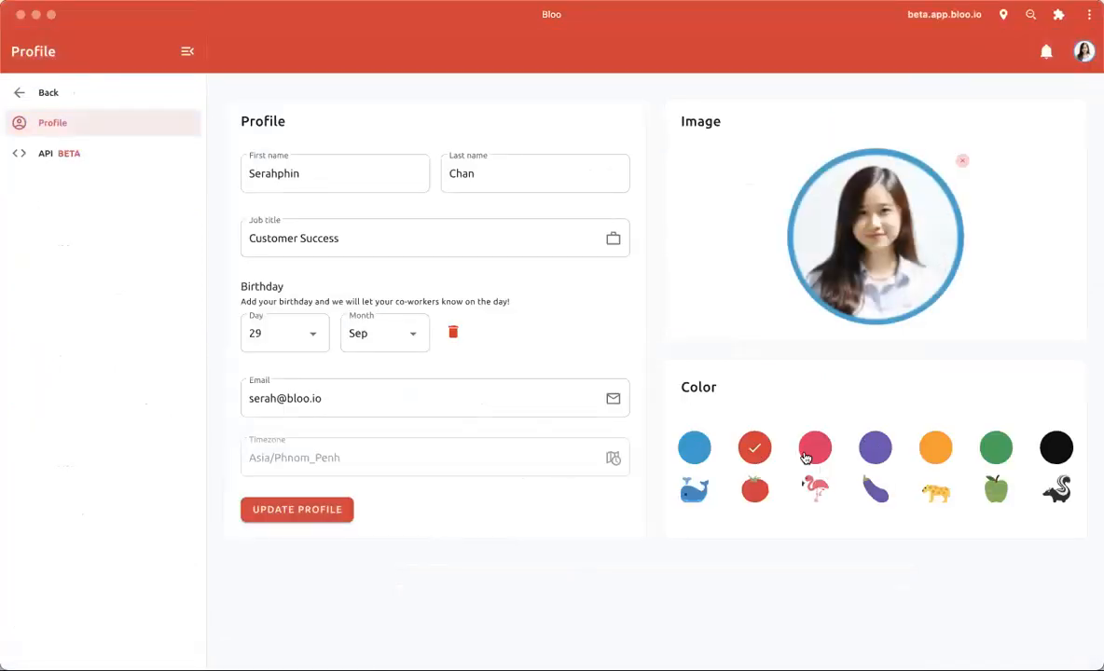
pyautogui.click(875, 455)
pyautogui.click(933, 453)
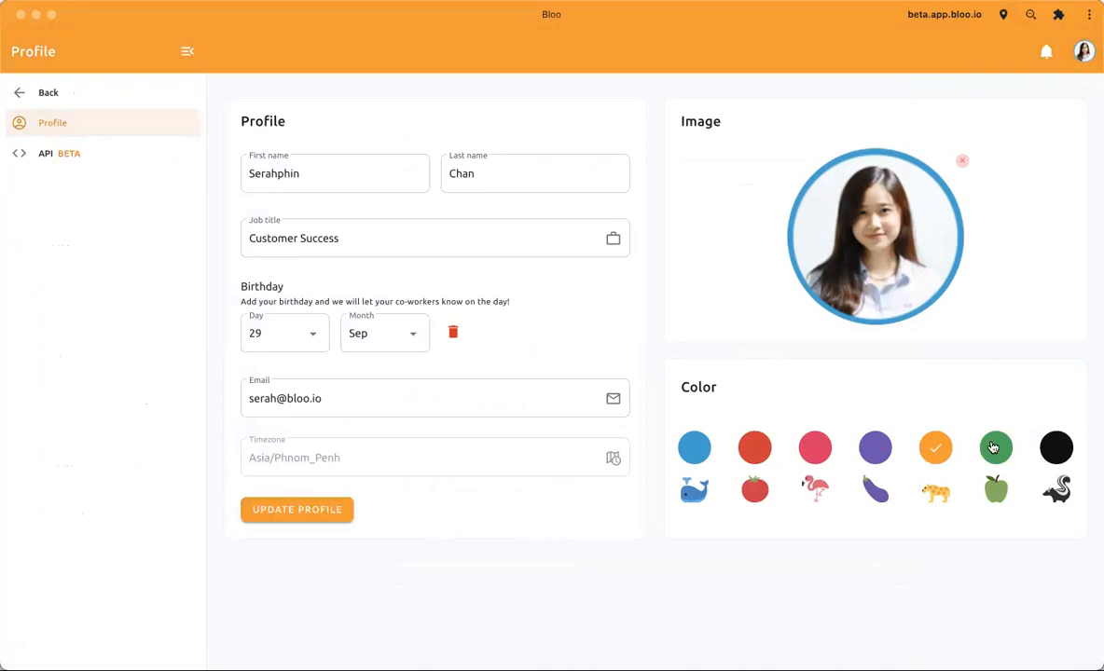
pyautogui.click(994, 449)
pyautogui.click(756, 452)
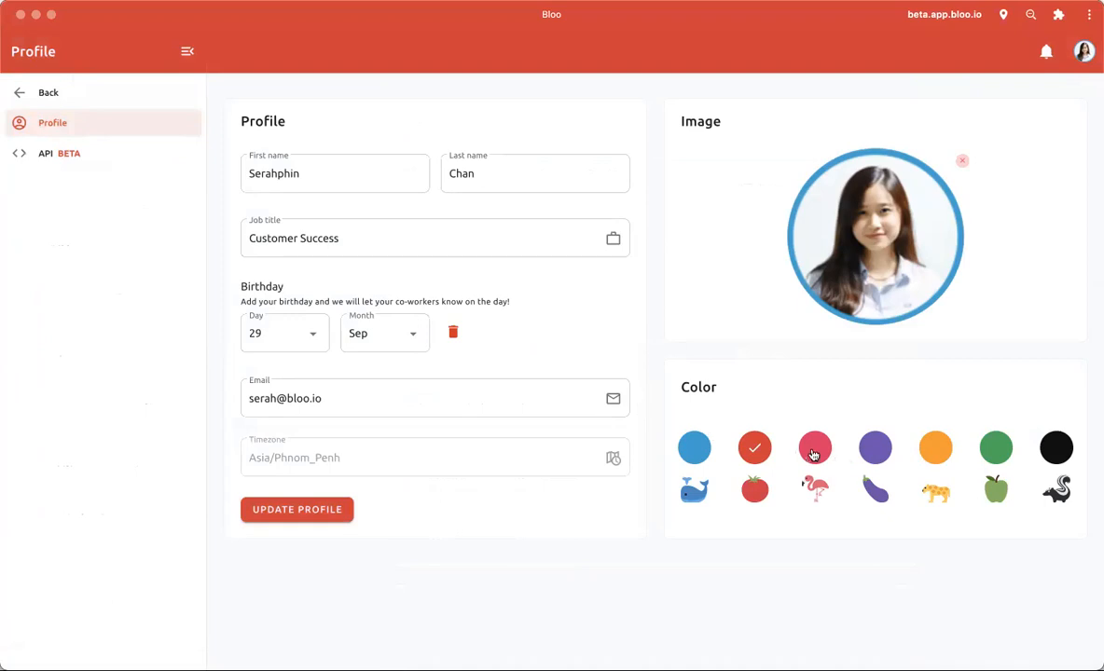
pyautogui.click(80, 94)
pyautogui.scroll(-20, 340, 267)
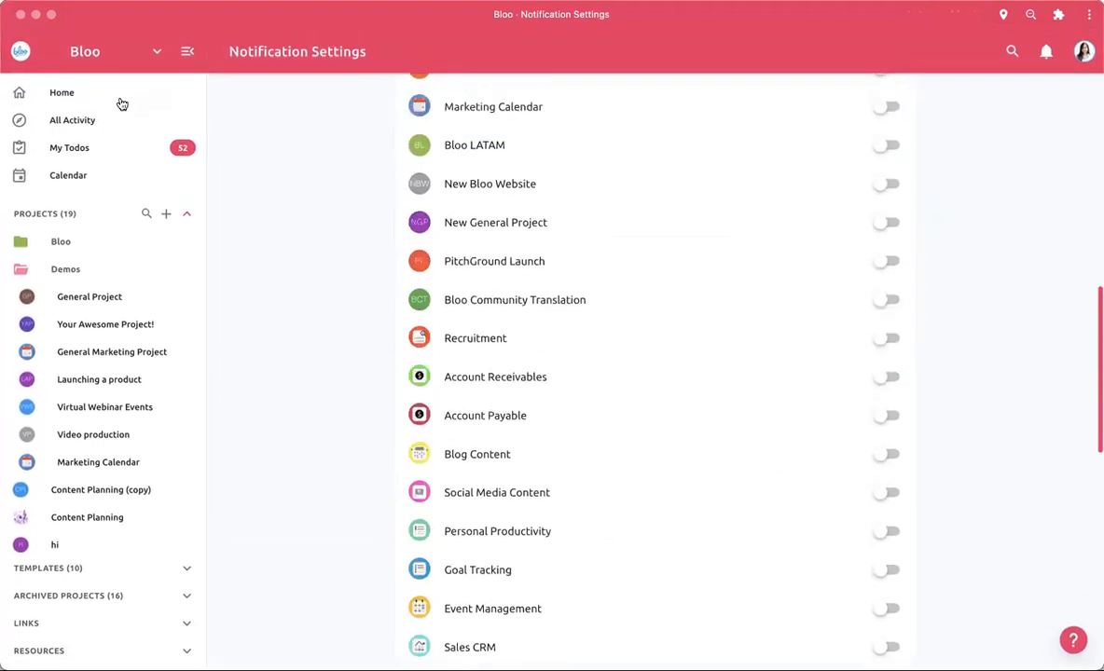
pyautogui.click(102, 98)
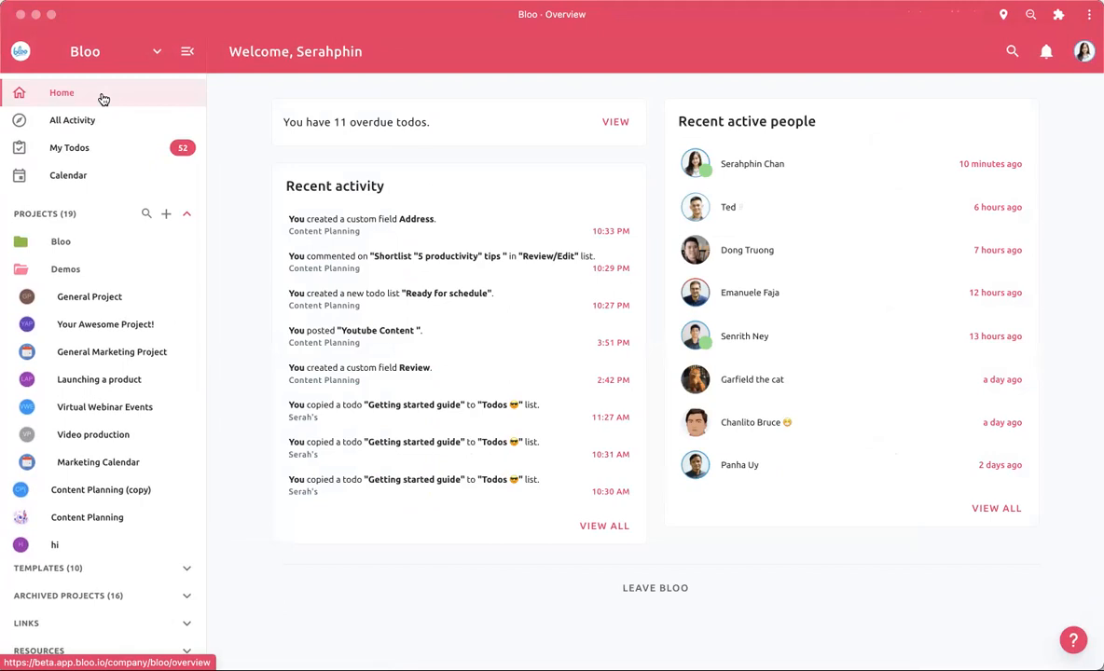
# - Open the help widget and review its contact channels and the Instant Answers articles
pyautogui.click(1074, 640)
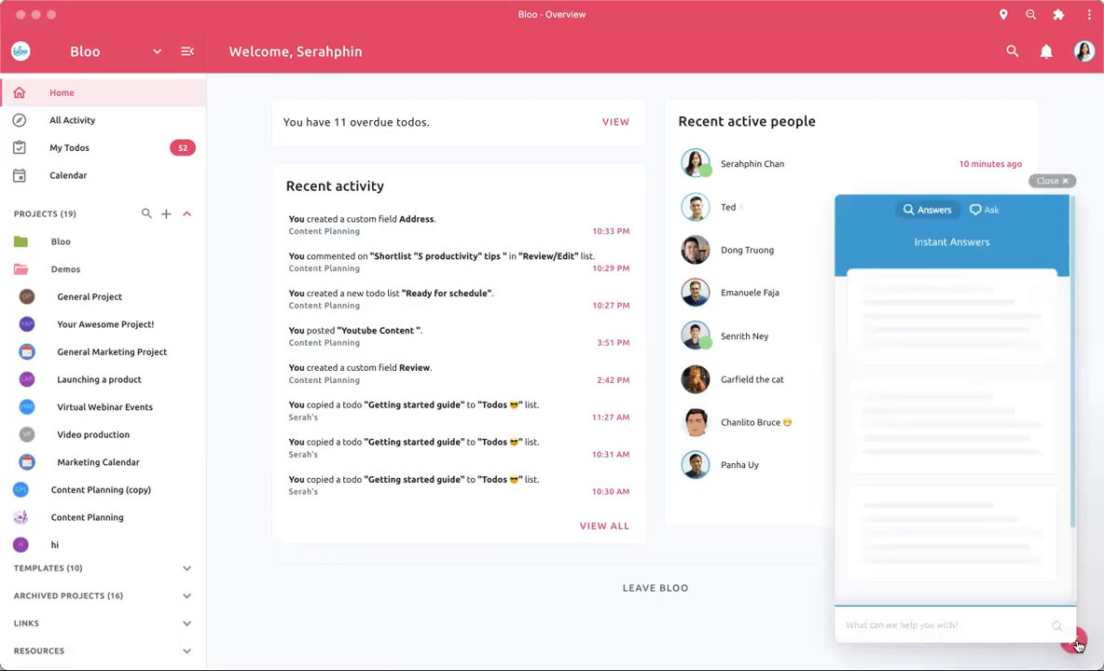
pyautogui.click(996, 211)
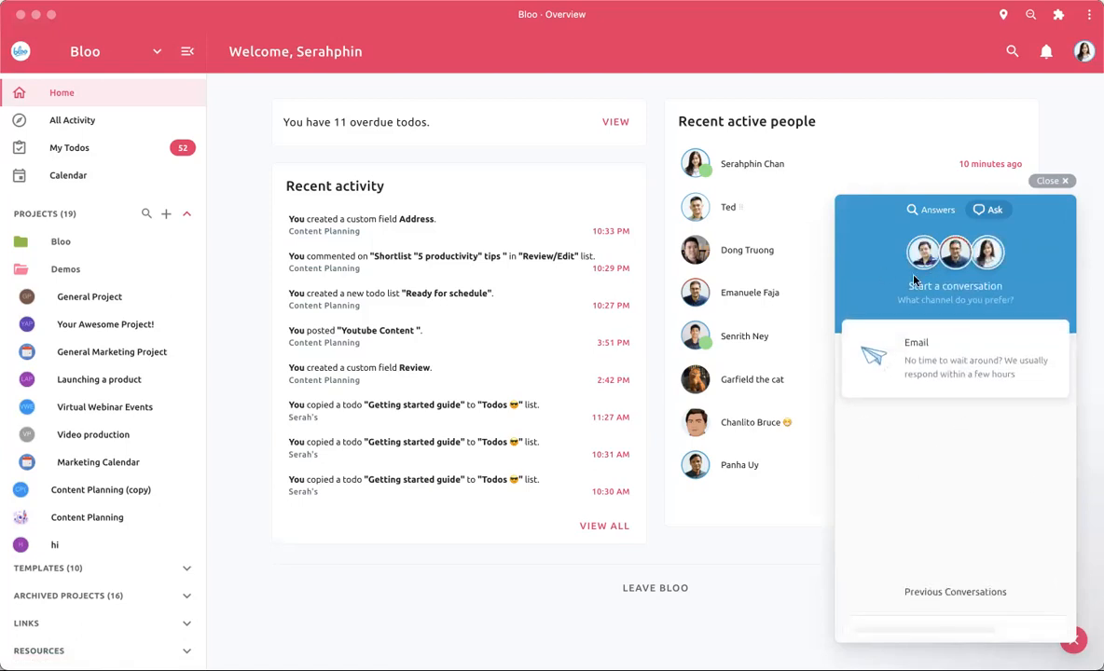
pyautogui.click(930, 210)
pyautogui.scroll(-1, 887, 462)
pyautogui.scroll(1, 887, 462)
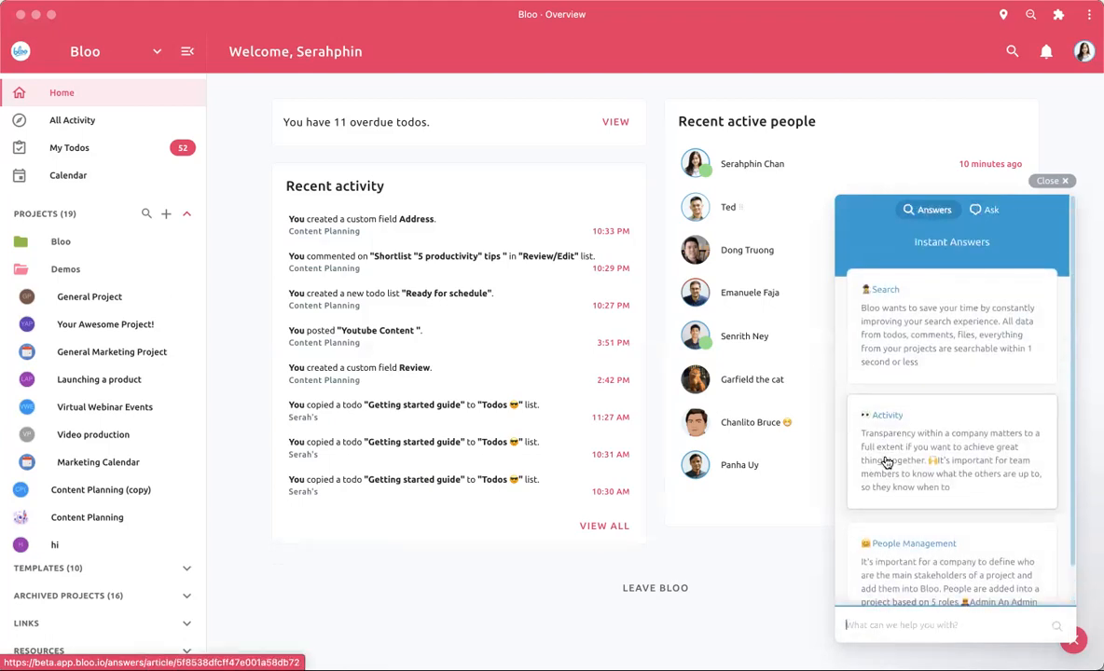